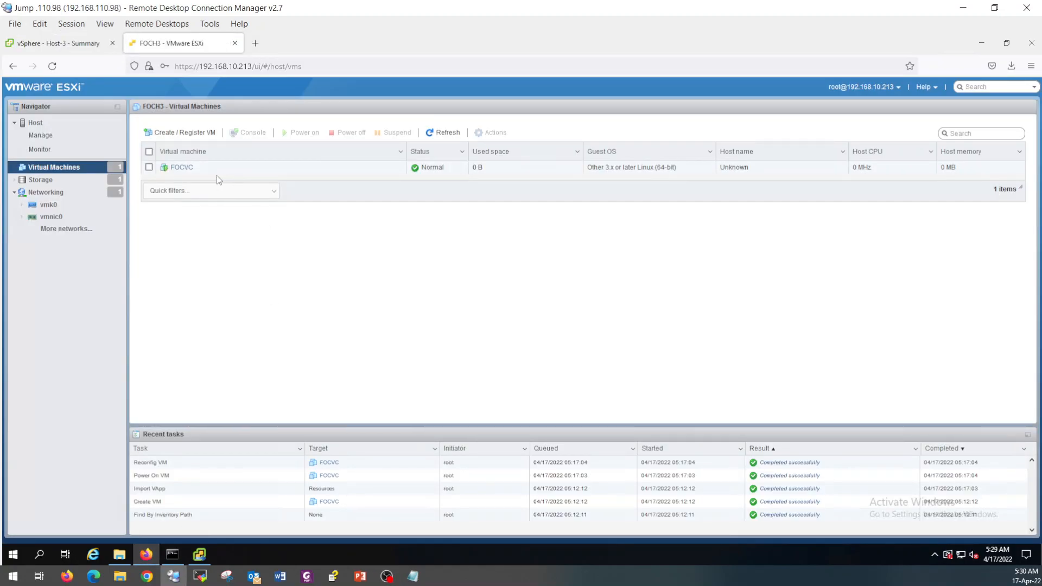
Run a continuous ping to focvc.foc.local in the command prompt while Stage 1 finishes.
{"action": "left_click", "coordinate": [981, 42]}
{"action": "left_click", "coordinate": [931, 250]}
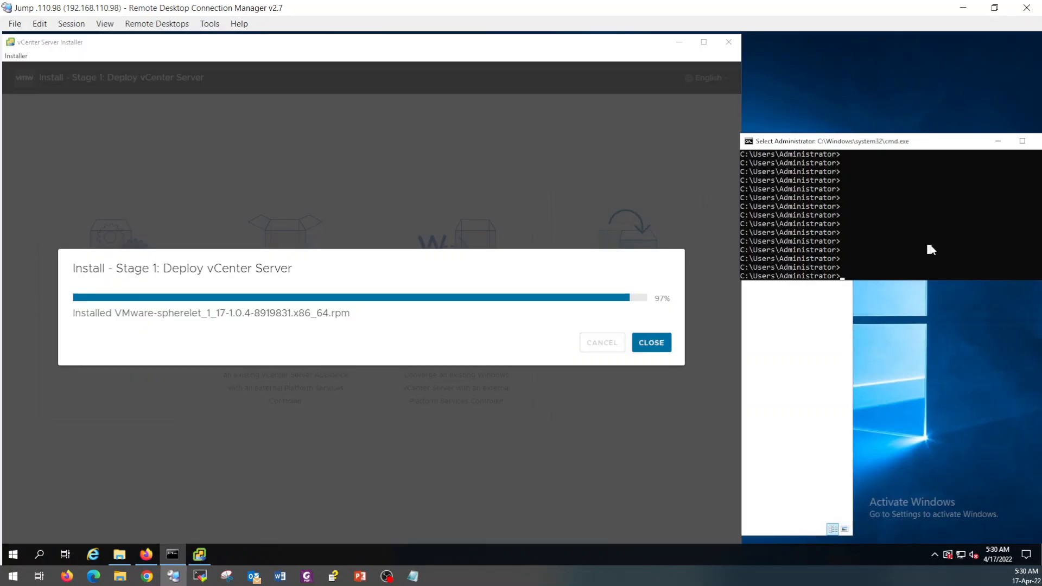
{"action": "type", "text": "ping "}
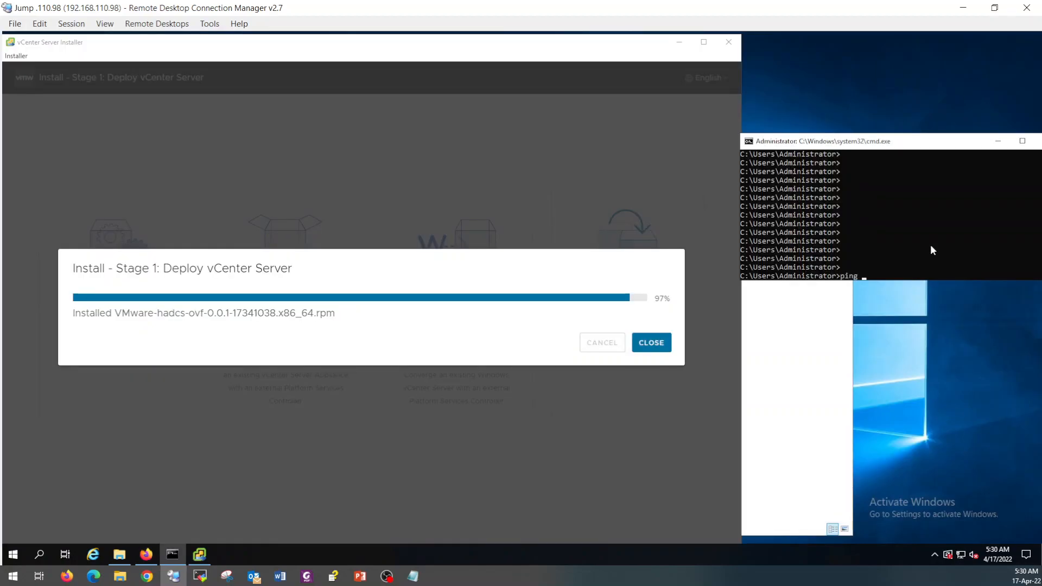
{"action": "type", "text": "focvc.foc."}
{"action": "type", "text": "local -"}
{"action": "type", "text": "t"}
{"action": "key", "text": "Return"}
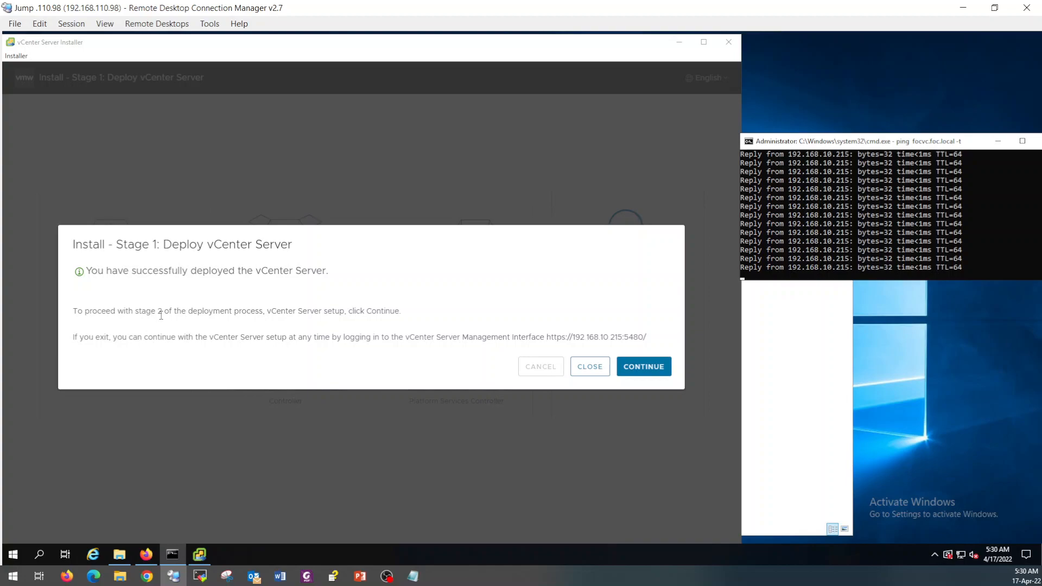
Start Stage 2 with time synchronized to the ESXi host and SSH access enabled.
{"action": "left_click", "coordinate": [655, 372]}
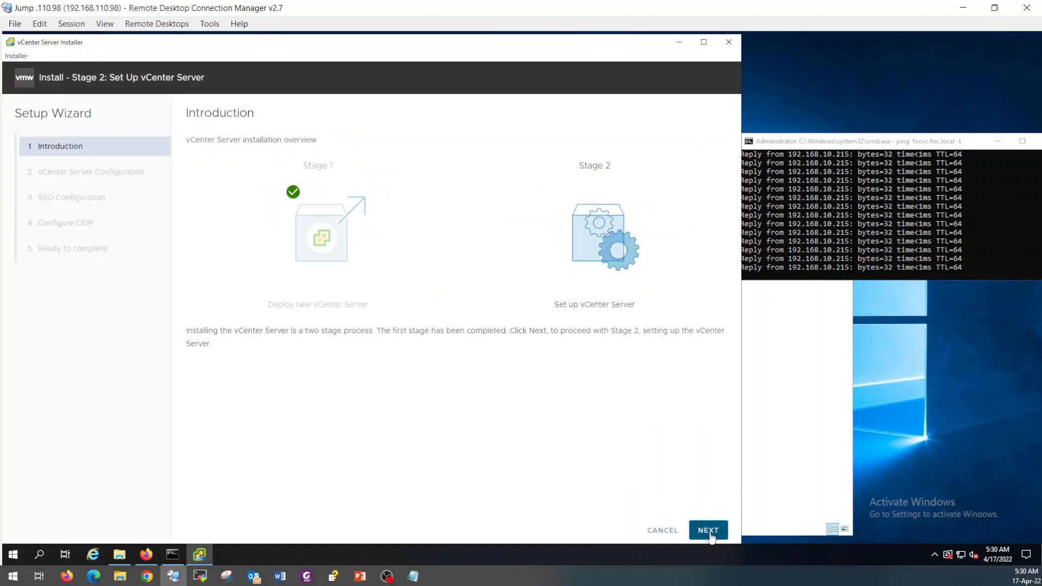
{"action": "left_click", "coordinate": [708, 530]}
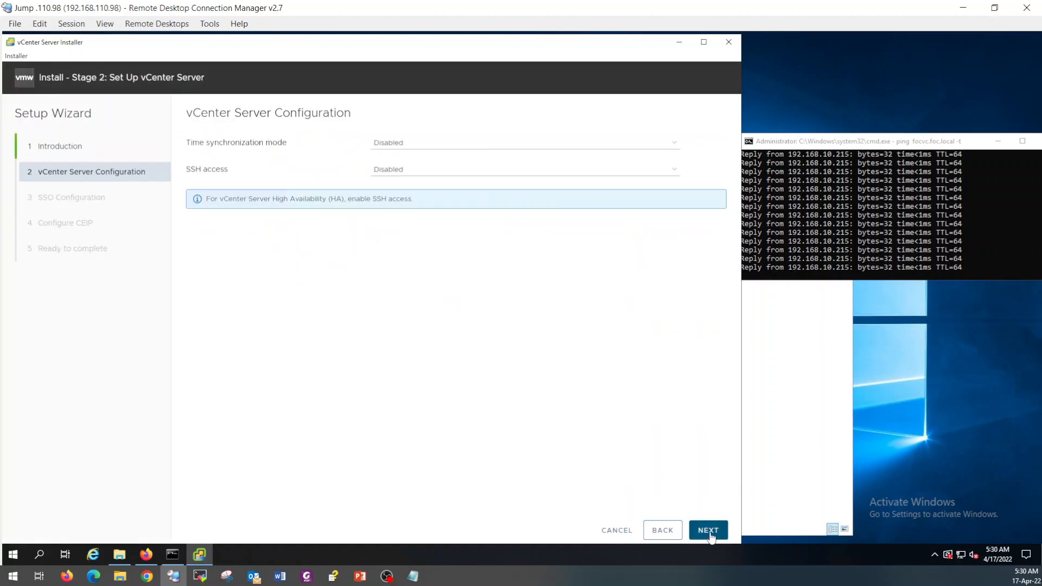
{"action": "left_click", "coordinate": [434, 145]}
{"action": "left_click", "coordinate": [419, 165]}
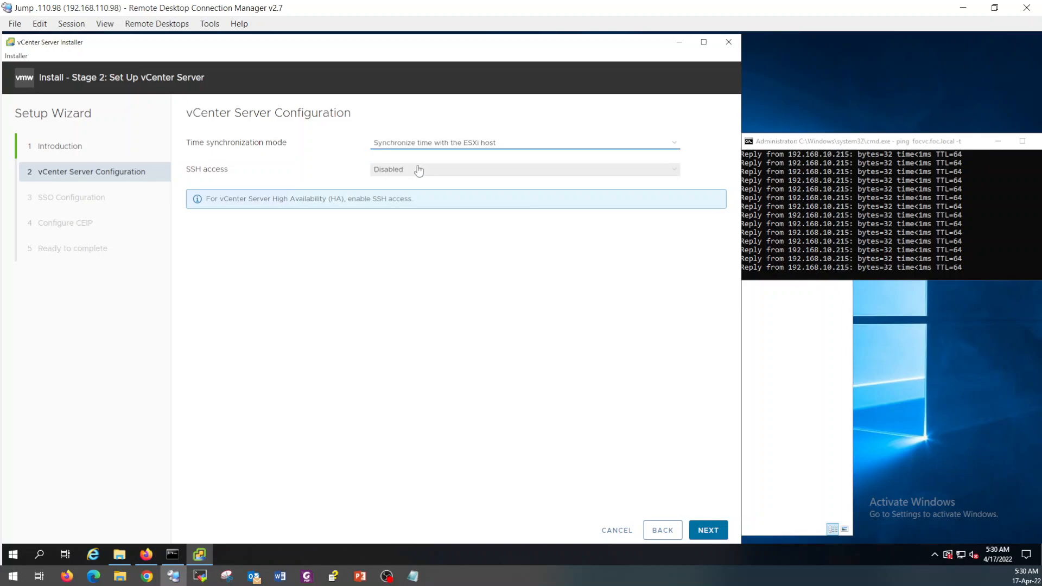
{"action": "left_click", "coordinate": [418, 171]}
{"action": "left_click", "coordinate": [412, 189]}
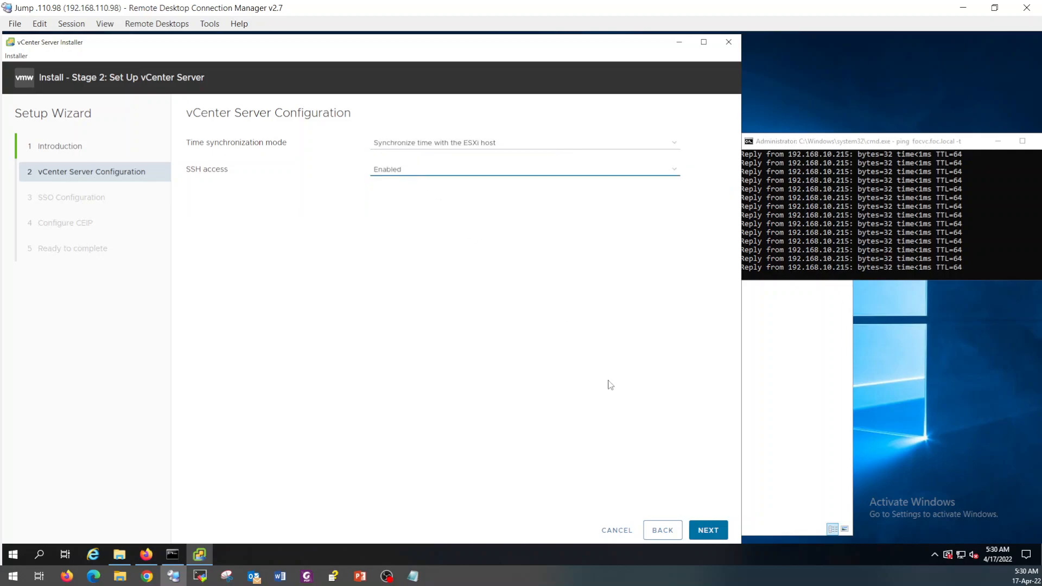
{"action": "left_click", "coordinate": [708, 530]}
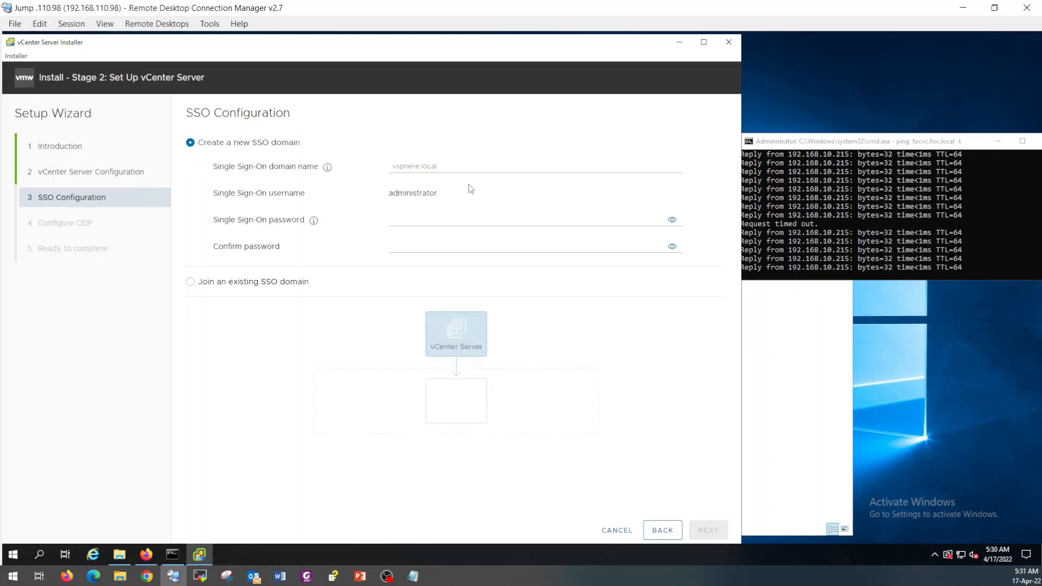
Create the vsphere.local SSO domain and enter and confirm the administrator password.
{"action": "left_click", "coordinate": [462, 168]}
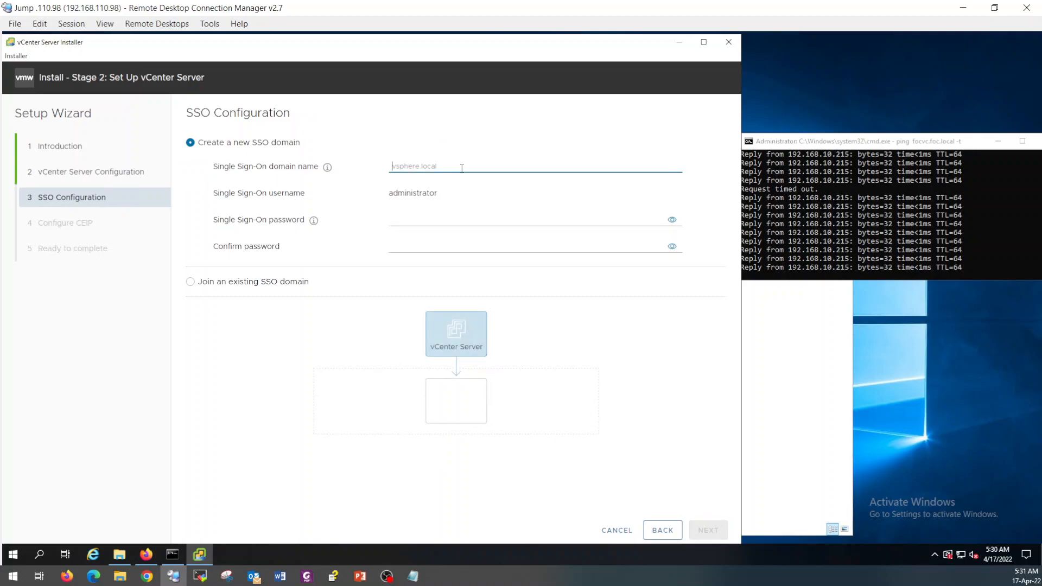
{"action": "type", "text": "vs"}
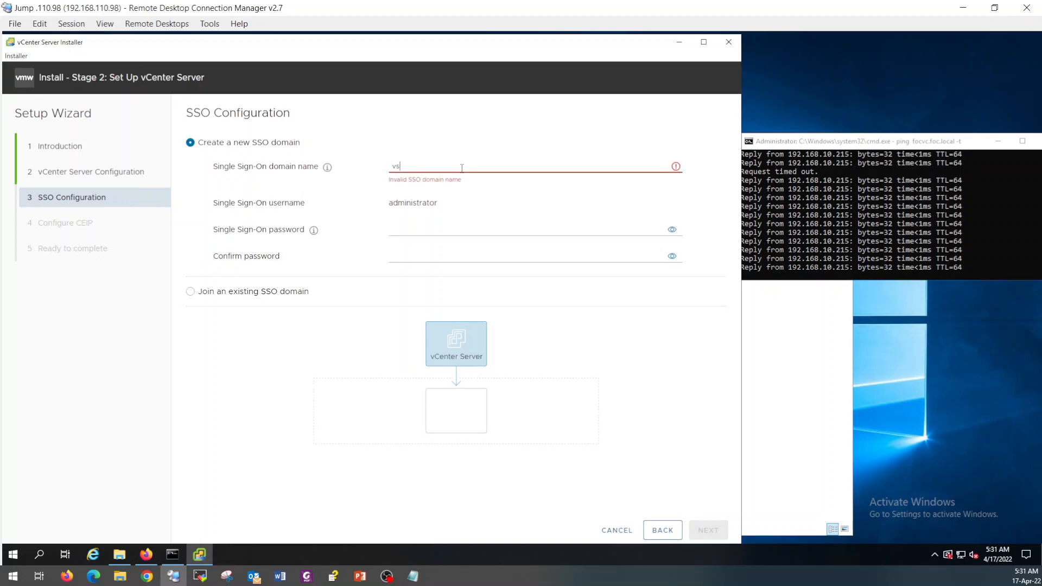
{"action": "type", "text": "phere.l"}
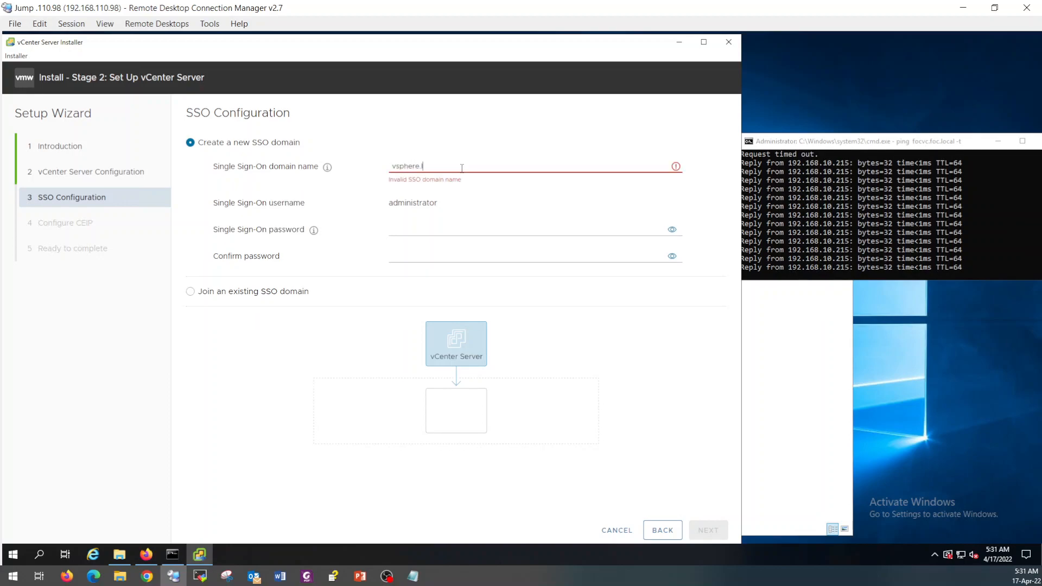
{"action": "type", "text": "ocal"}
{"action": "key", "text": "Tab"}
{"action": "key", "text": "Tab"}
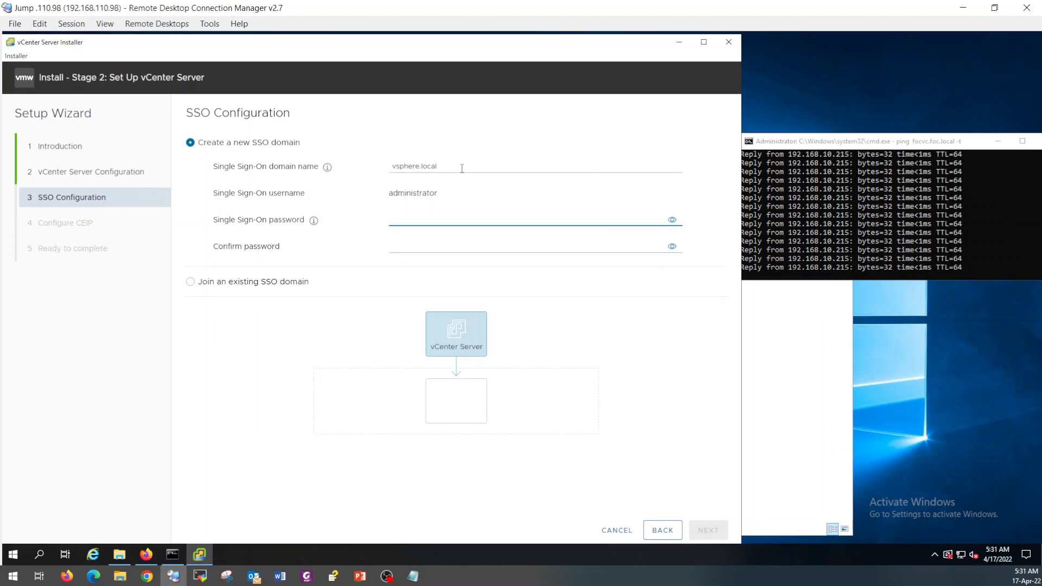
{"action": "type", "text": "VMware1"}
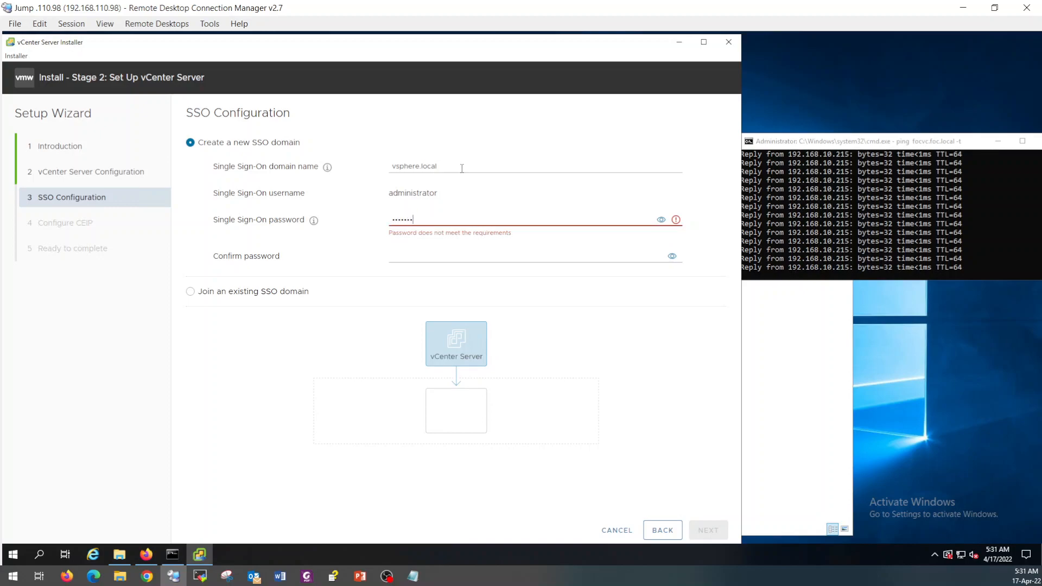
{"action": "type", "text": "!"}
{"action": "key", "text": "Tab"}
{"action": "key", "text": "Tab"}
{"action": "type", "text": "VMware"}
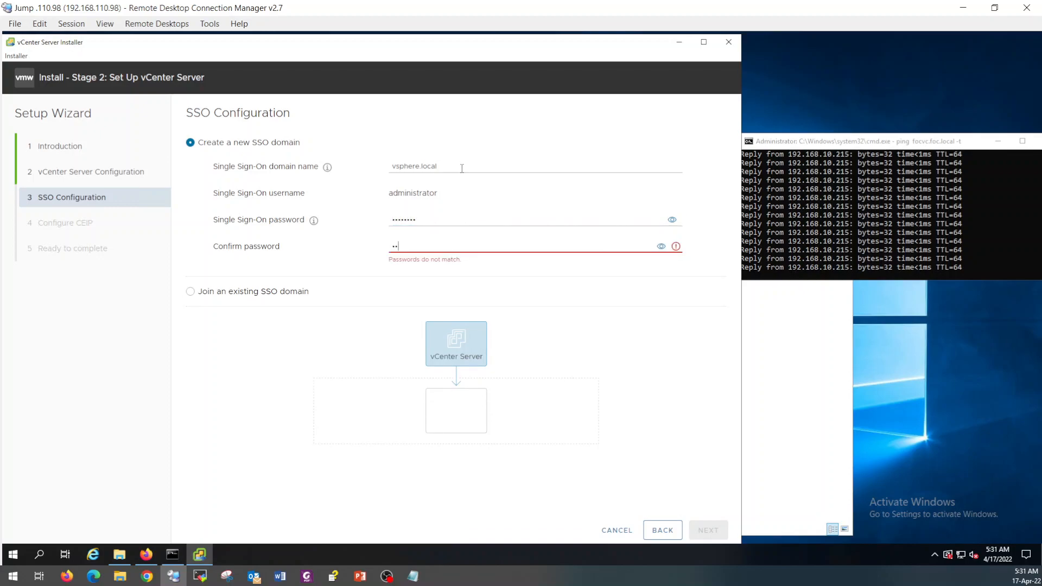
{"action": "type", "text": "1!"}
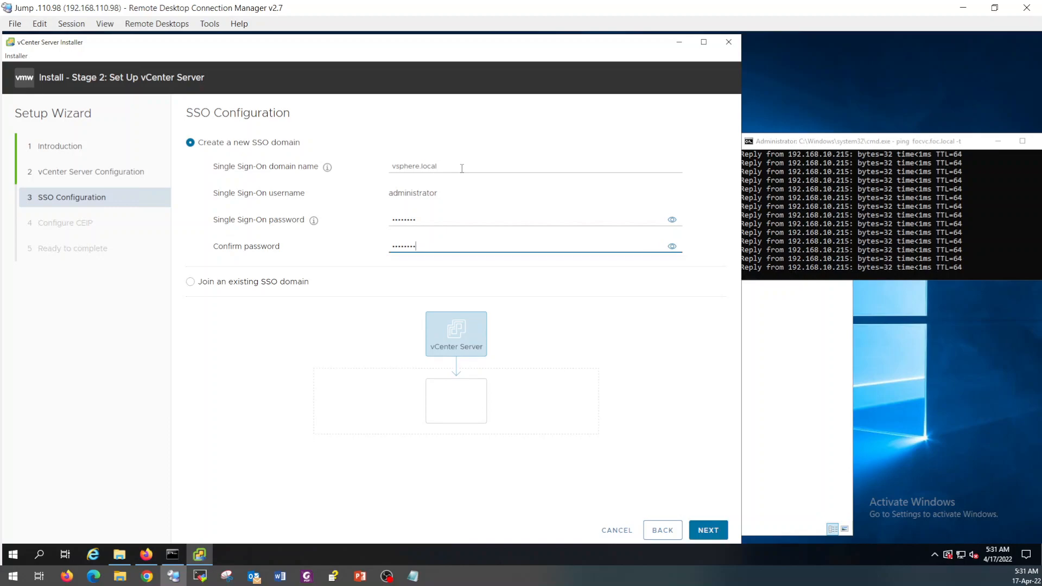
{"action": "left_click", "coordinate": [708, 534]}
Opt out of CEIP and finish the Stage 2 wizard.
{"action": "left_click", "coordinate": [190, 392]}
{"action": "left_click", "coordinate": [708, 530]}
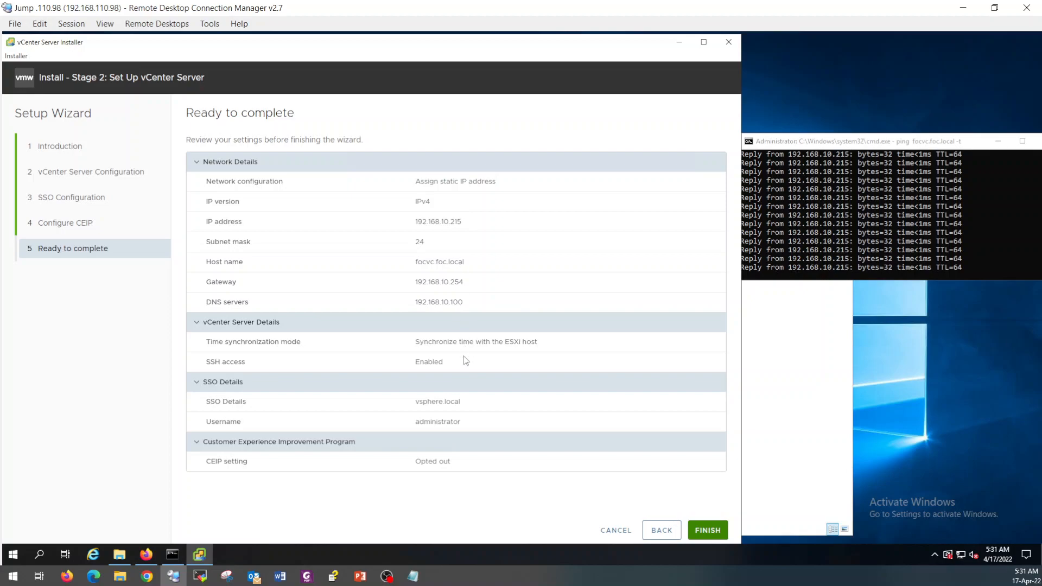
{"action": "left_click", "coordinate": [709, 531]}
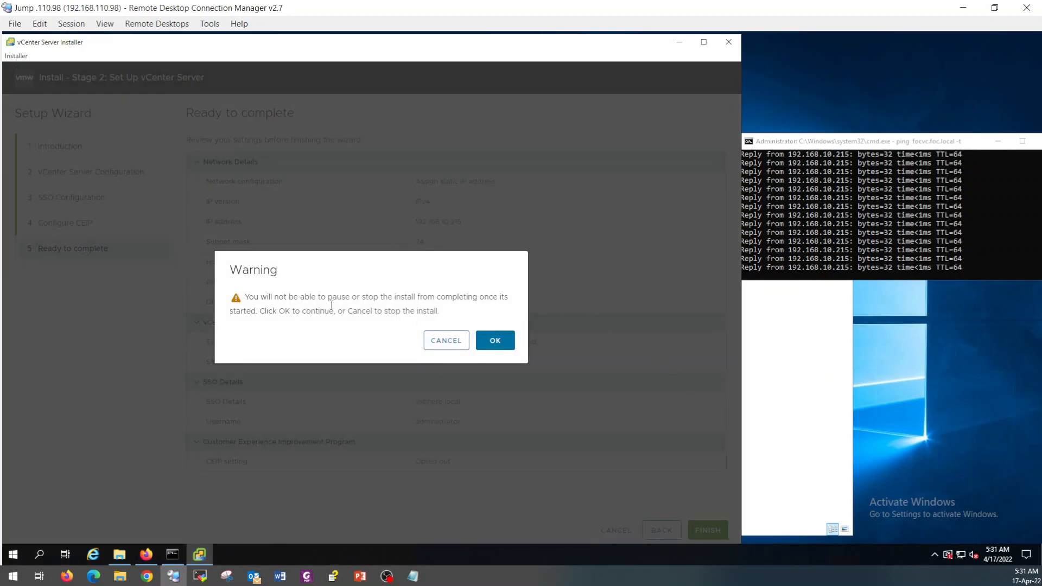
Confirm the warning so Stage 2 installation runs to completion.
{"action": "left_click", "coordinate": [500, 346]}
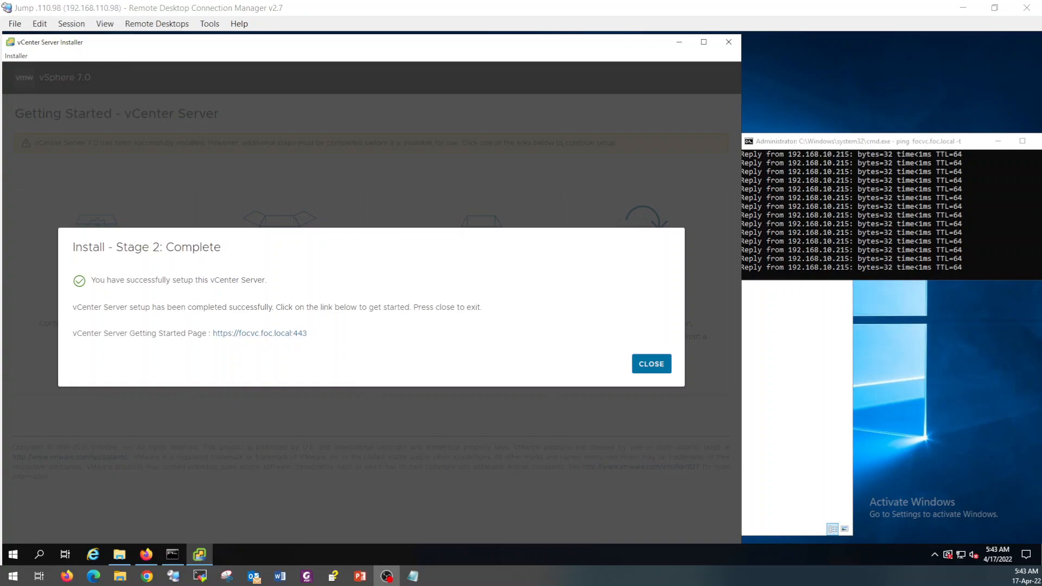
{"action": "left_click", "coordinate": [252, 334]}
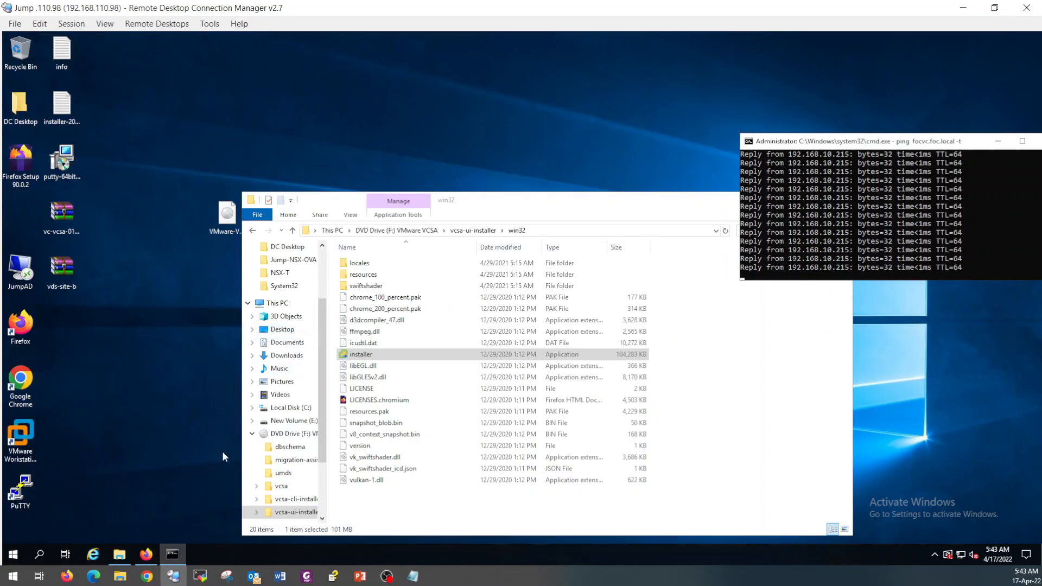
{"action": "left_click", "coordinate": [150, 555]}
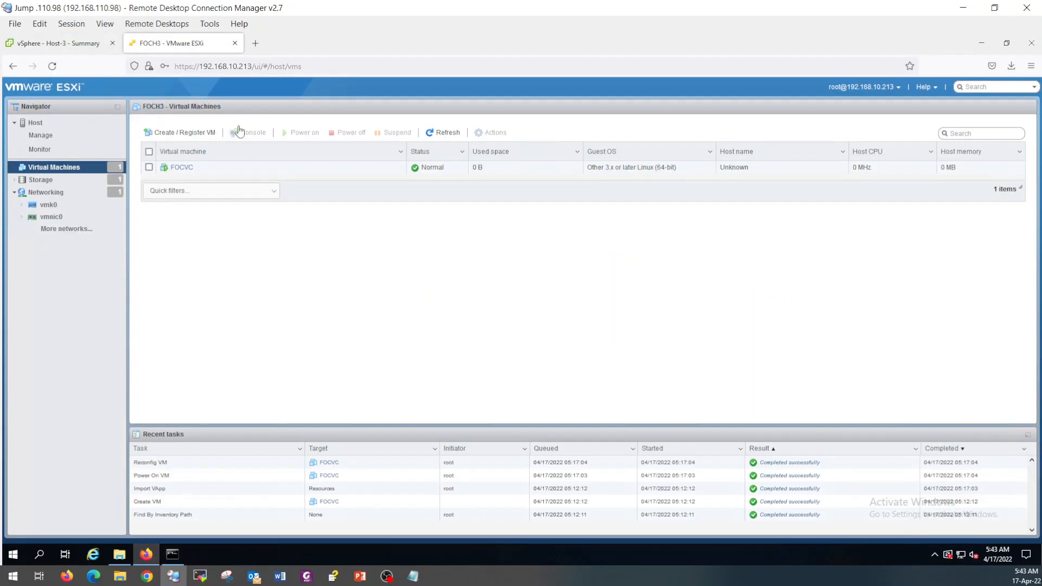
{"action": "left_click", "coordinate": [255, 43]}
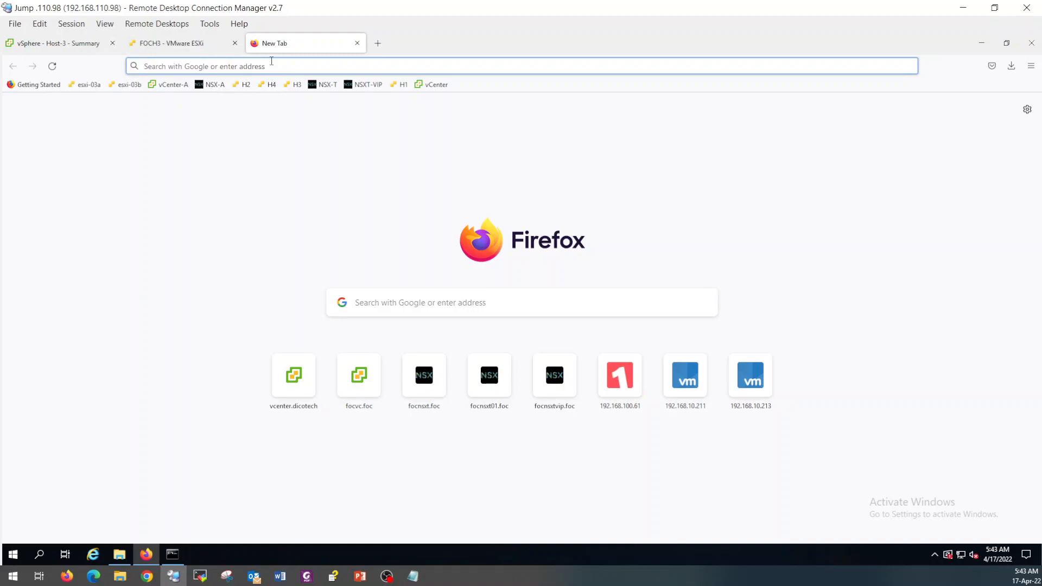
{"action": "type", "text": "h"}
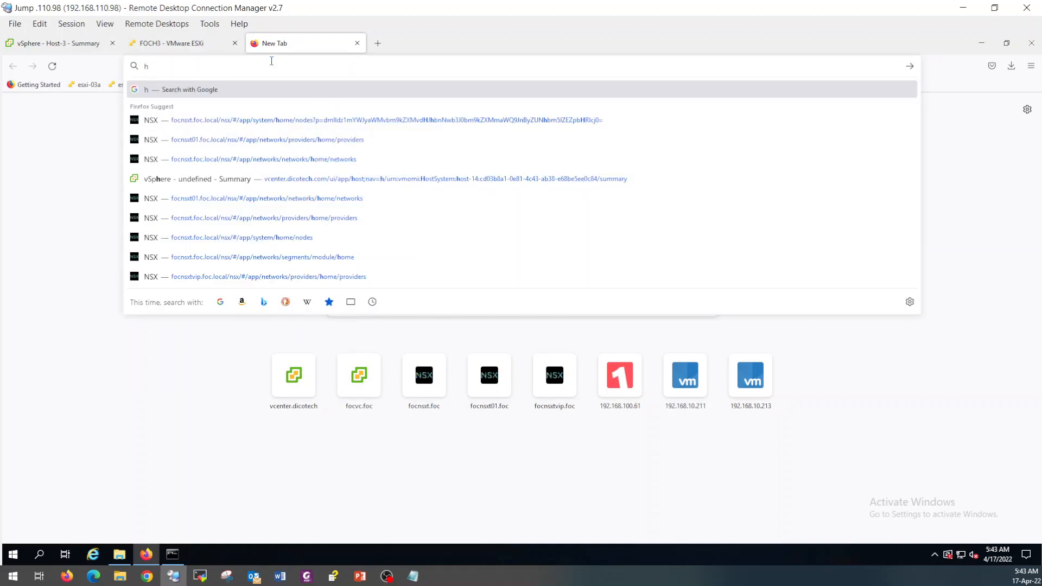
{"action": "type", "text": "ttps://"}
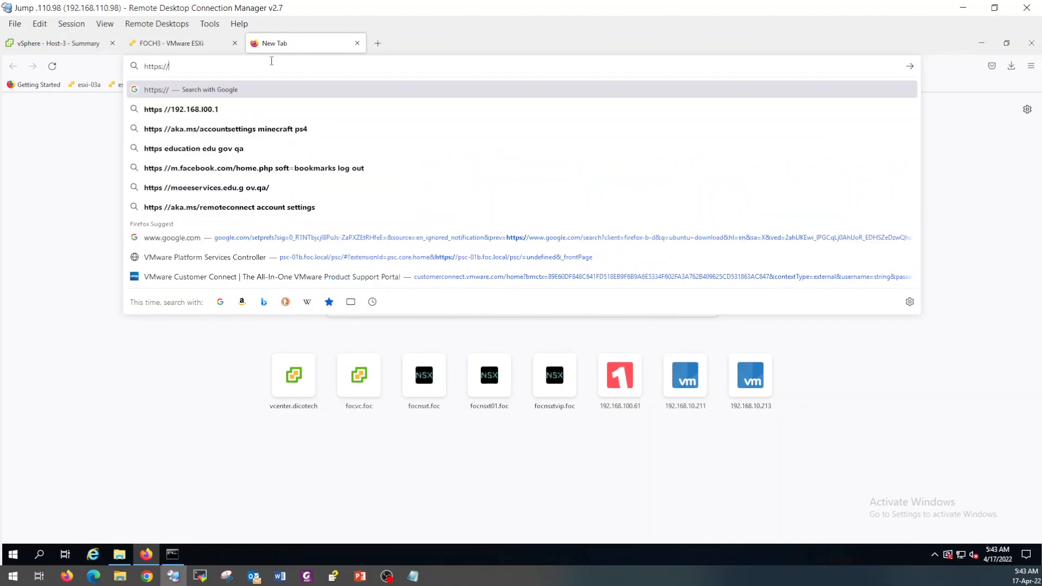
{"action": "type", "text": "focvc.foc.local"}
{"action": "key", "text": "Return"}
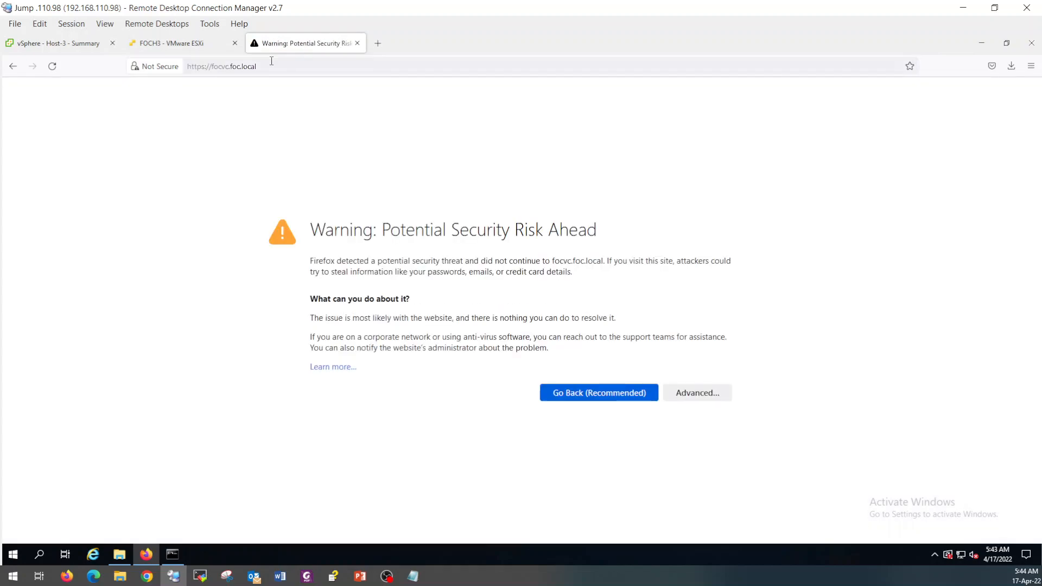
{"action": "left_click", "coordinate": [695, 391]}
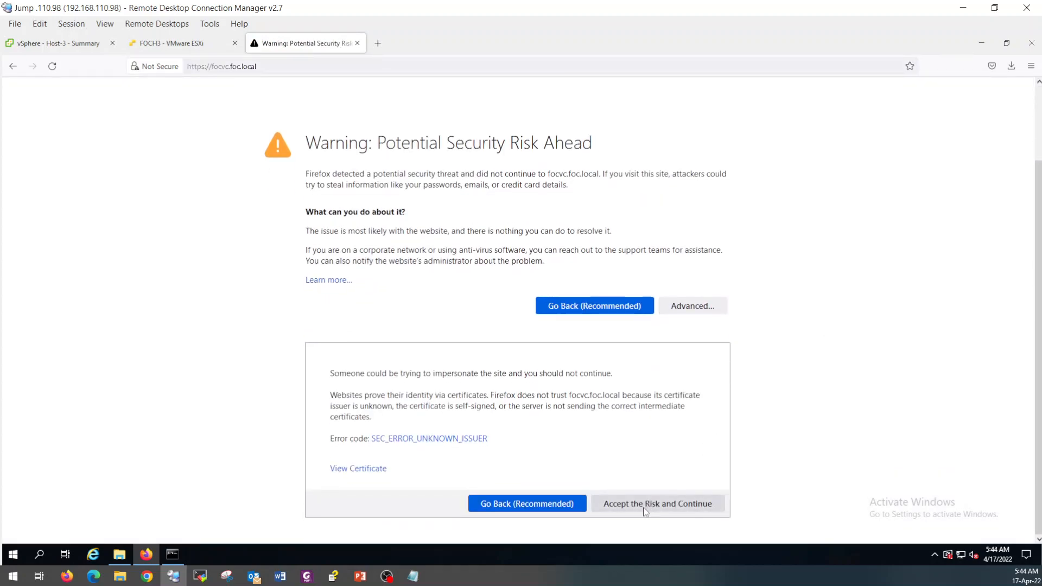
{"action": "left_click", "coordinate": [645, 510]}
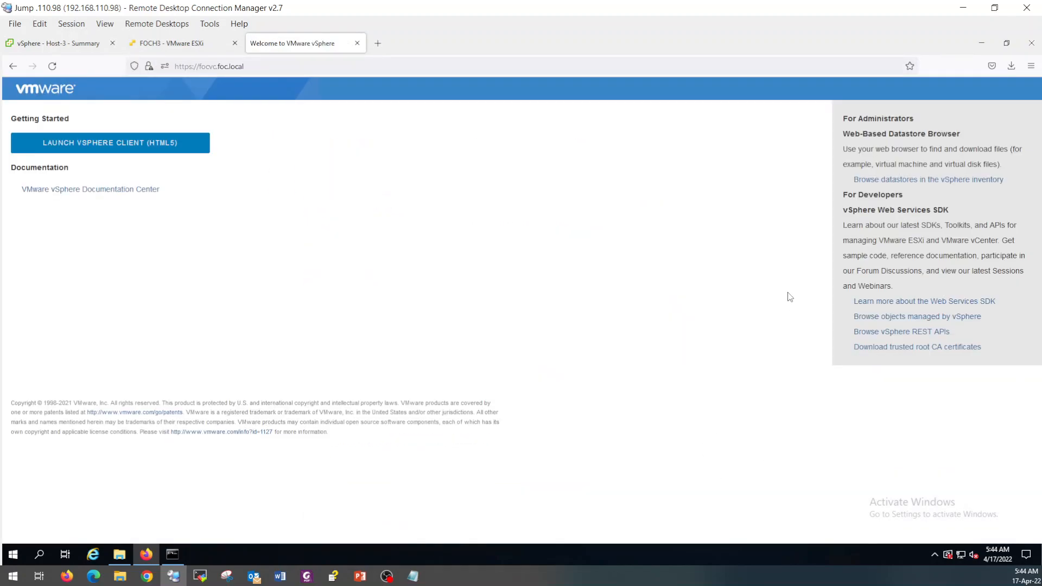
Launch the HTML5 vSphere Client and log in with the saved administrator credentials.
{"action": "left_click", "coordinate": [153, 146]}
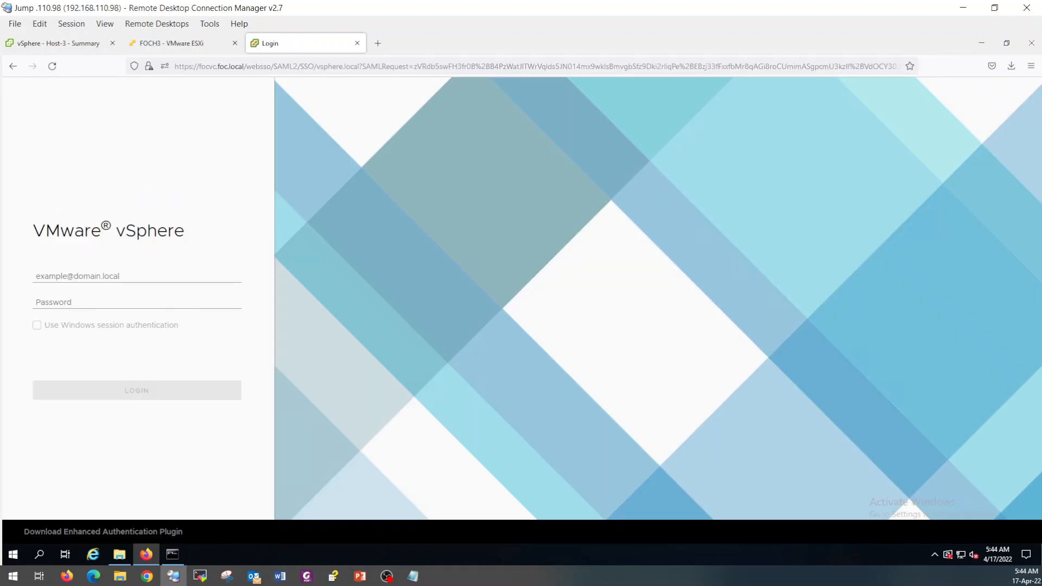
{"action": "left_click", "coordinate": [163, 275]}
{"action": "left_click", "coordinate": [162, 291]}
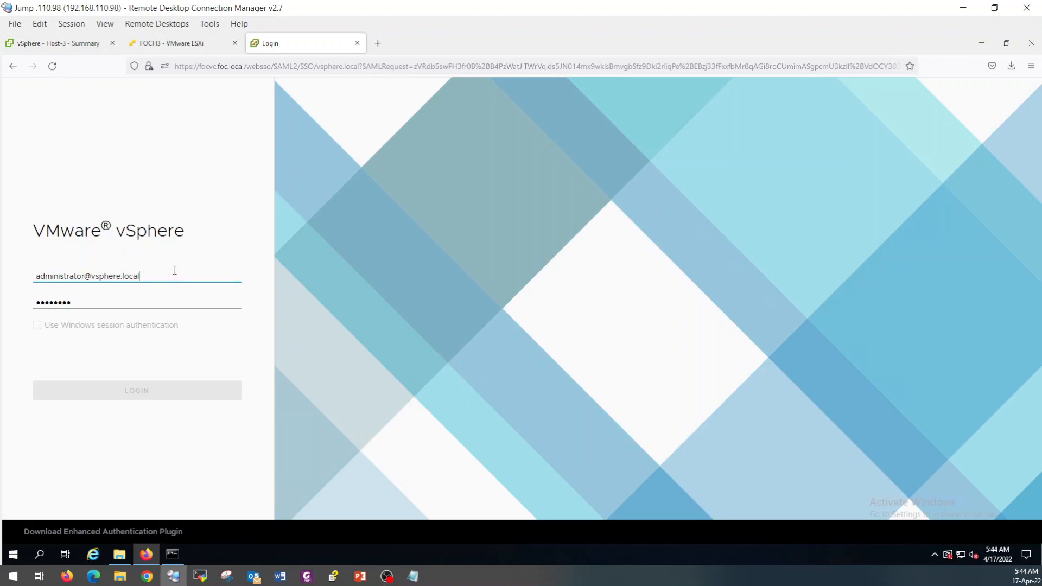
{"action": "left_click", "coordinate": [153, 301]}
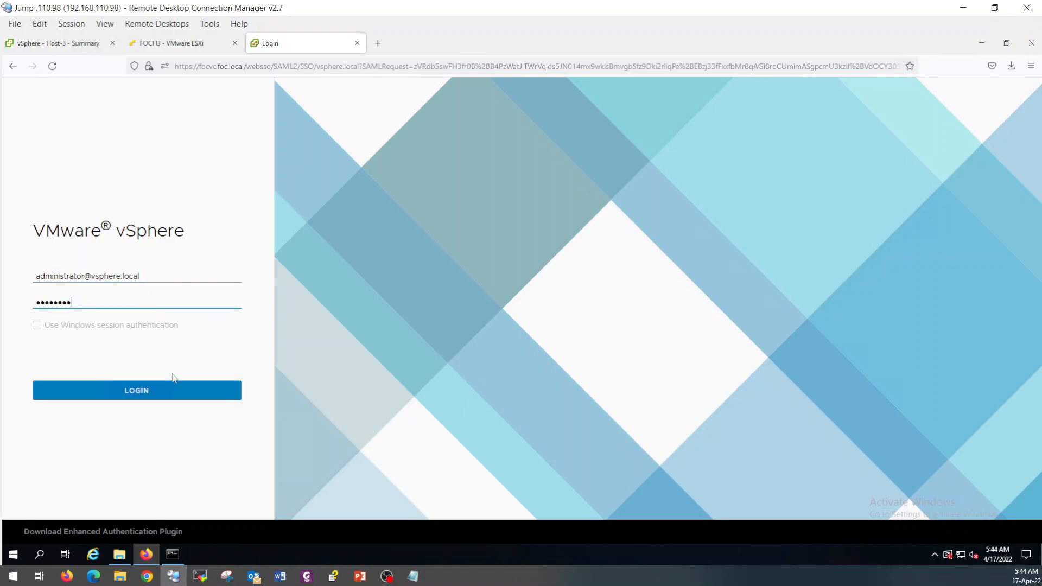
{"action": "left_click", "coordinate": [171, 396]}
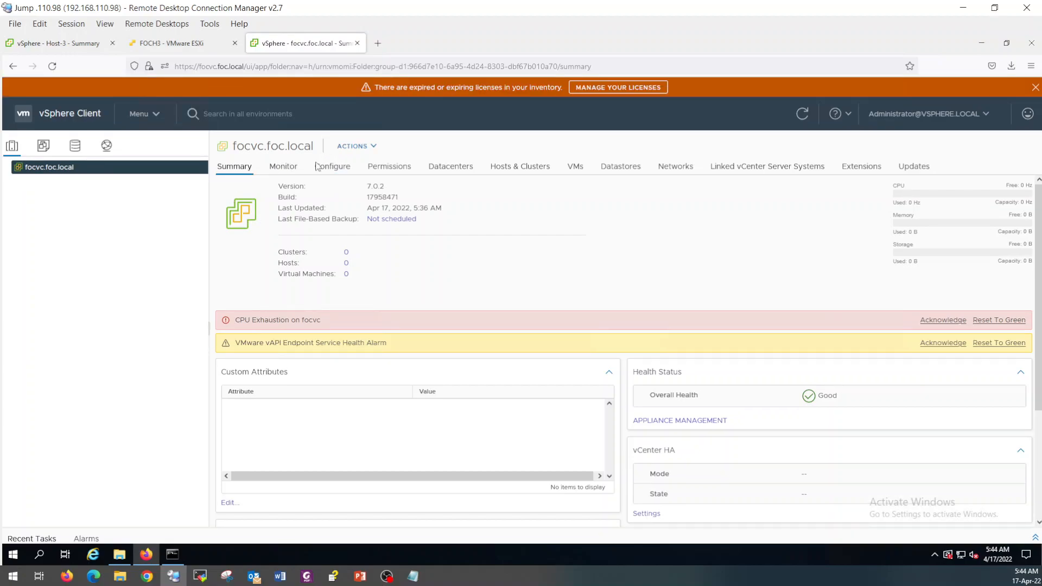
Dismiss the license banner and reset the CPU Exhaustion and vAPI Endpoint alarms to green.
{"action": "left_click", "coordinate": [1035, 89]}
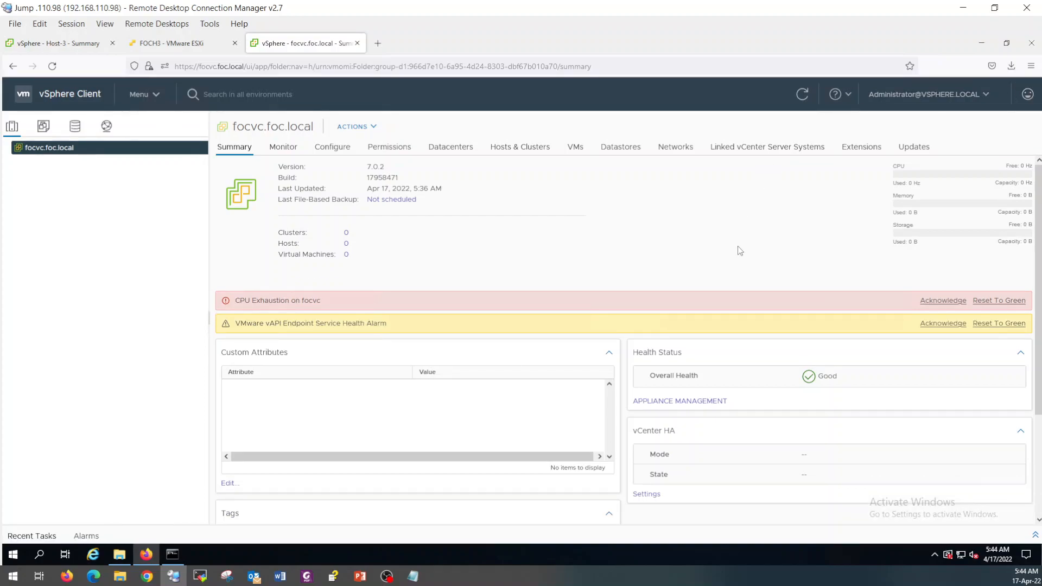
{"action": "left_click_drag", "start_coordinate": [244, 300], "coordinate": [373, 298]}
{"action": "left_click", "coordinate": [380, 280]}
{"action": "left_click", "coordinate": [984, 303]}
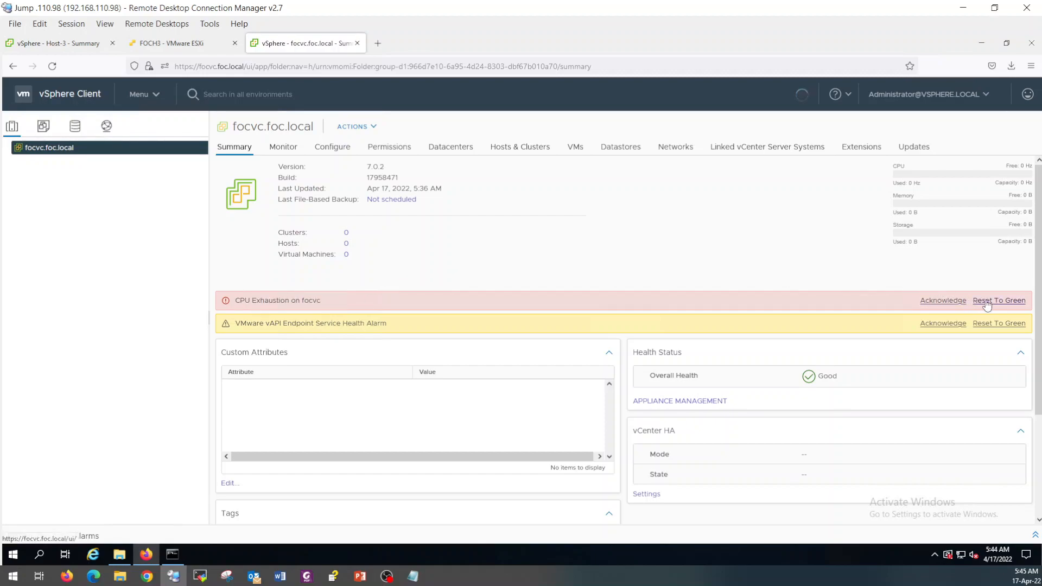
{"action": "left_click", "coordinate": [993, 302]}
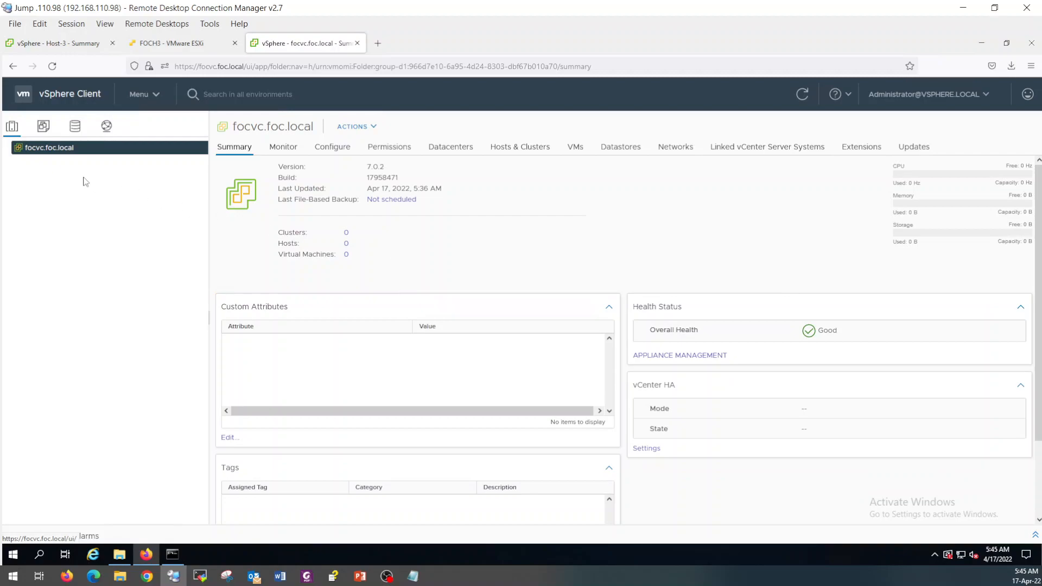
Create a new datacenter named FOC-DC under focvc.foc.local.
{"action": "right_click", "coordinate": [44, 151]}
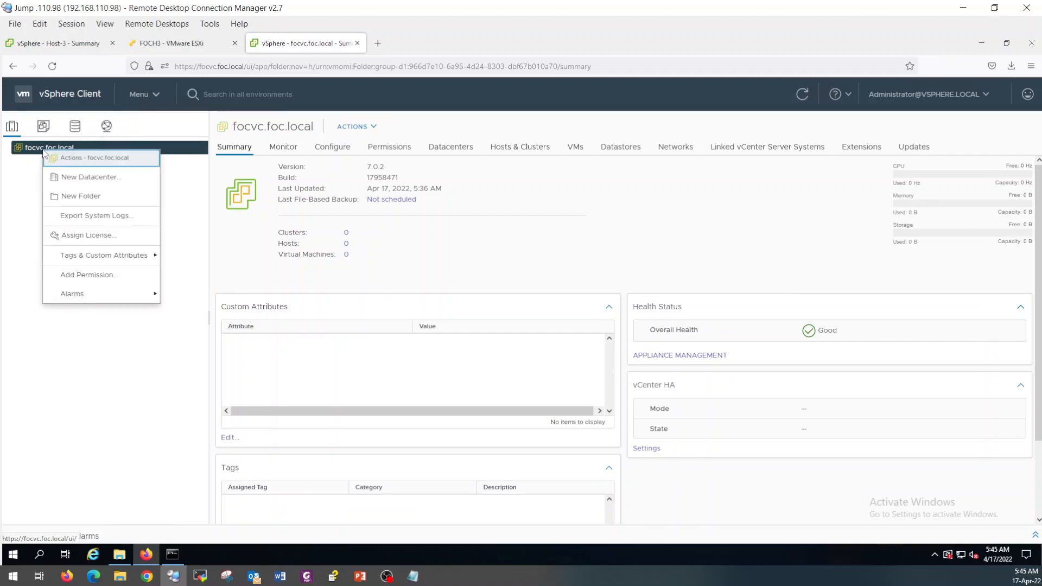
{"action": "left_click", "coordinate": [127, 177]}
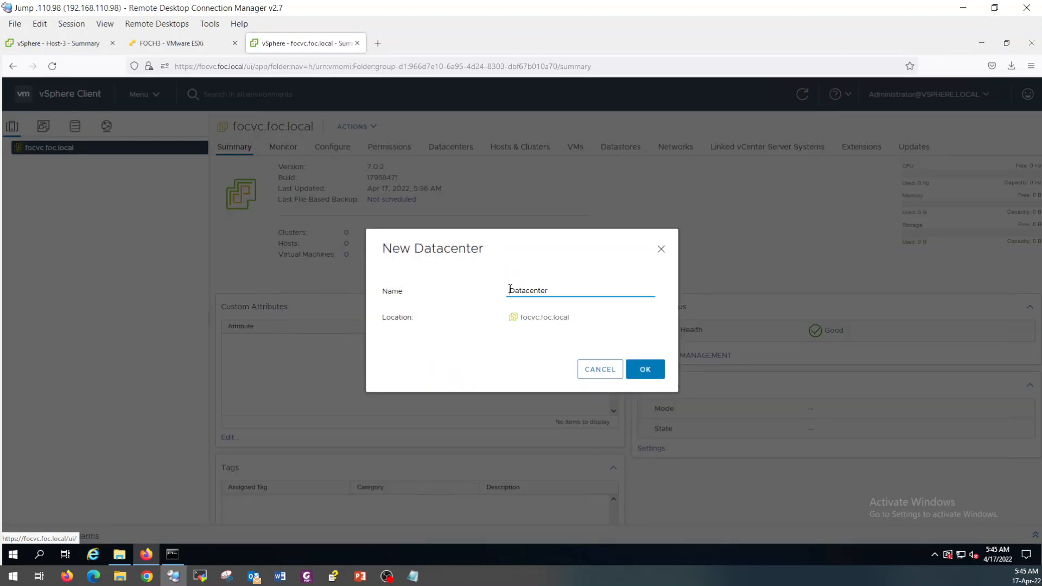
{"action": "type", "text": "FOC-LB"}
{"action": "key", "text": "BackSpace"}
{"action": "type", "text": "AB-DC"}
{"action": "key", "text": "Delete"}
{"action": "key", "text": "Delete"}
{"action": "key", "text": "Delete"}
{"action": "key", "text": "Delete"}
{"action": "key", "text": "Delete"}
{"action": "key", "text": "Delete"}
{"action": "key", "text": "Delete"}
{"action": "key", "text": "Delete"}
{"action": "key", "text": "BackSpace"}
{"action": "key", "text": "BackSpace"}
{"action": "key", "text": "BackSpace"}
{"action": "key", "text": "BackSpace"}
{"action": "left_click", "coordinate": [644, 369]}
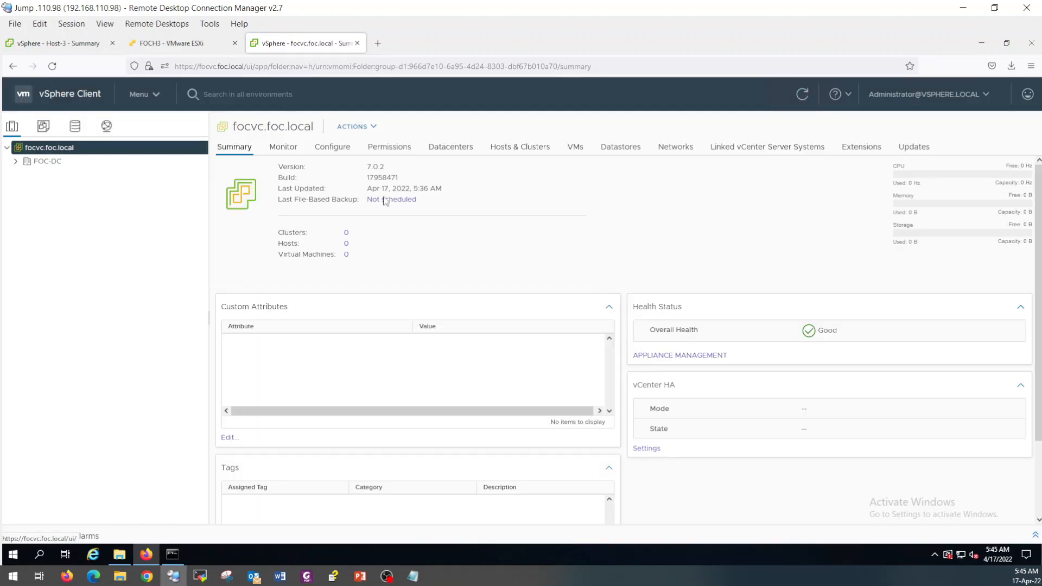
Create a cluster named Compute in FOC-DC, leaving DRS, HA and vSAN off.
{"action": "left_click", "coordinate": [45, 162]}
{"action": "right_click", "coordinate": [45, 162]}
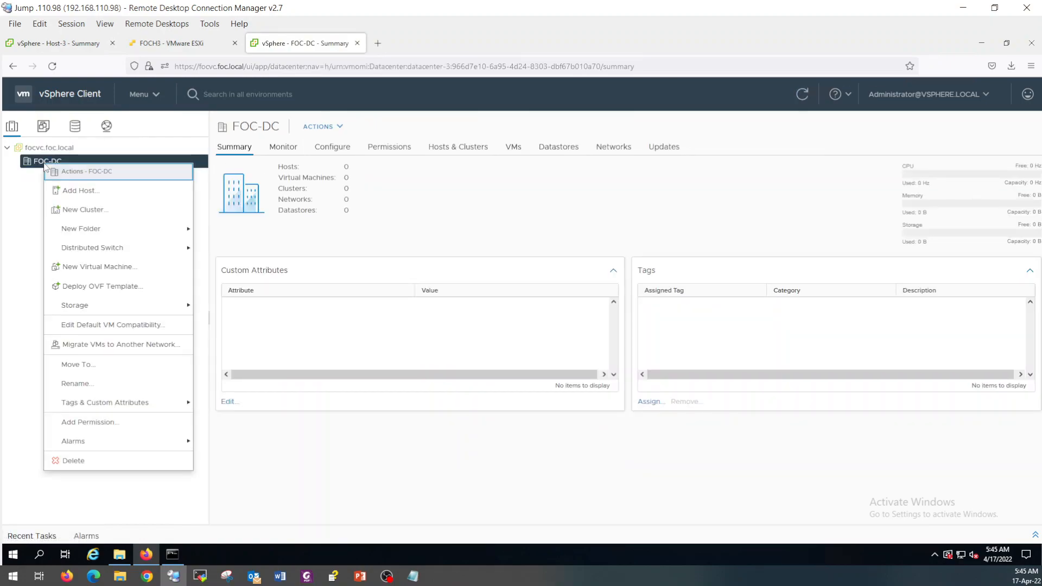
{"action": "left_click", "coordinate": [112, 212]}
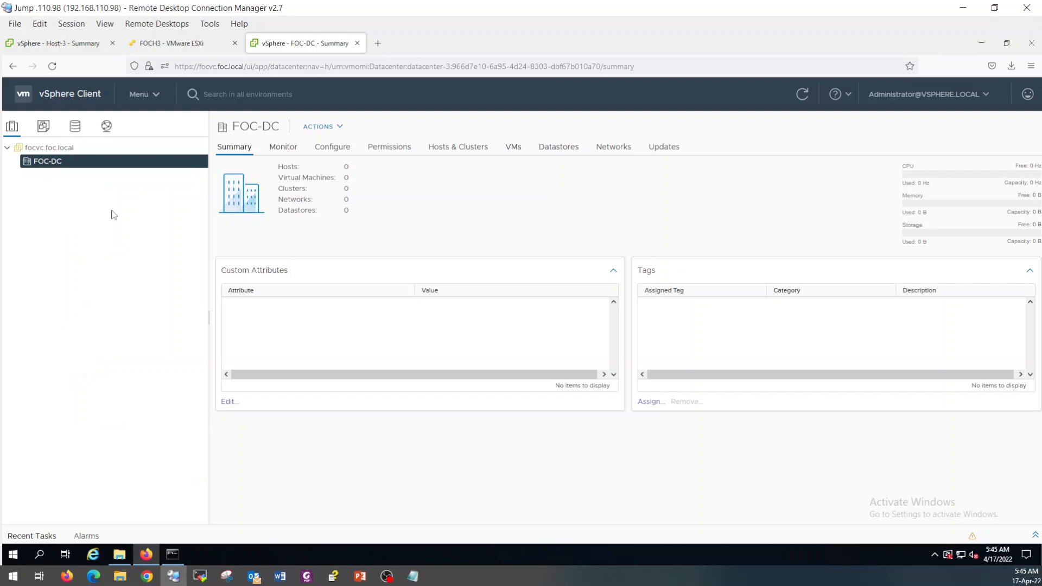
{"action": "left_click_drag", "start_coordinate": [569, 192], "coordinate": [477, 191]}
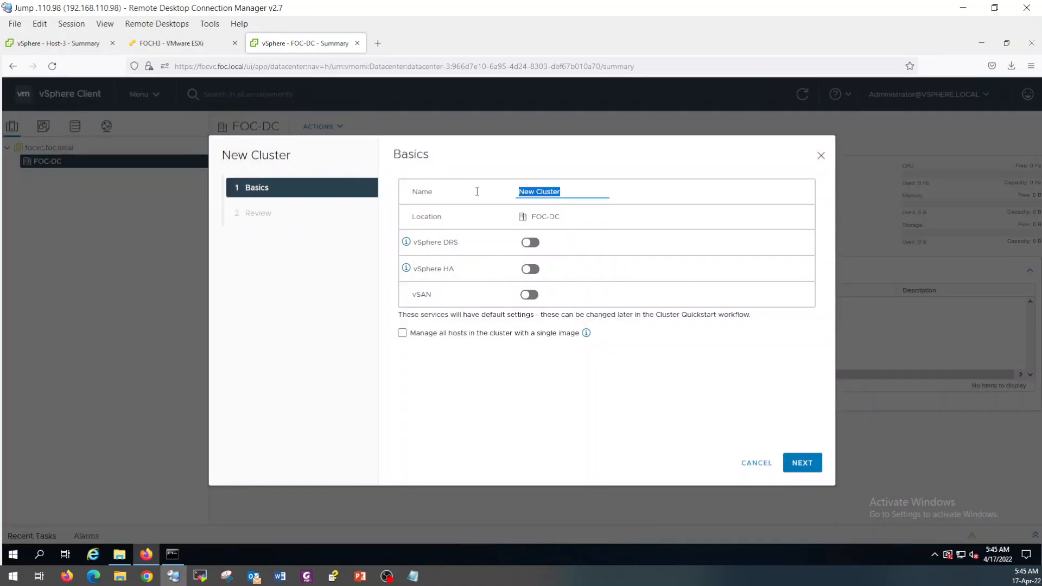
{"action": "type", "text": "Compute"}
{"action": "left_click", "coordinate": [808, 463]}
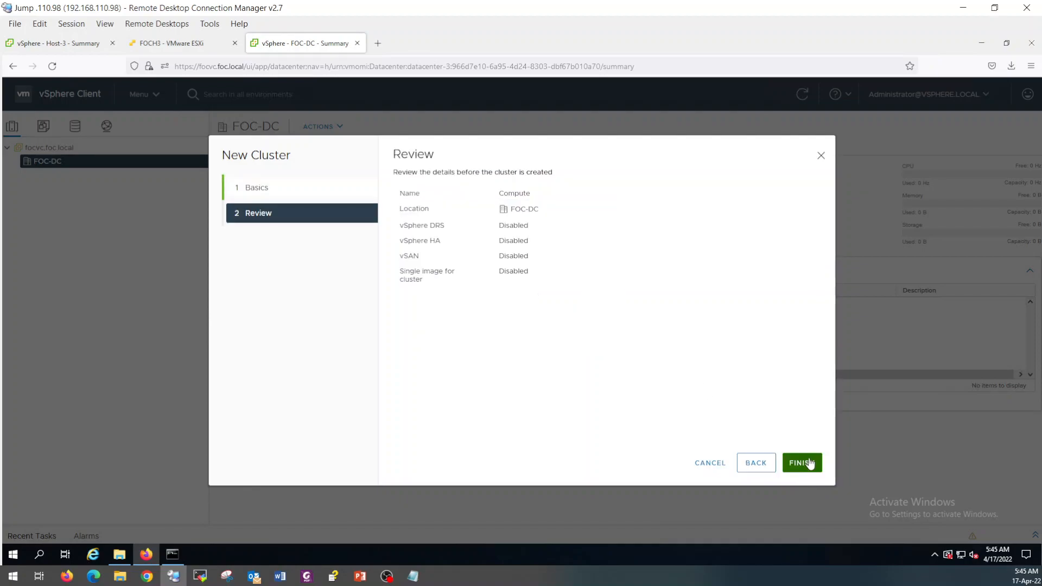
{"action": "left_click", "coordinate": [806, 463]}
{"action": "left_click", "coordinate": [50, 163]}
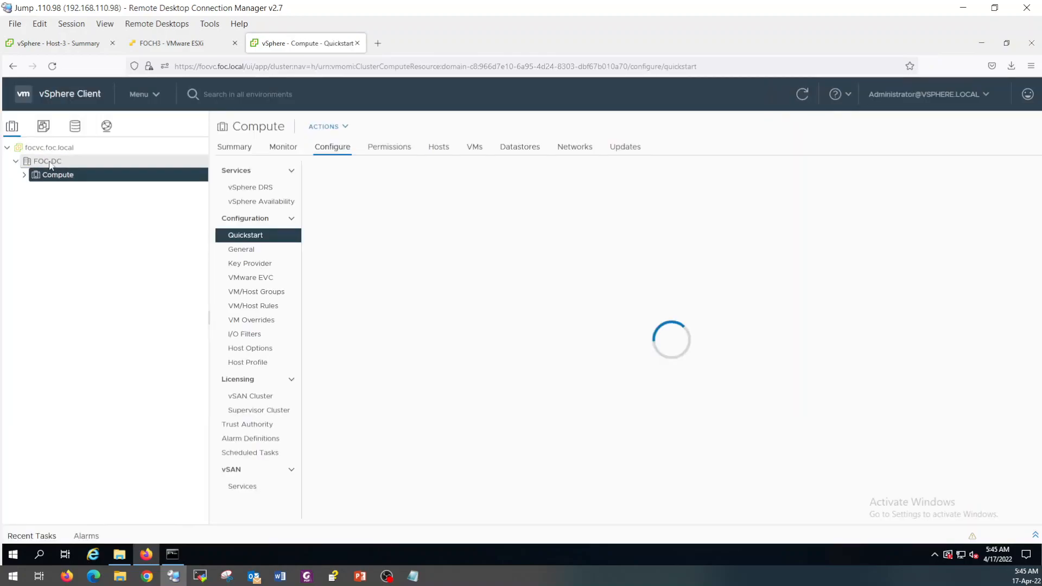
{"action": "right_click", "coordinate": [50, 164]}
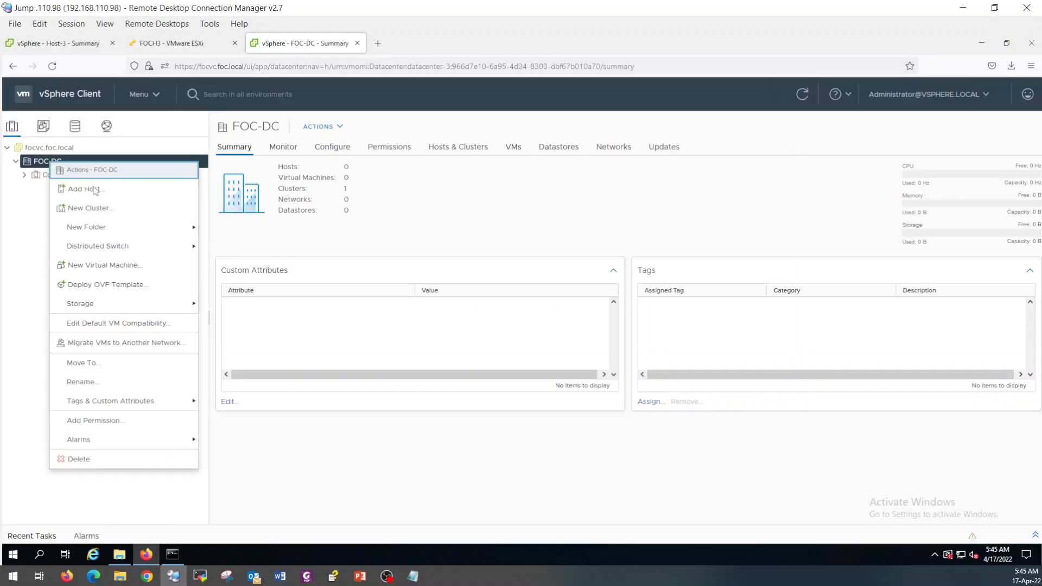
Create a second FOC-DC cluster named Mgmt with default settings.
{"action": "left_click", "coordinate": [119, 208]}
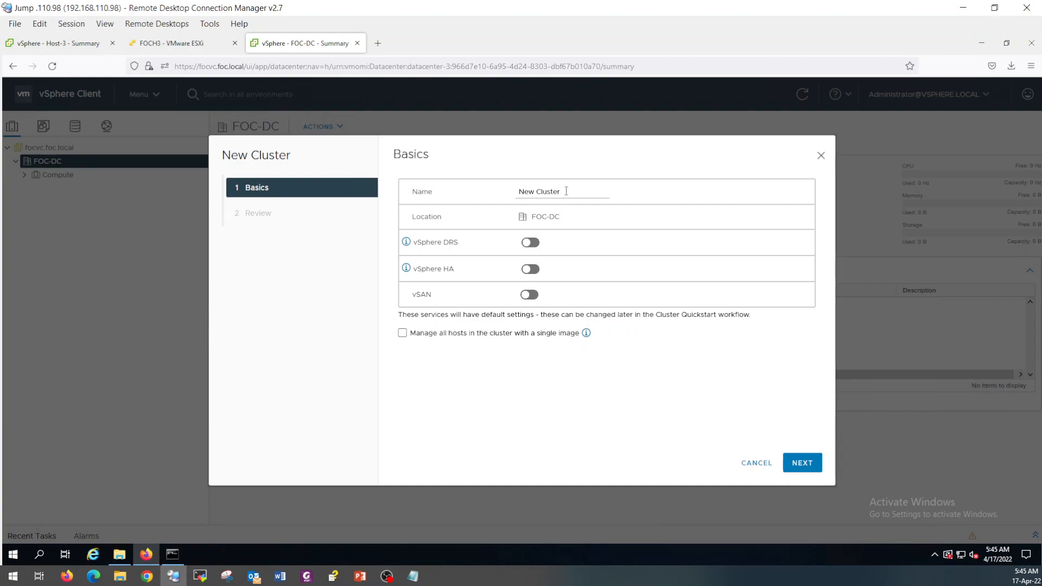
{"action": "left_click_drag", "start_coordinate": [565, 190], "coordinate": [495, 191]}
{"action": "type", "text": "Mgmt C"}
{"action": "key", "text": "BackSpace"}
{"action": "left_click", "coordinate": [801, 462]}
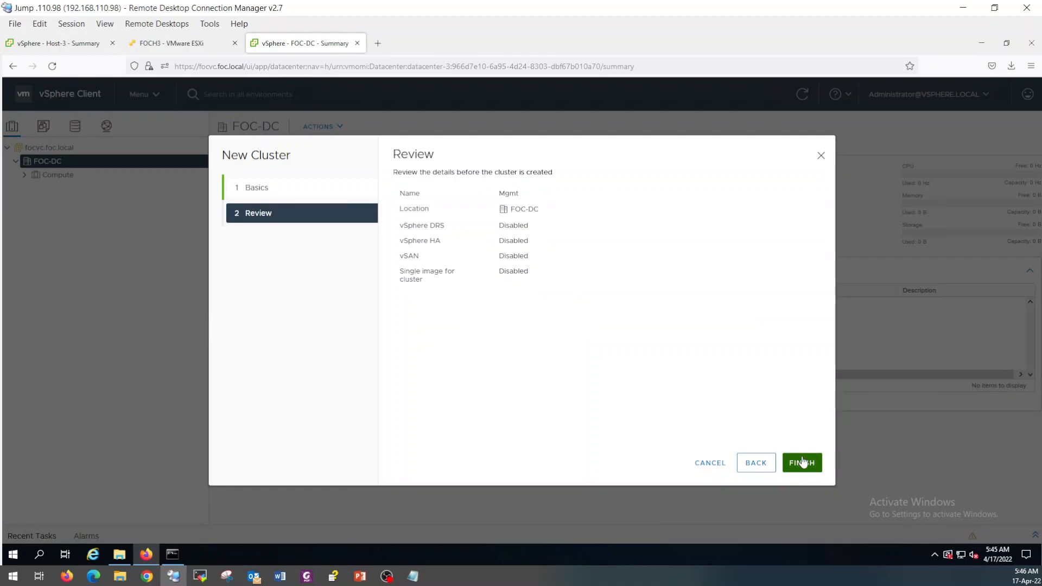
{"action": "left_click", "coordinate": [803, 461]}
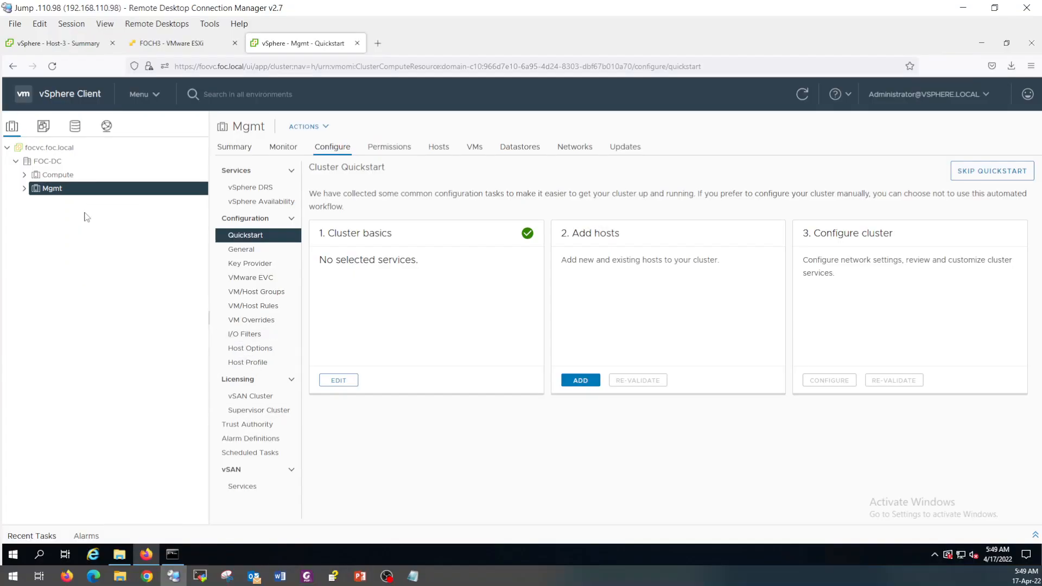
{"action": "left_click", "coordinate": [58, 174]}
{"action": "left_click", "coordinate": [580, 380]}
Enter host 192.168.10.211 with root username and its password.
{"action": "type", "text": "192.1"}
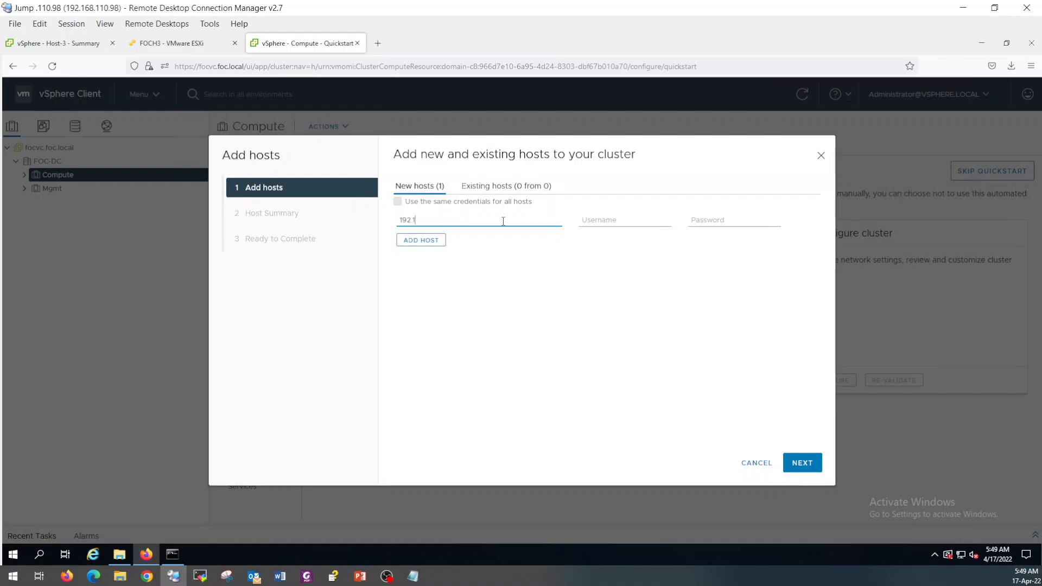
{"action": "type", "text": "68.10.211"}
{"action": "key", "text": "Tab"}
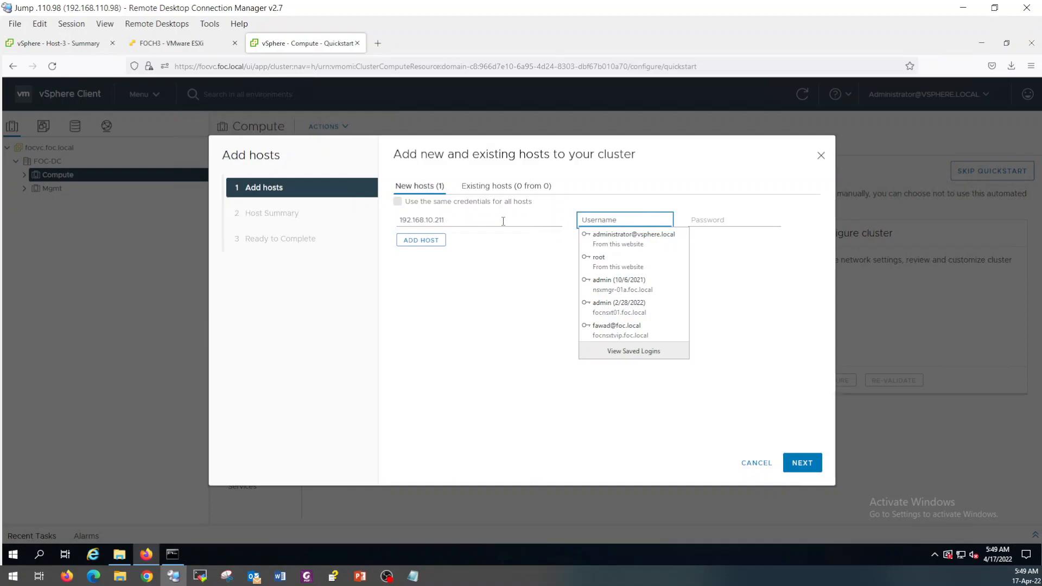
{"action": "type", "text": "root"}
{"action": "key", "text": "Tab"}
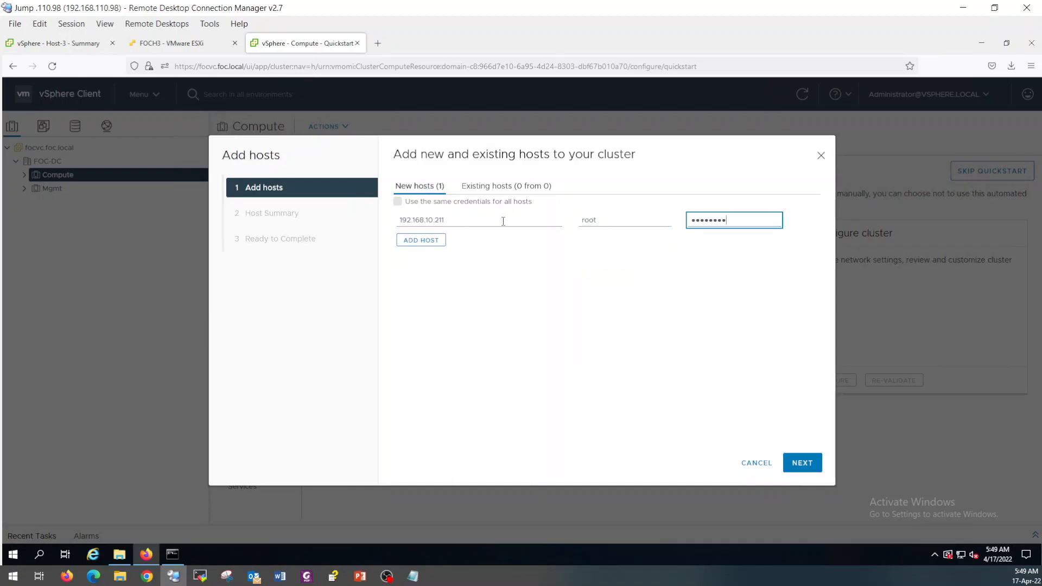
{"action": "key", "text": "BackSpace"}
{"action": "key", "text": "BackSpace"}
{"action": "key", "text": "BackSpace"}
{"action": "key", "text": "BackSpace"}
{"action": "key", "text": "BackSpace"}
{"action": "key", "text": "BackSpace"}
{"action": "key", "text": "BackSpace"}
{"action": "key", "text": "BackSpace"}
{"action": "key", "text": "BackSpace"}
{"action": "type", "text": "•••••••"}
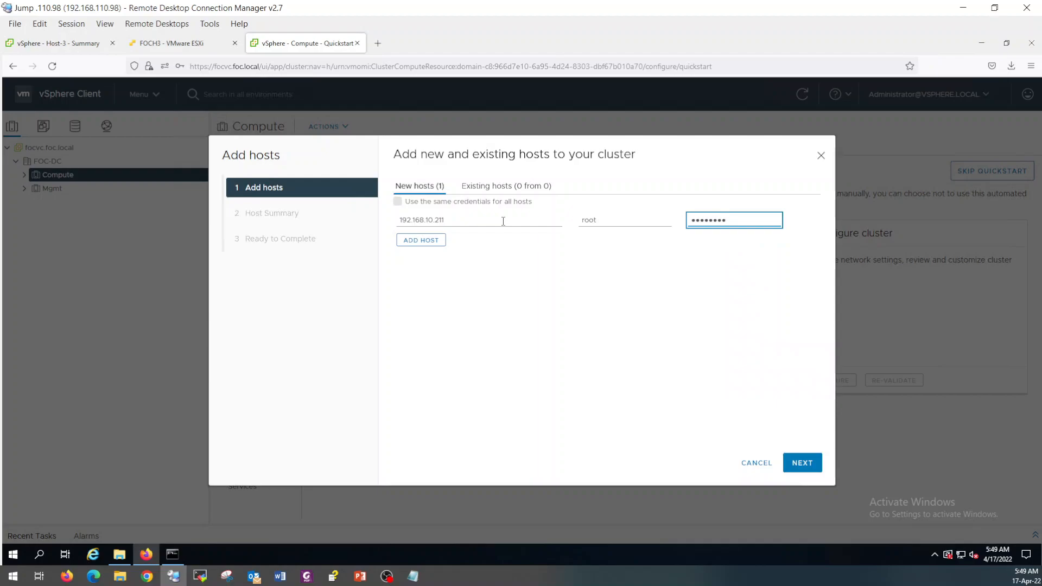
Add a second host row for 192.168.10.212 and reuse the same credentials for both.
{"action": "left_click", "coordinate": [426, 242]}
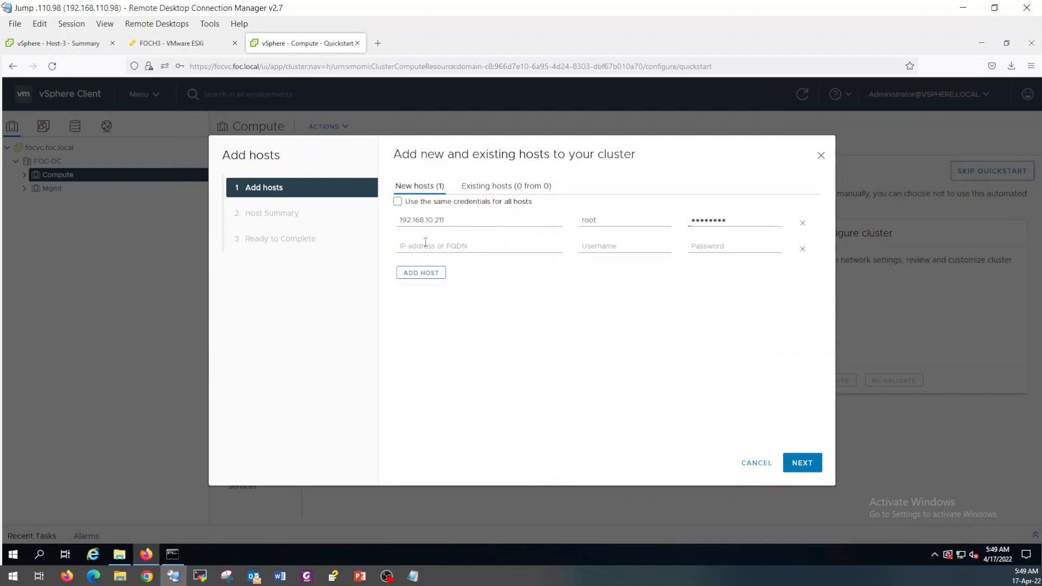
{"action": "triple_click", "coordinate": [448, 220]}
{"action": "key", "text": "ctrl+c"}
{"action": "left_click", "coordinate": [456, 245]}
{"action": "key", "text": "ctrl+v"}
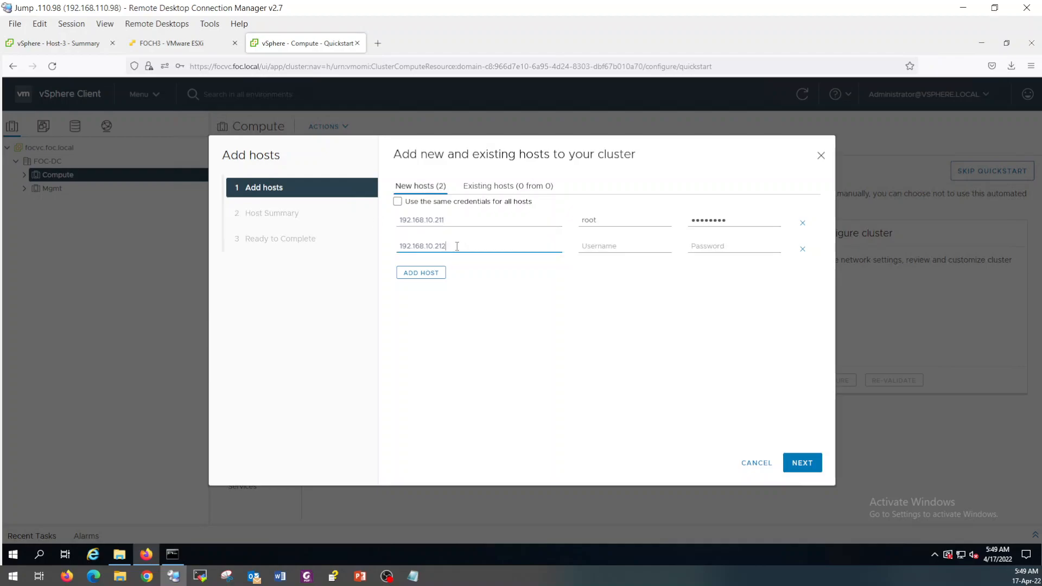
{"action": "left_click", "coordinate": [398, 202]}
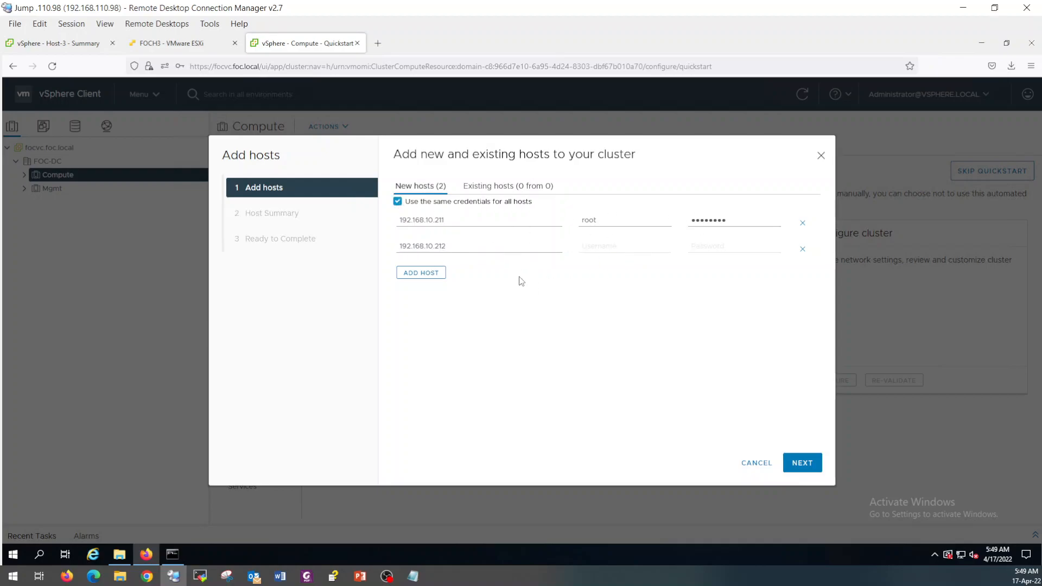
Accept both hosts' certificate thumbprints and finish adding them to Compute.
{"action": "left_click", "coordinate": [798, 467]}
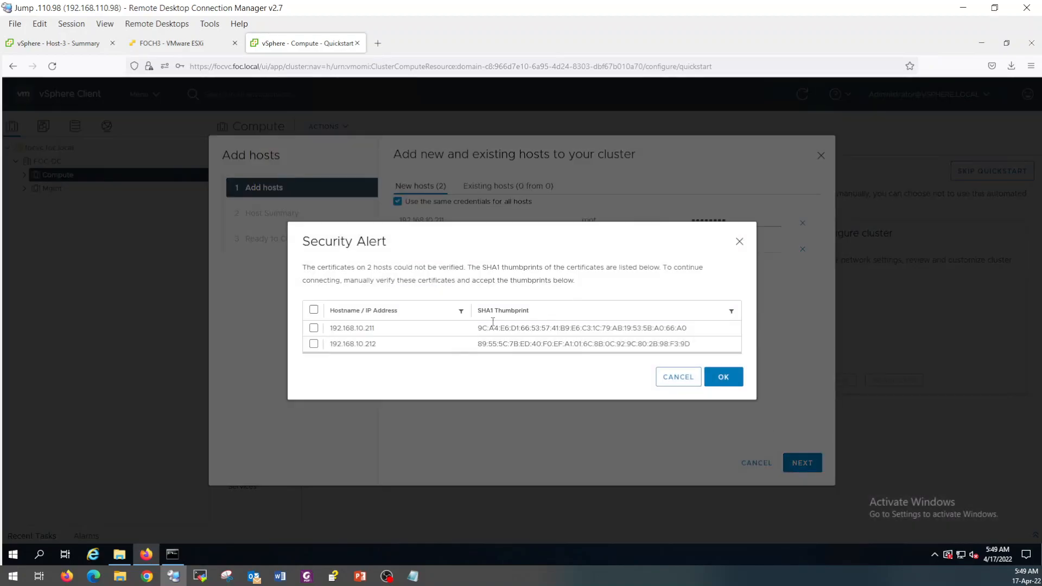
{"action": "left_click", "coordinate": [313, 309]}
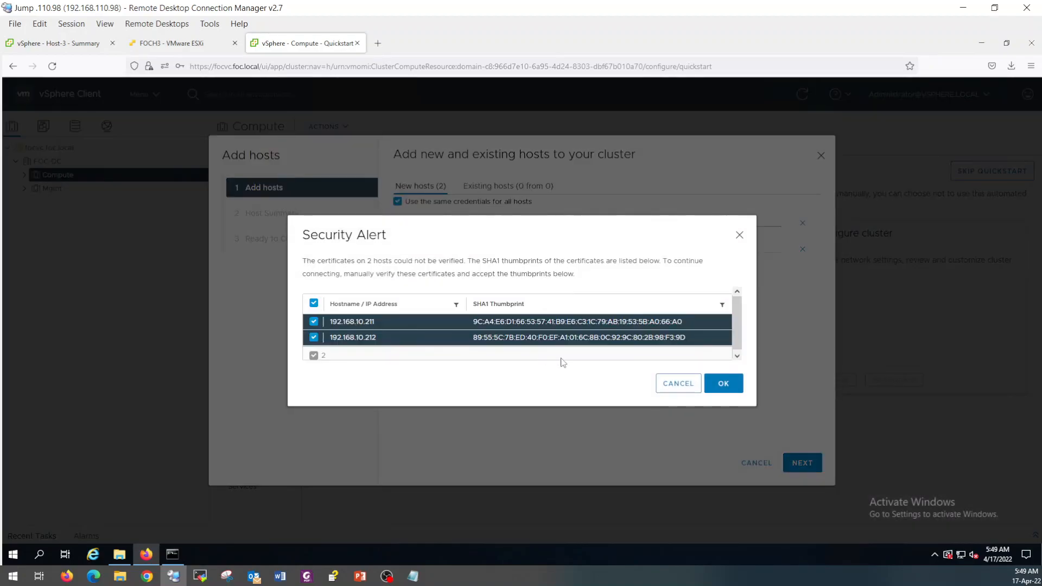
{"action": "left_click", "coordinate": [726, 385]}
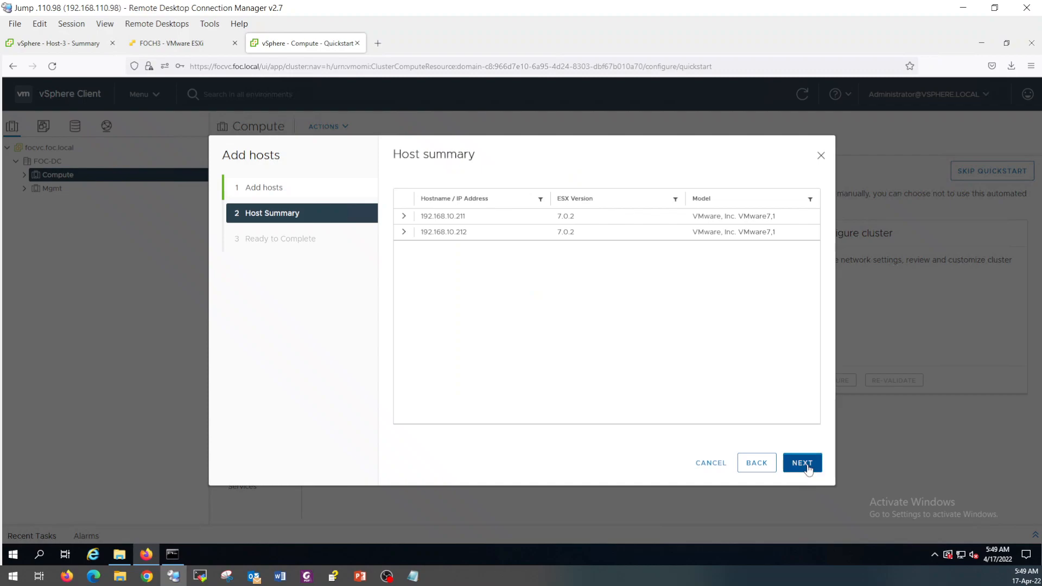
{"action": "left_click", "coordinate": [801, 464]}
{"action": "left_click", "coordinate": [802, 462]}
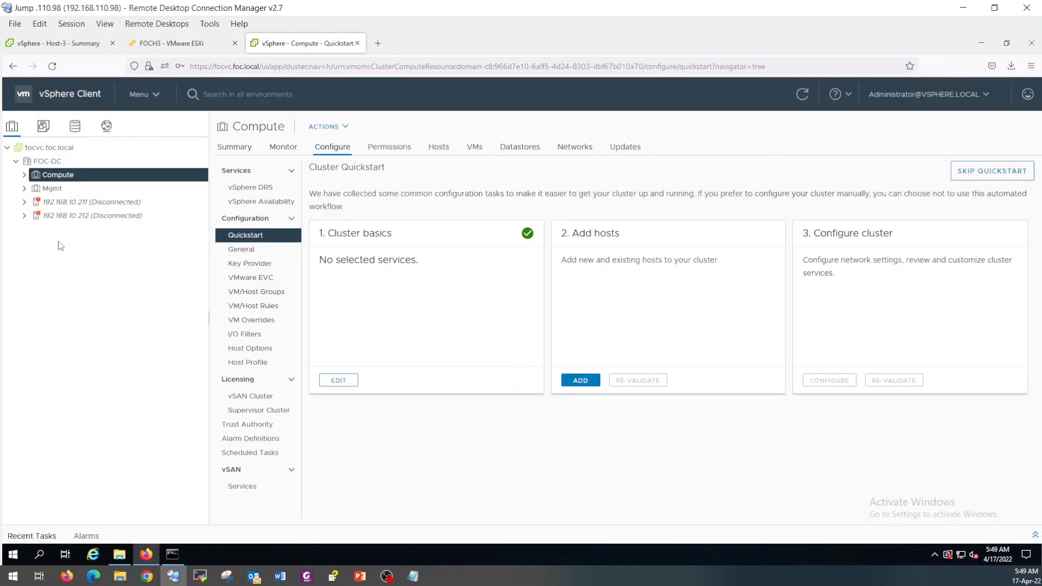
Filter the Recent Tasks list to show only running tasks.
{"action": "left_click", "coordinate": [1034, 535]}
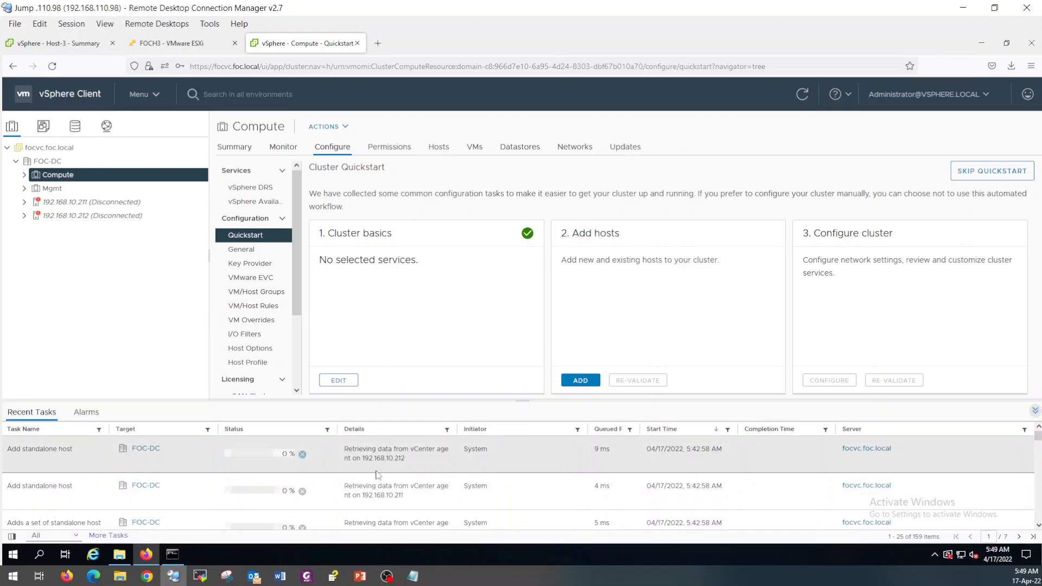
{"action": "left_click", "coordinate": [55, 535]}
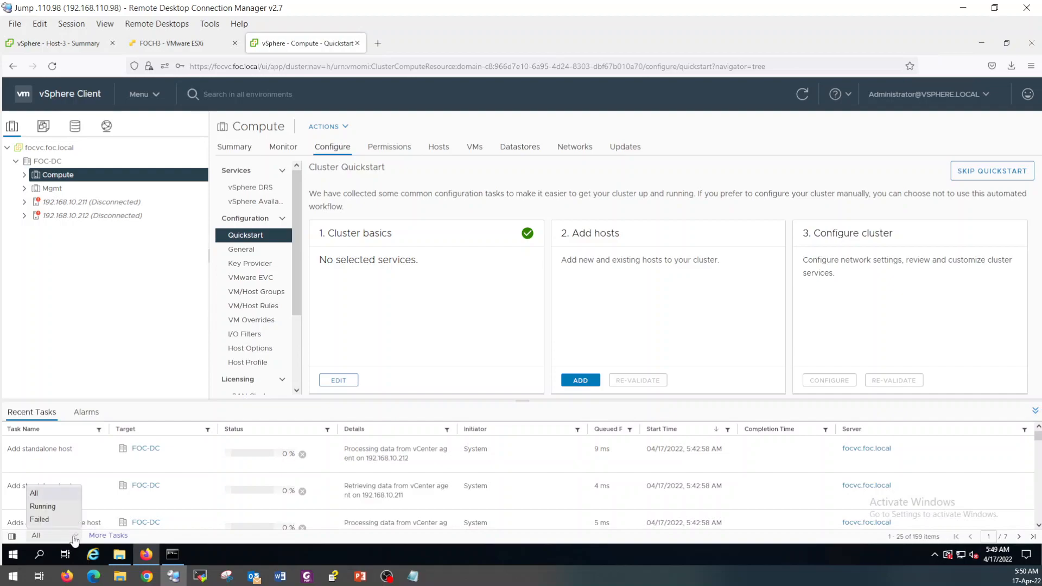
{"action": "left_click", "coordinate": [54, 508]}
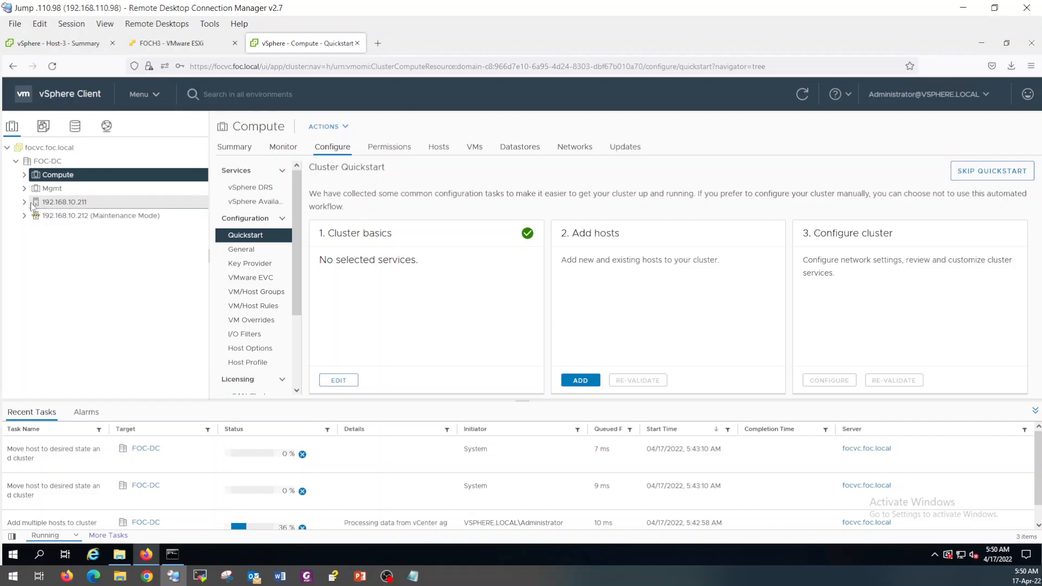
Review vSwitch0 on Compute hosts 192.168.10.211 and 192.168.10.212, then select the Mgmt cluster.
{"action": "left_click", "coordinate": [24, 175]}
{"action": "left_click", "coordinate": [85, 194]}
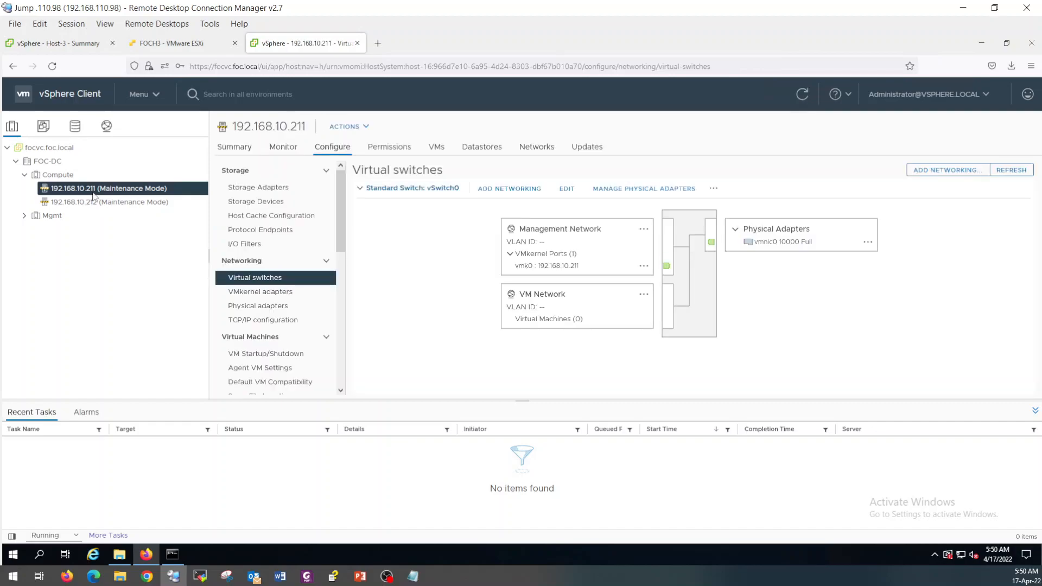
{"action": "left_click", "coordinate": [93, 208]}
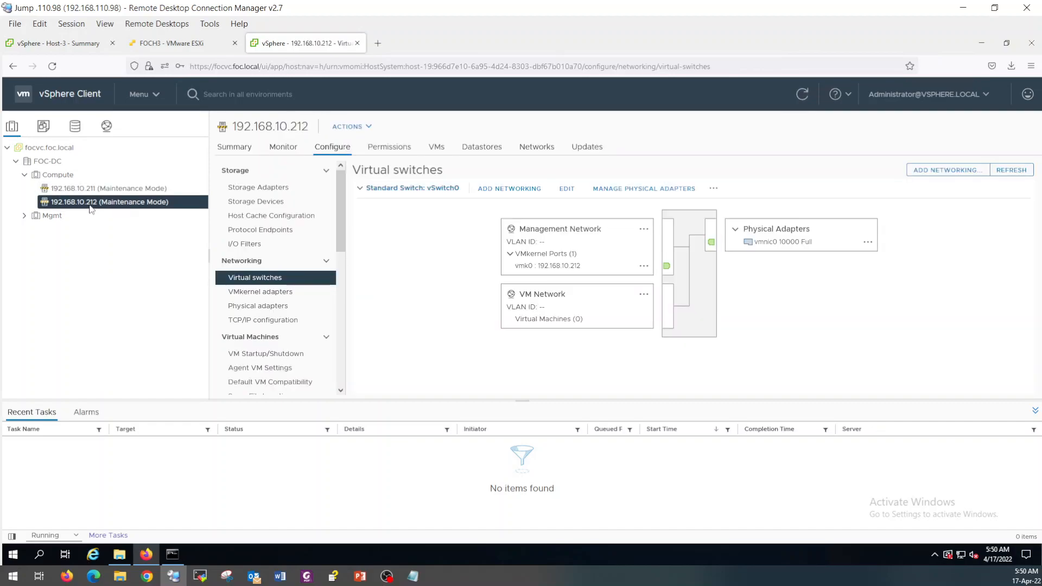
{"action": "left_click", "coordinate": [24, 216]}
{"action": "left_click", "coordinate": [52, 216]}
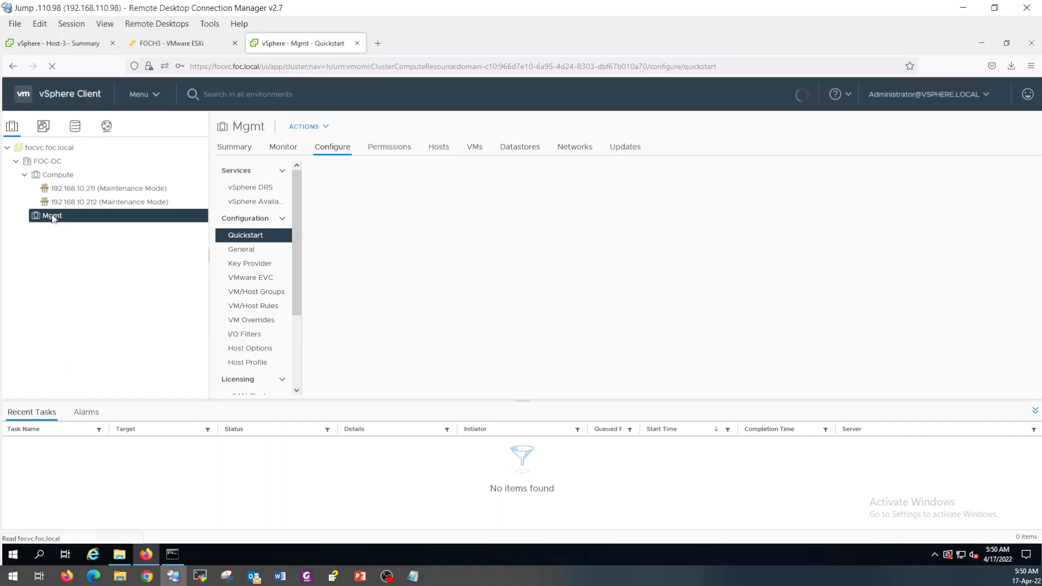
Start adding hosts to Mgmt and enter the first host address with the root login.
{"action": "right_click", "coordinate": [52, 217]}
{"action": "left_click", "coordinate": [92, 184]}
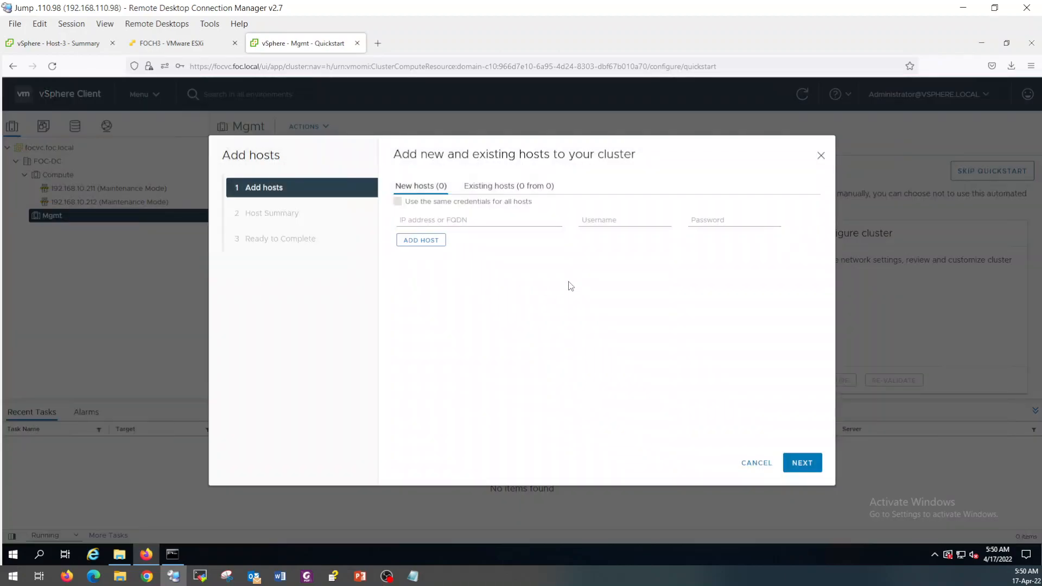
{"action": "left_click", "coordinate": [501, 221]}
{"action": "type", "text": "192.168.10.213"}
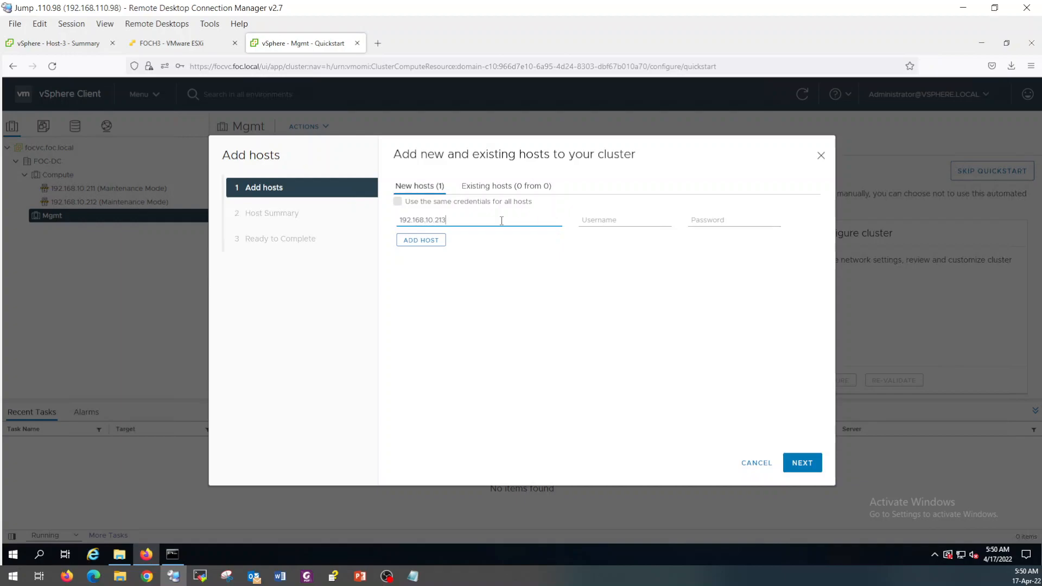
{"action": "key", "text": "ctrl+a"}
{"action": "key", "text": "ctrl+c"}
{"action": "left_click", "coordinate": [610, 220]}
{"action": "type", "text": "root"}
{"action": "left_click", "coordinate": [602, 232]}
{"action": "left_click_drag", "start_coordinate": [737, 224], "coordinate": [669, 218]}
{"action": "type", "text": "P"}
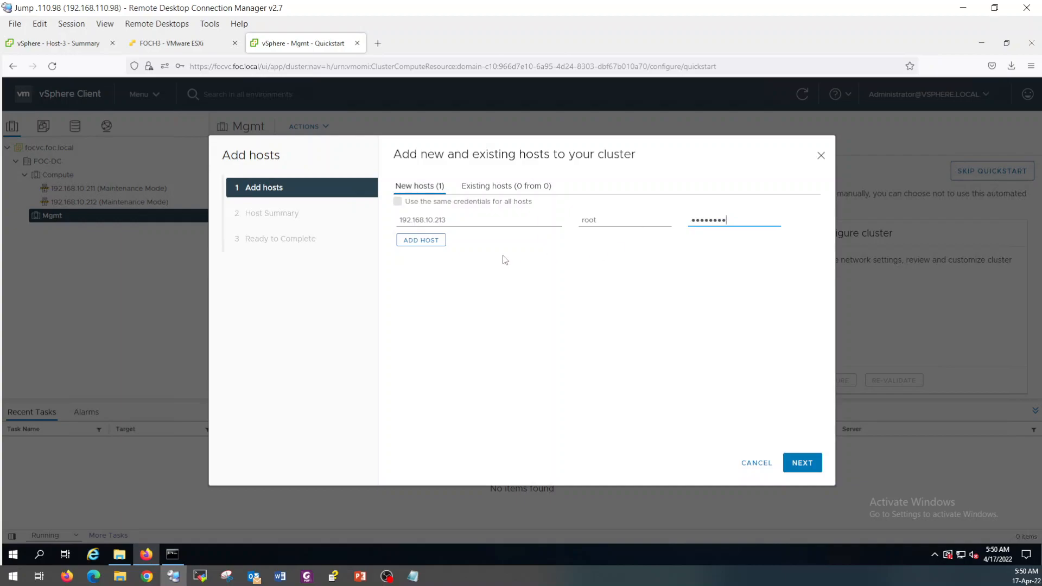
Add a second host row for 192.168.10.214 and use the same credentials for all hosts.
{"action": "left_click", "coordinate": [420, 239]}
{"action": "left_click", "coordinate": [473, 246]}
{"action": "key", "text": "ctrl+v"}
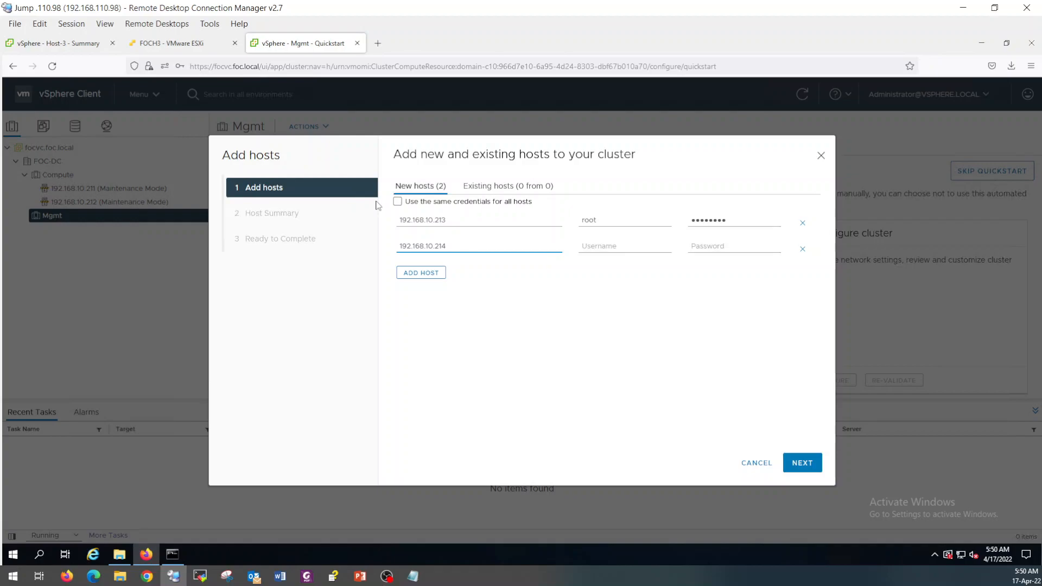
{"action": "left_click", "coordinate": [398, 202]}
Accept both hosts' certificate thumbprints and finish adding them to the Mgmt cluster.
{"action": "left_click", "coordinate": [786, 458]}
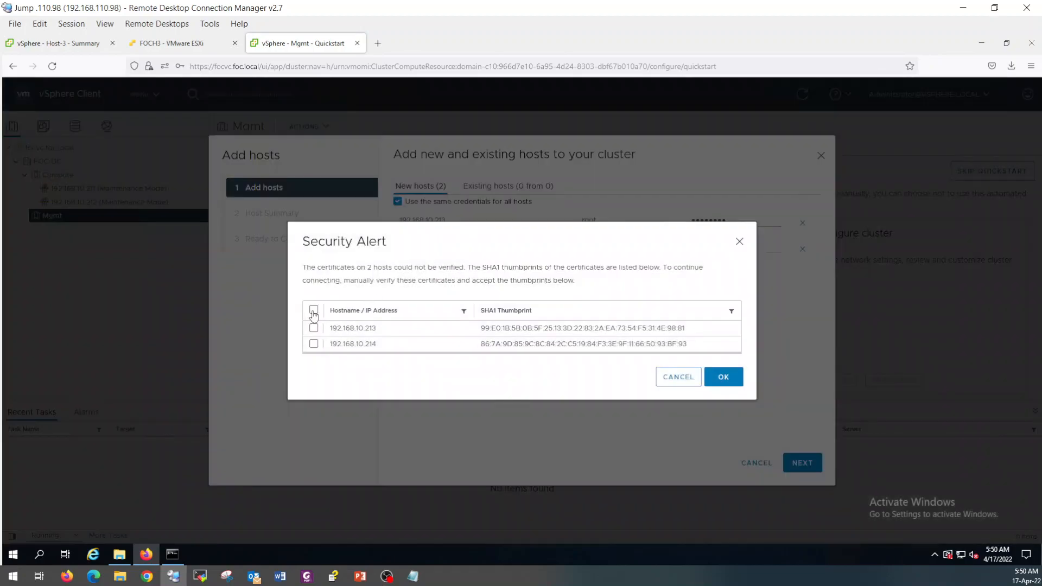
{"action": "left_click", "coordinate": [314, 310]}
{"action": "left_click", "coordinate": [722, 378]}
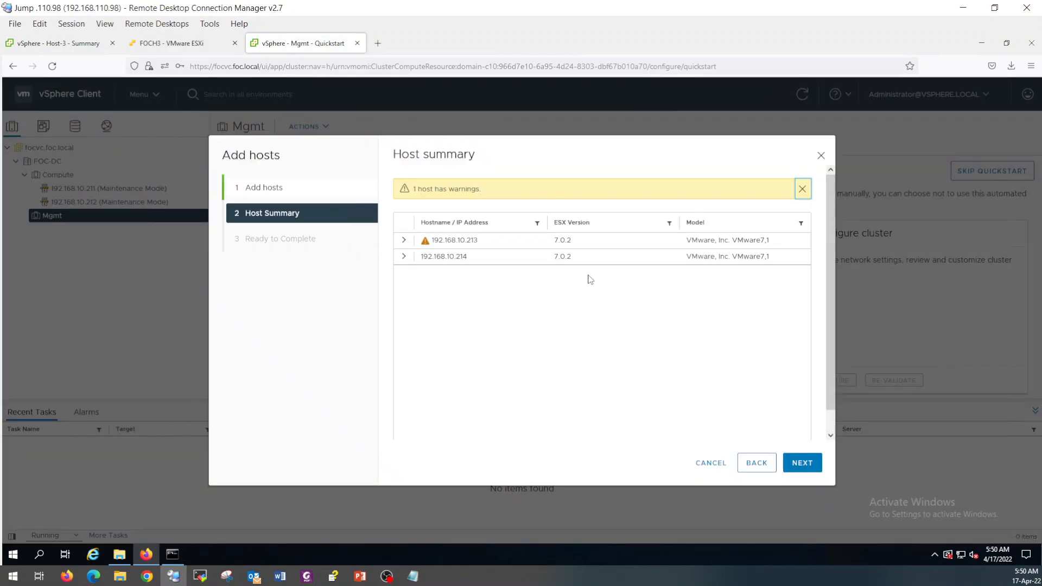
{"action": "left_click", "coordinate": [795, 462]}
{"action": "left_click", "coordinate": [797, 462]}
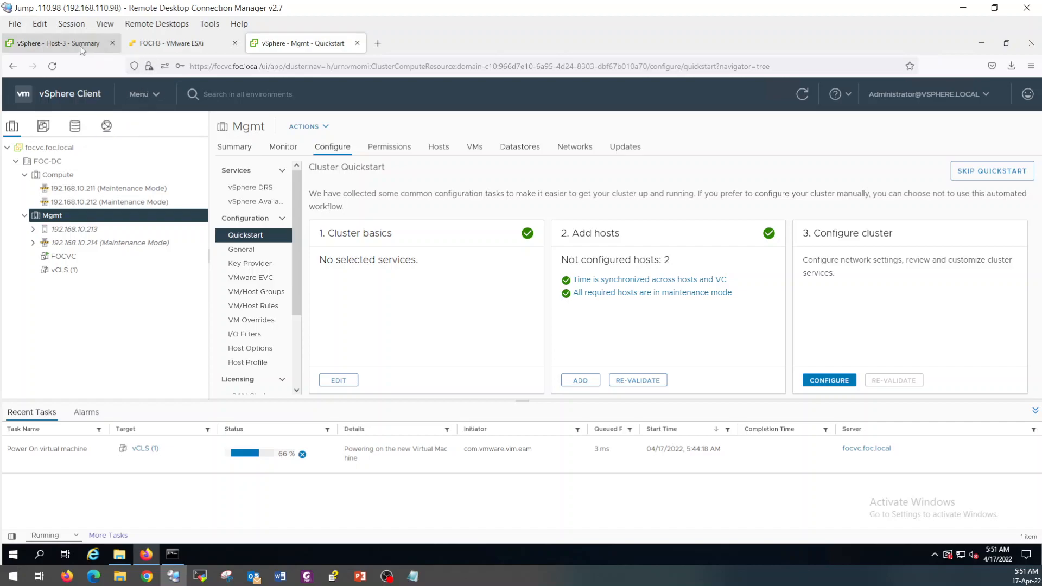
{"action": "left_click", "coordinate": [81, 46]}
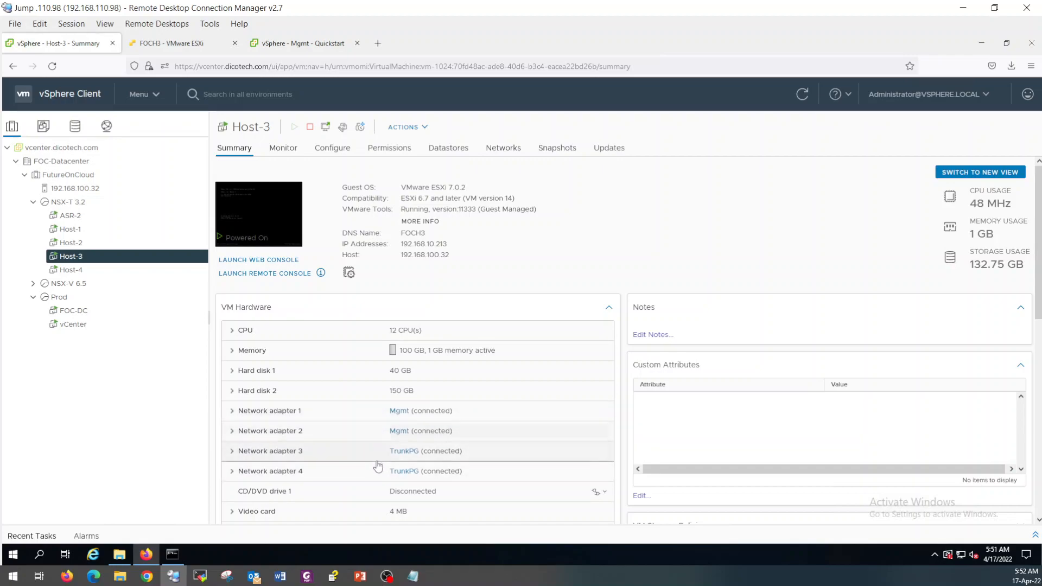
{"action": "left_click", "coordinate": [72, 233]}
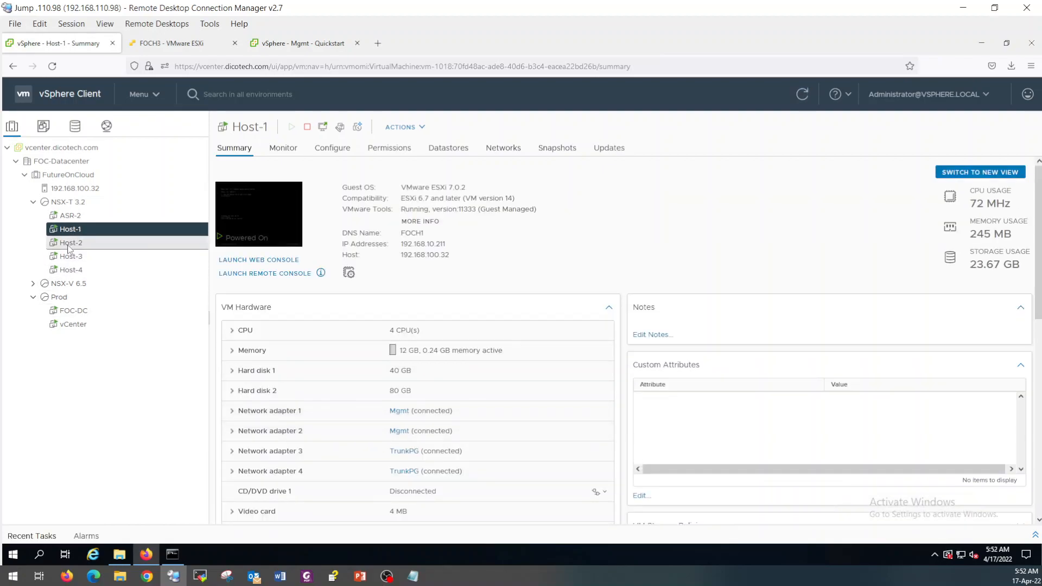
{"action": "left_click", "coordinate": [68, 245]}
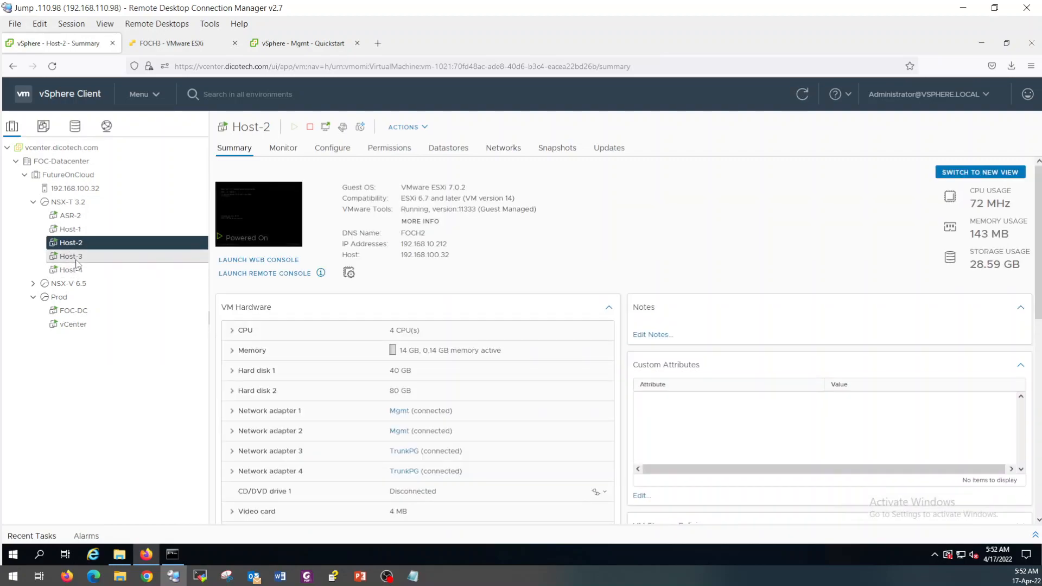
{"action": "left_click", "coordinate": [76, 260]}
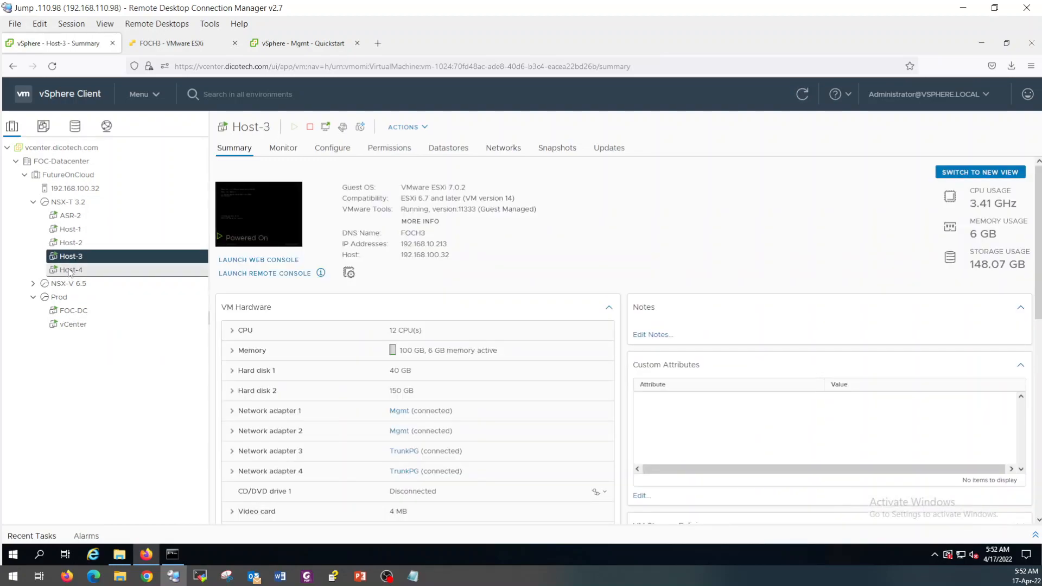
{"action": "left_click", "coordinate": [69, 271]}
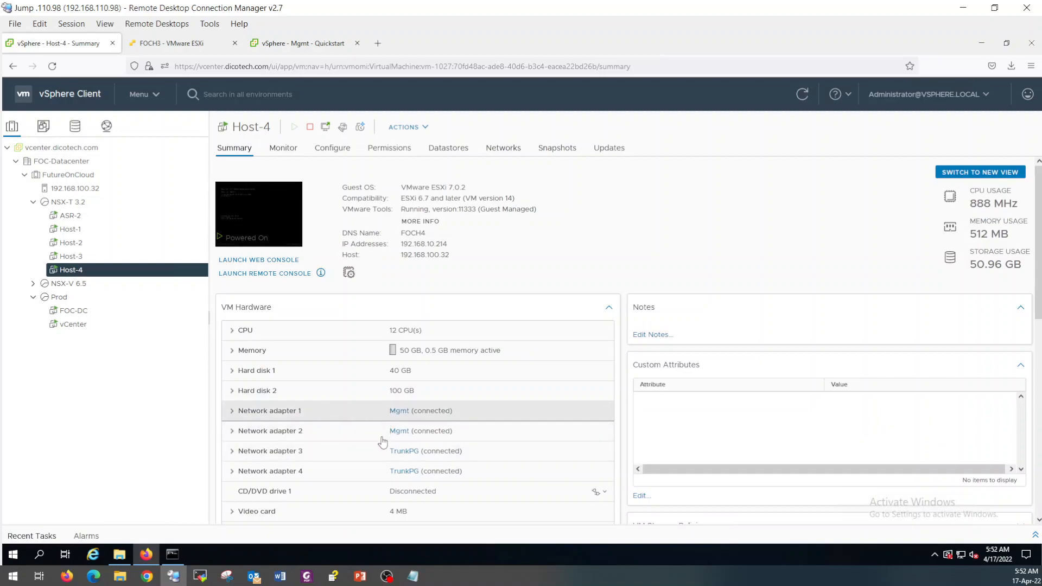
{"action": "left_click", "coordinate": [287, 43]}
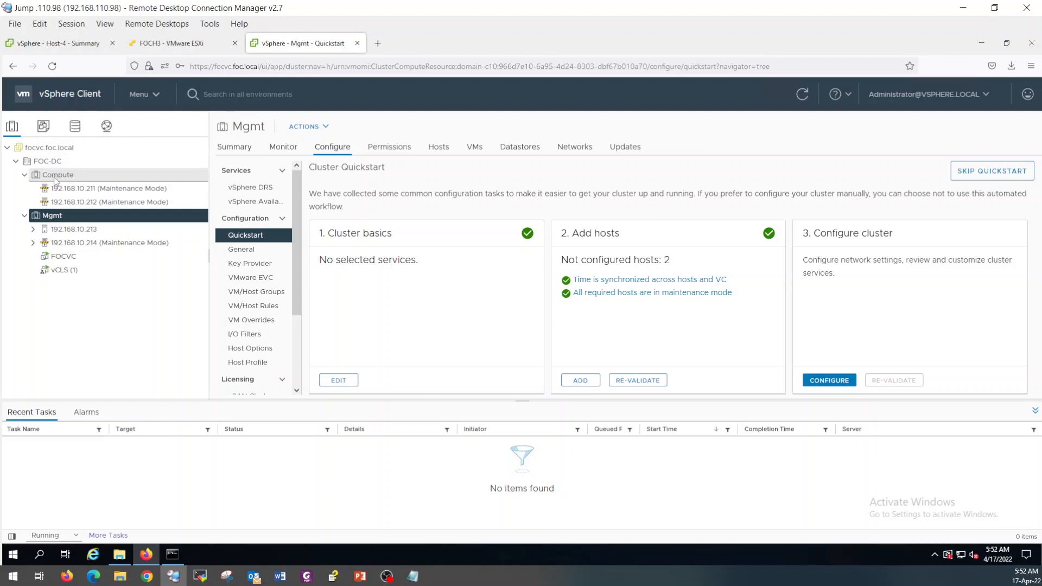
In the Networking view, start adding a standalone host to the FOC-DC datacenter.
{"action": "left_click", "coordinate": [107, 130]}
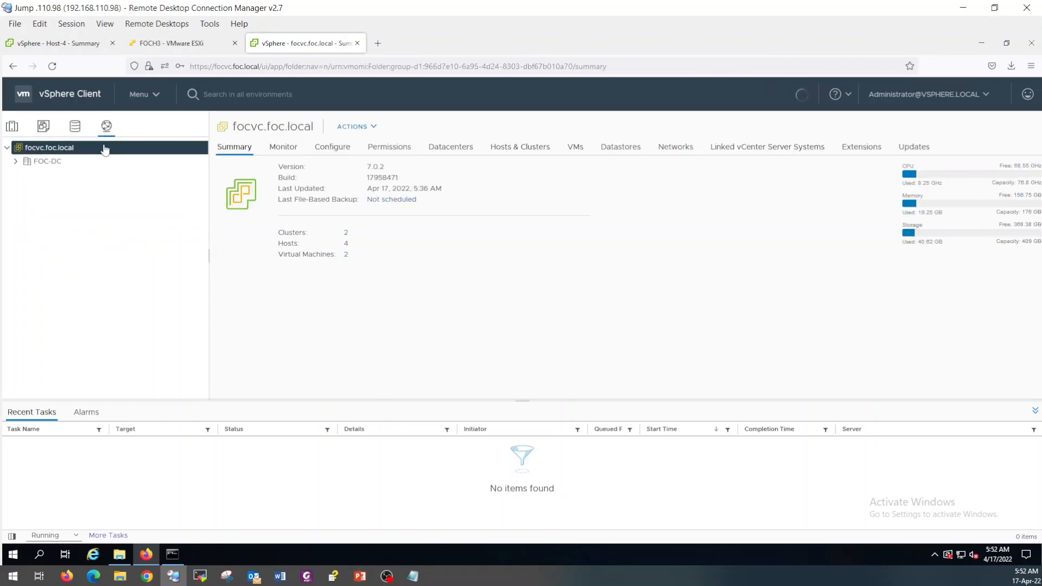
{"action": "left_click", "coordinate": [38, 162]}
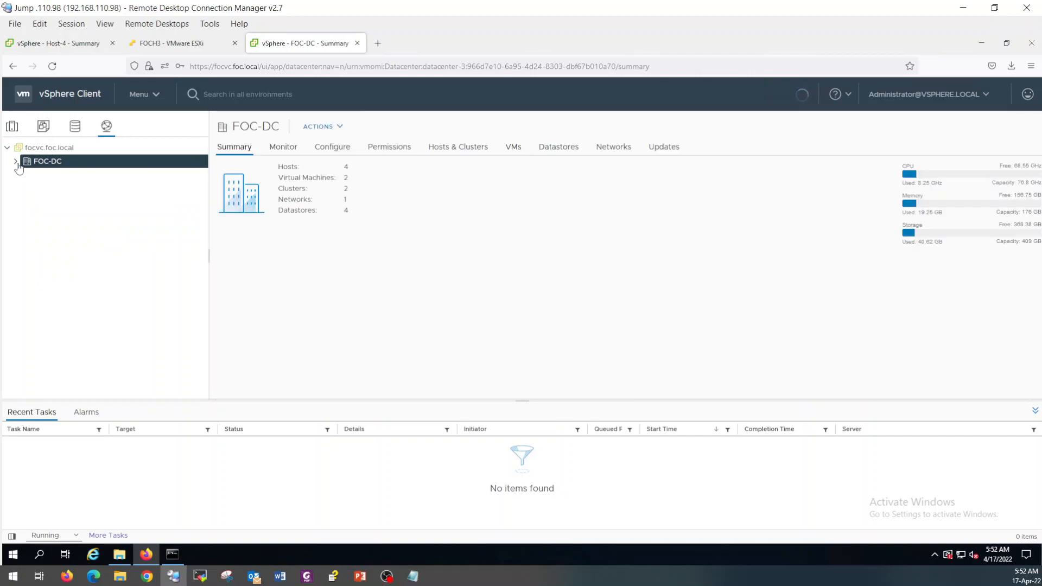
{"action": "right_click", "coordinate": [51, 164]}
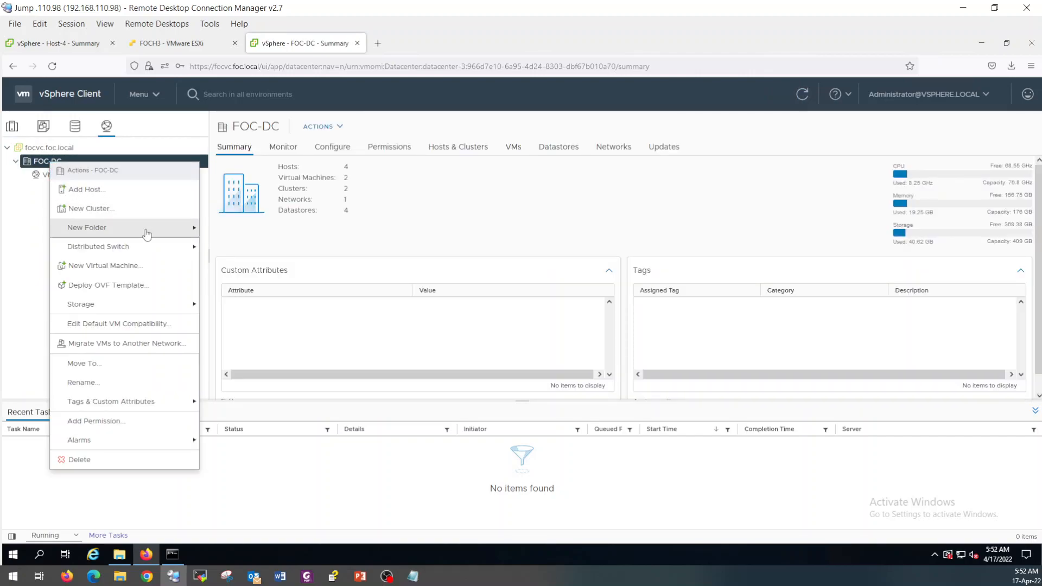
{"action": "mouse_move", "coordinate": [151, 249]}
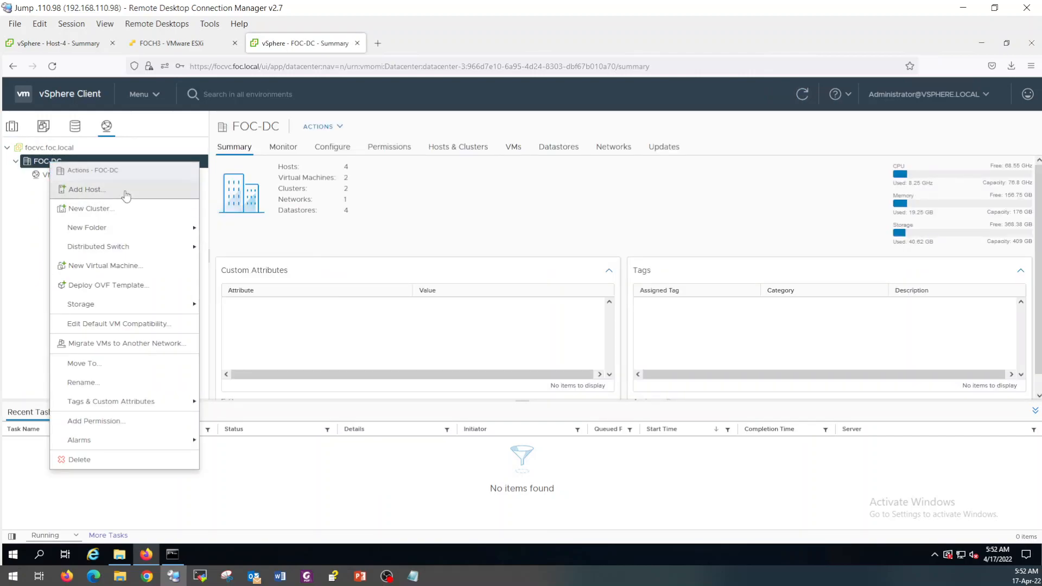
{"action": "left_click", "coordinate": [125, 192]}
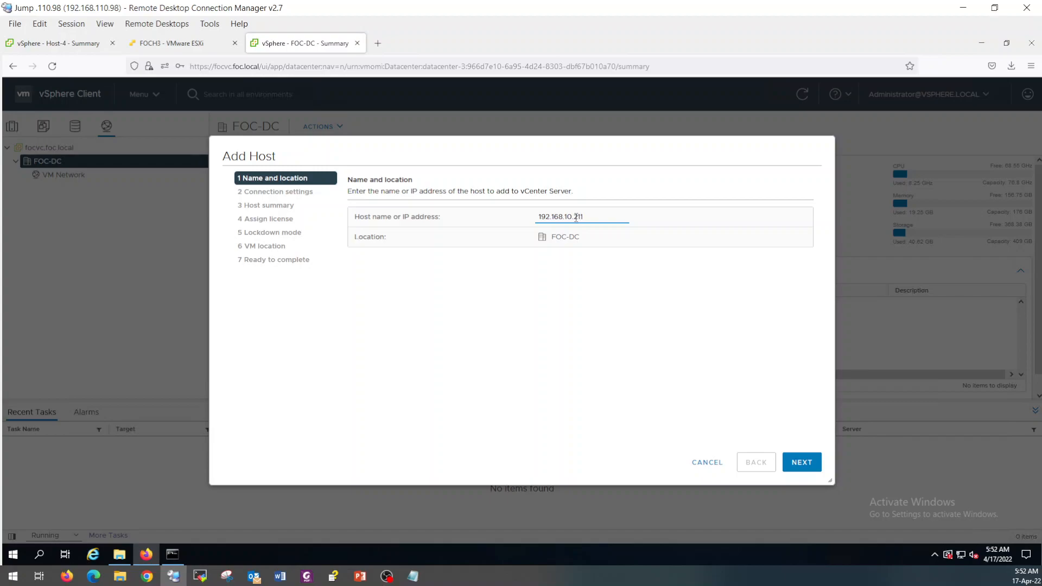
Add host 192.168.10.211 with the saved root login and Evaluation License, and finish the wizard.
{"action": "left_click", "coordinate": [801, 462]}
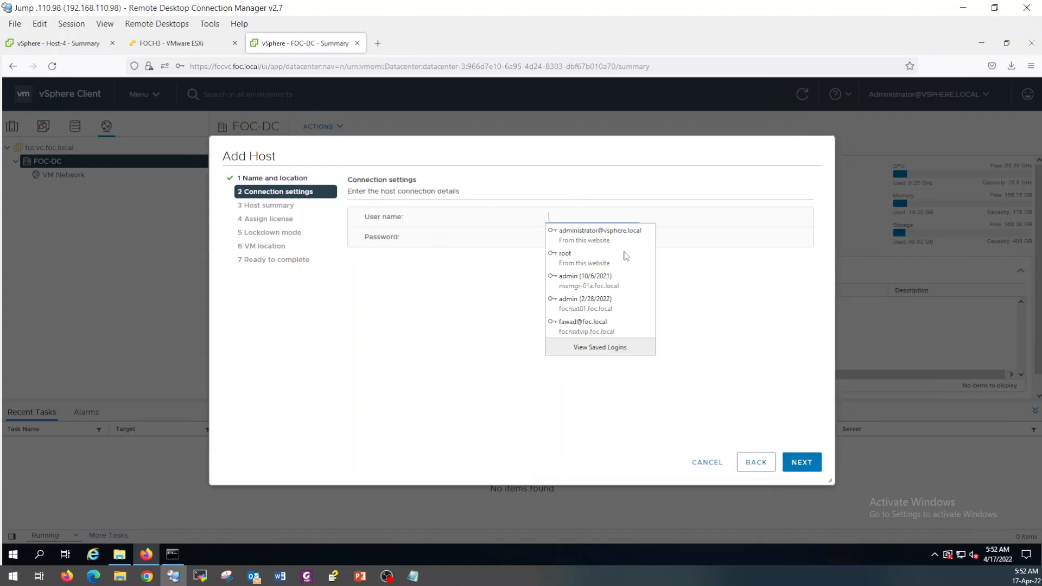
{"action": "left_click", "coordinate": [596, 254]}
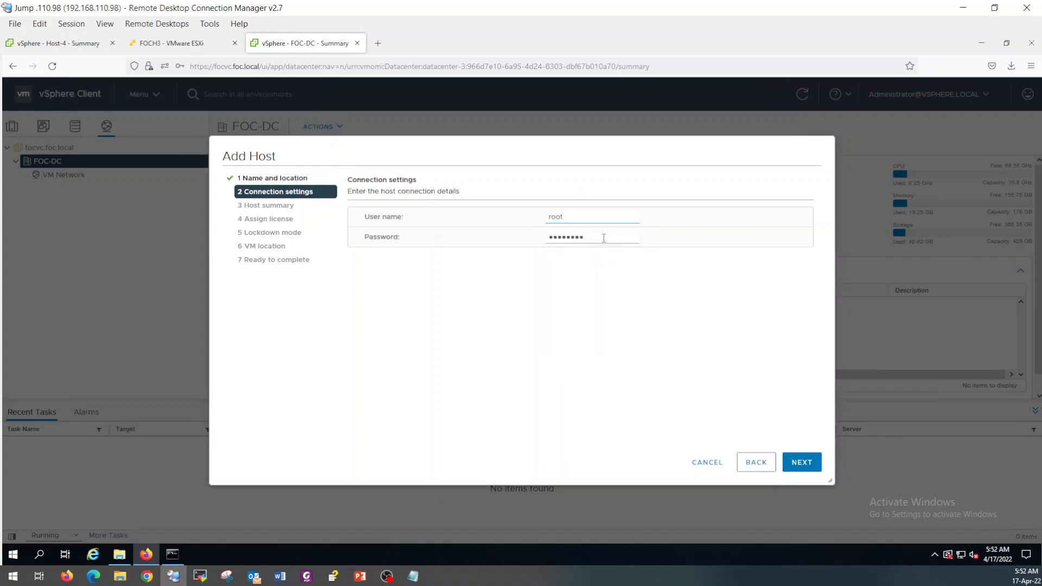
{"action": "left_click_drag", "start_coordinate": [603, 238], "coordinate": [523, 239]}
{"action": "type", "text": "•"}
{"action": "left_click", "coordinate": [802, 465]}
{"action": "left_click", "coordinate": [802, 462]}
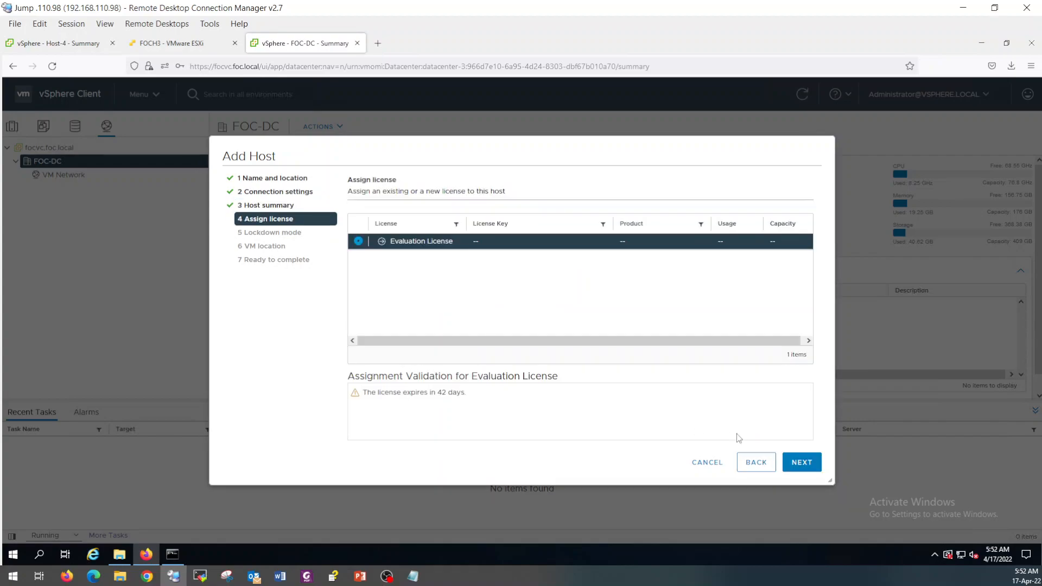
{"action": "left_click", "coordinate": [803, 465]}
{"action": "left_click", "coordinate": [804, 465]}
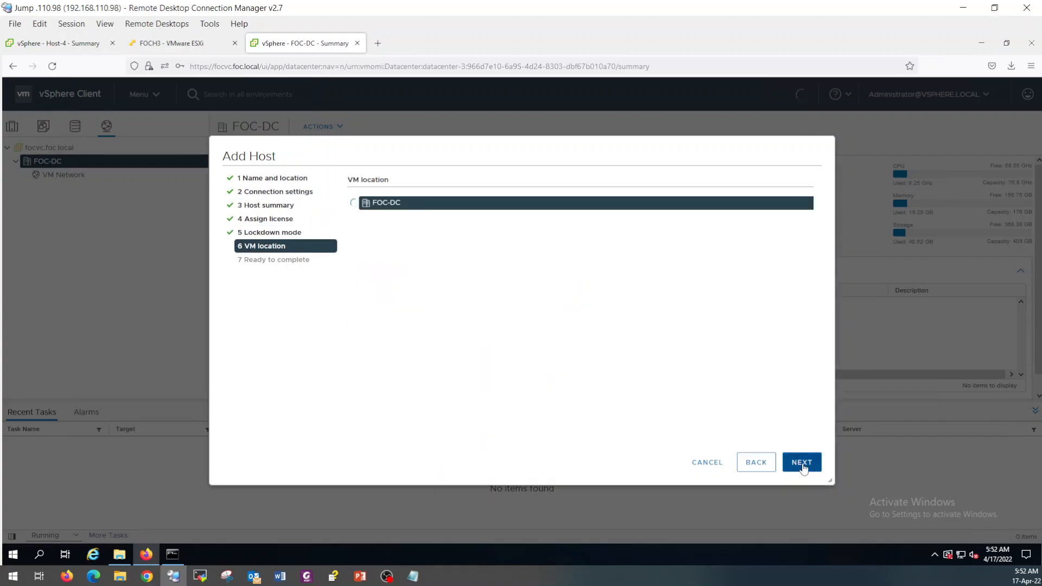
{"action": "left_click", "coordinate": [811, 465]}
{"action": "left_click", "coordinate": [801, 462]}
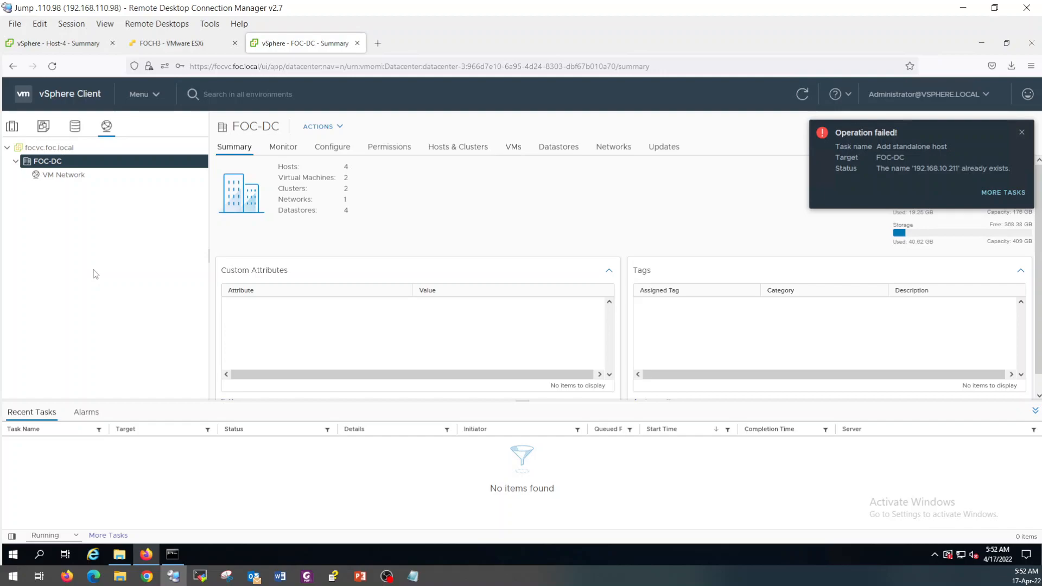
List the four hosts in the FOC-DC datacenter.
{"action": "right_click", "coordinate": [53, 161]}
{"action": "mouse_move", "coordinate": [163, 250]}
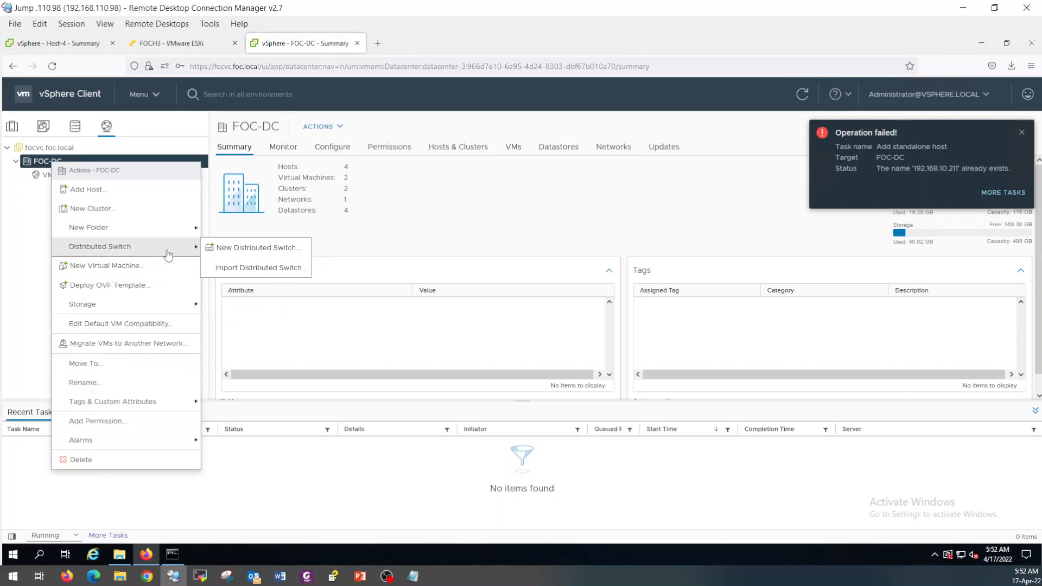
{"action": "double_click", "coordinate": [383, 199]}
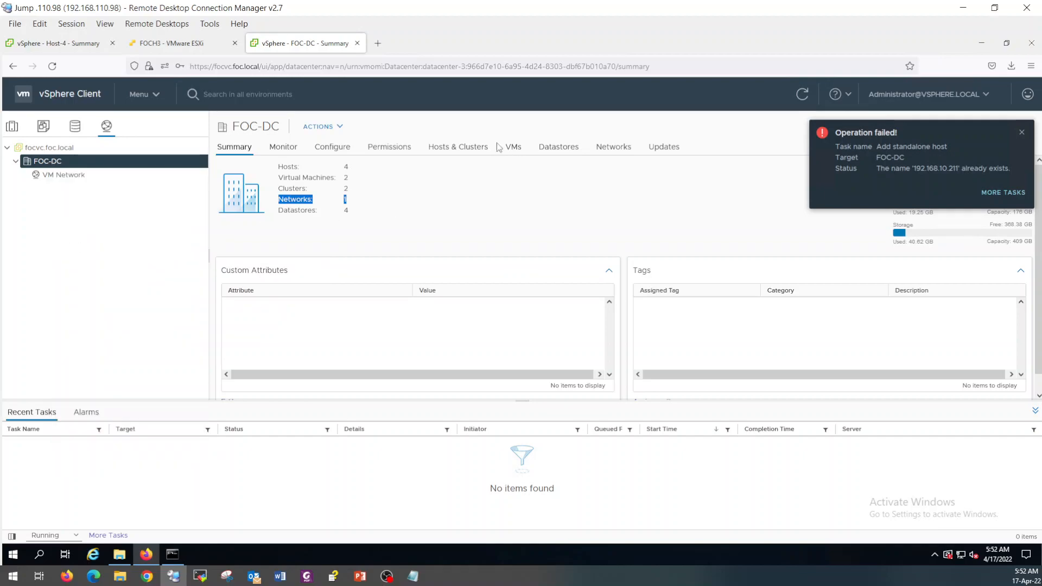
{"action": "left_click", "coordinate": [470, 149]}
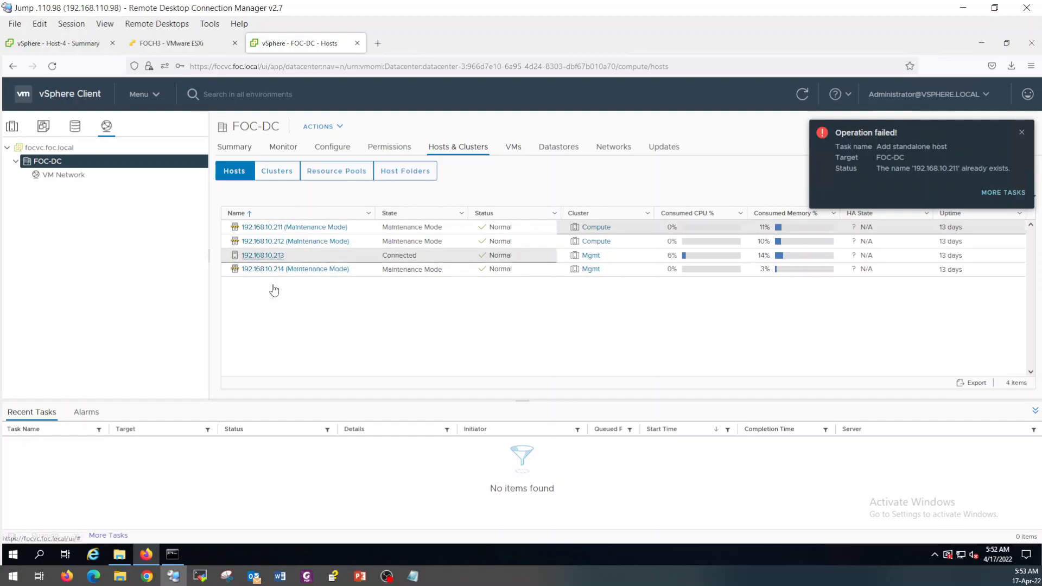
{"action": "right_click", "coordinate": [59, 164]}
Create distributed switch DSwitch version 7.0.2 in FOC-DC with default port group Mgmt-10.
{"action": "mouse_move", "coordinate": [181, 247]}
{"action": "left_click", "coordinate": [244, 248]}
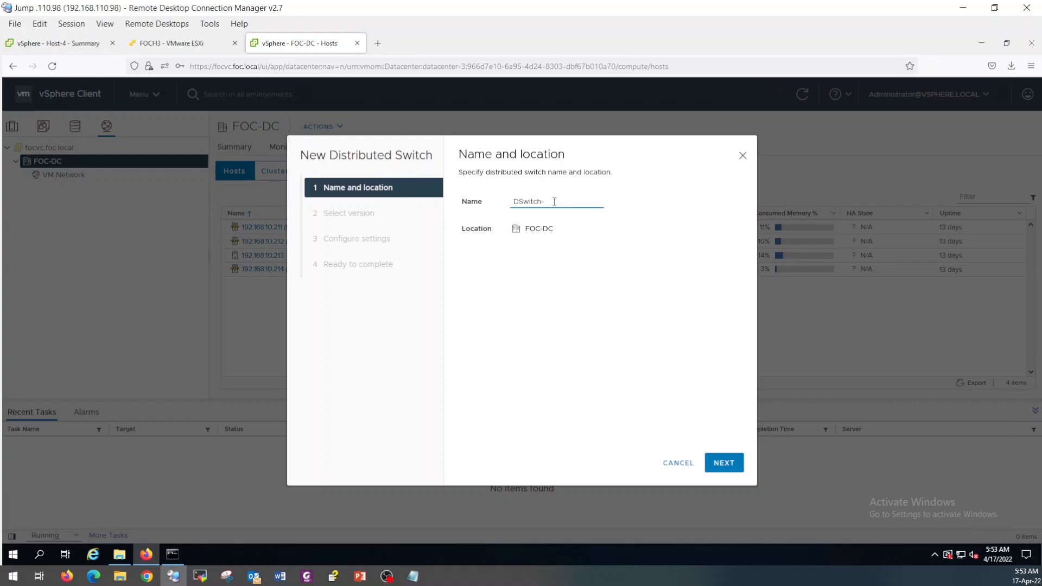
{"action": "left_click", "coordinate": [725, 462]}
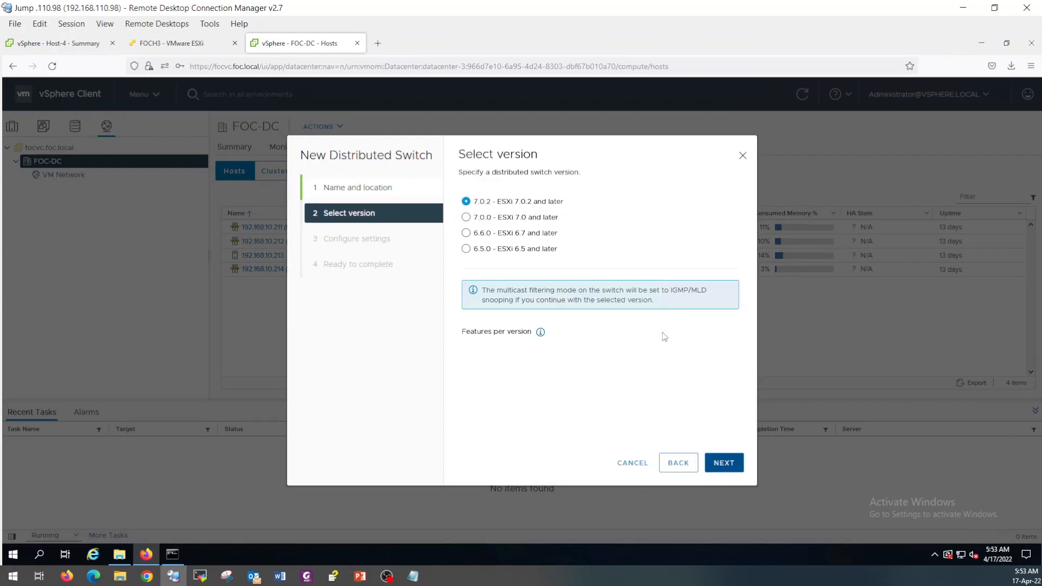
{"action": "left_click", "coordinate": [725, 468]}
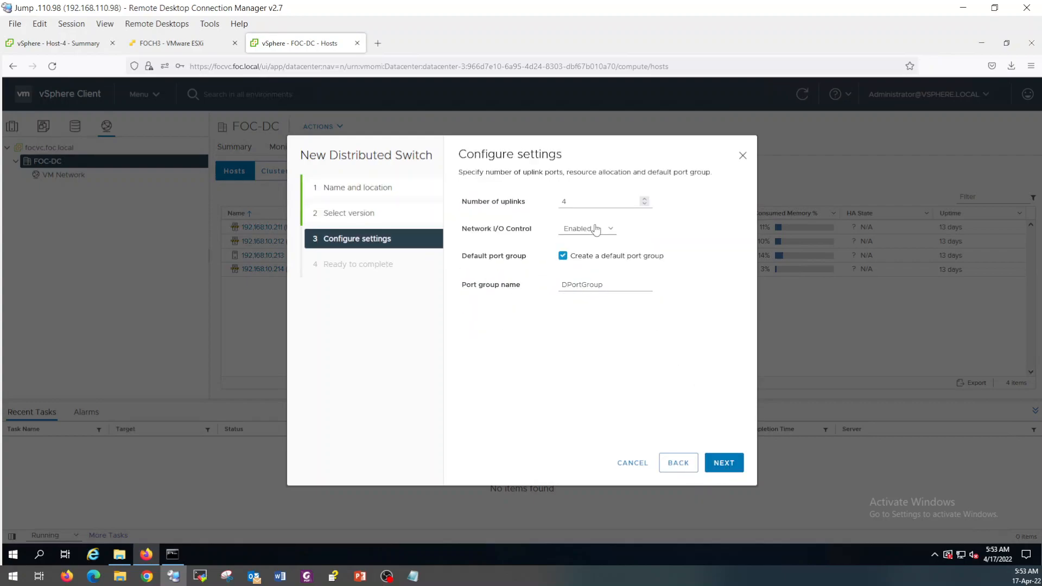
{"action": "left_click_drag", "start_coordinate": [614, 286], "coordinate": [527, 286]}
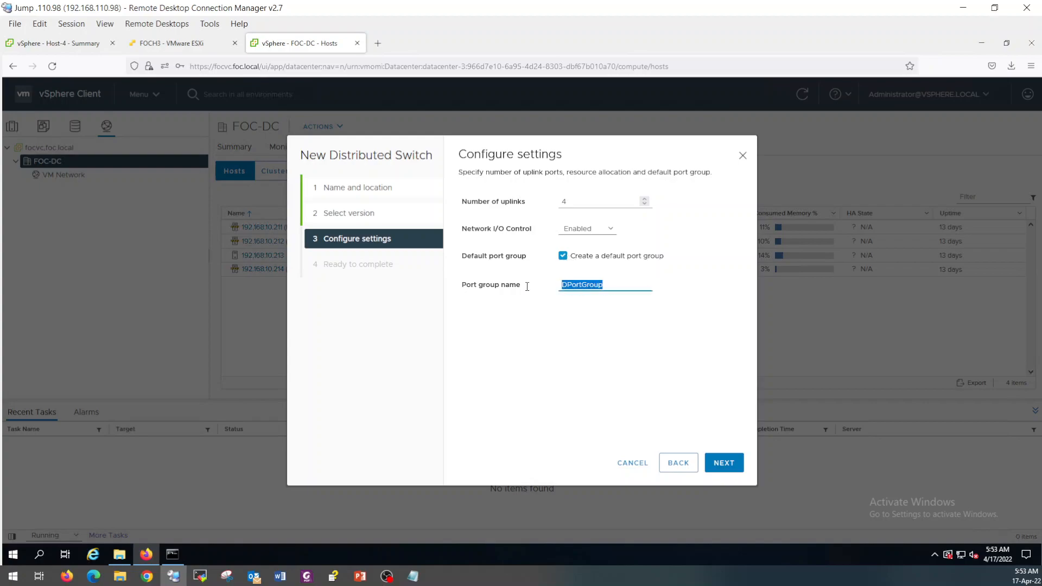
{"action": "type", "text": "Mgmt-10"}
{"action": "left_click", "coordinate": [723, 464]}
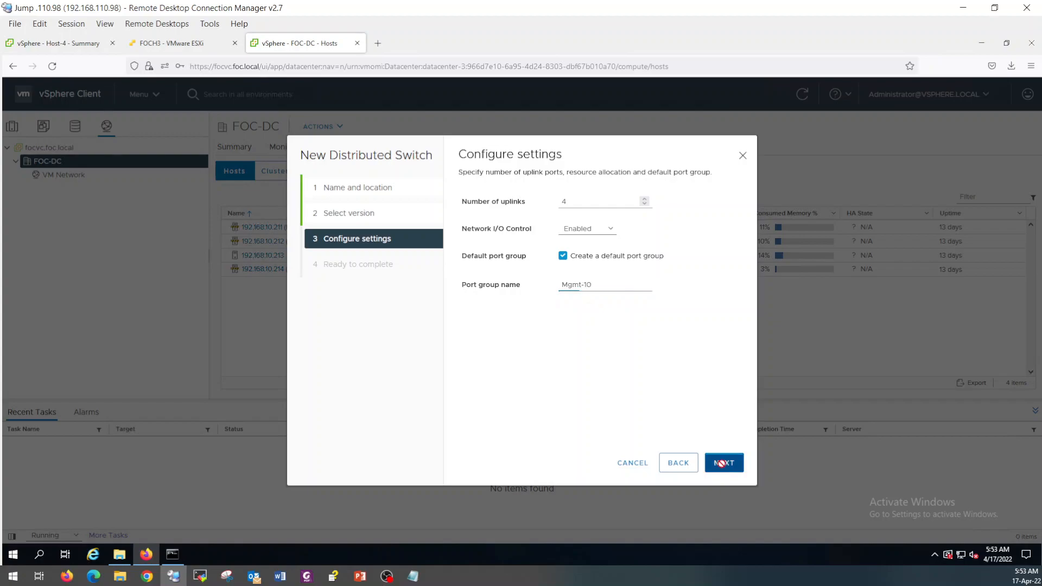
{"action": "left_click", "coordinate": [724, 465]}
{"action": "left_click", "coordinate": [25, 189]}
Launch Add and Manage Hosts on DSwitch and select all four hosts 192.168.10.211–214 as new hosts.
{"action": "left_click", "coordinate": [65, 217]}
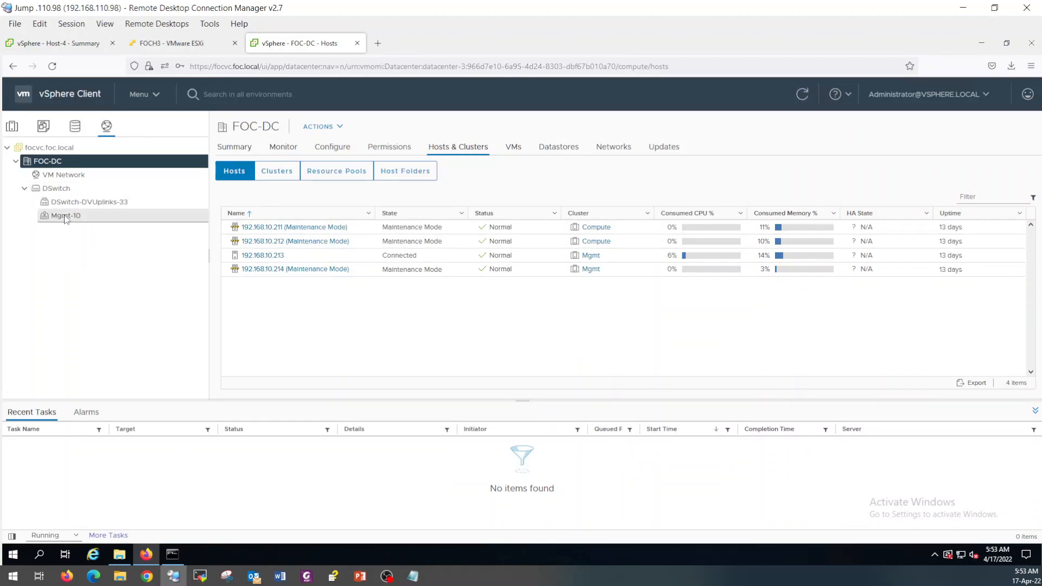
{"action": "left_click", "coordinate": [56, 189]}
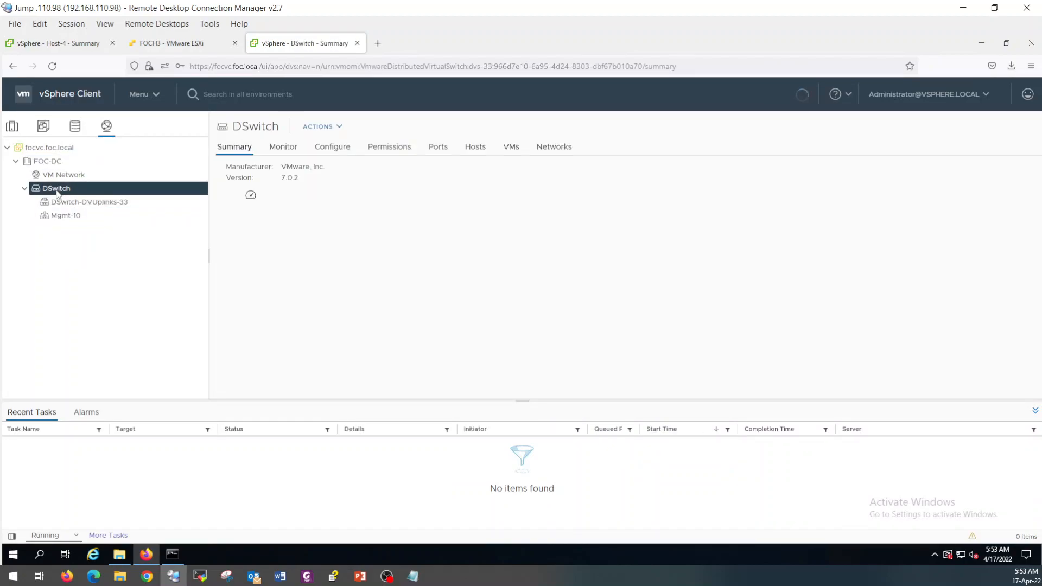
{"action": "right_click", "coordinate": [58, 190]}
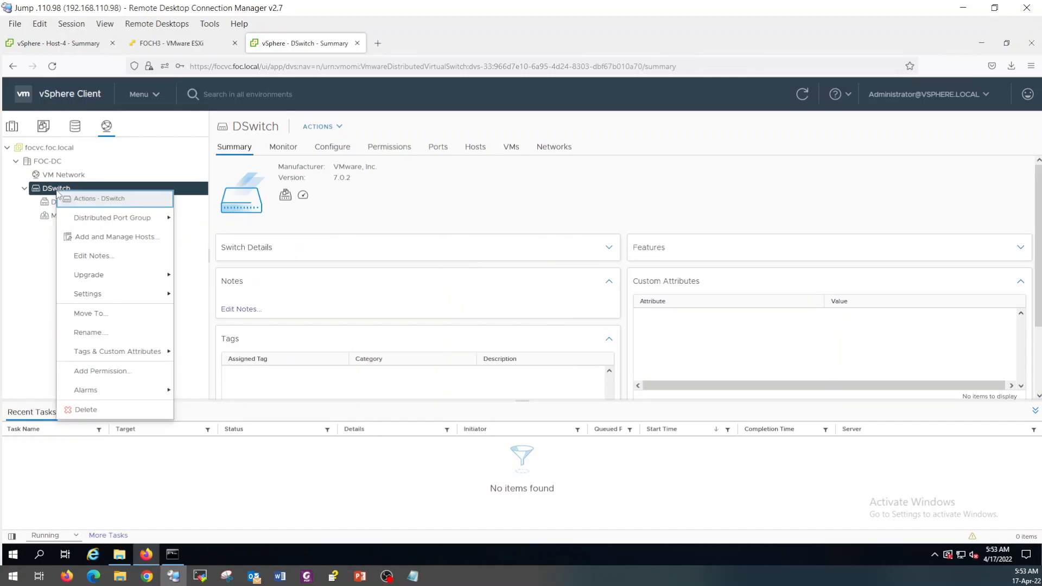
{"action": "left_click", "coordinate": [120, 237]}
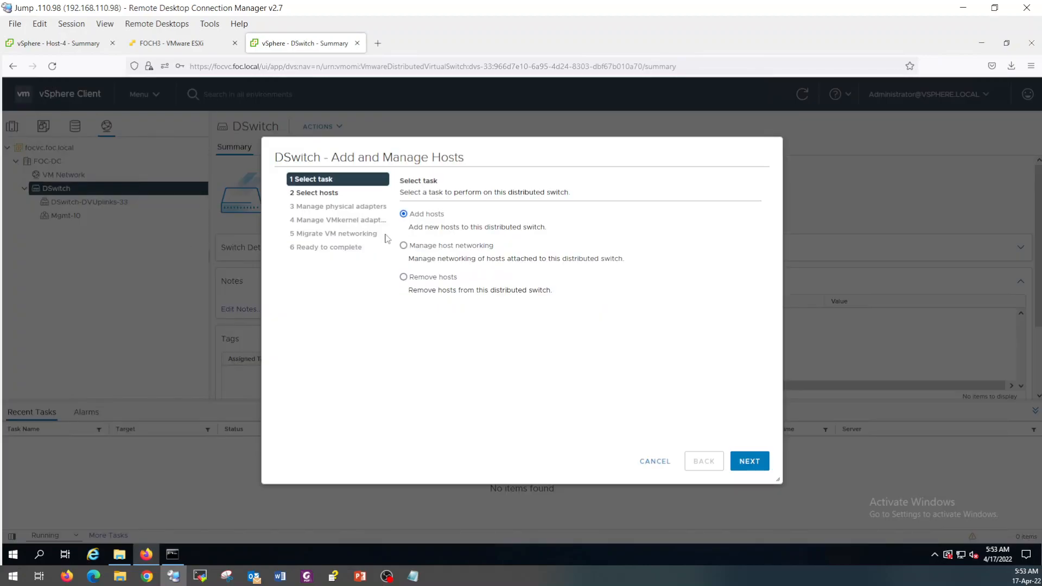
{"action": "left_click", "coordinate": [750, 460]}
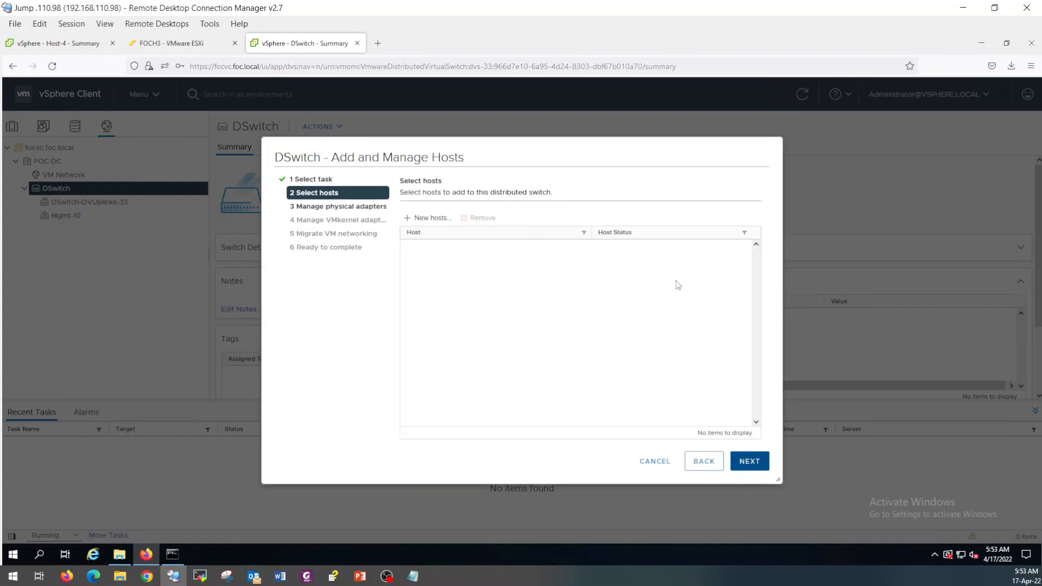
{"action": "left_click", "coordinate": [443, 220]}
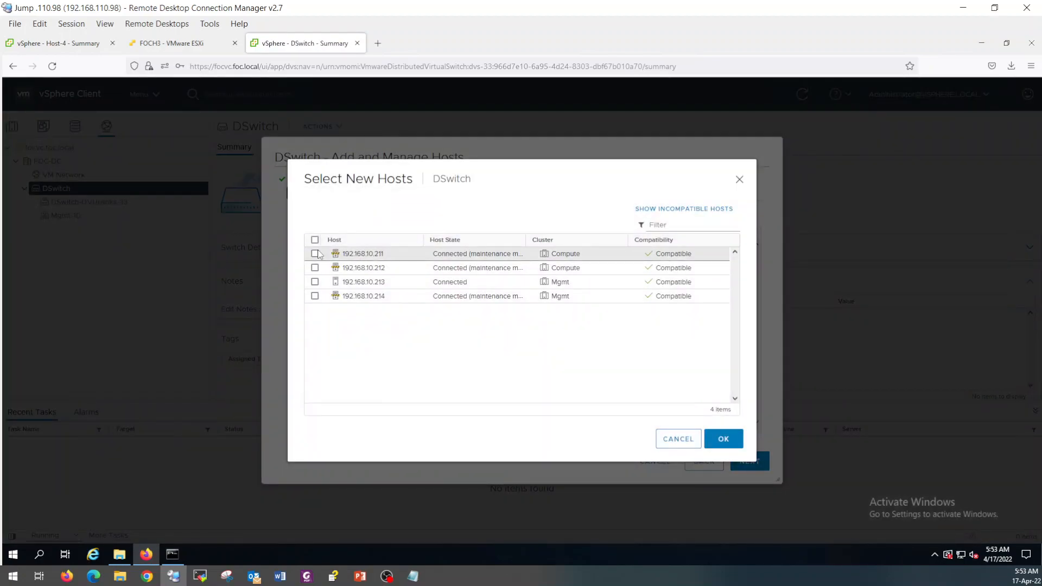
{"action": "left_click", "coordinate": [315, 240]}
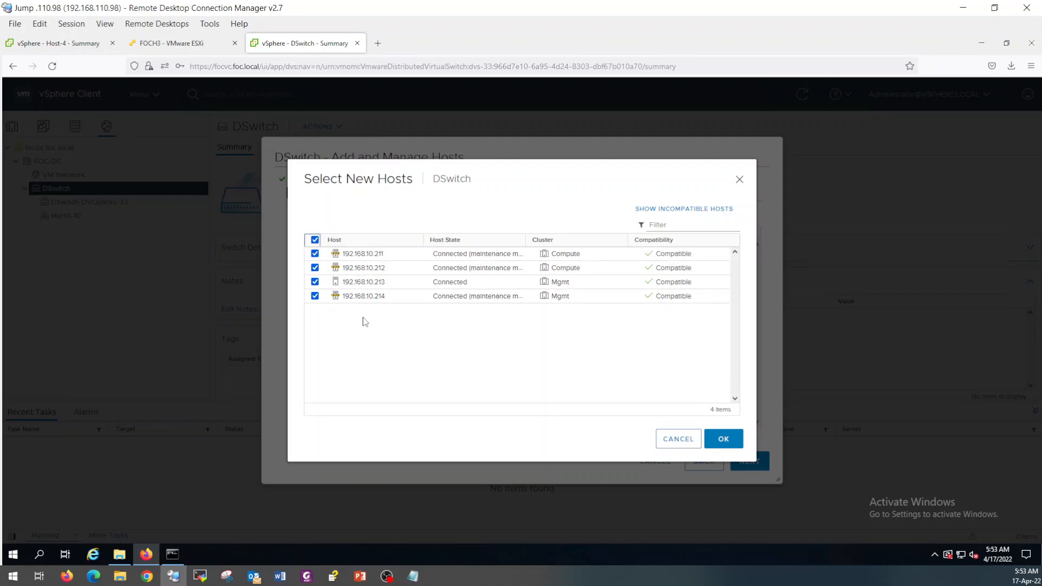
{"action": "left_click", "coordinate": [722, 440]}
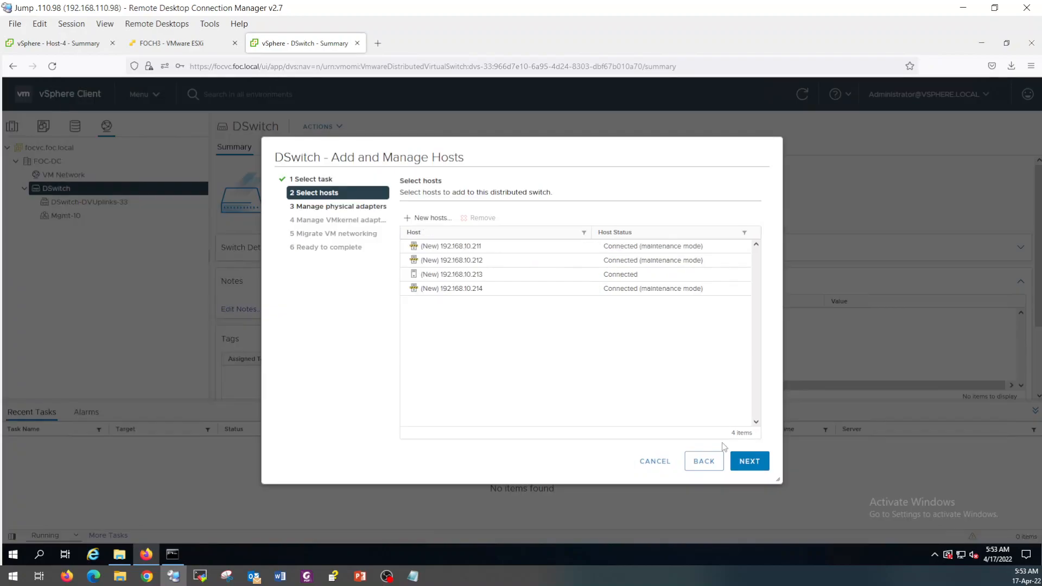
Assign vmnic1 to Uplink 2, applied to all hosts.
{"action": "left_click", "coordinate": [753, 459]}
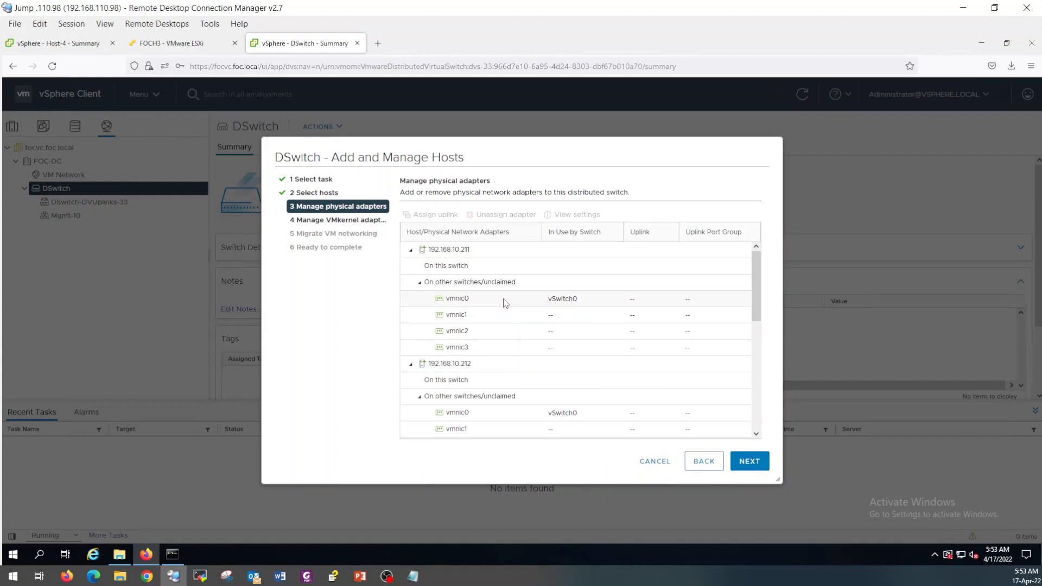
{"action": "left_click", "coordinate": [522, 303]}
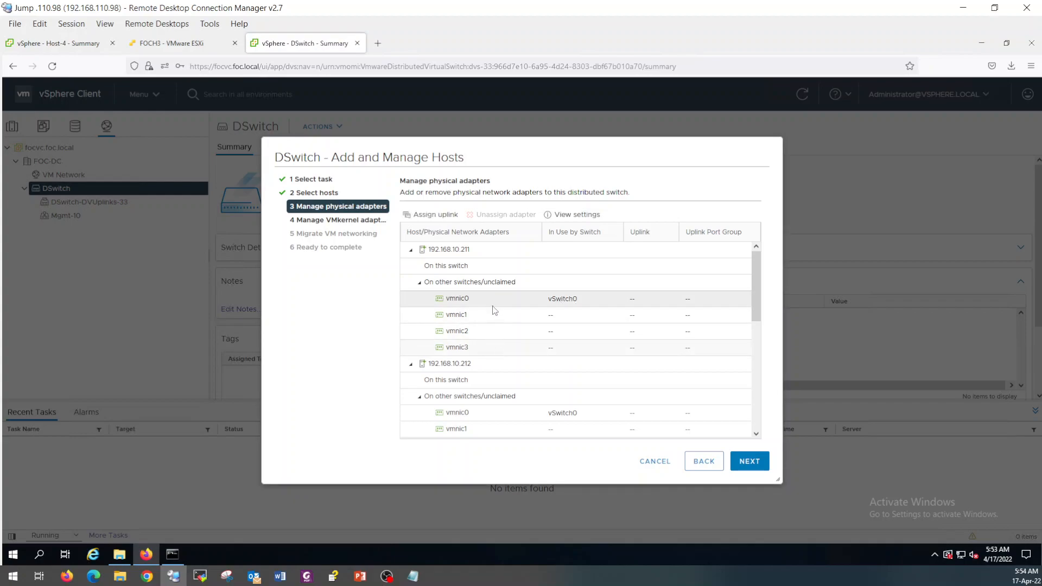
{"action": "left_click", "coordinate": [493, 319]}
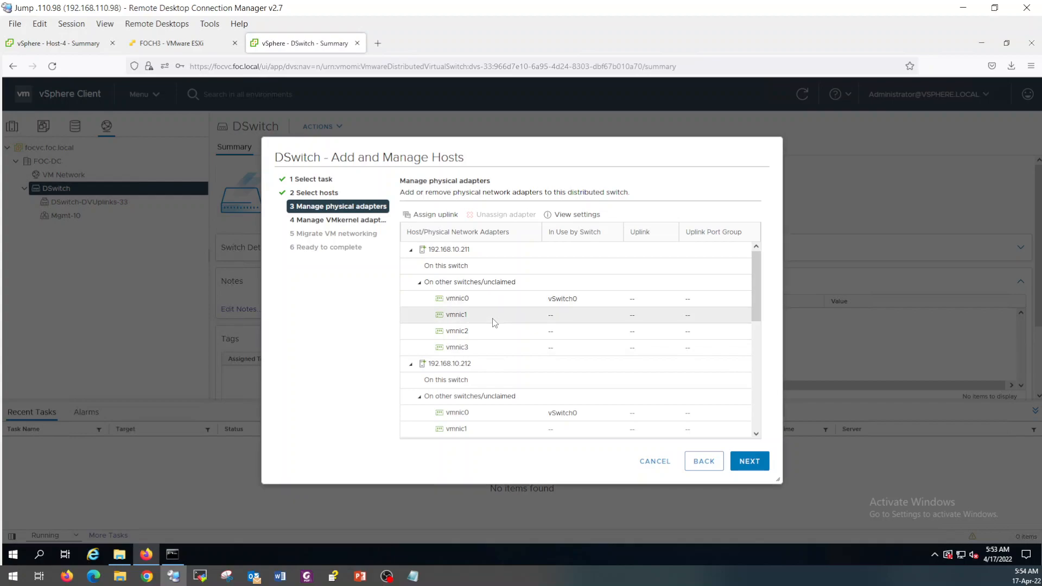
{"action": "left_click", "coordinate": [448, 216]}
{"action": "left_click", "coordinate": [427, 244]}
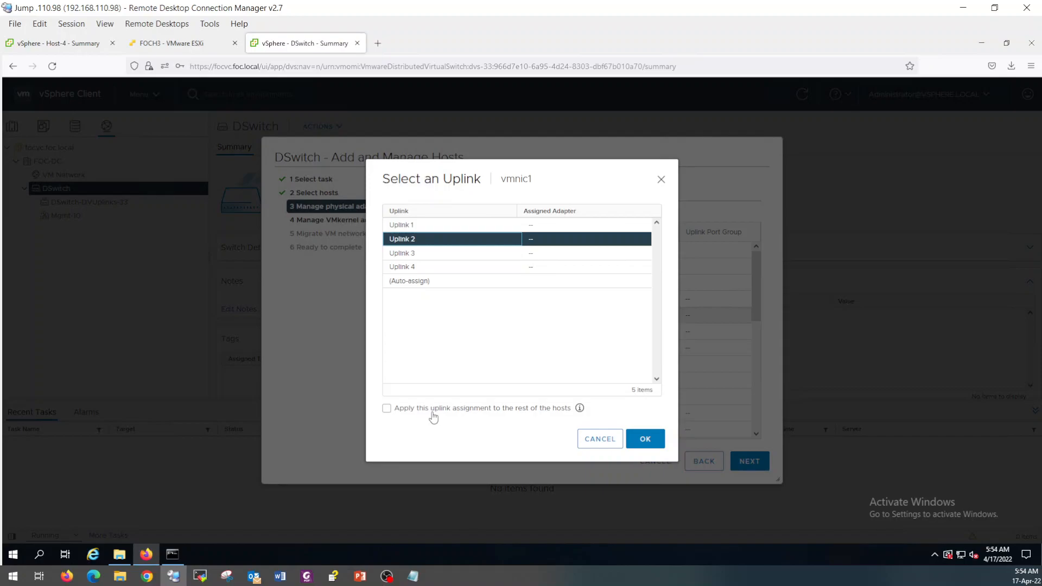
{"action": "left_click", "coordinate": [386, 409]}
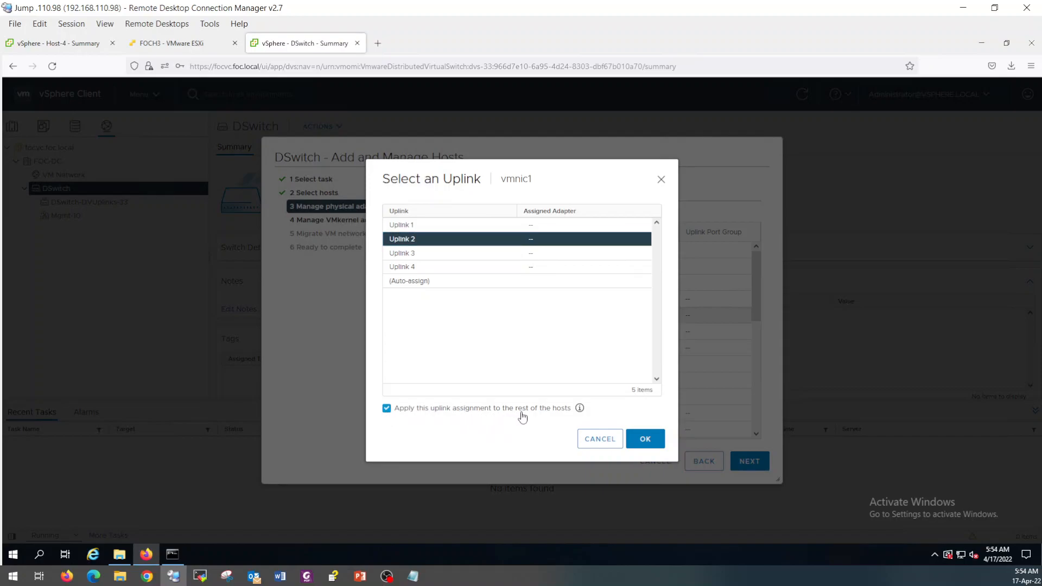
{"action": "left_click", "coordinate": [645, 440]}
Assign vmnic2 to Uplink 3, applied to all hosts.
{"action": "left_click_drag", "start_coordinate": [758, 293], "coordinate": [766, 408]}
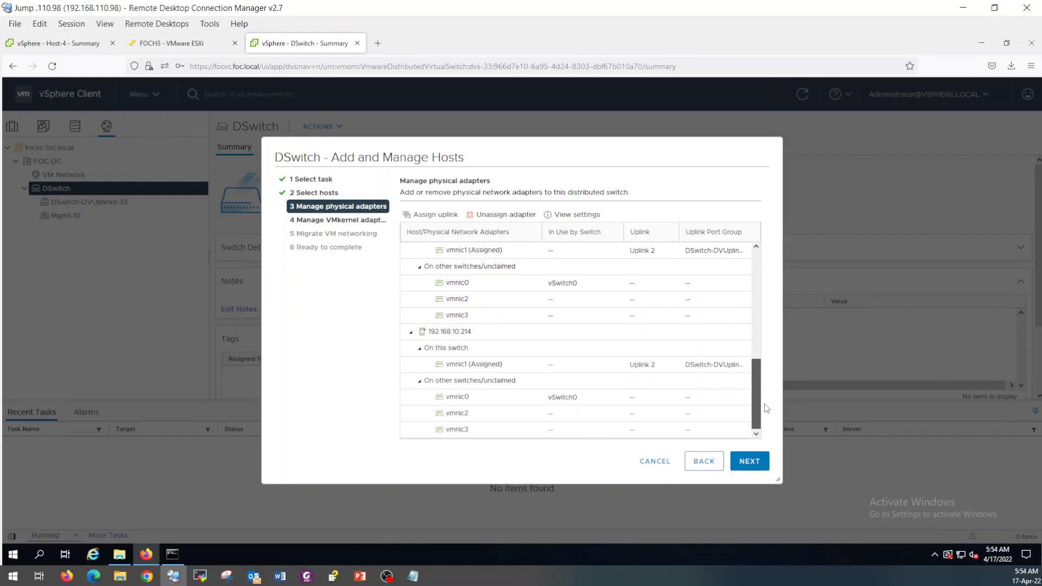
{"action": "left_click_drag", "start_coordinate": [762, 358], "coordinate": [762, 279]}
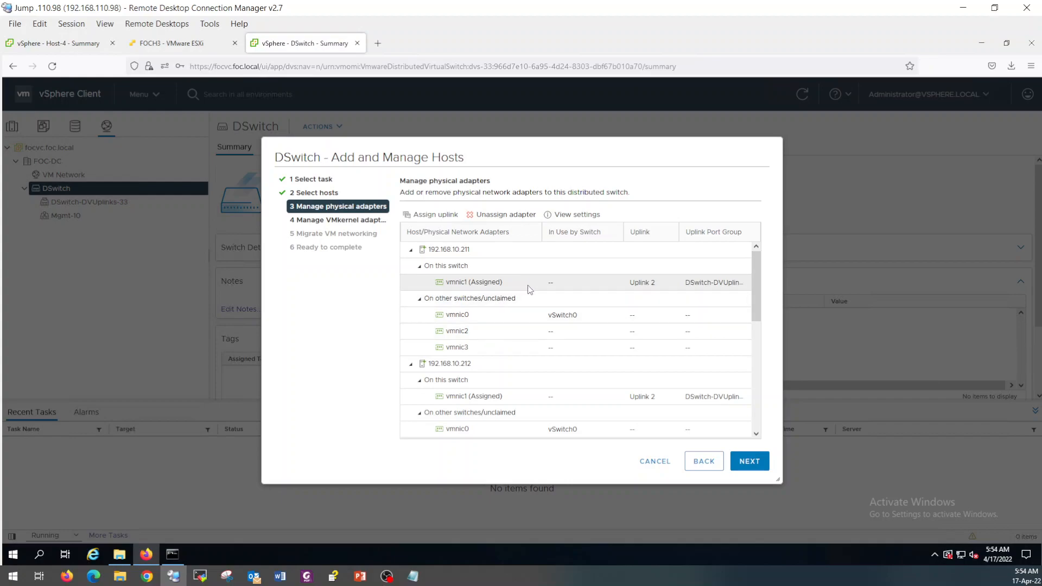
{"action": "left_click", "coordinate": [470, 332]}
{"action": "left_click", "coordinate": [435, 215]}
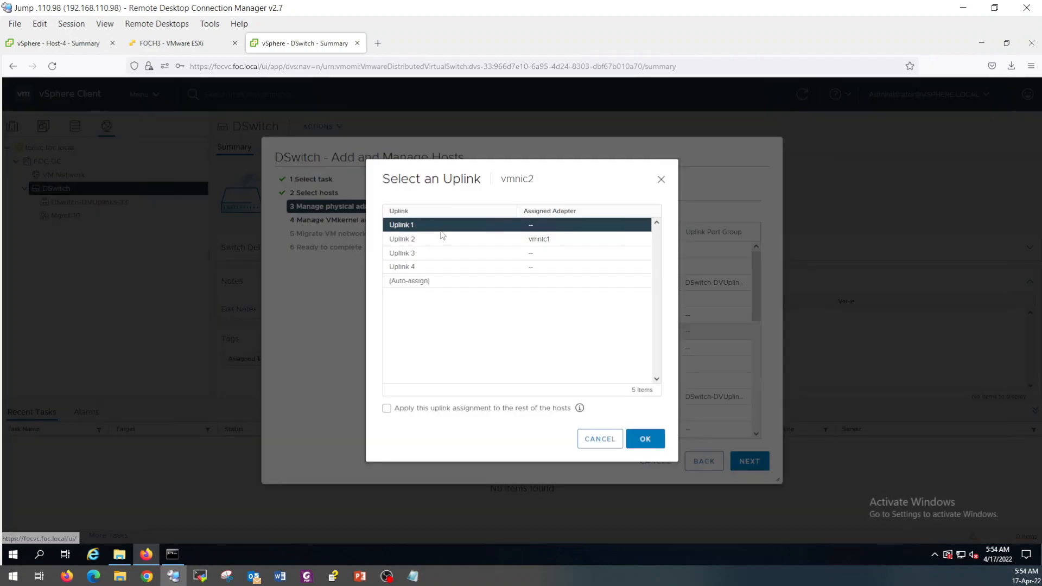
{"action": "left_click", "coordinate": [432, 254]}
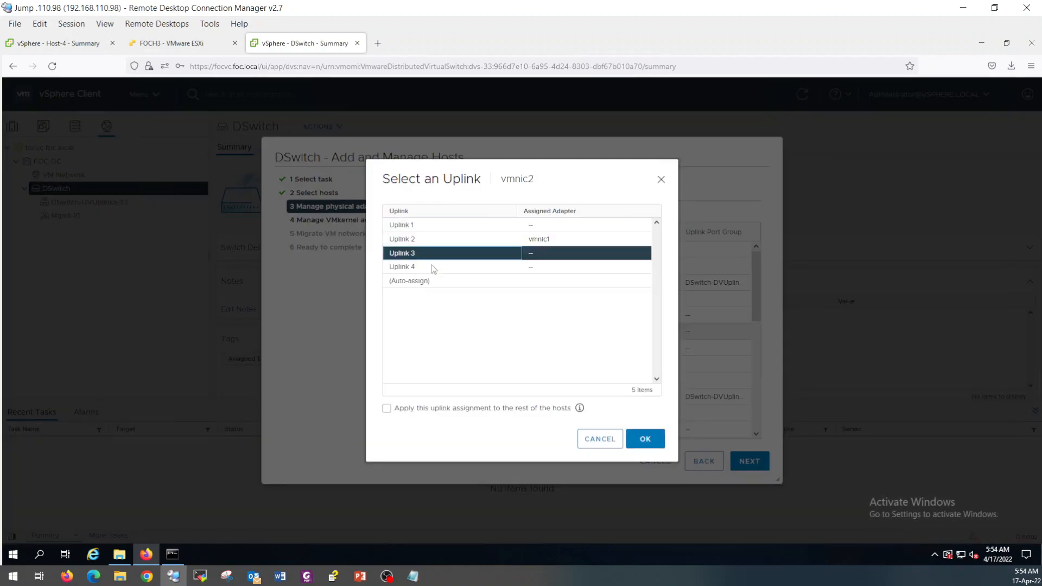
{"action": "left_click", "coordinate": [388, 409]}
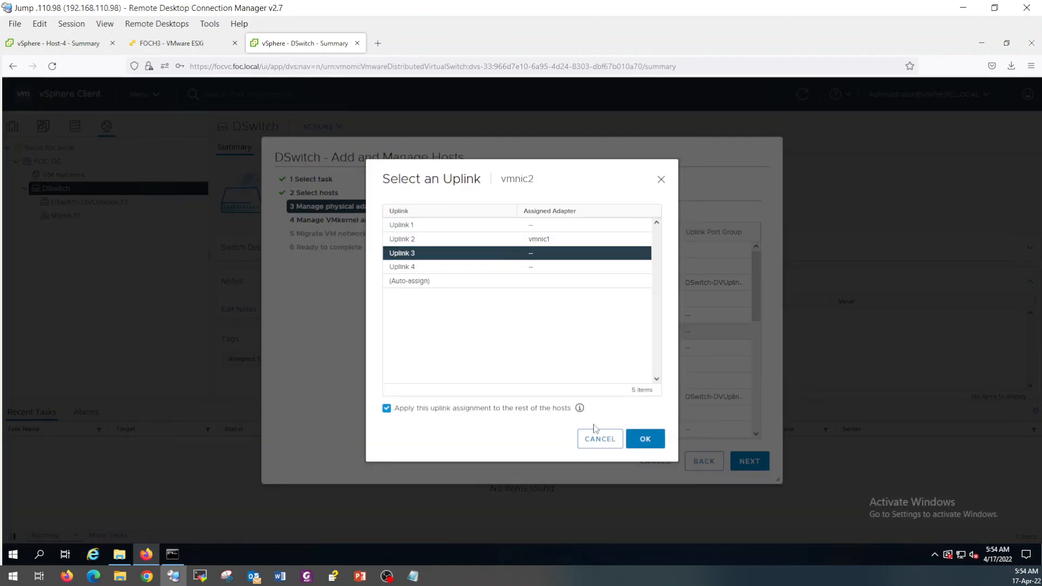
{"action": "left_click", "coordinate": [644, 442]}
Assign vmnic3 to Uplink 4 on all hosts, then cancel the wizard without applying.
{"action": "left_click", "coordinate": [466, 348]}
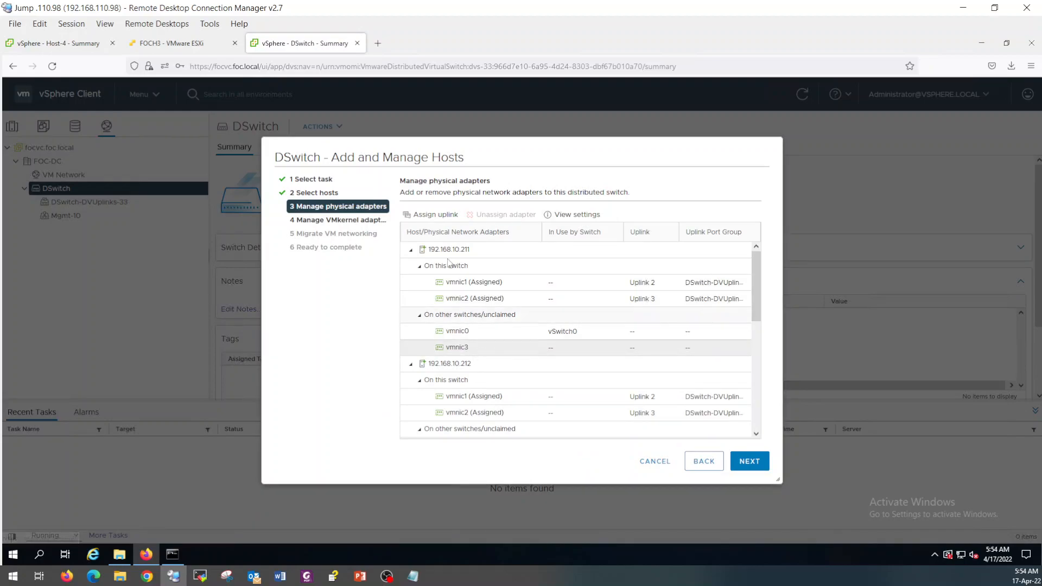
{"action": "left_click", "coordinate": [432, 214]}
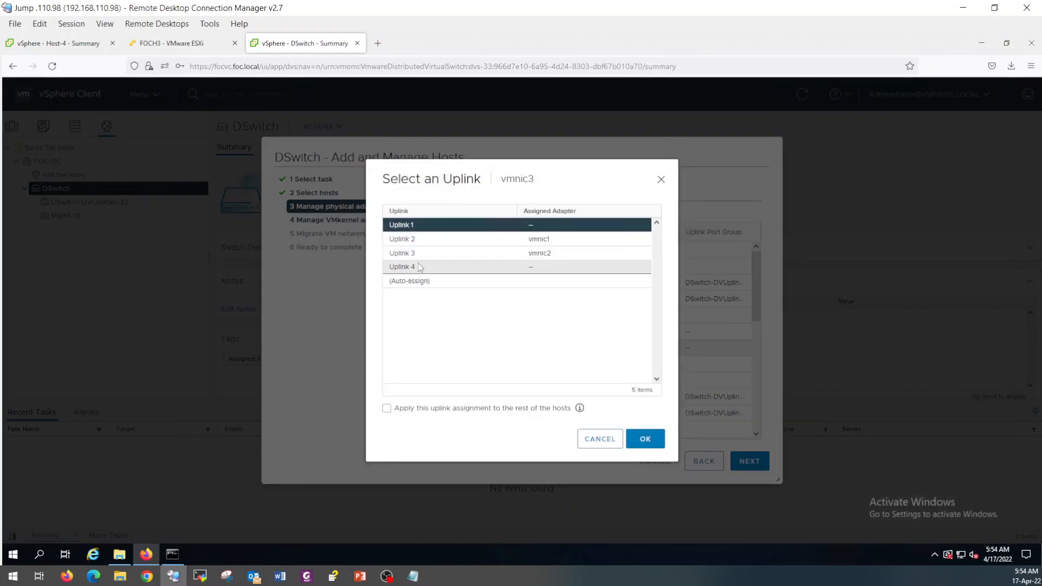
{"action": "left_click", "coordinate": [415, 267]}
{"action": "left_click", "coordinate": [386, 409]}
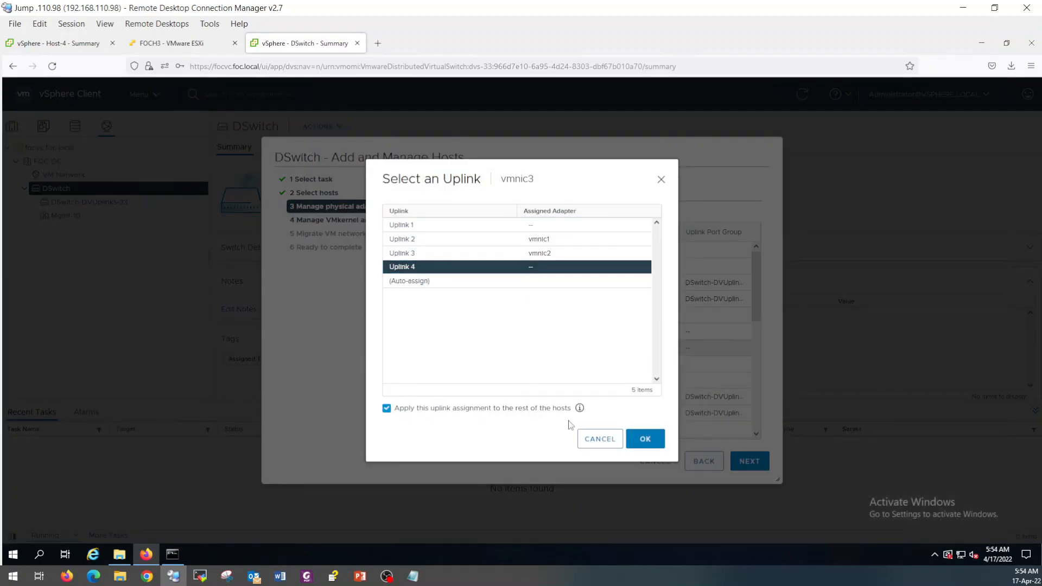
{"action": "left_click", "coordinate": [644, 439]}
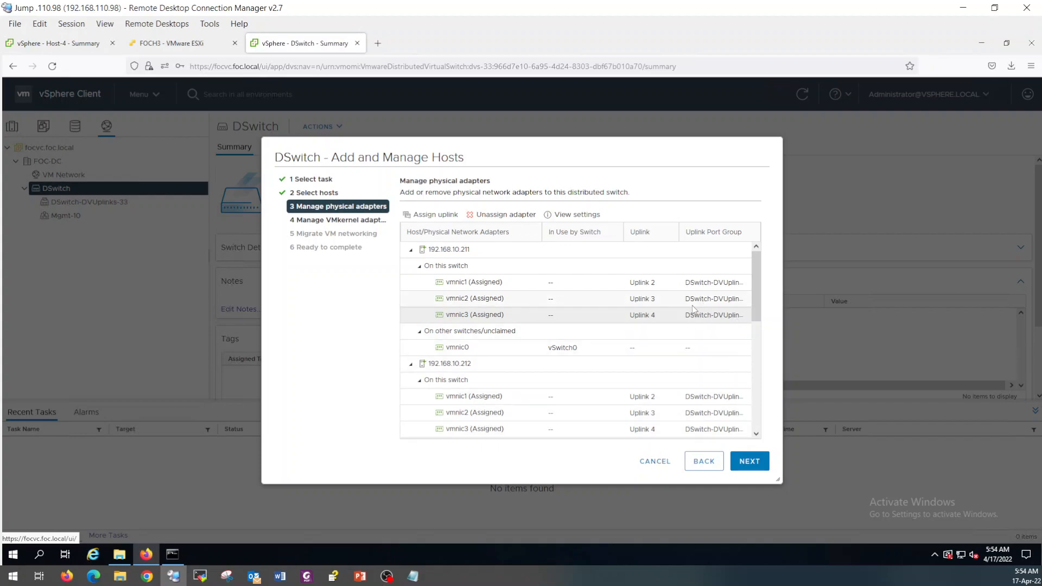
{"action": "left_click", "coordinate": [658, 464]}
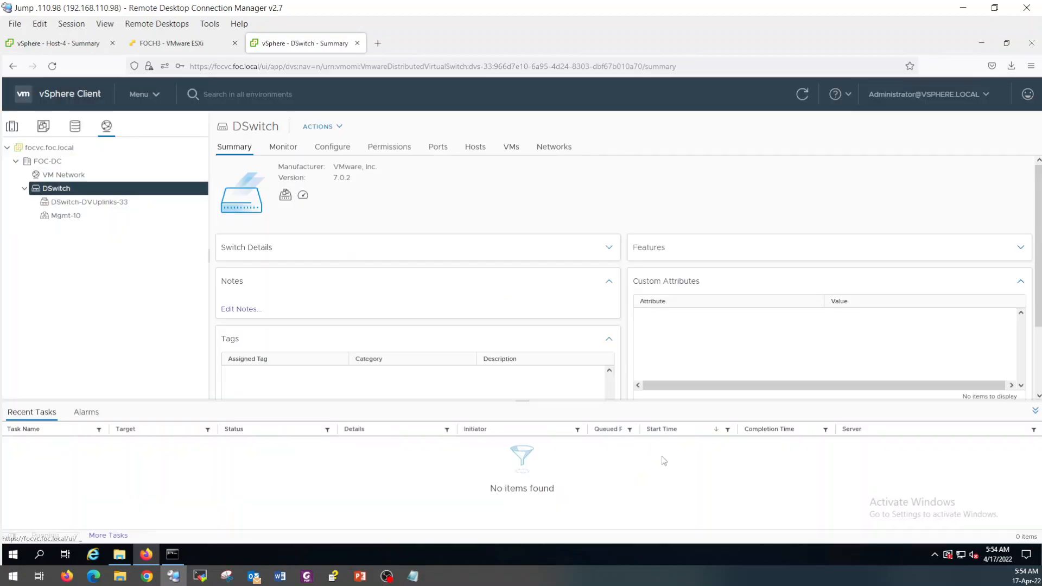
Show host 192.168.10.213's virtual switches and trace vmnic0 and vmk0 on vSwitch0.
{"action": "left_click", "coordinate": [17, 134]}
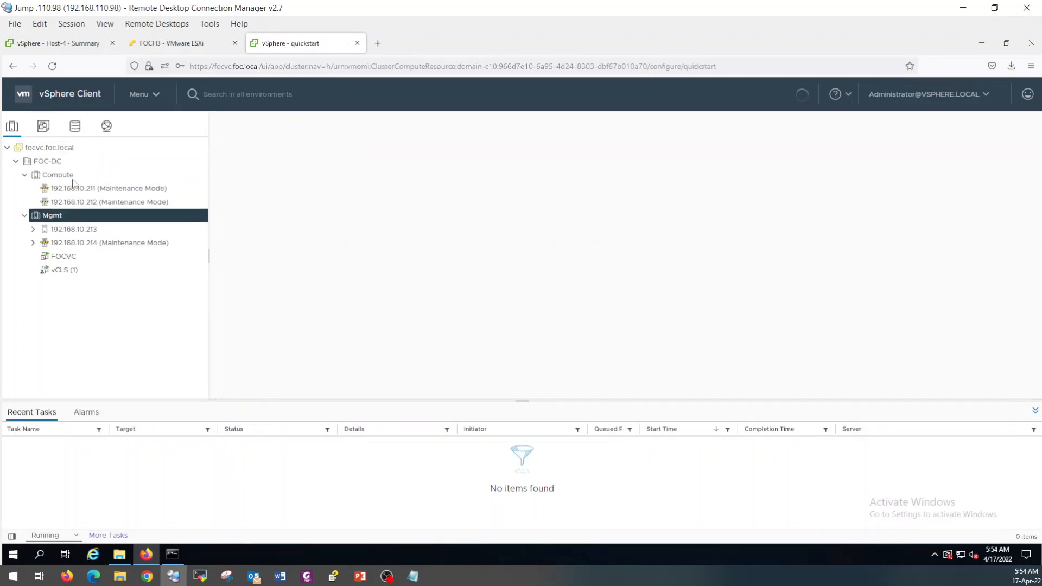
{"action": "left_click", "coordinate": [63, 232]}
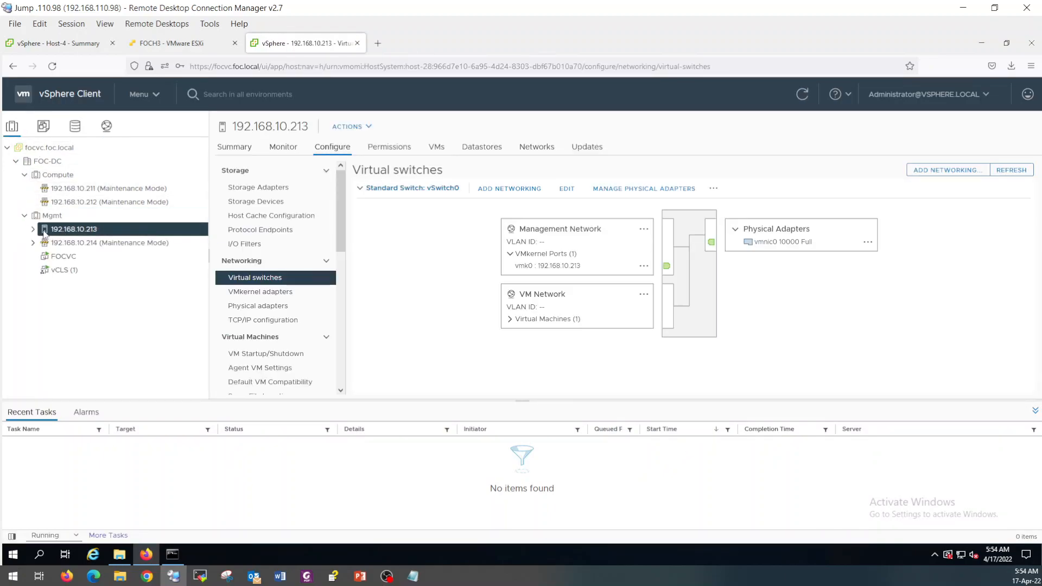
{"action": "left_click", "coordinate": [773, 247]}
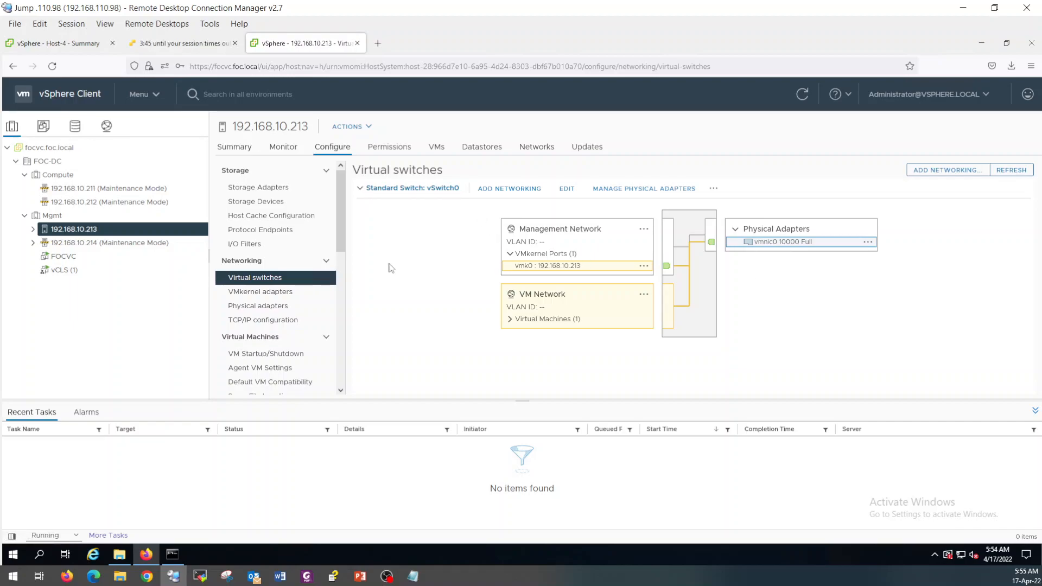
{"action": "left_click", "coordinate": [106, 126]}
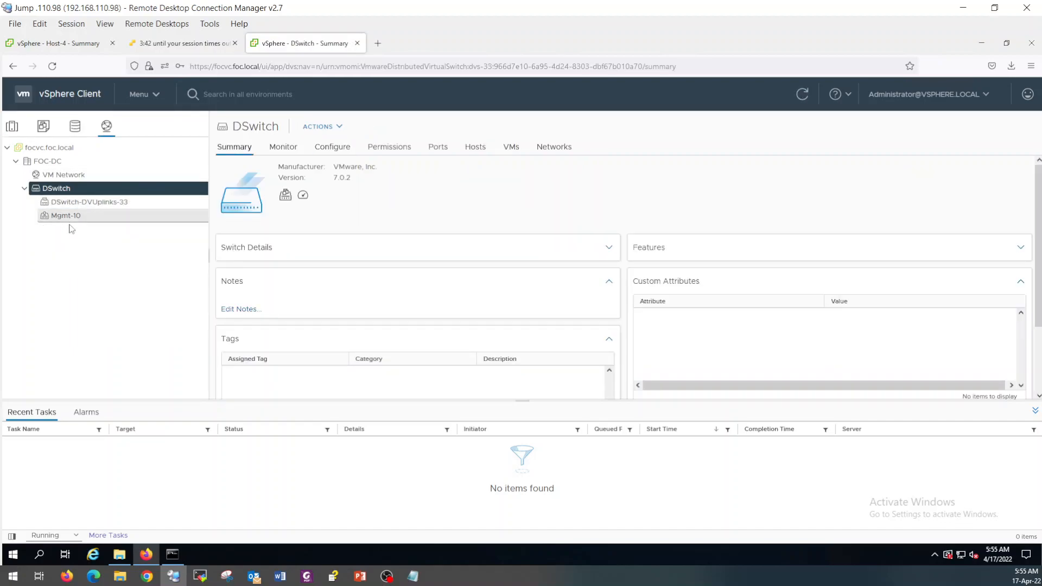
{"action": "left_click", "coordinate": [12, 125]}
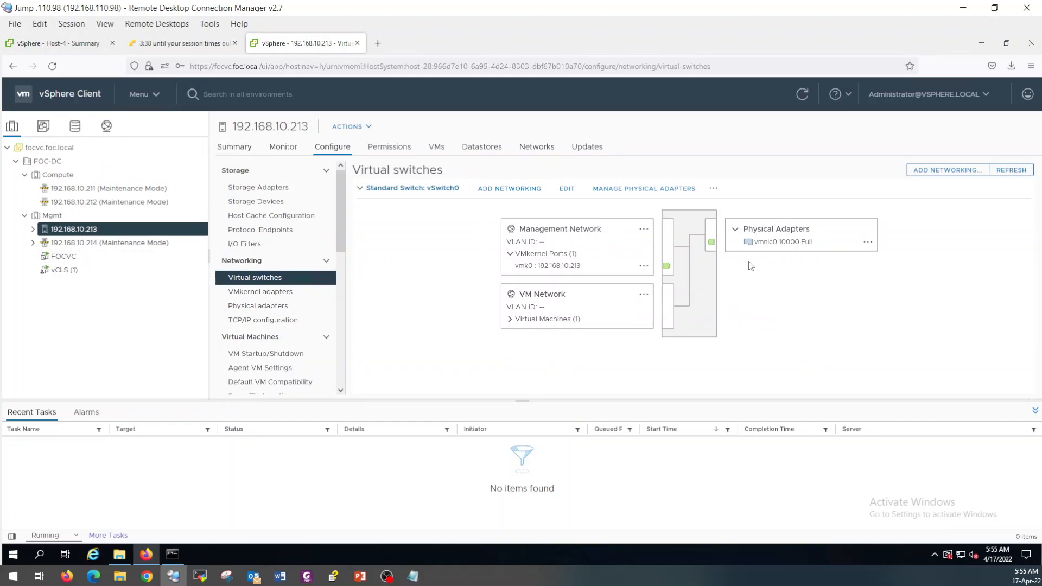
Review vSwitch0's physical adapters and the addable adapters, cancelling both dialogs unchanged.
{"action": "left_click", "coordinate": [639, 190]}
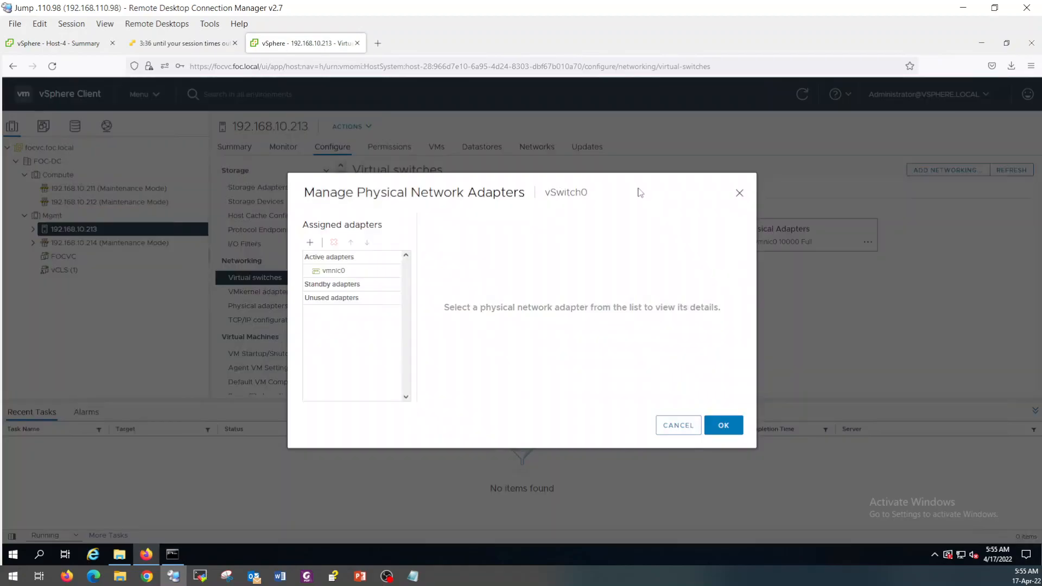
{"action": "left_click", "coordinate": [307, 242]}
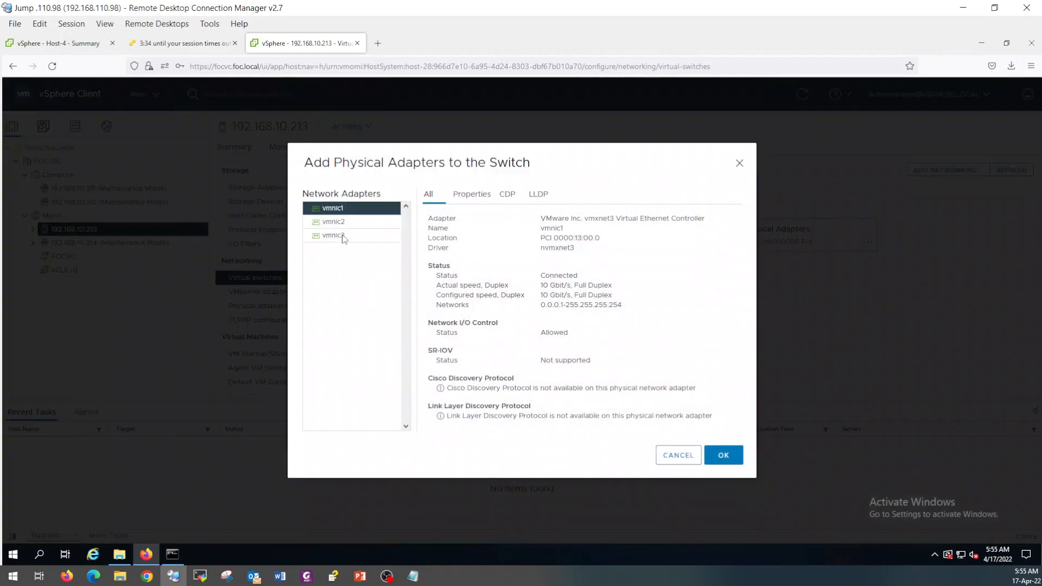
{"action": "left_click", "coordinate": [679, 456]}
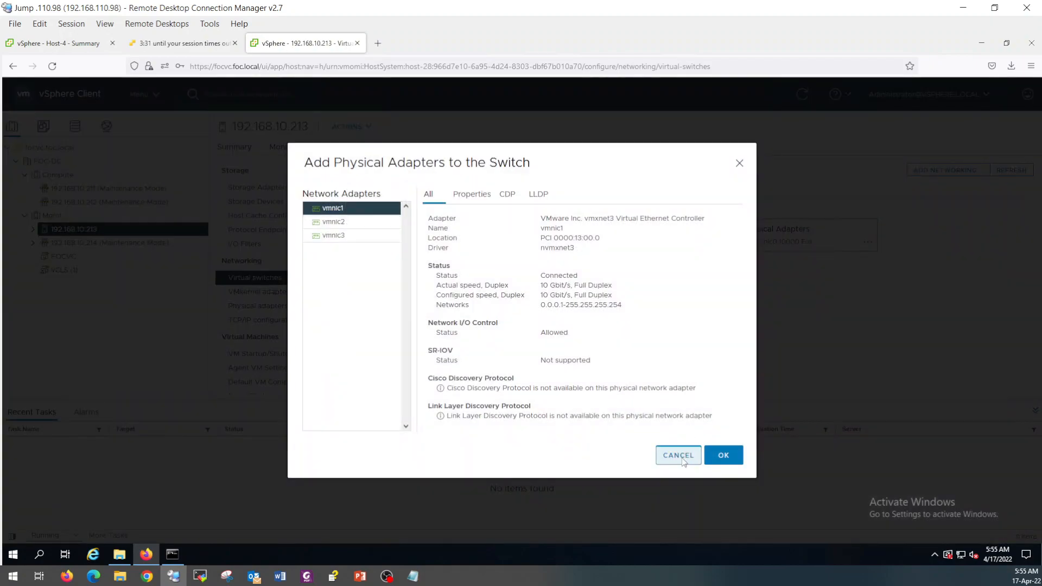
{"action": "left_click", "coordinate": [678, 427]}
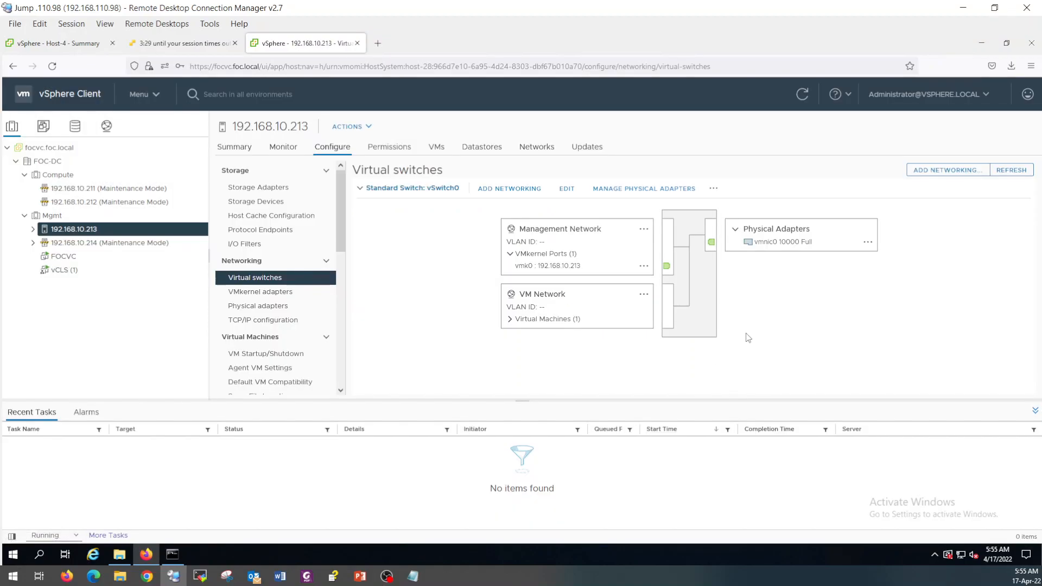
{"action": "left_click", "coordinate": [106, 126]}
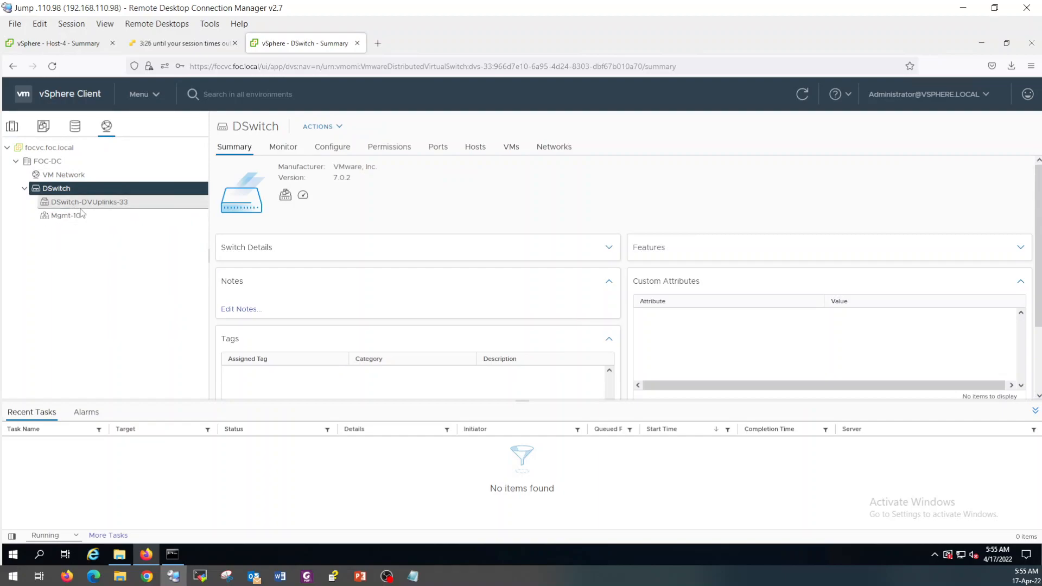
Inspect the ports and hosts of the DSwitch-DVUplinks-33 uplink group.
{"action": "left_click", "coordinate": [77, 205]}
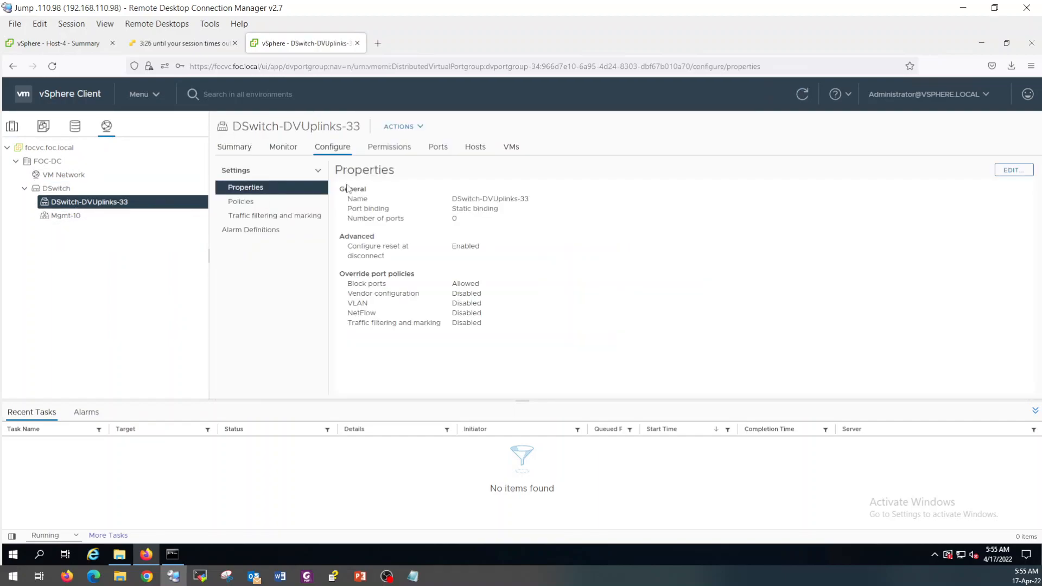
{"action": "left_click", "coordinate": [438, 152]}
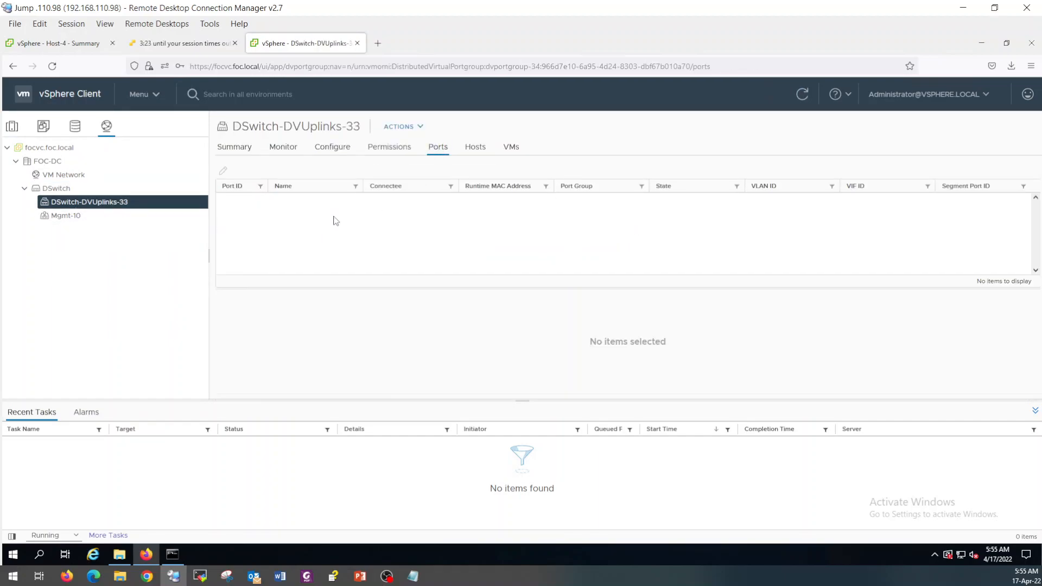
{"action": "left_click", "coordinate": [476, 153]}
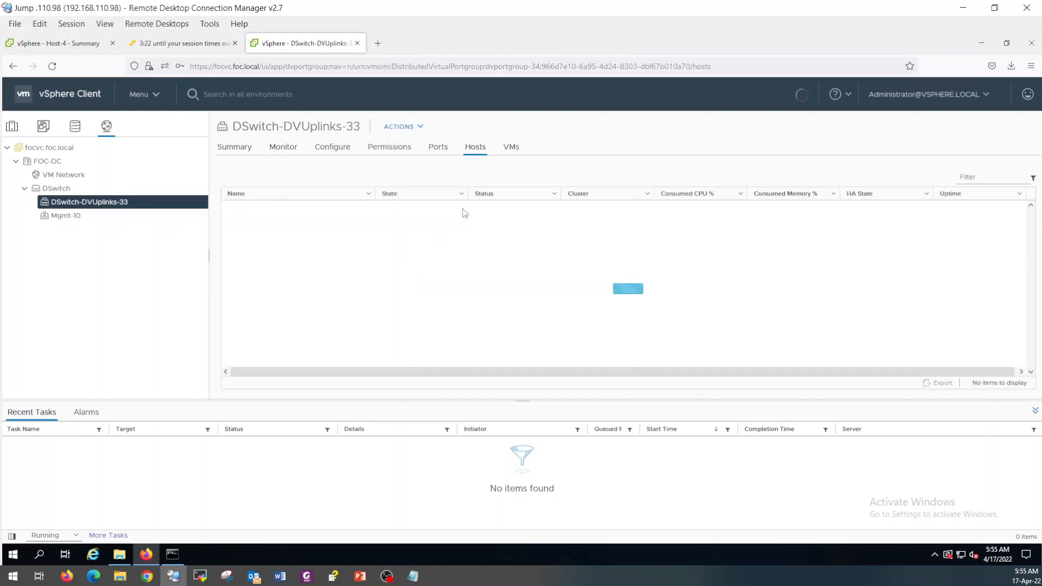
Reopen Add and Manage Hosts on DSwitch, queue all four hosts, and reach the physical adapters list.
{"action": "left_click", "coordinate": [54, 188]}
{"action": "right_click", "coordinate": [54, 190]}
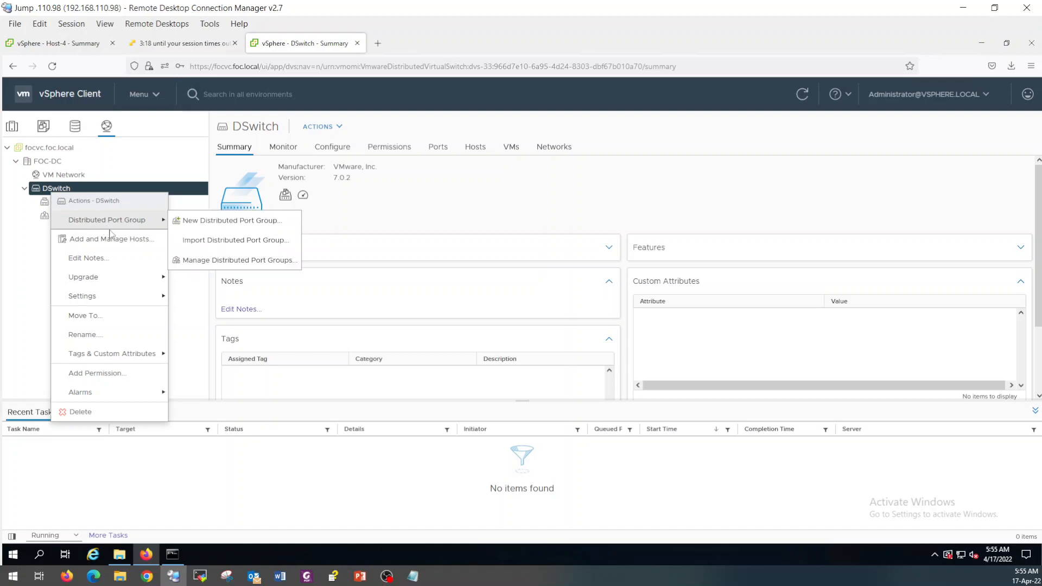
{"action": "left_click", "coordinate": [112, 241]}
{"action": "left_click", "coordinate": [748, 461]}
{"action": "left_click", "coordinate": [414, 218]}
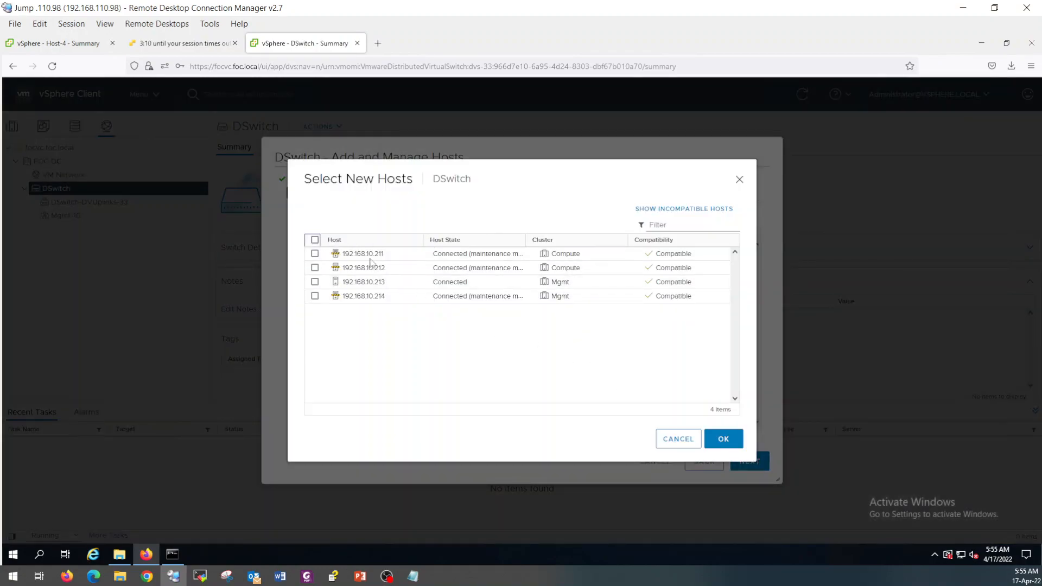
{"action": "left_click", "coordinate": [314, 240]}
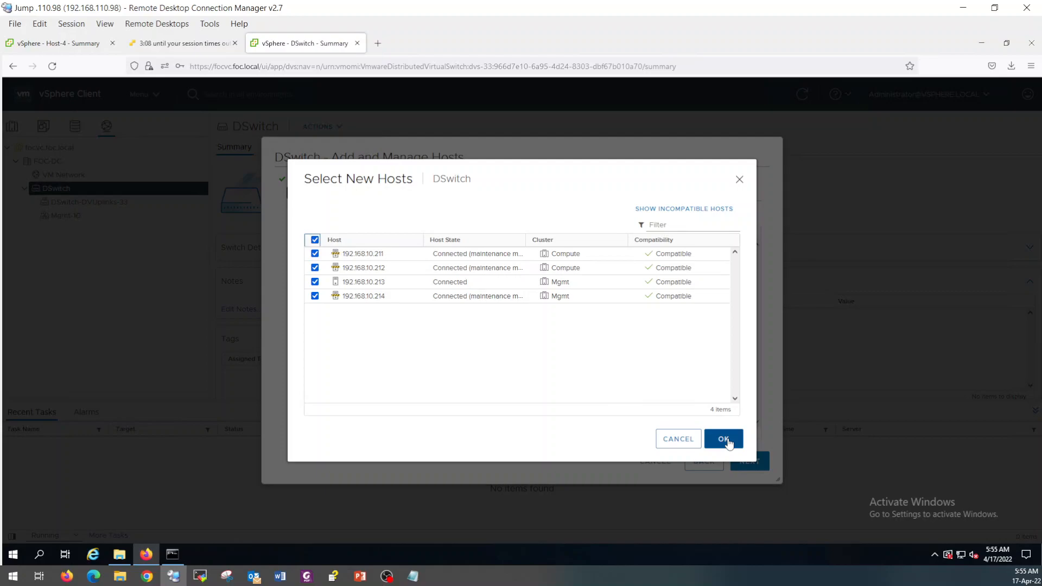
{"action": "left_click", "coordinate": [724, 439]}
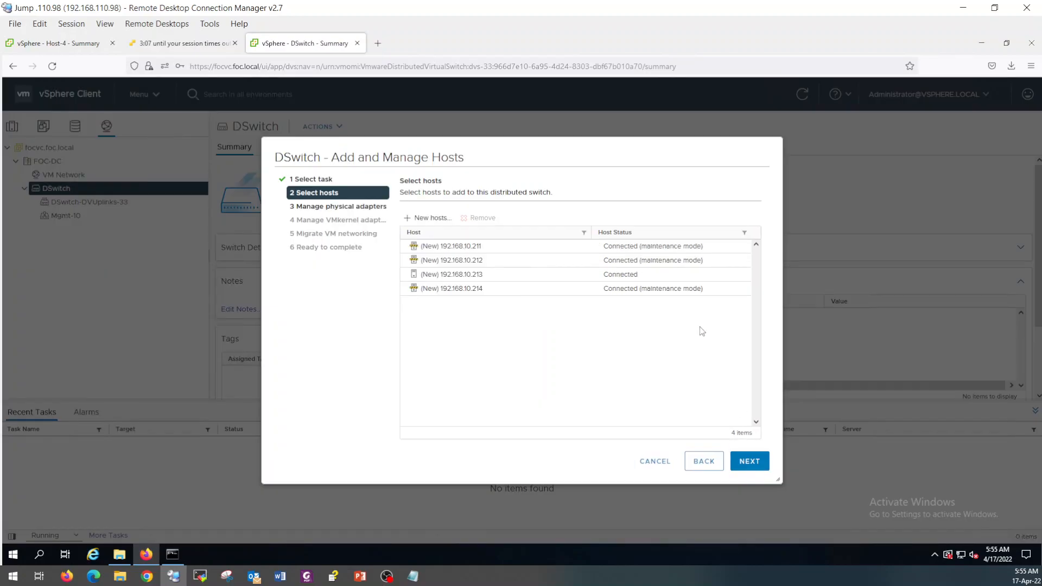
{"action": "left_click", "coordinate": [748, 460]}
{"action": "left_click", "coordinate": [479, 316]}
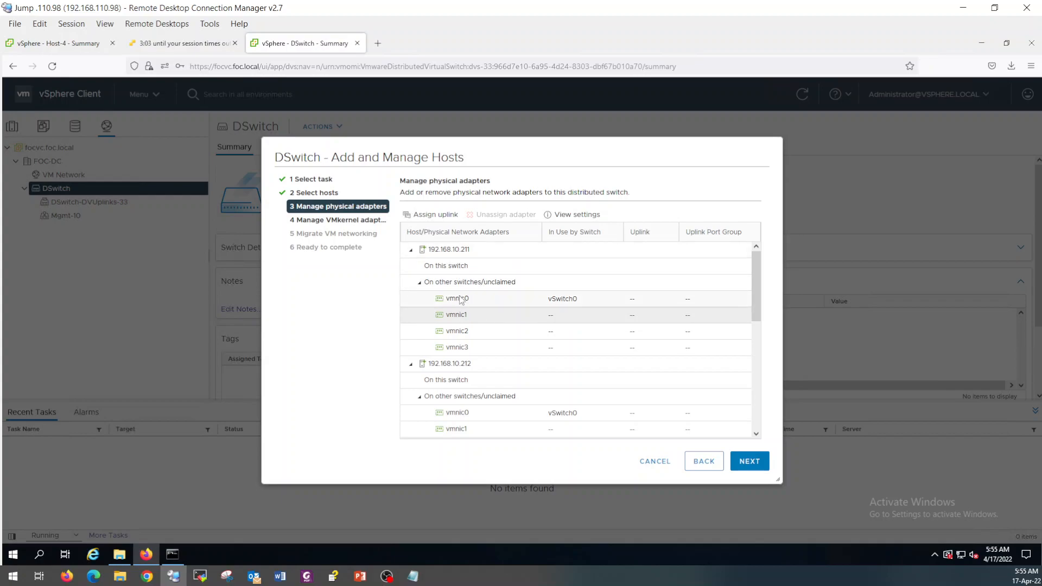
Map vmnic1 to Uplink 2 and vmnic2 to Uplink 3 on all hosts.
{"action": "left_click", "coordinate": [434, 215]}
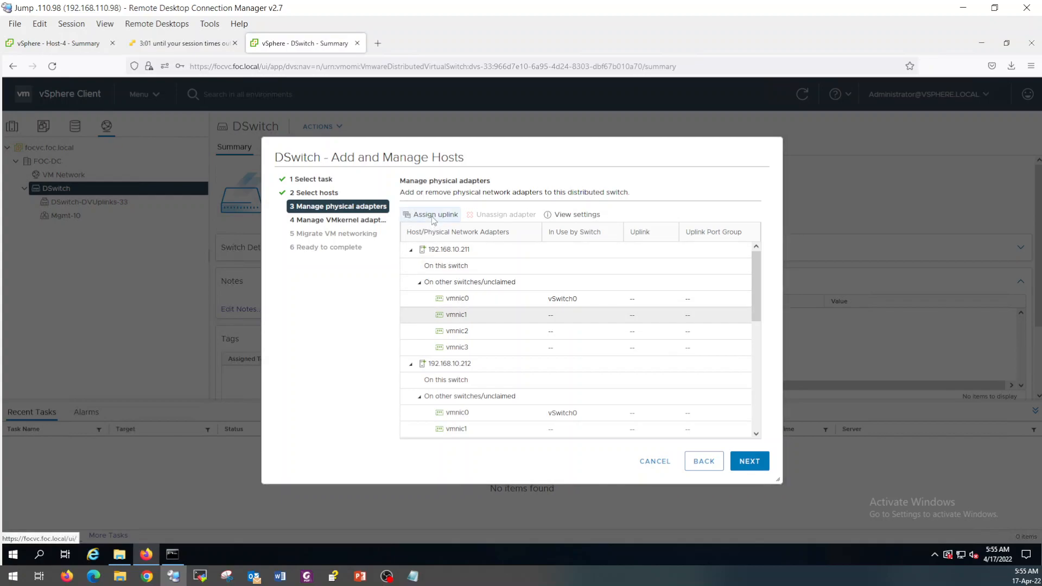
{"action": "left_click", "coordinate": [418, 240]}
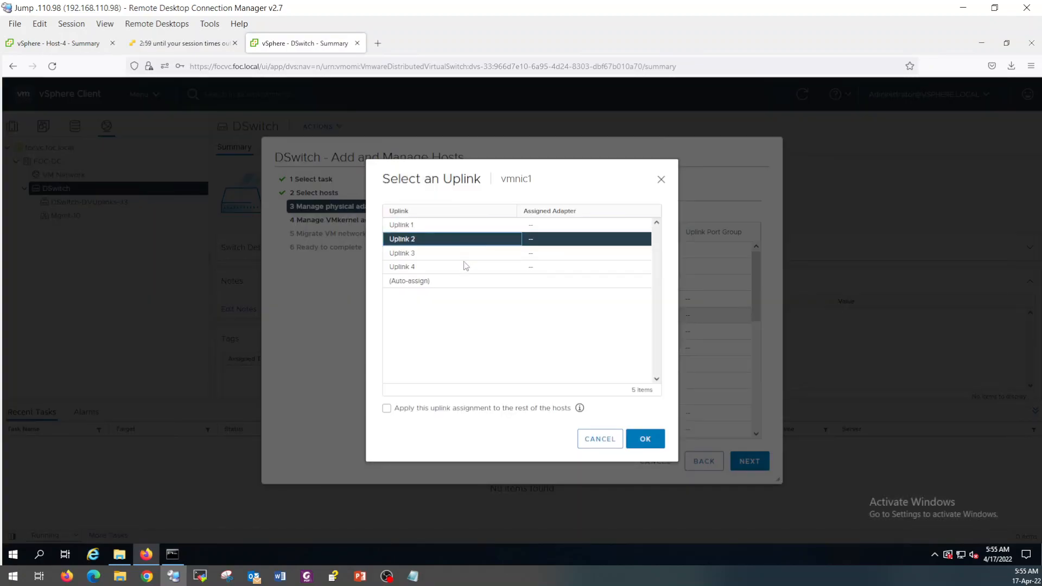
{"action": "left_click", "coordinate": [386, 408]}
{"action": "left_click", "coordinate": [647, 440]}
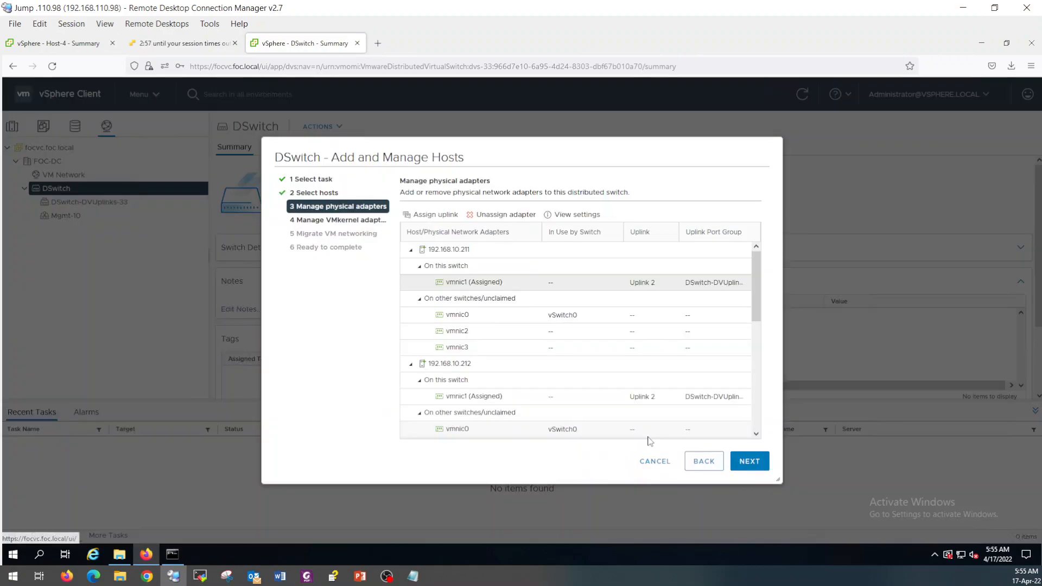
{"action": "left_click", "coordinate": [478, 332]}
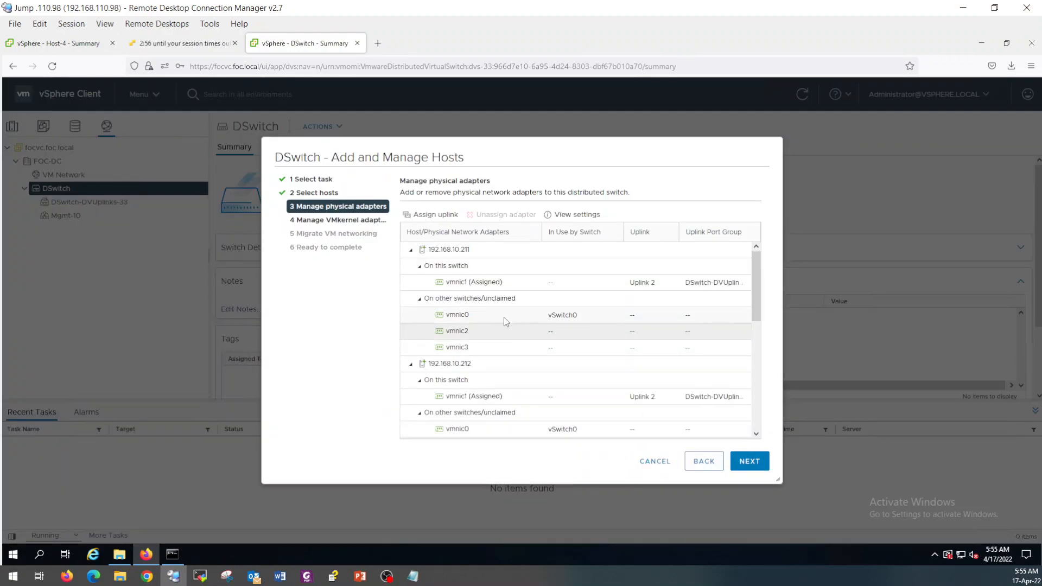
{"action": "left_click", "coordinate": [434, 215]}
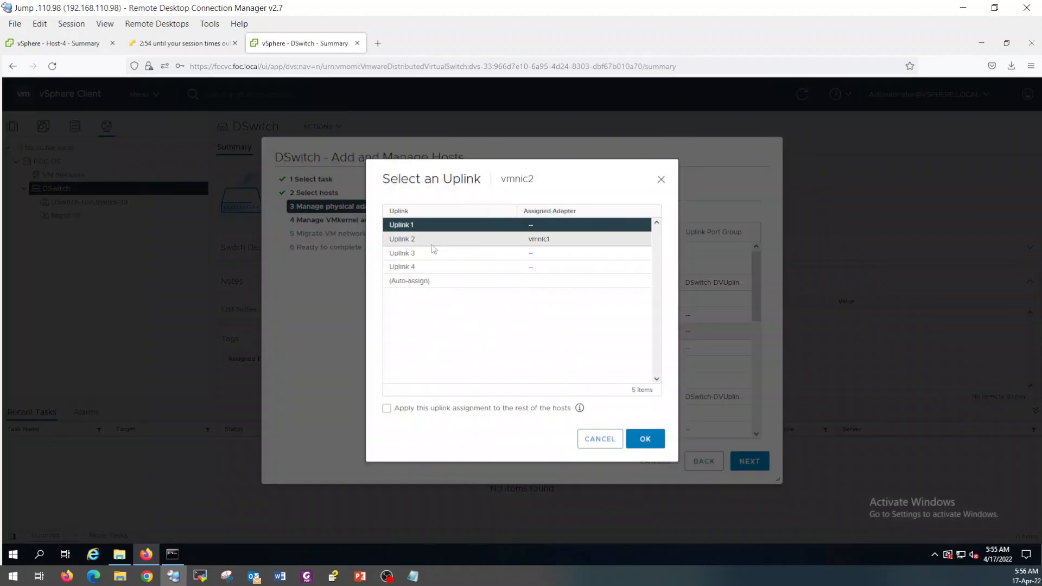
{"action": "left_click", "coordinate": [426, 255]}
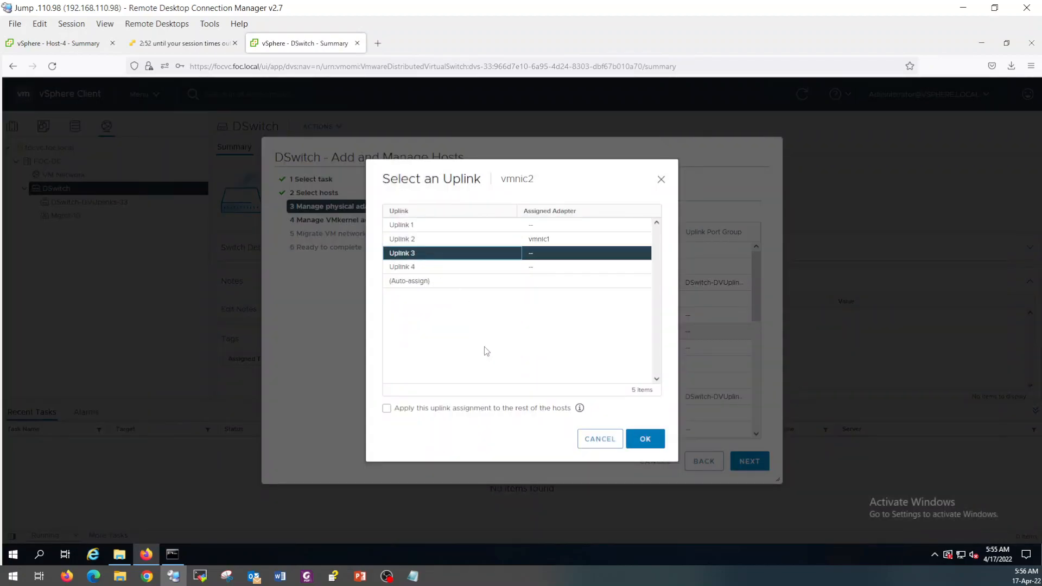
{"action": "left_click", "coordinate": [386, 408]}
{"action": "left_click", "coordinate": [643, 439]}
Map vmnic3 to Uplink 4 on all hosts and move to the VMkernel adapters step.
{"action": "left_click", "coordinate": [488, 349]}
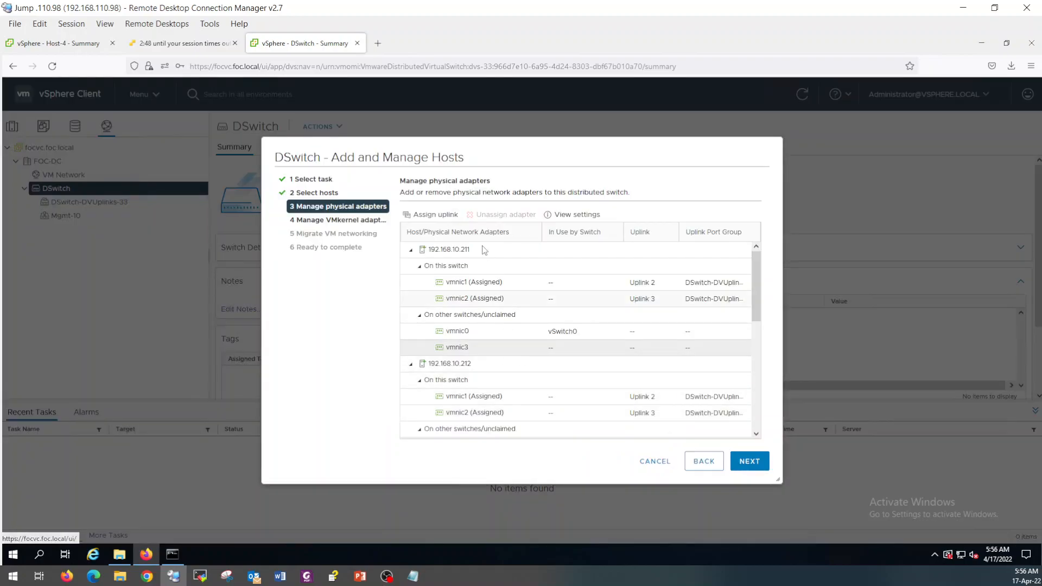
{"action": "left_click", "coordinate": [439, 215]}
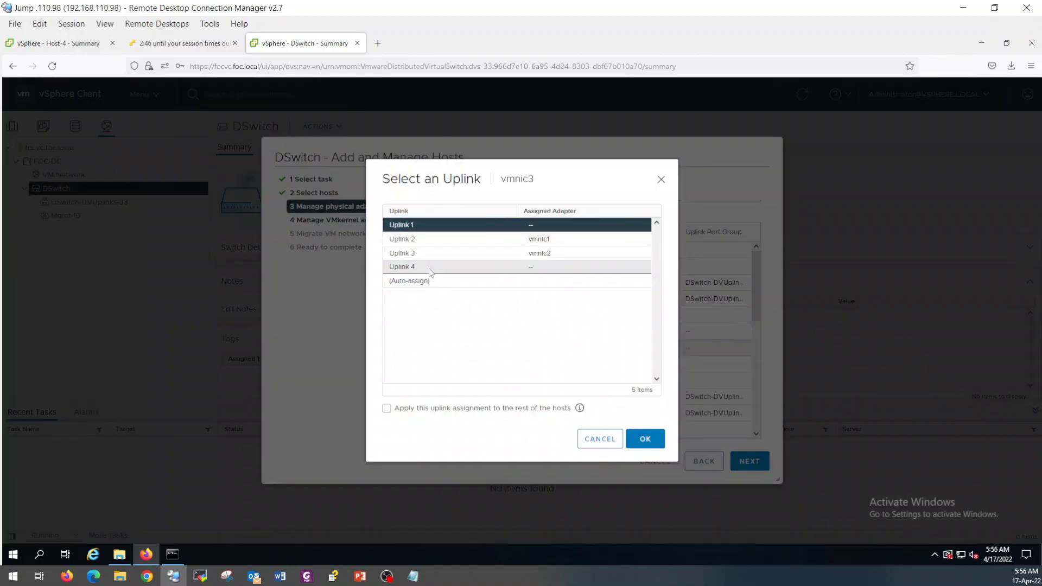
{"action": "left_click", "coordinate": [430, 266]}
{"action": "left_click", "coordinate": [387, 408]}
{"action": "left_click", "coordinate": [644, 439]}
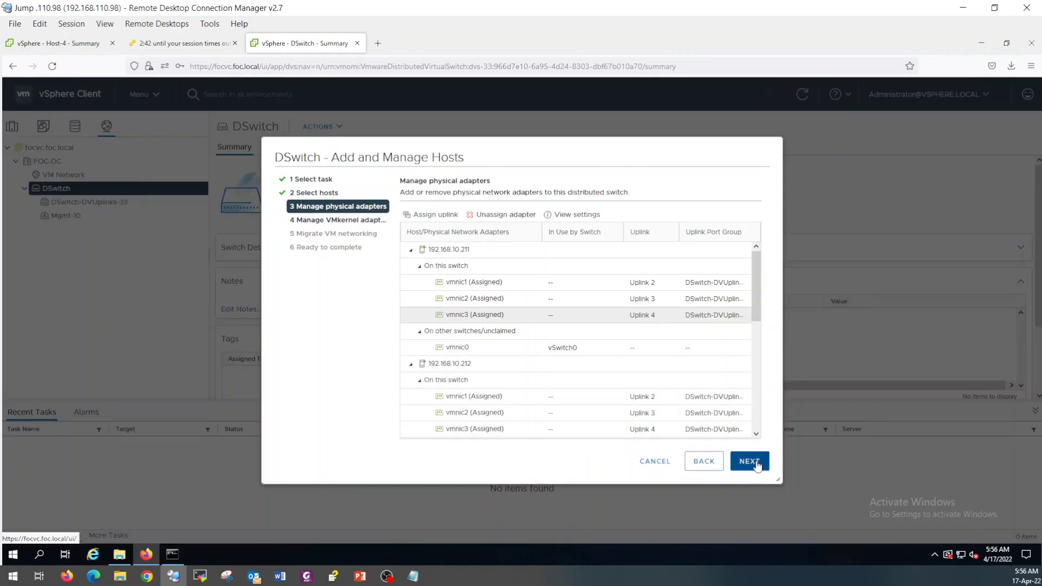
{"action": "left_click", "coordinate": [754, 462]}
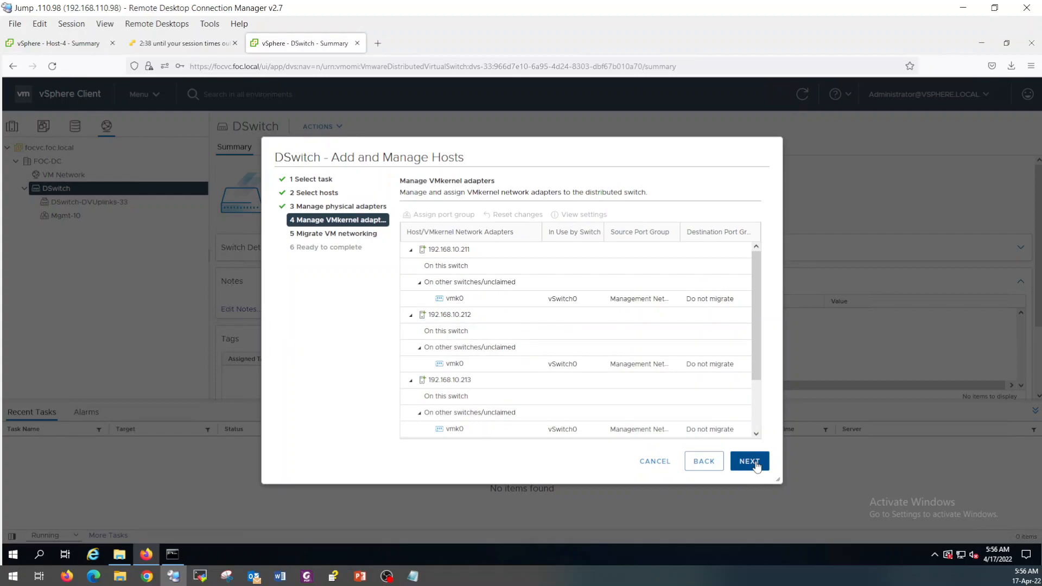
Leave vmk0 unmigrated and finish adding the four hosts to DSwitch.
{"action": "left_click", "coordinate": [543, 300]}
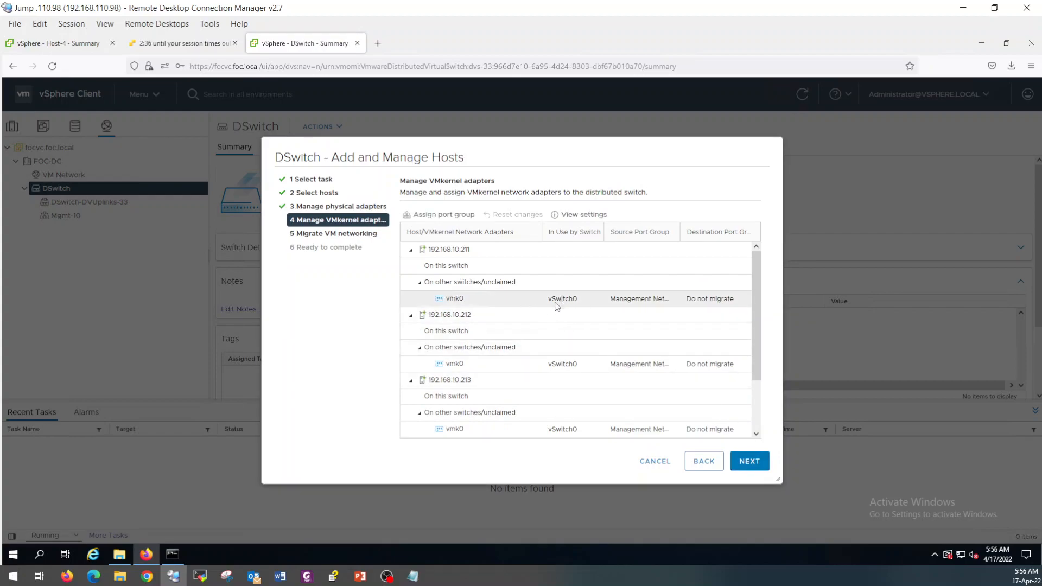
{"action": "left_click", "coordinate": [751, 462]}
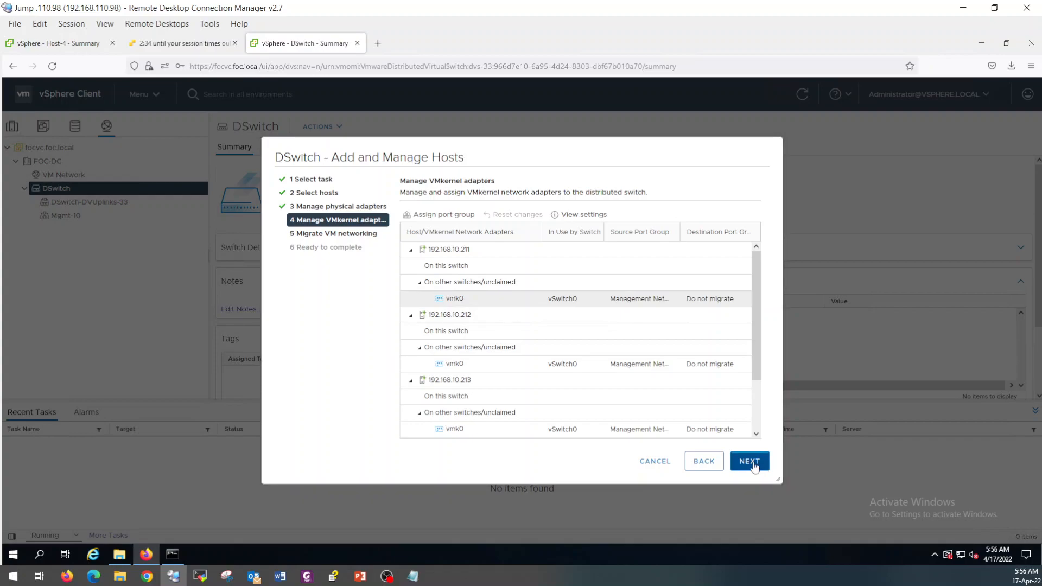
{"action": "left_click", "coordinate": [754, 465]}
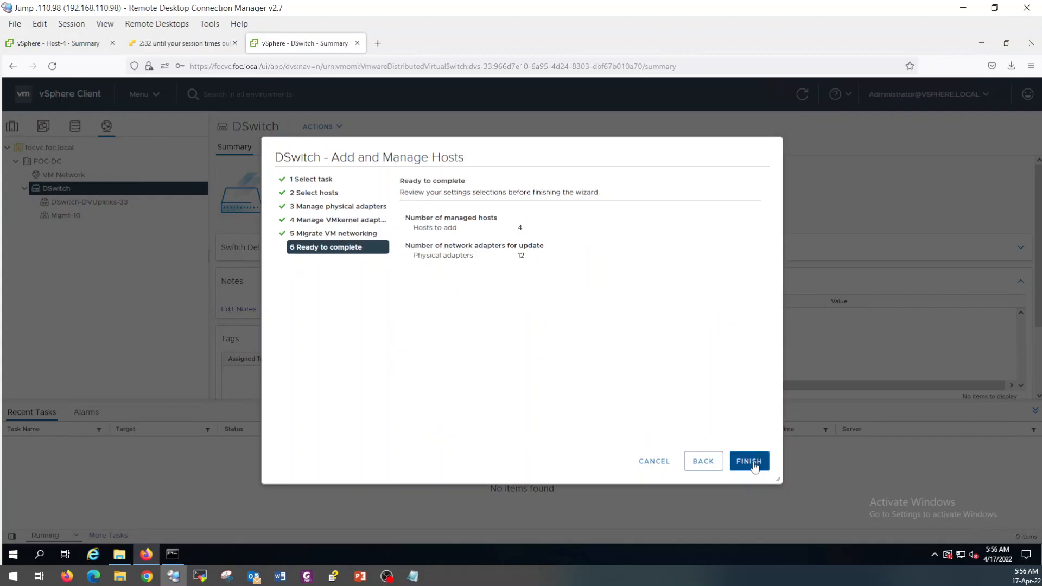
{"action": "left_click", "coordinate": [754, 465]}
Check DSwitch's hosts and confirm the uplink ports show Link Up, then return to the Host-4 summary.
{"action": "left_click", "coordinate": [480, 148]}
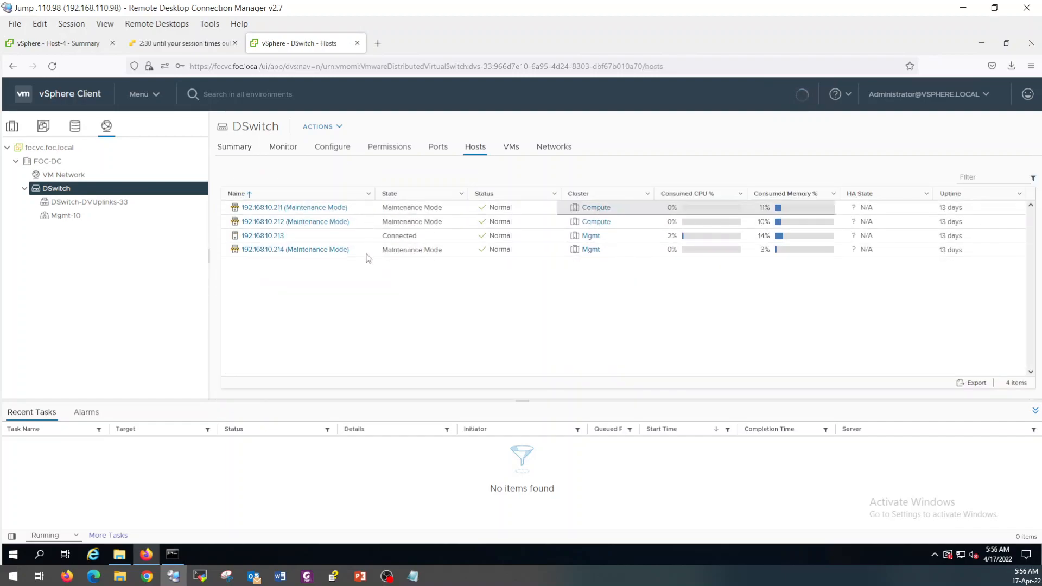
{"action": "left_click", "coordinate": [434, 157]}
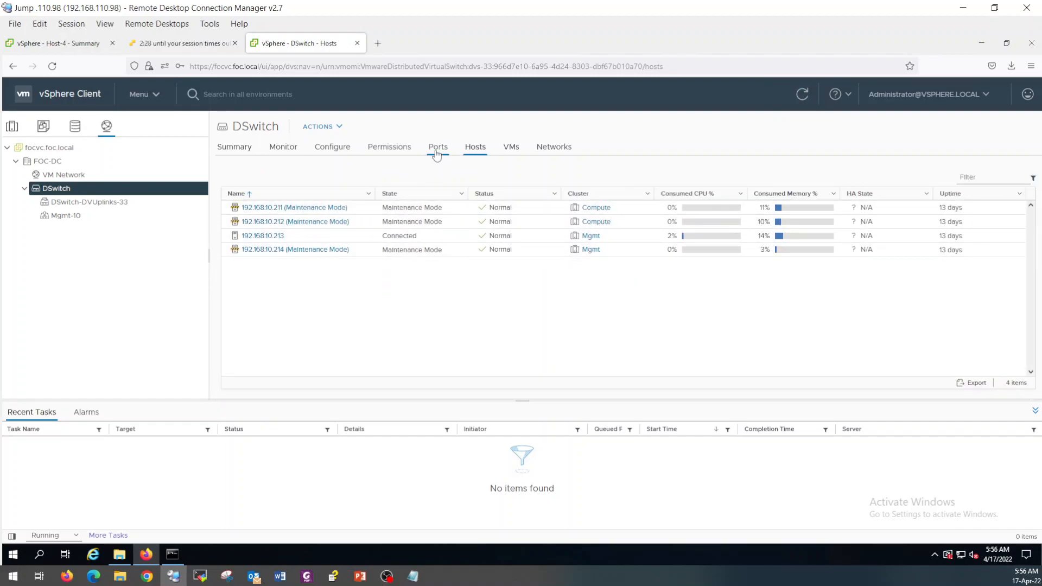
{"action": "scroll", "coordinate": [462, 219], "scroll_direction": "down", "scroll_amount": 3}
{"action": "scroll", "coordinate": [463, 219], "scroll_direction": "down", "scroll_amount": 1}
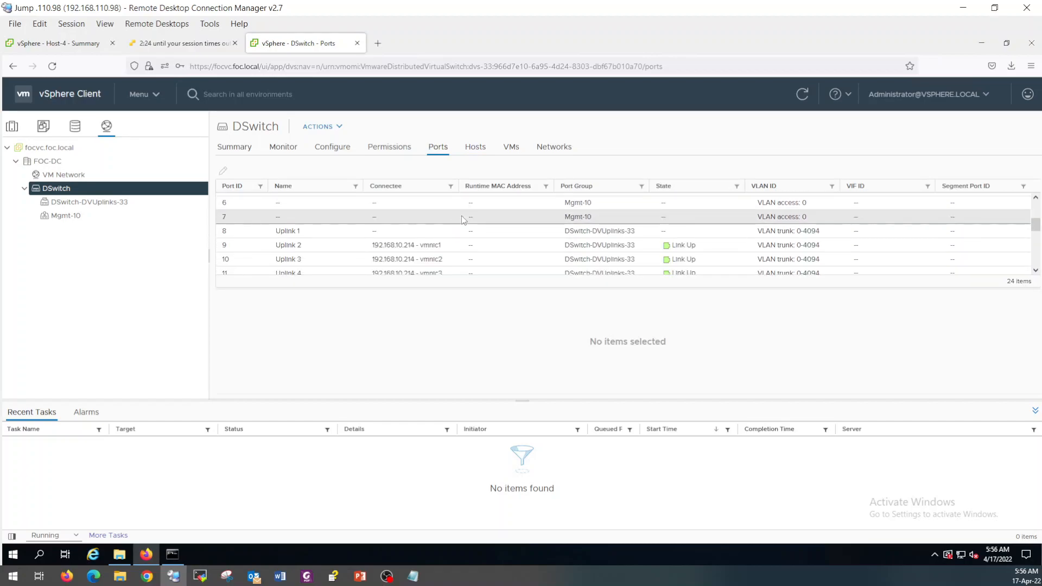
{"action": "scroll", "coordinate": [461, 215], "scroll_direction": "down", "scroll_amount": 1}
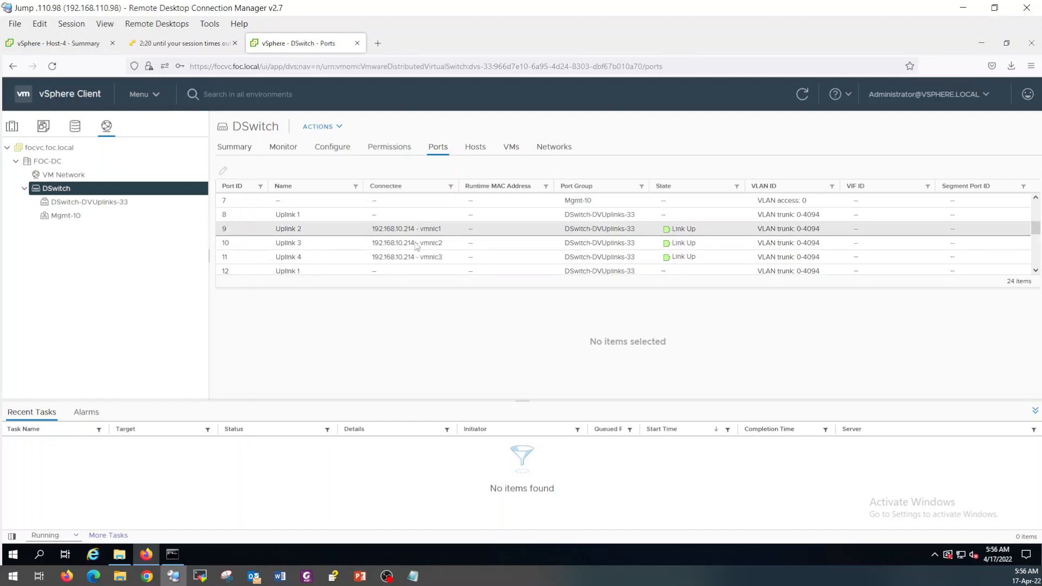
{"action": "left_click", "coordinate": [417, 216]}
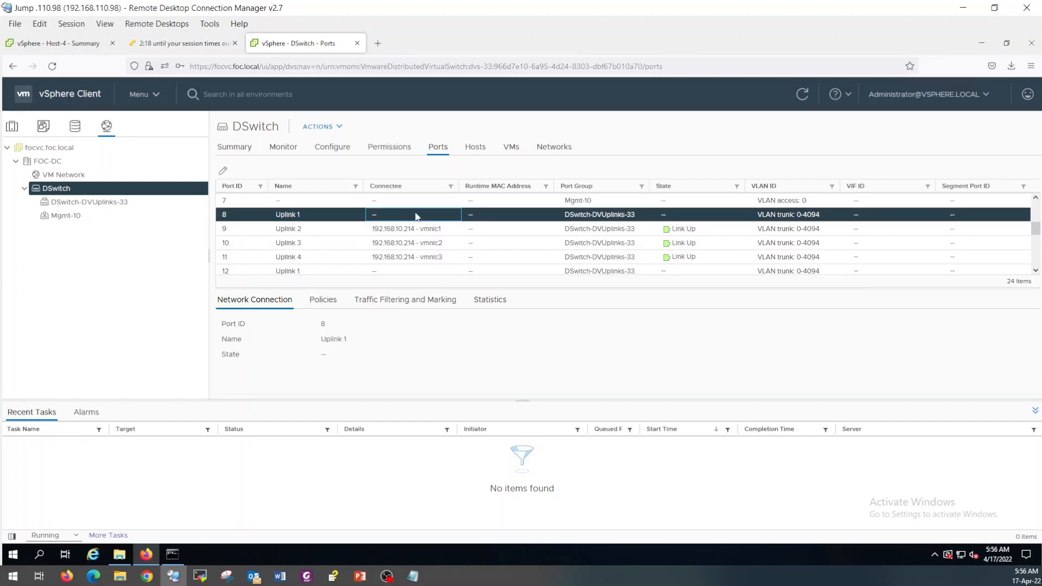
{"action": "left_click", "coordinate": [60, 43]}
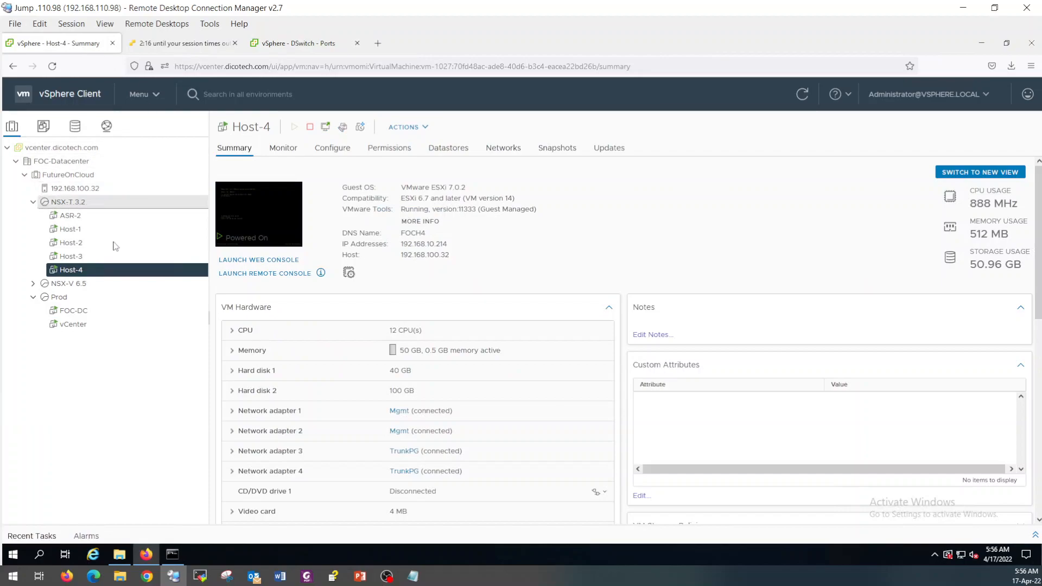
Connect Host-1's Network adapter 2 to TrunkPG, save it, then select Host-2.
{"action": "left_click", "coordinate": [79, 230]}
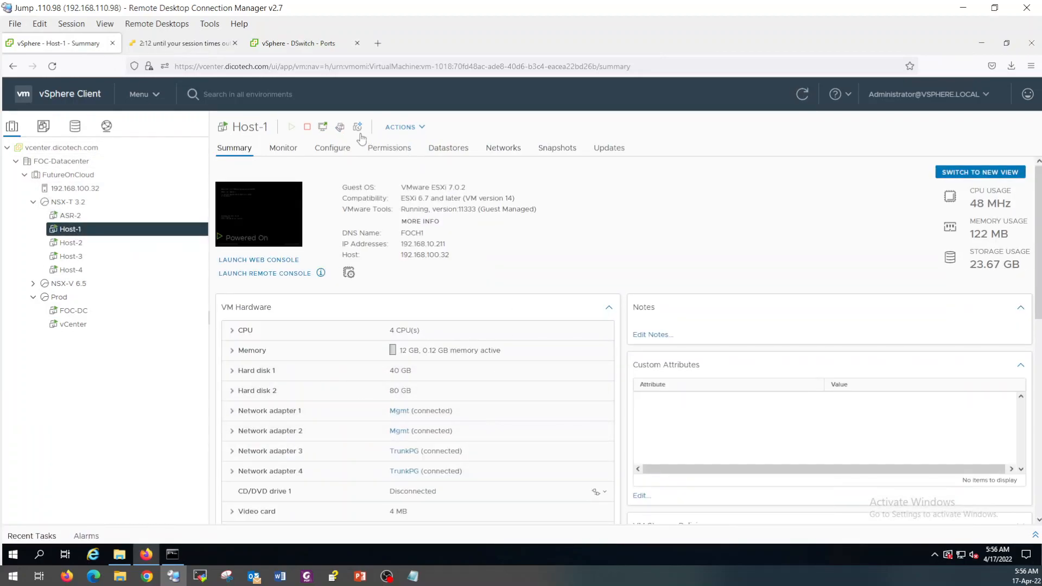
{"action": "left_click", "coordinate": [340, 128]}
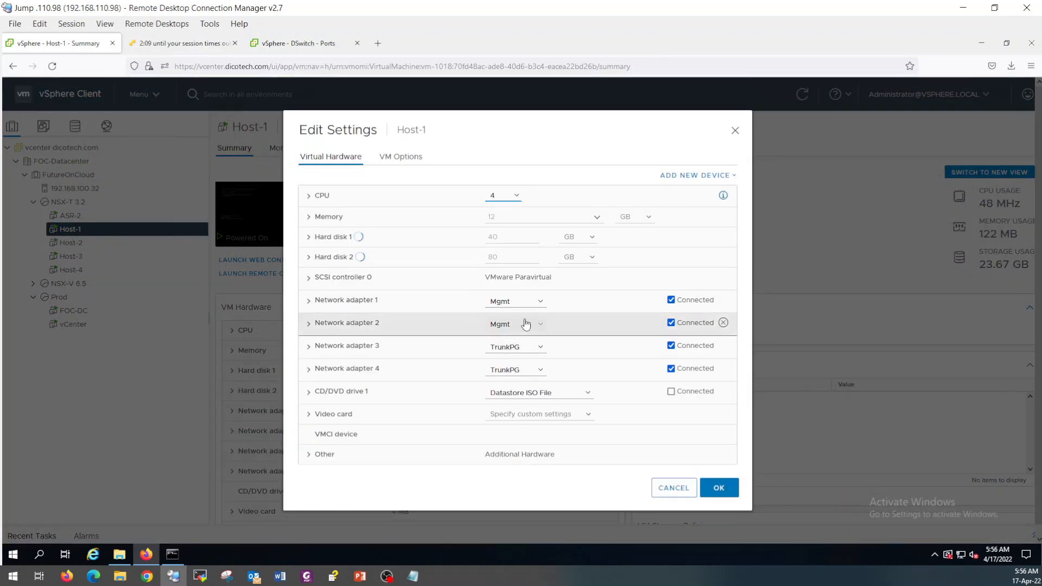
{"action": "left_click", "coordinate": [533, 325]}
{"action": "left_click", "coordinate": [500, 352]}
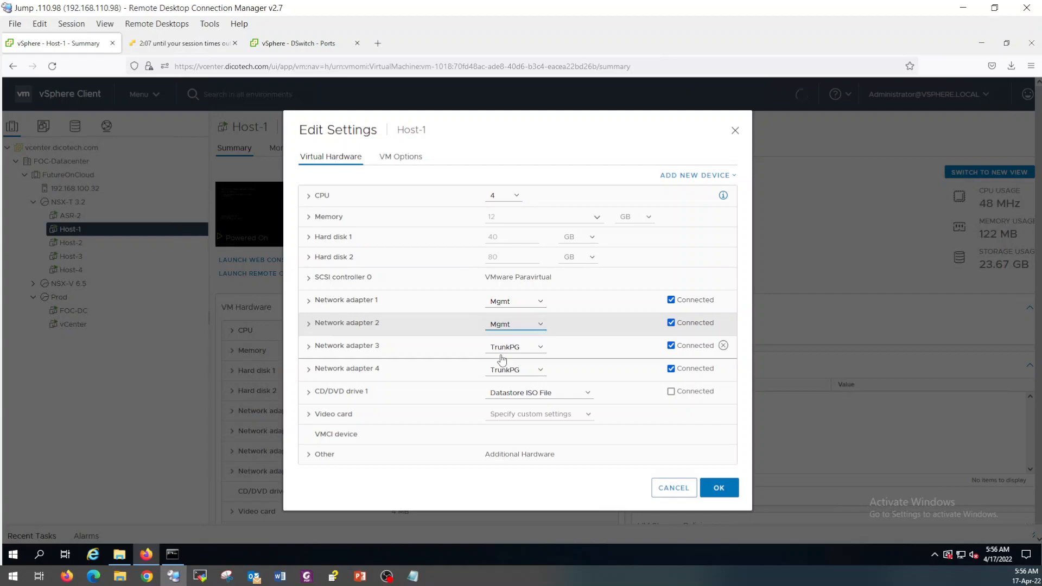
{"action": "scroll", "coordinate": [476, 341], "scroll_direction": "down", "scroll_amount": 3}
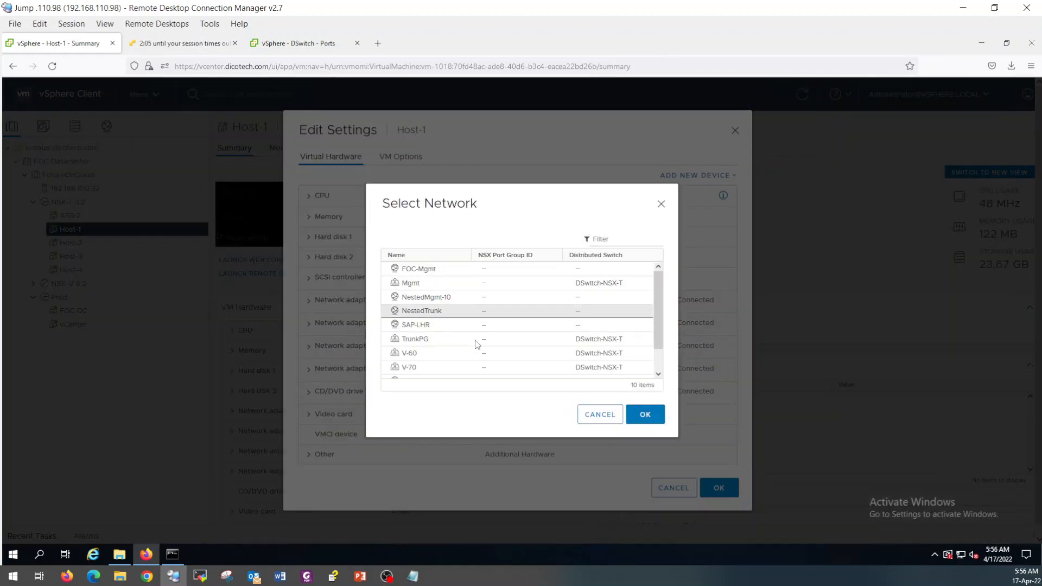
{"action": "left_click", "coordinate": [467, 323]}
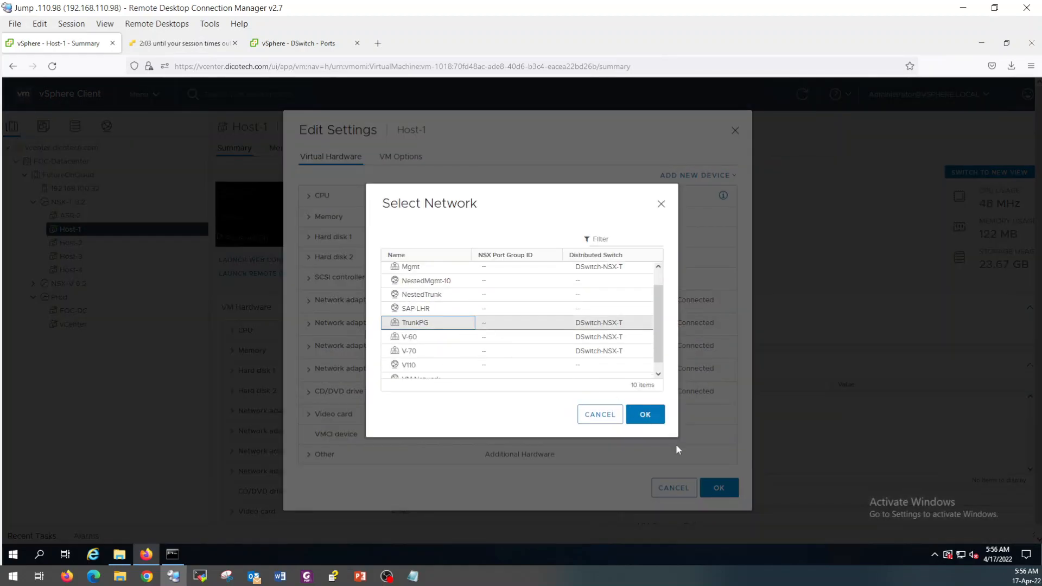
{"action": "left_click", "coordinate": [645, 416]}
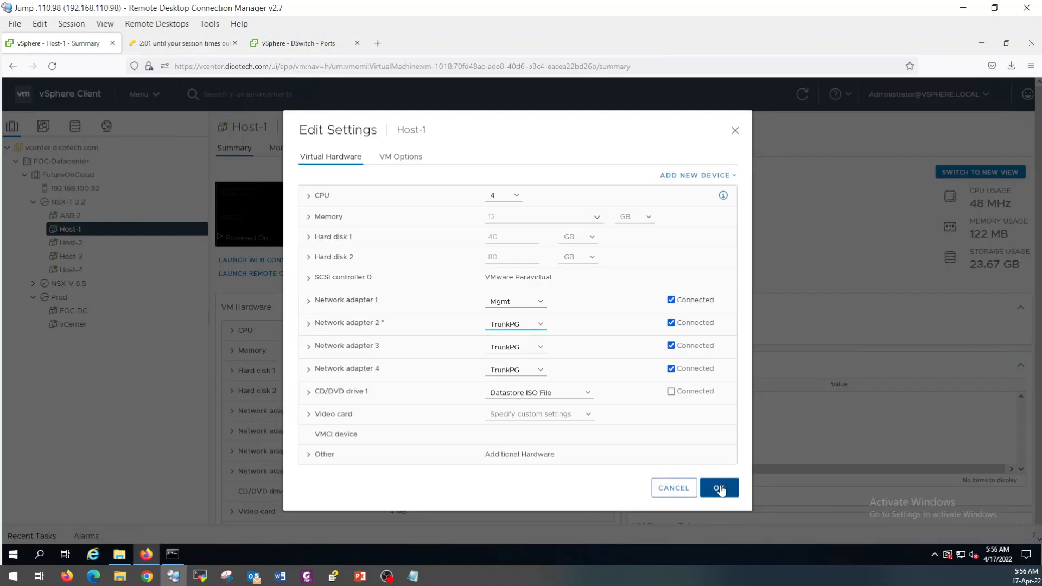
{"action": "left_click", "coordinate": [719, 488]}
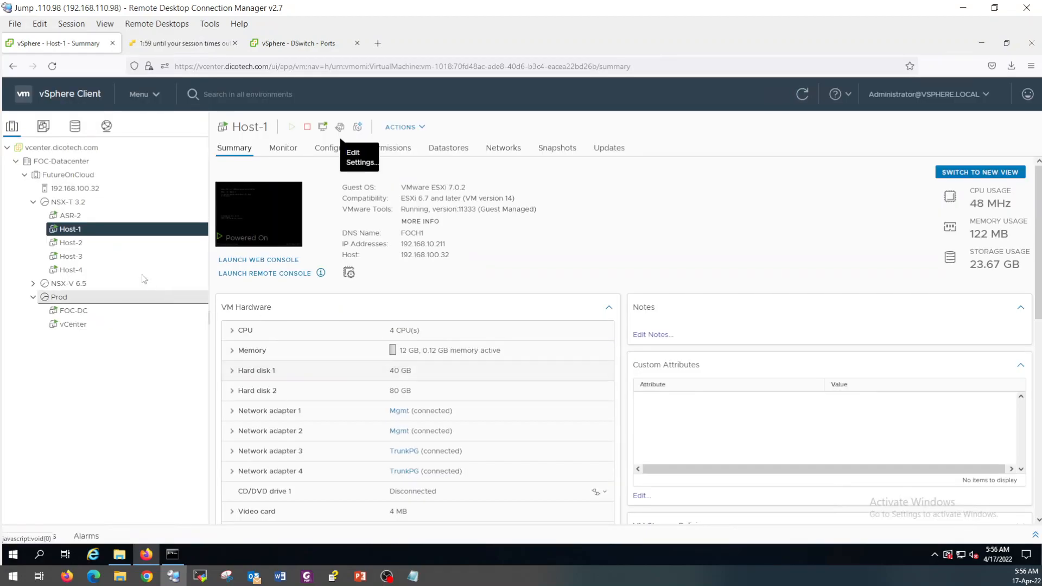
{"action": "left_click", "coordinate": [91, 246]}
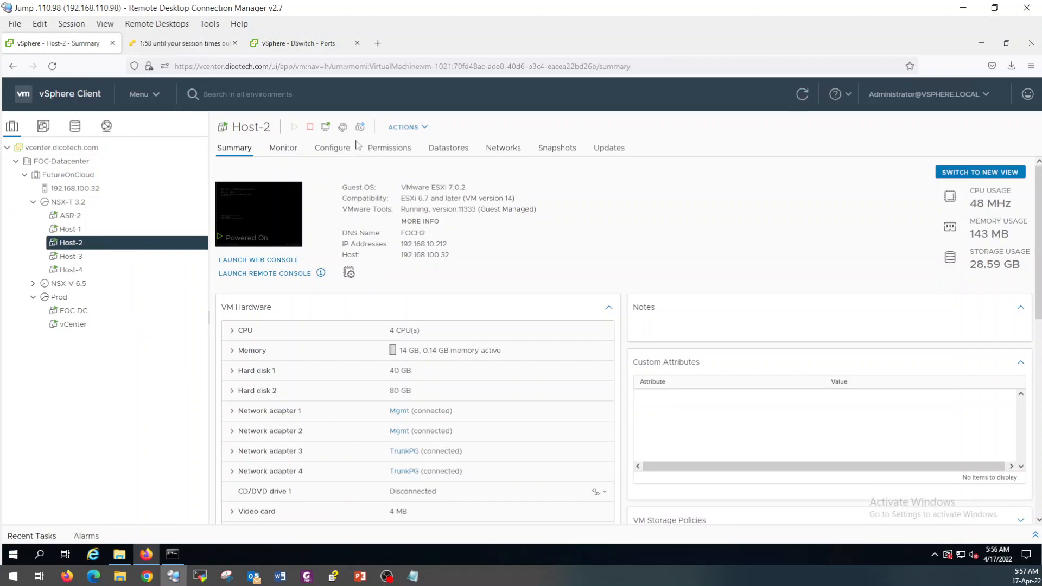
Switch Host-2's Network adapter 2 to TrunkPG and save the VM settings.
{"action": "left_click", "coordinate": [343, 128]}
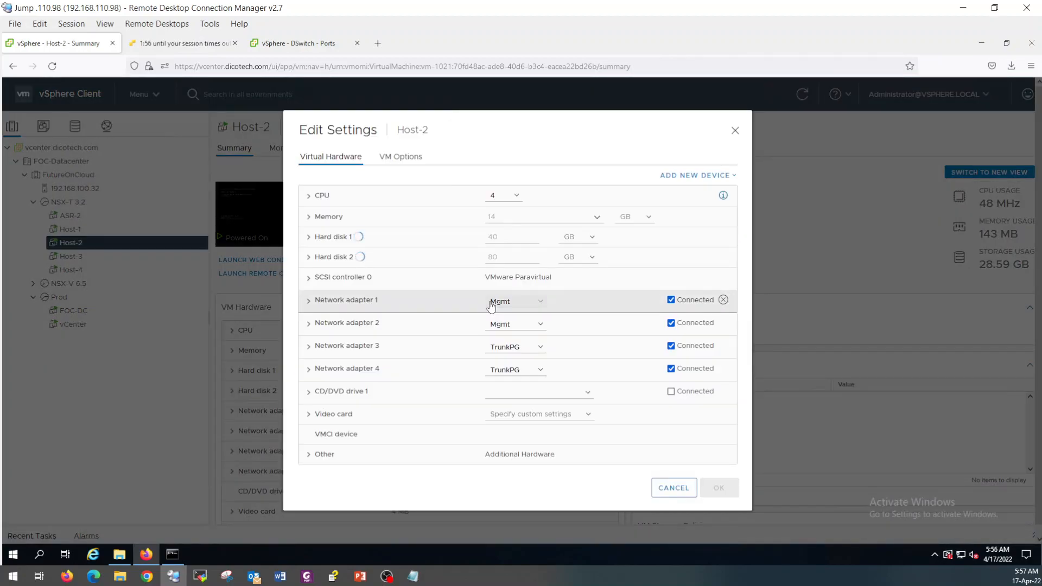
{"action": "left_click", "coordinate": [530, 326]}
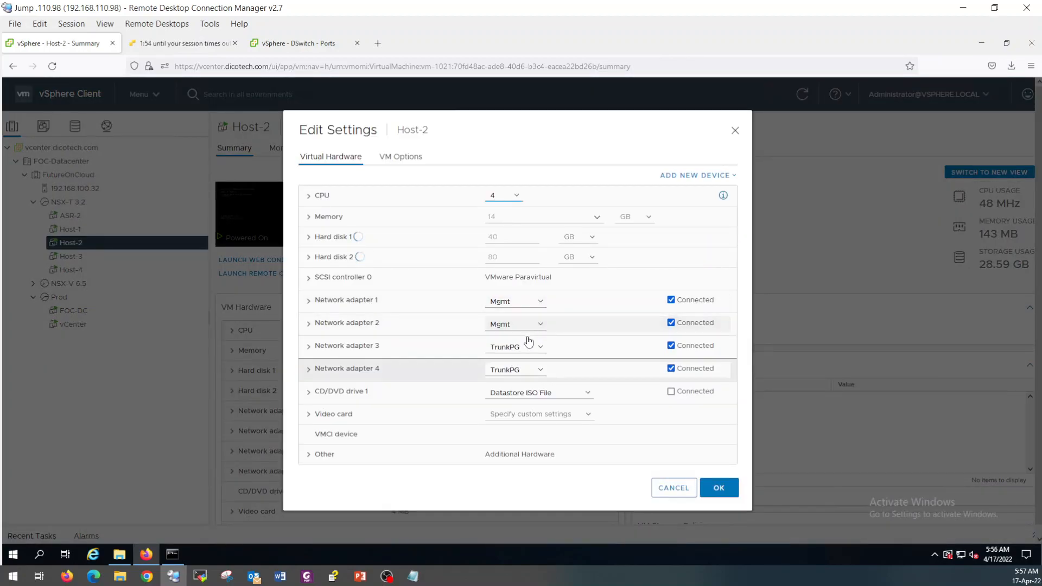
{"action": "left_click", "coordinate": [537, 325]}
{"action": "left_click", "coordinate": [516, 350]}
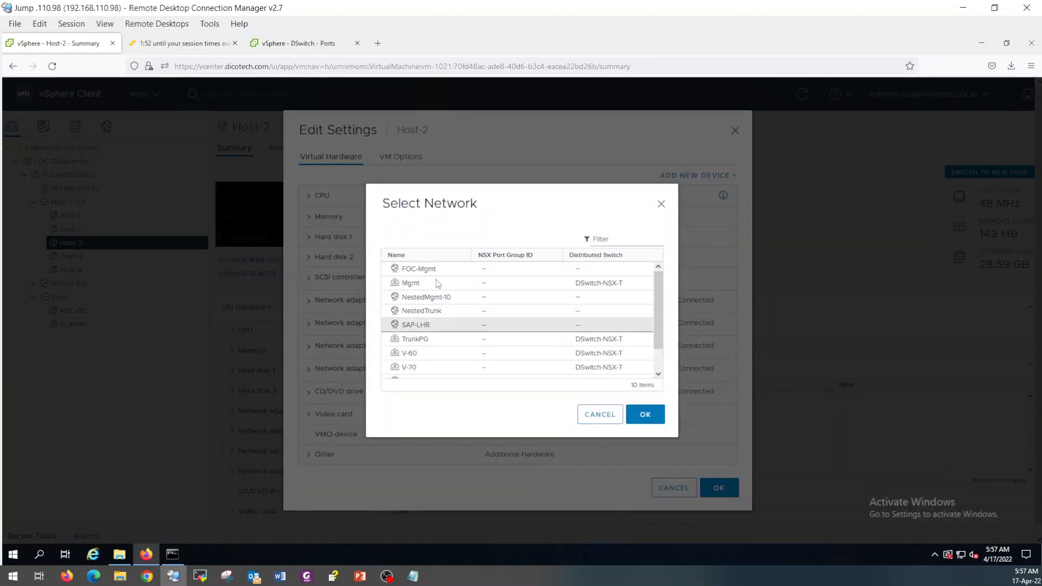
{"action": "left_click", "coordinate": [488, 339]}
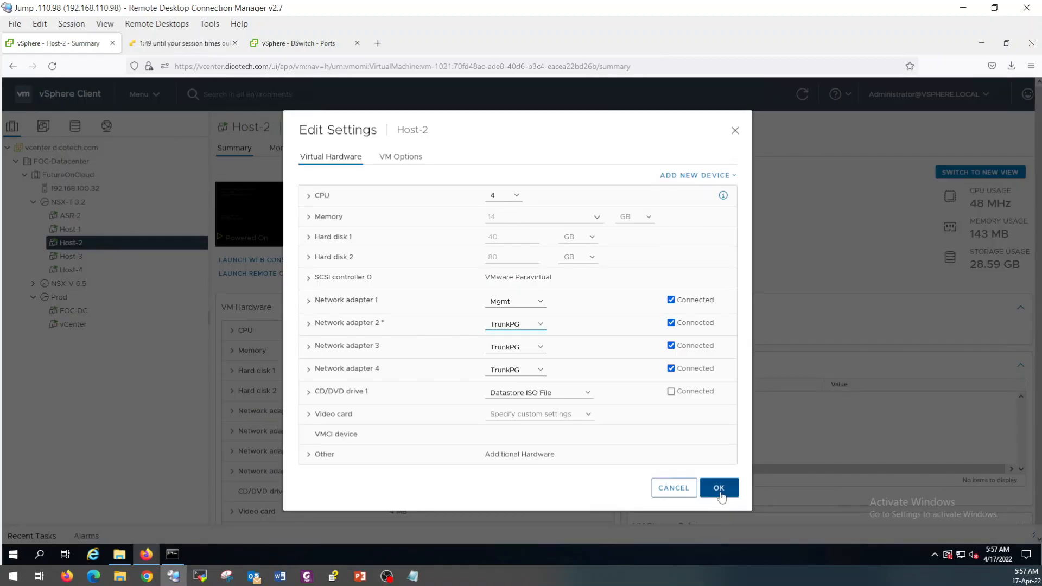
{"action": "left_click", "coordinate": [719, 488]}
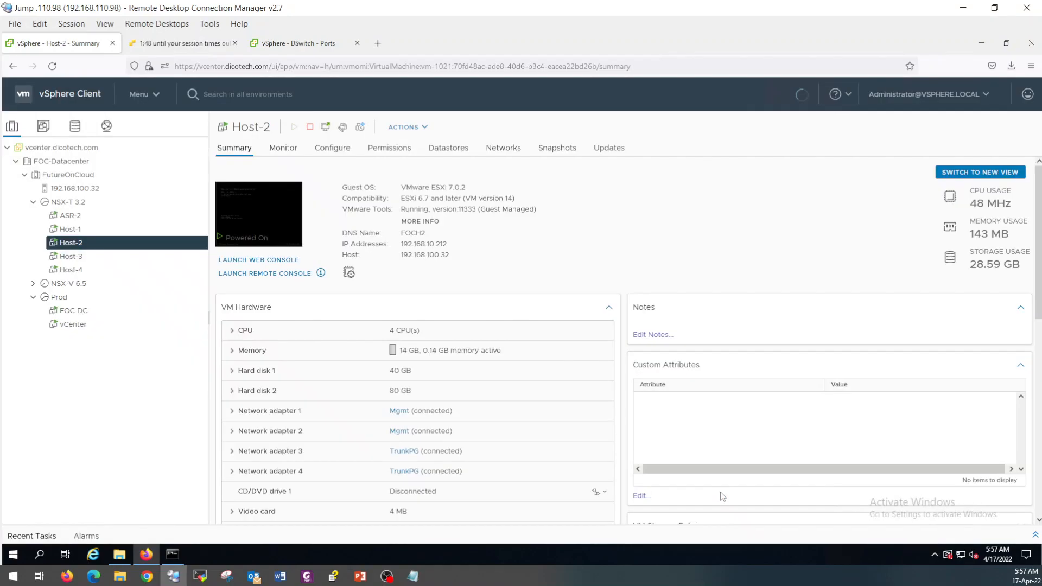
Switch Host-3's Network adapter 2 to TrunkPG and save the VM settings.
{"action": "left_click", "coordinate": [91, 261]}
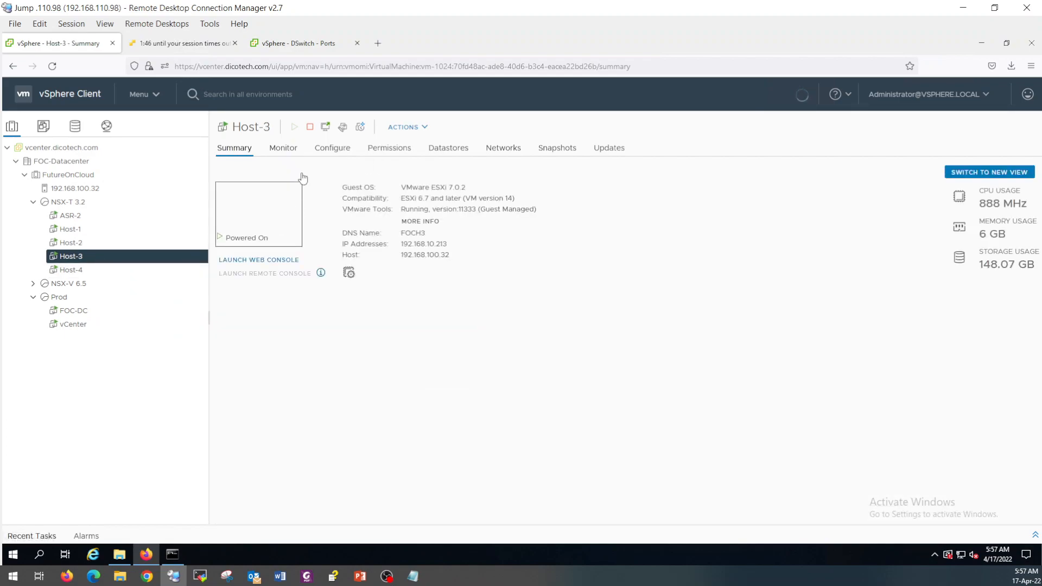
{"action": "left_click", "coordinate": [342, 130]}
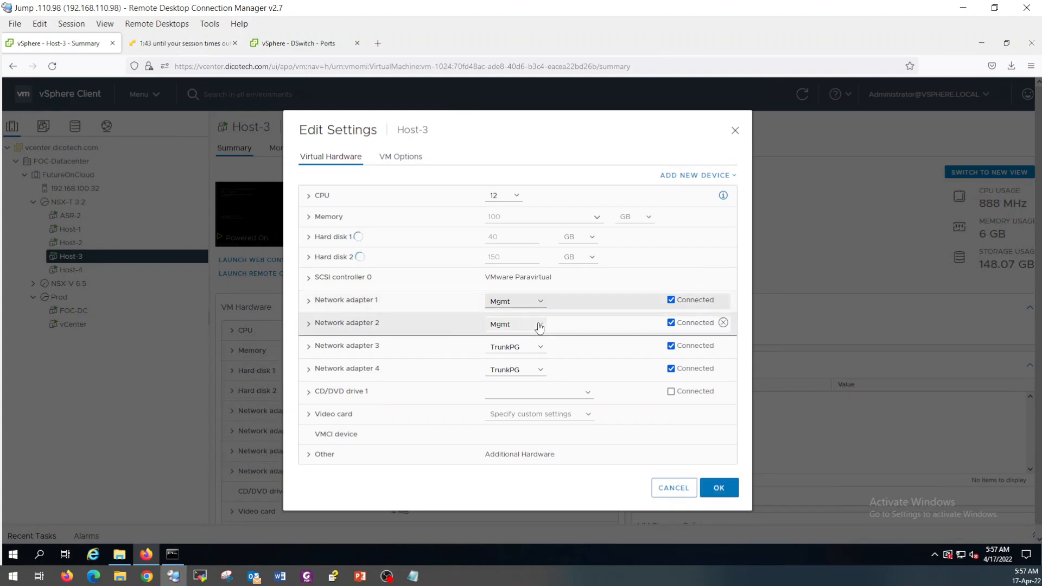
{"action": "left_click", "coordinate": [539, 325]}
{"action": "left_click", "coordinate": [512, 354]}
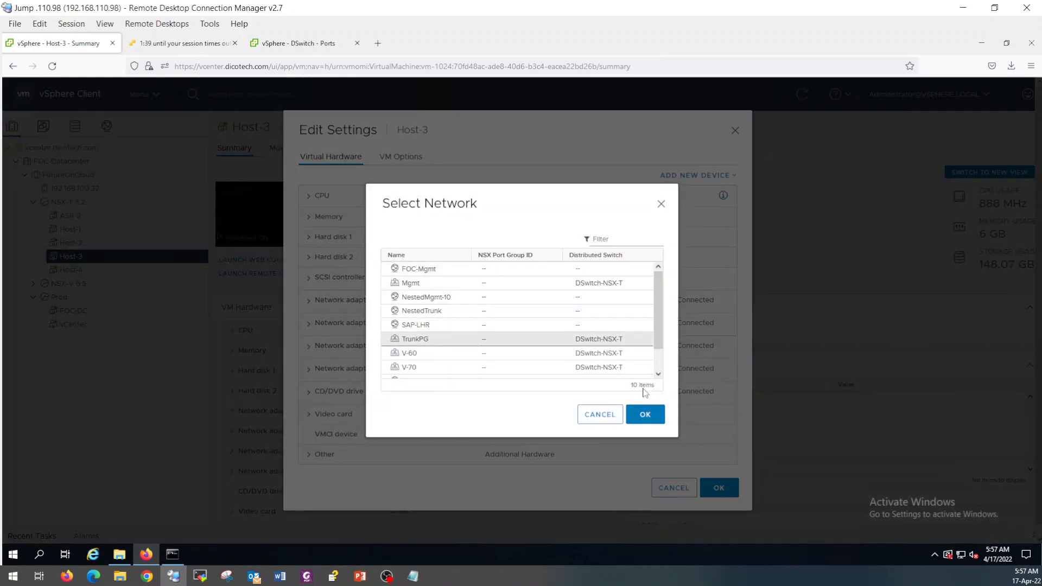
{"action": "left_click", "coordinate": [423, 338]}
{"action": "left_click", "coordinate": [644, 414]}
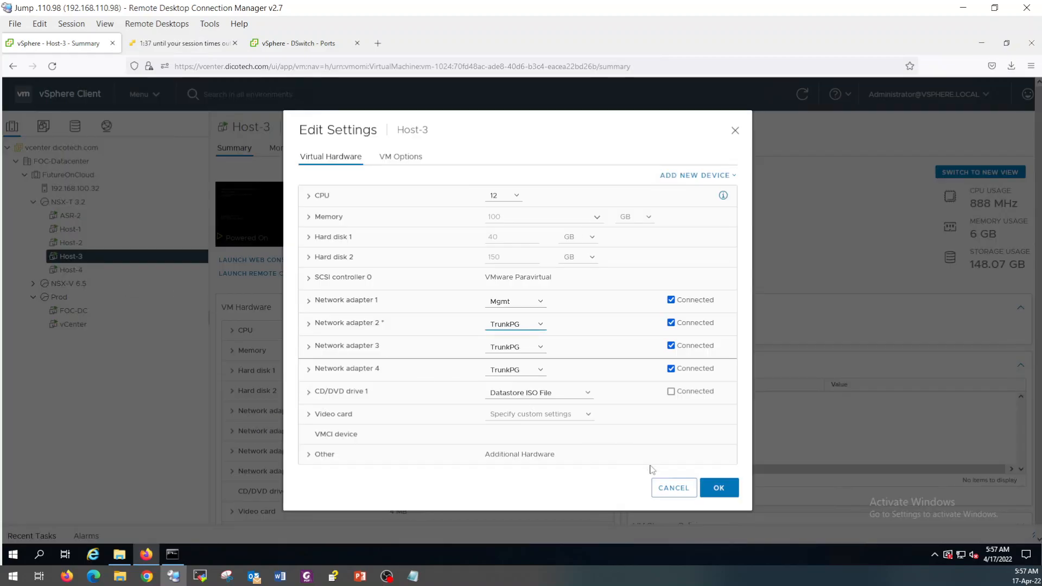
{"action": "left_click", "coordinate": [712, 488]}
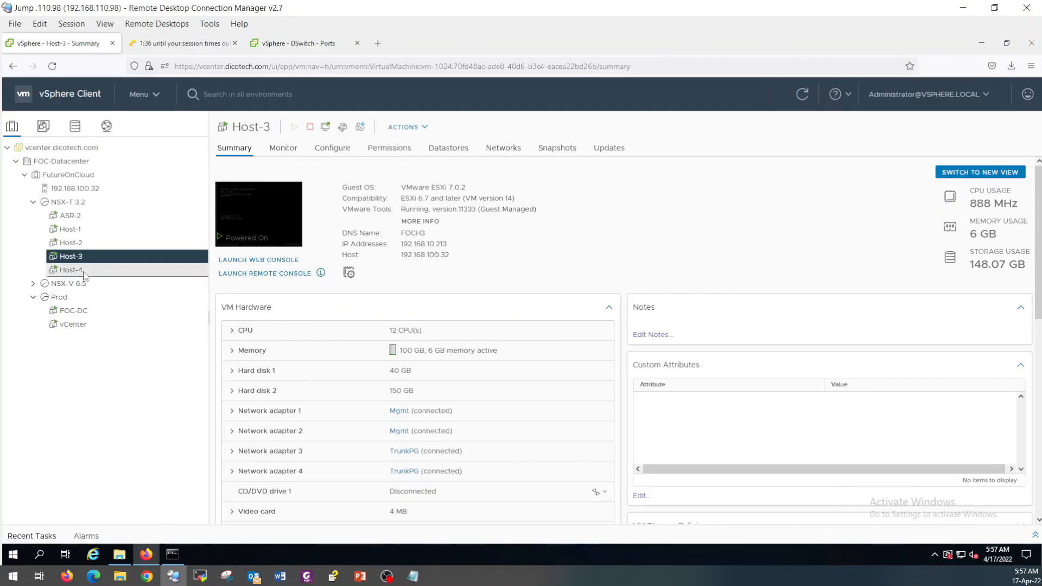
Switch Host-4's Network adapter 2 to TrunkPG and save the VM settings.
{"action": "left_click", "coordinate": [69, 269]}
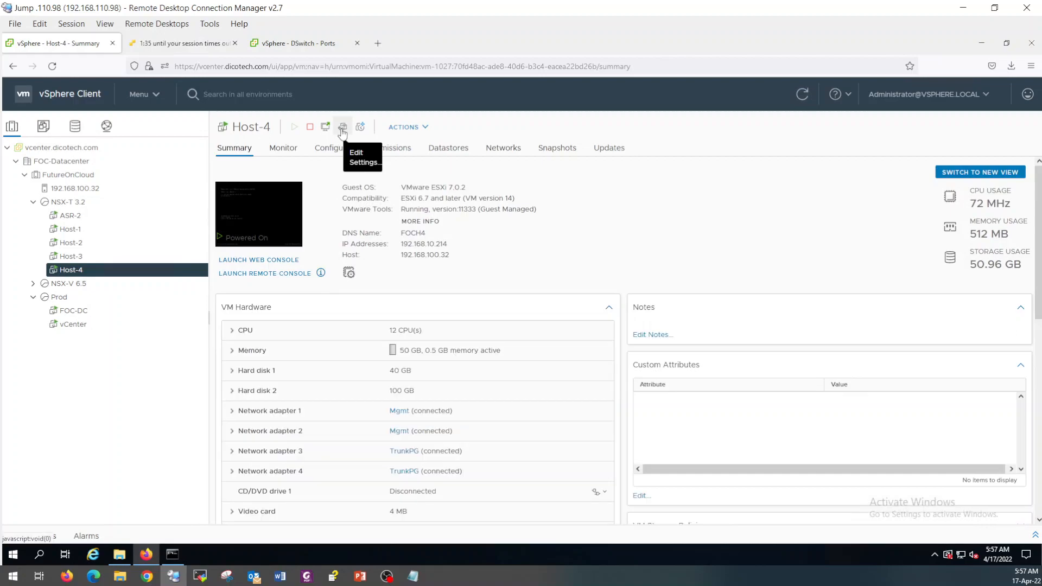
{"action": "left_click", "coordinate": [341, 126]}
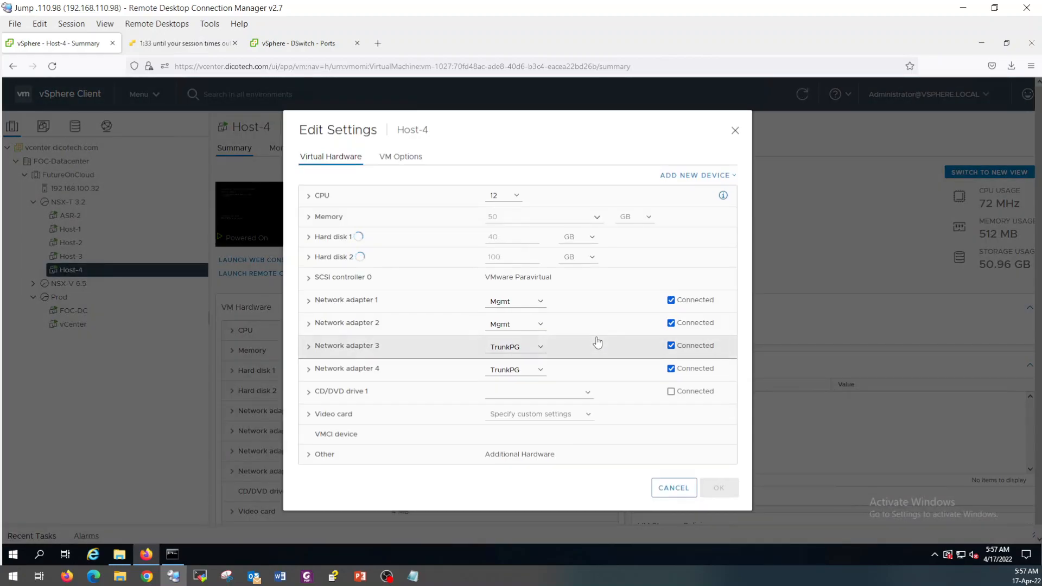
{"action": "left_click", "coordinate": [529, 324]}
{"action": "left_click", "coordinate": [504, 353]}
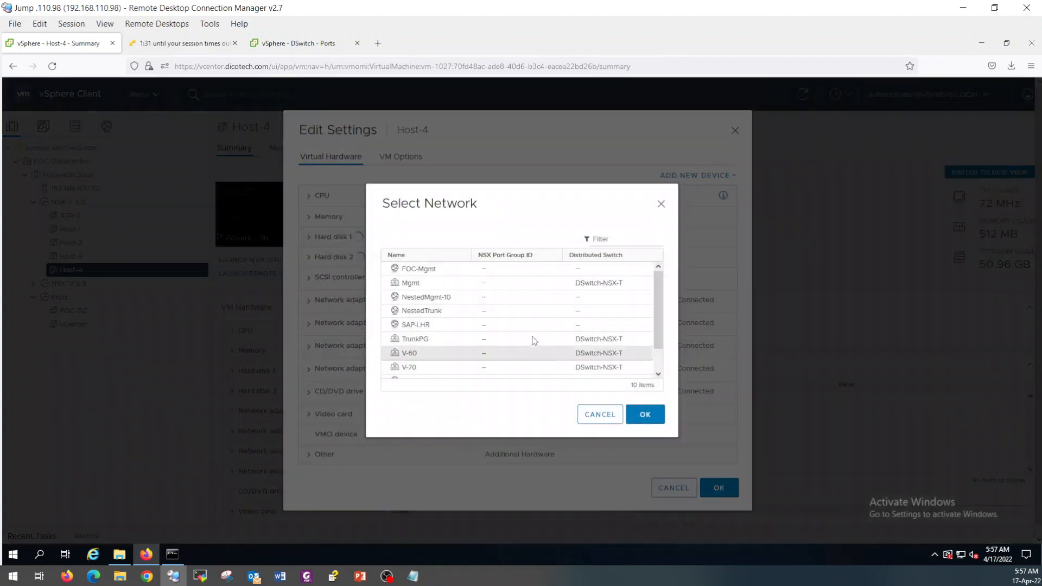
{"action": "left_click", "coordinate": [534, 340]}
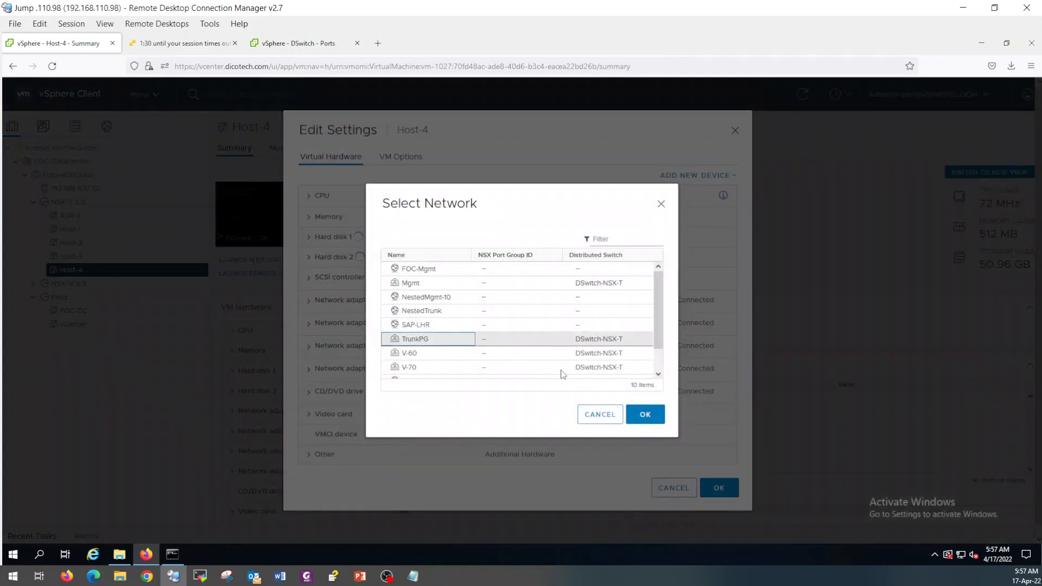
{"action": "left_click", "coordinate": [652, 421]}
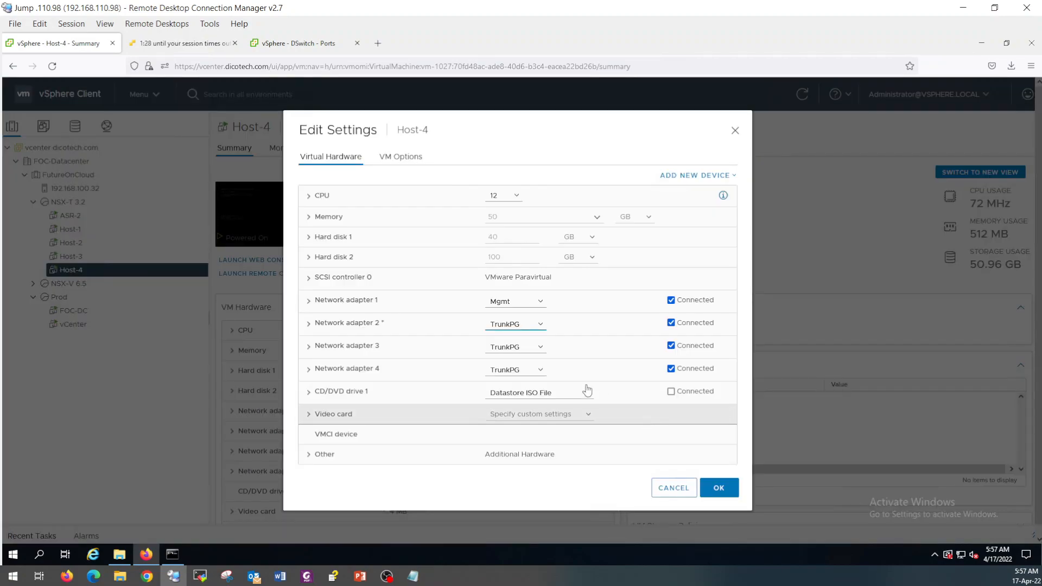
{"action": "left_click", "coordinate": [718, 487]}
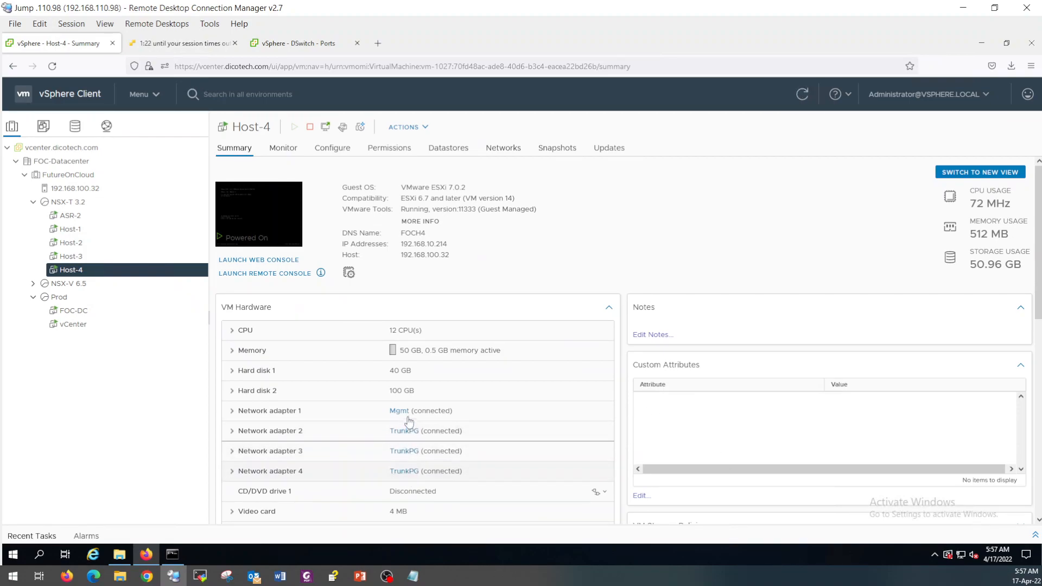
Return to the DSwitch Ports list.
{"action": "left_click", "coordinate": [300, 43]}
{"action": "left_click", "coordinate": [81, 45]}
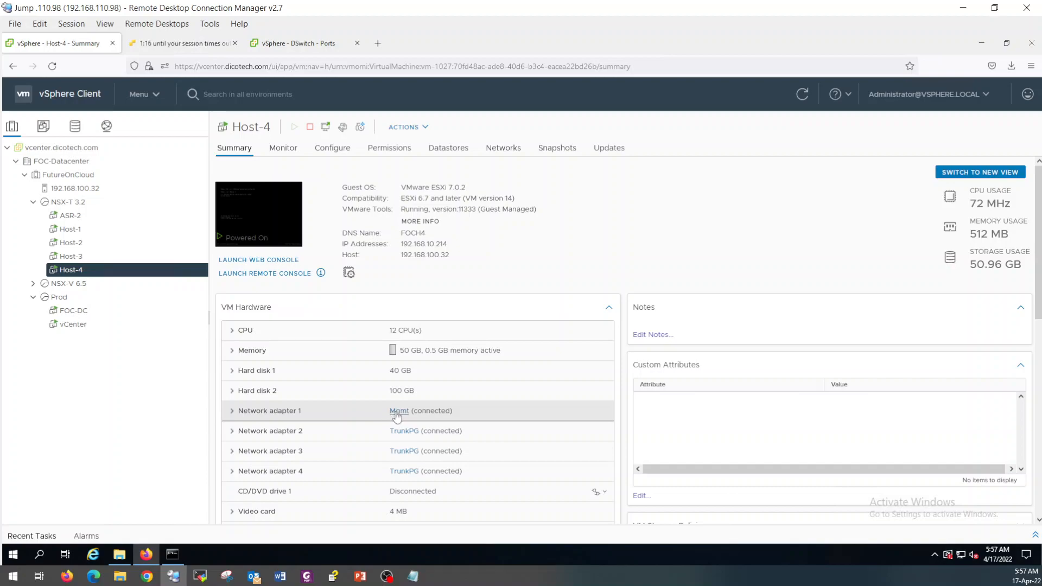
{"action": "left_click", "coordinate": [307, 44]}
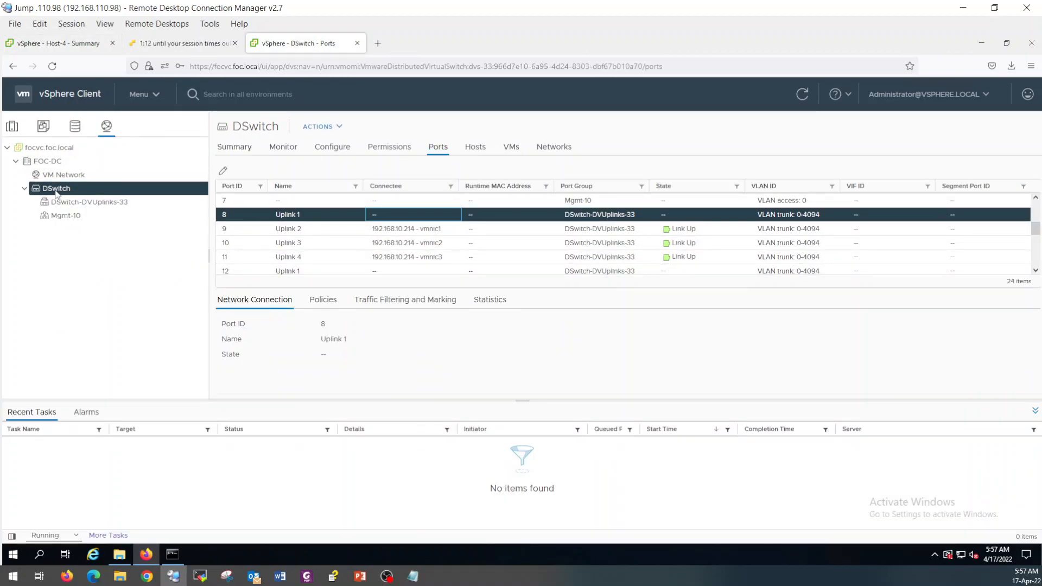
Inspect host 192.168.10.213's DSwitch Uplinks 2–4 and its vSwitch0 diagram.
{"action": "left_click", "coordinate": [13, 127]}
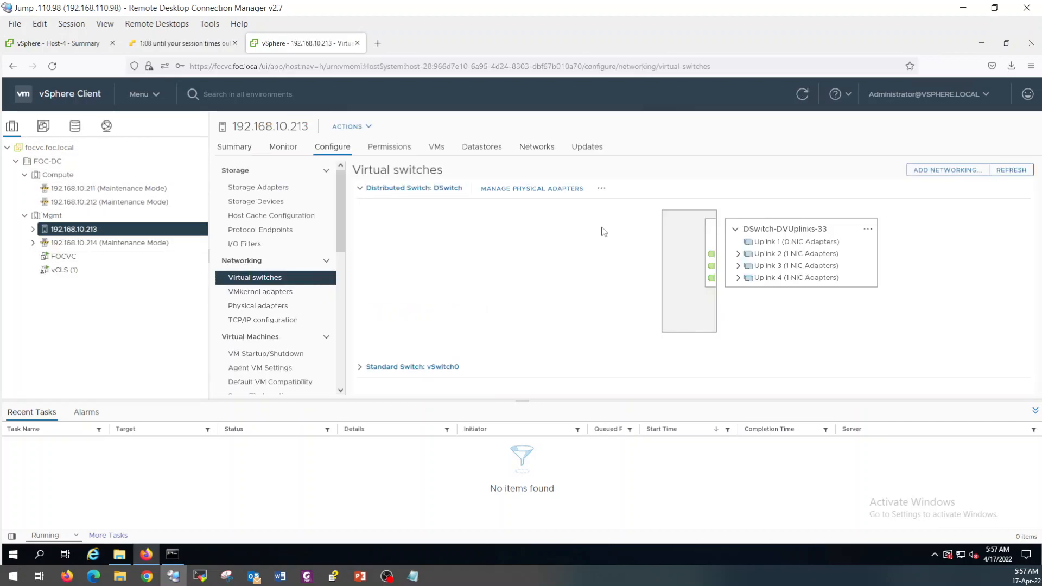
{"action": "left_click", "coordinate": [738, 254]}
{"action": "left_click", "coordinate": [738, 278]}
{"action": "left_click", "coordinate": [739, 304]}
{"action": "left_click", "coordinate": [760, 314]}
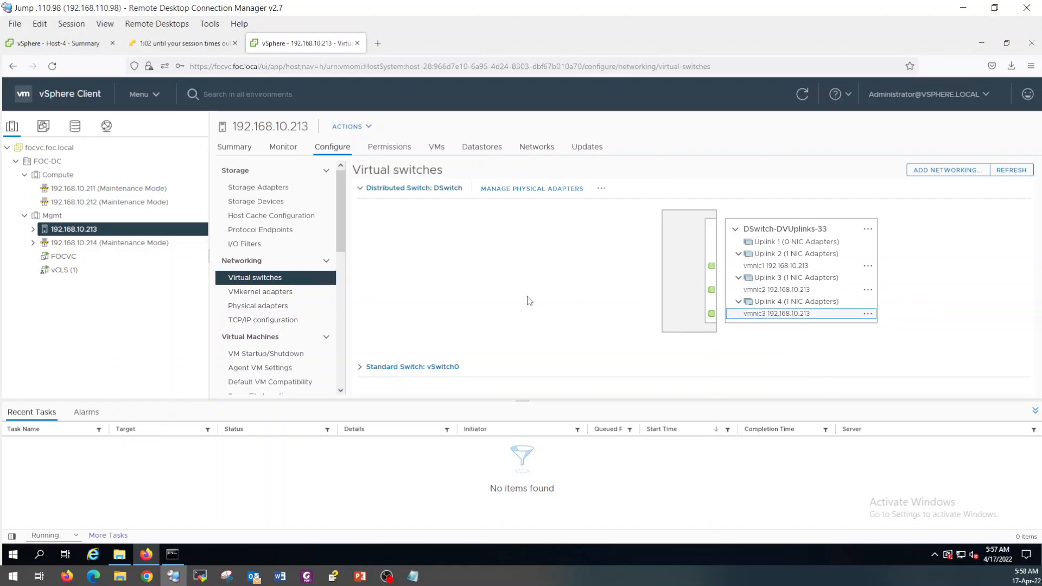
{"action": "left_click", "coordinate": [364, 368]}
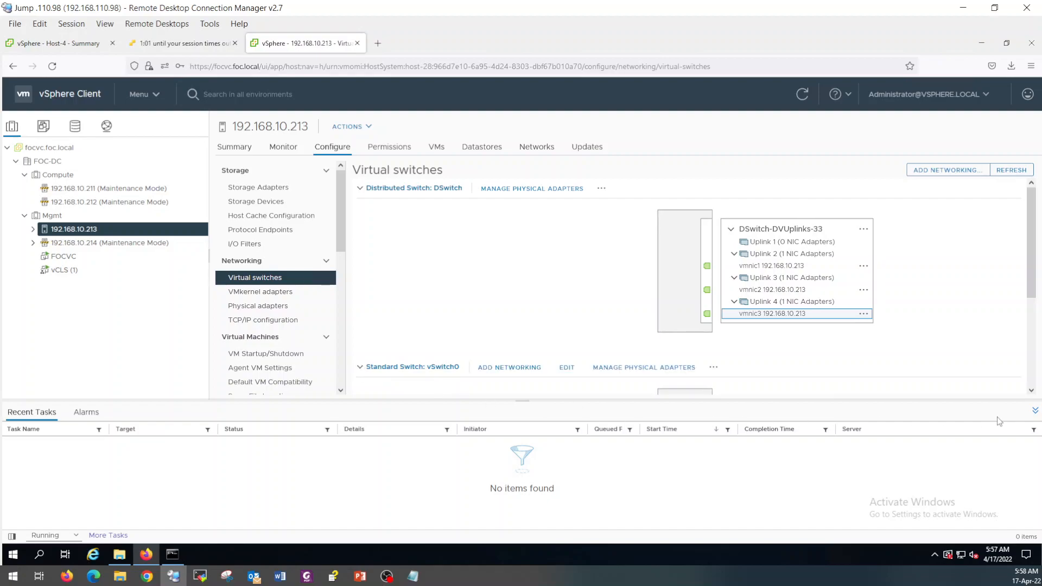
{"action": "left_click", "coordinate": [1034, 411]}
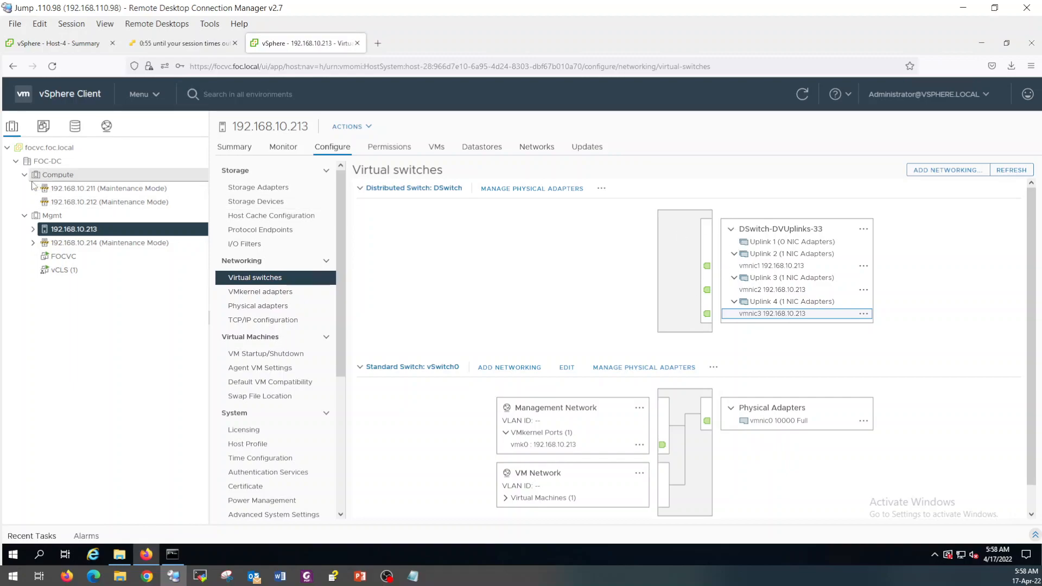
Show host 192.168.10.211's vSwitch0 and trace vmnic0 to vmk0 and VM Network.
{"action": "left_click", "coordinate": [107, 128]}
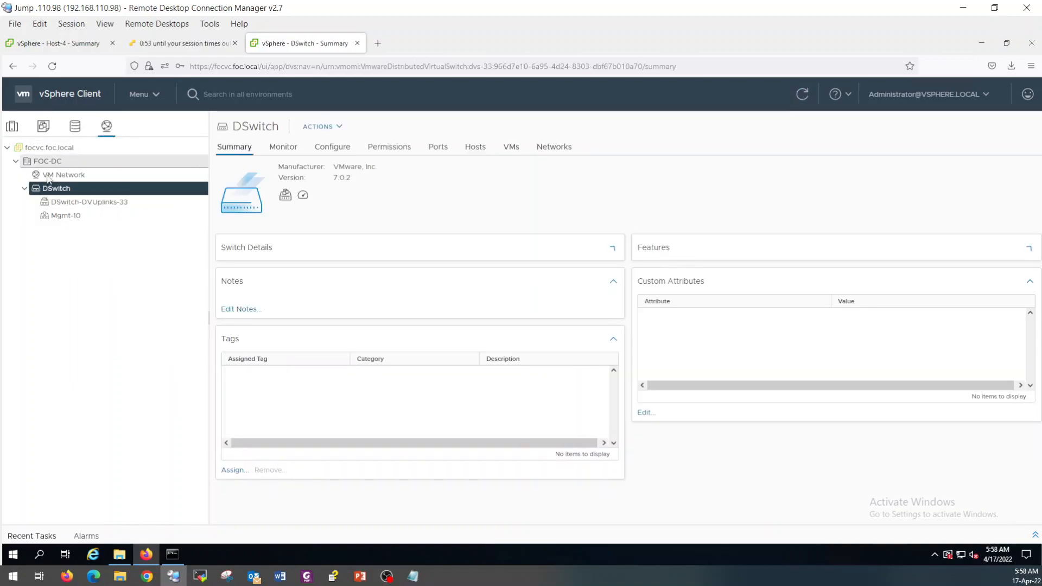
{"action": "left_click", "coordinate": [12, 126]}
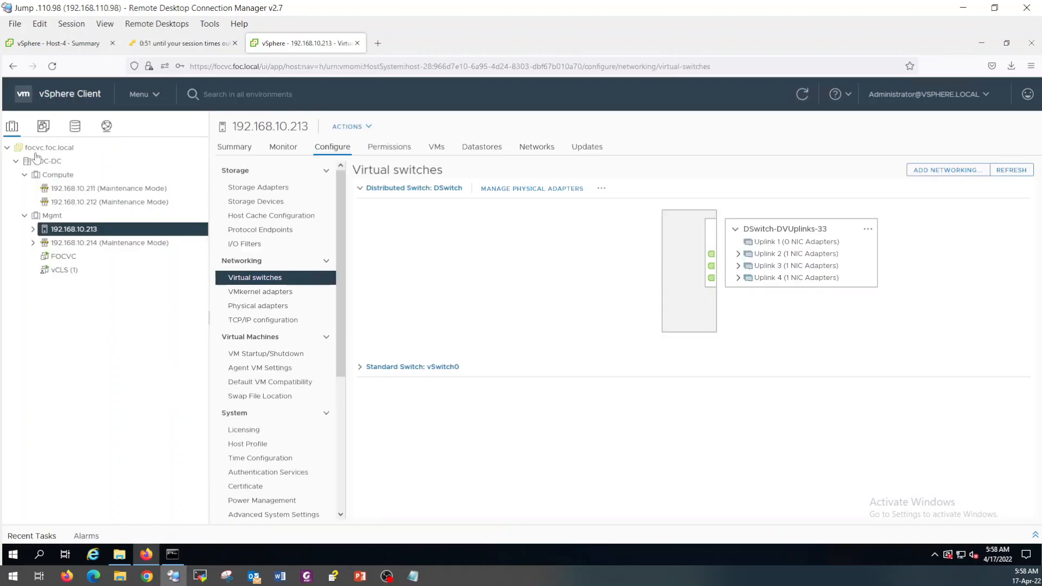
{"action": "left_click", "coordinate": [66, 188]}
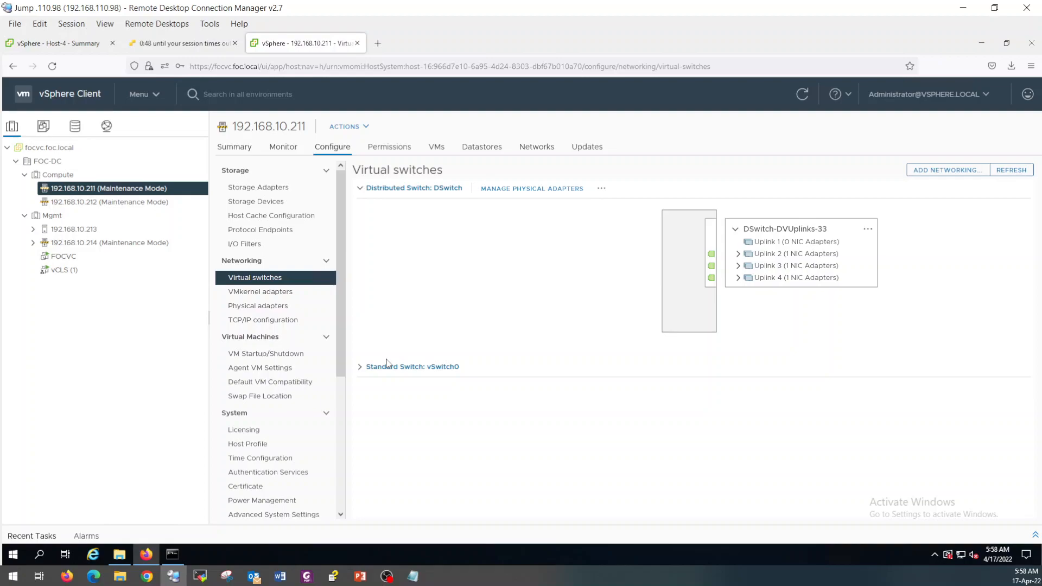
{"action": "left_click", "coordinate": [360, 367]}
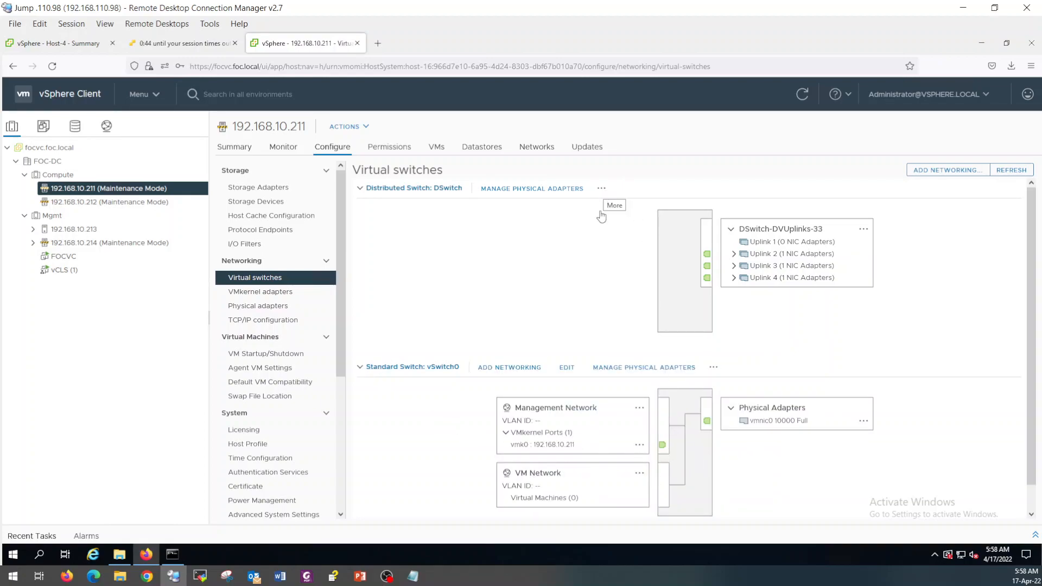
{"action": "left_click", "coordinate": [764, 423]}
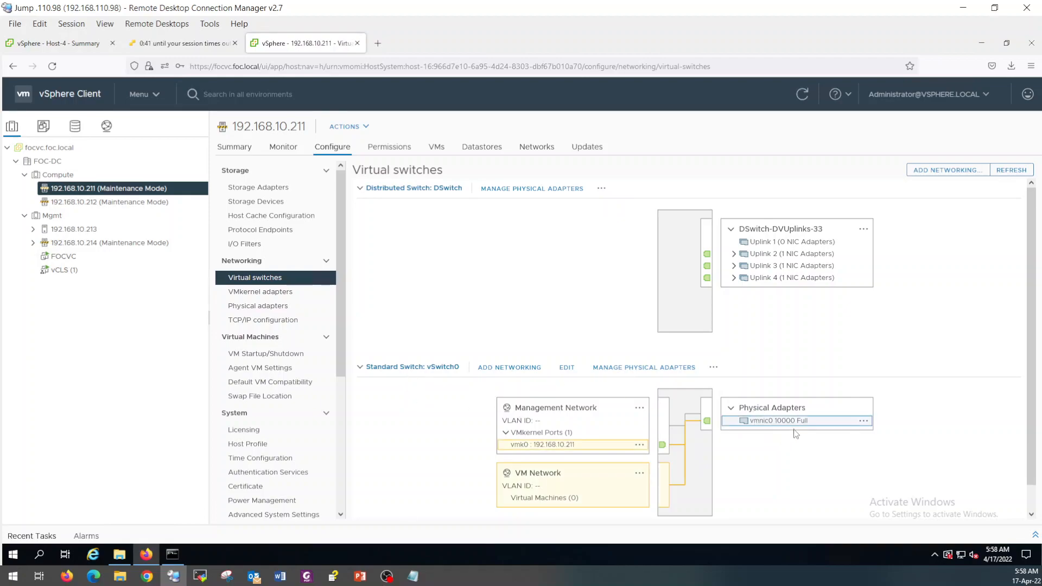
Start Migrate Networking on DSwitch and assign vmk0 to the Mgmt-10 port group.
{"action": "left_click", "coordinate": [602, 189]}
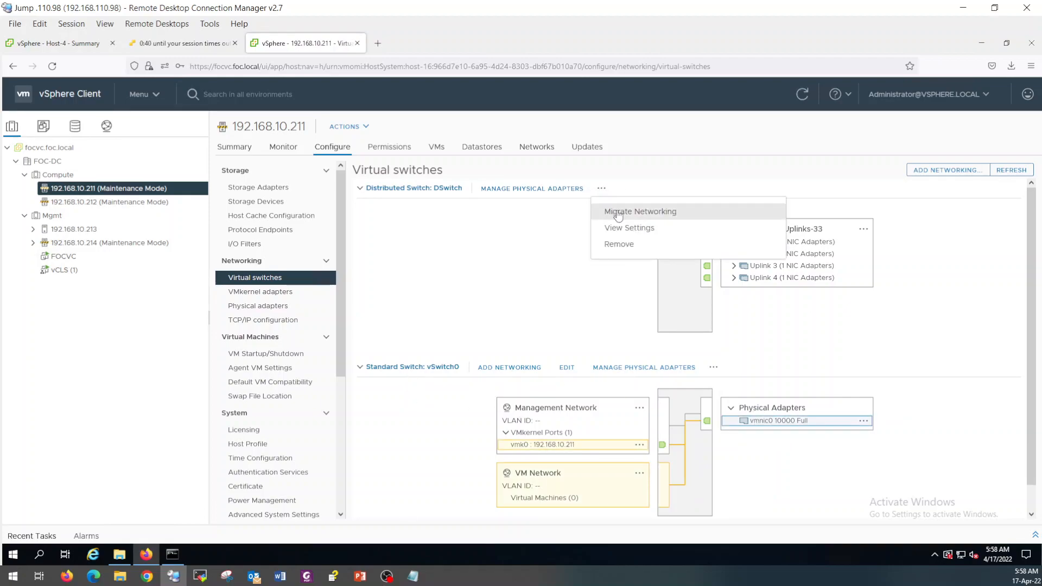
{"action": "left_click", "coordinate": [619, 212]}
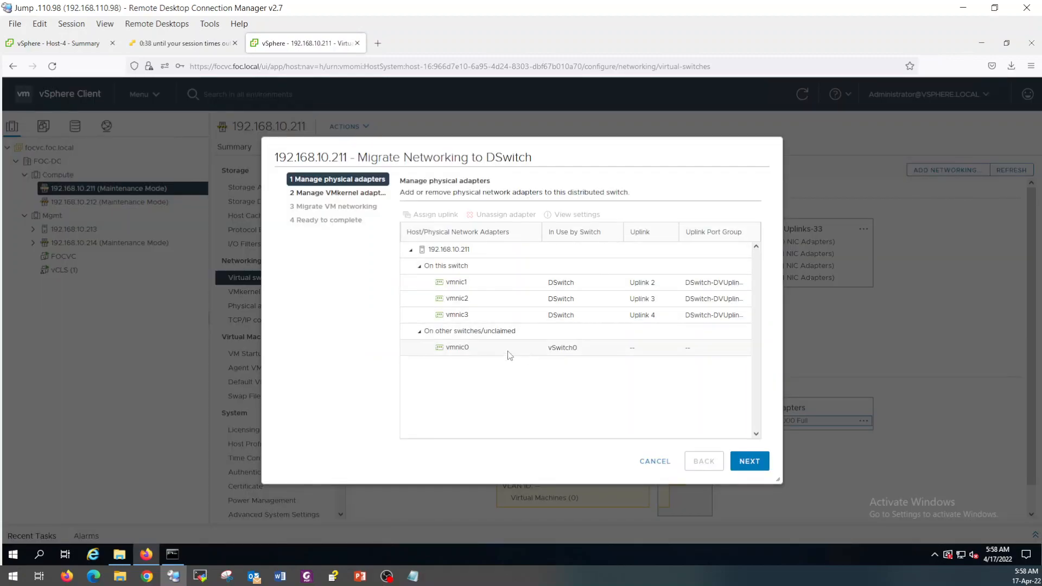
{"action": "left_click", "coordinate": [746, 460]}
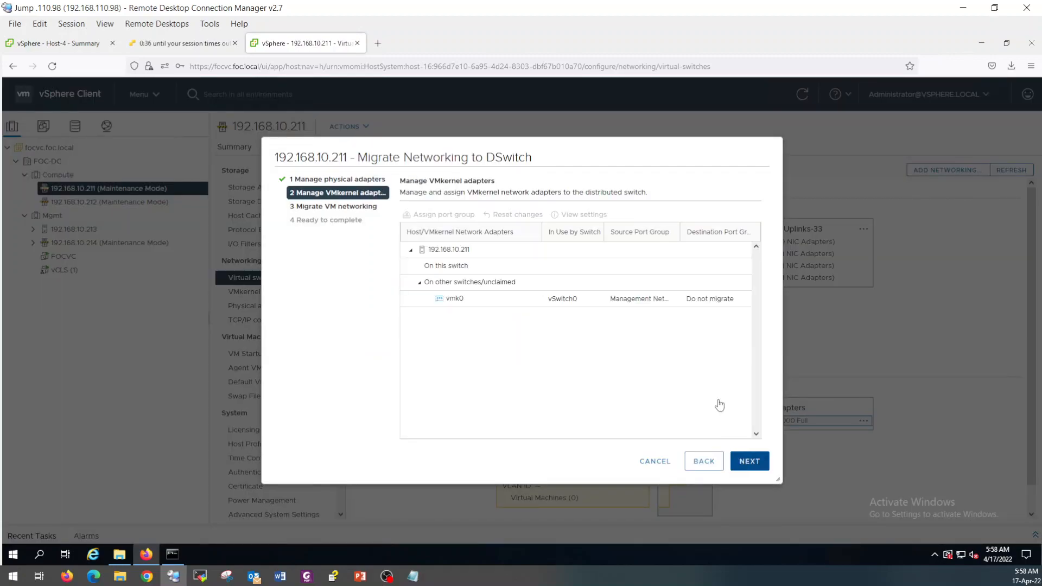
{"action": "left_click", "coordinate": [487, 303]}
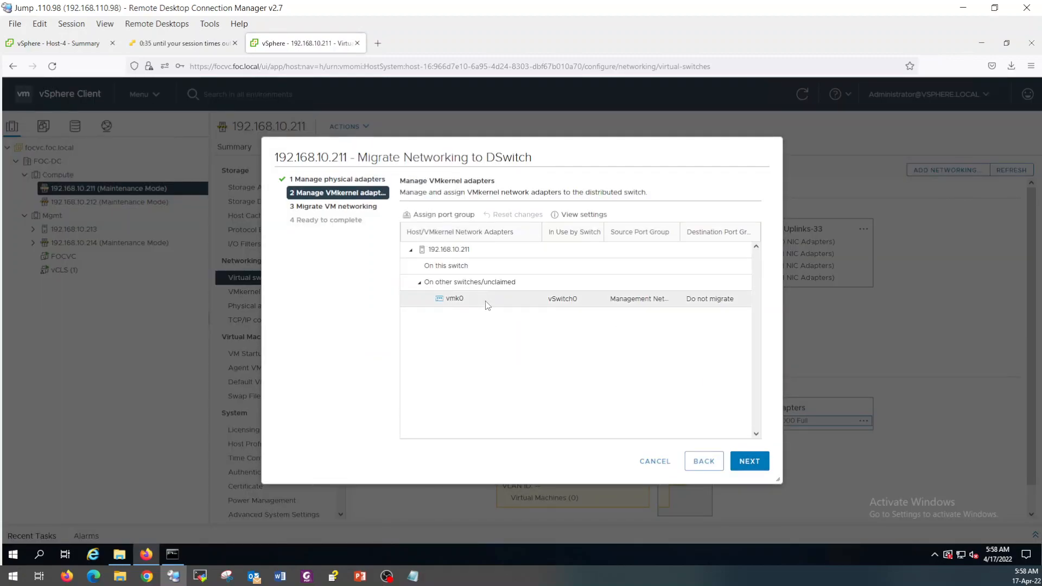
{"action": "left_click", "coordinate": [446, 215]}
{"action": "left_click", "coordinate": [487, 272]}
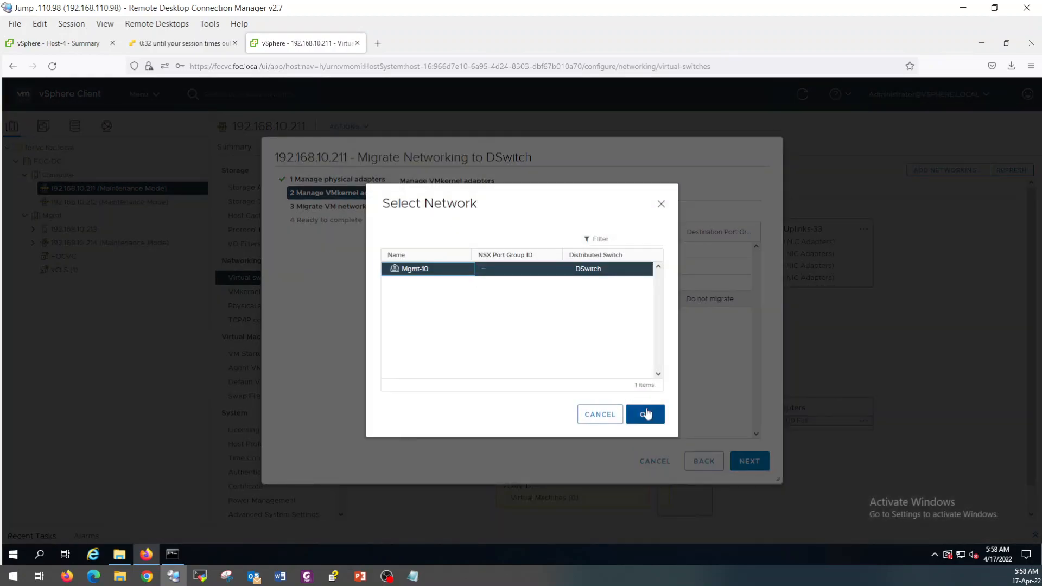
{"action": "left_click", "coordinate": [644, 413]}
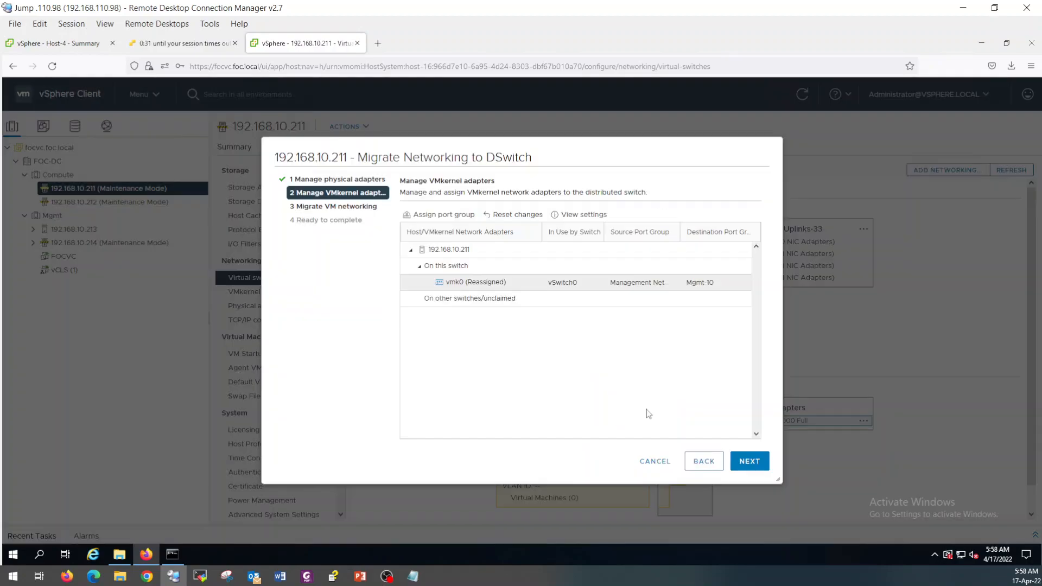
Leave VM networking unmigrated and finish the wizard.
{"action": "left_click", "coordinate": [747, 462]}
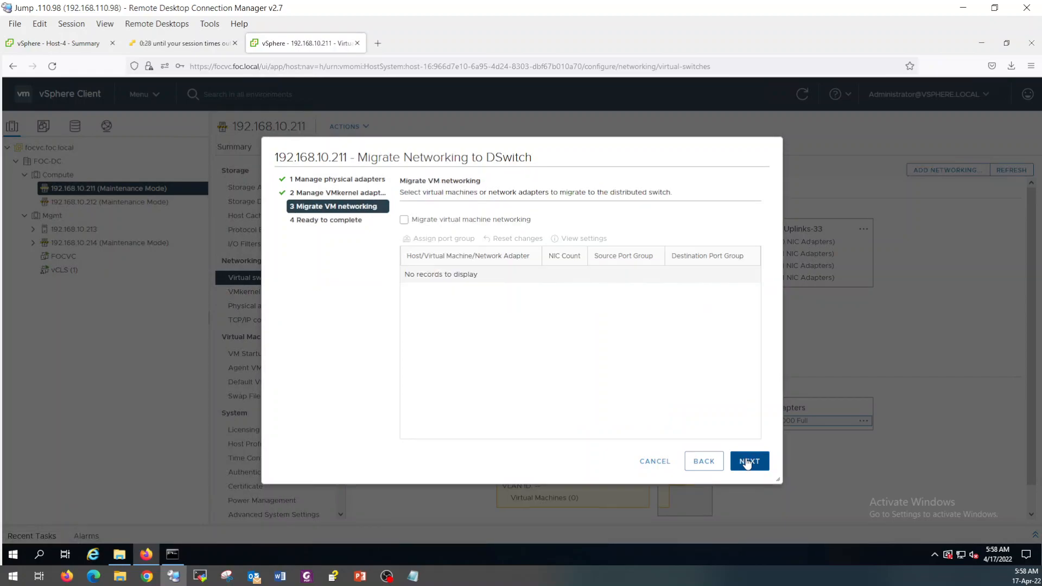
{"action": "left_click", "coordinate": [403, 219]}
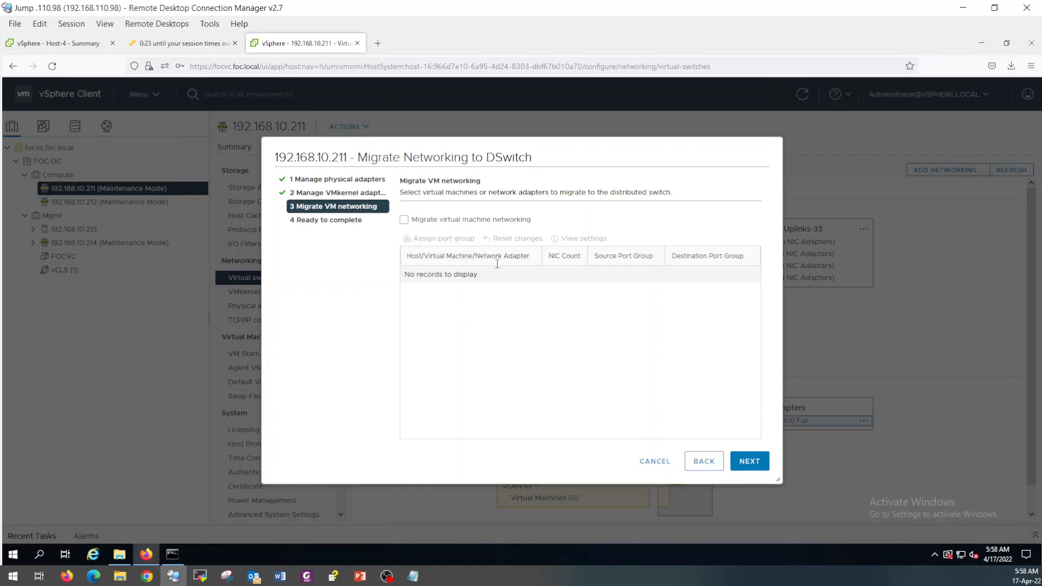
{"action": "left_click", "coordinate": [745, 461]}
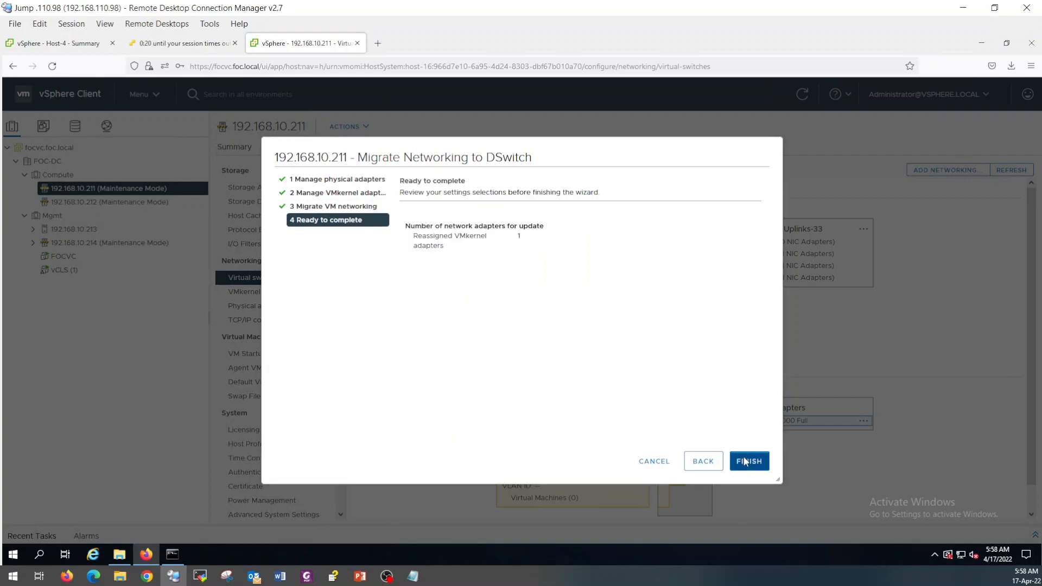
{"action": "left_click", "coordinate": [745, 460]}
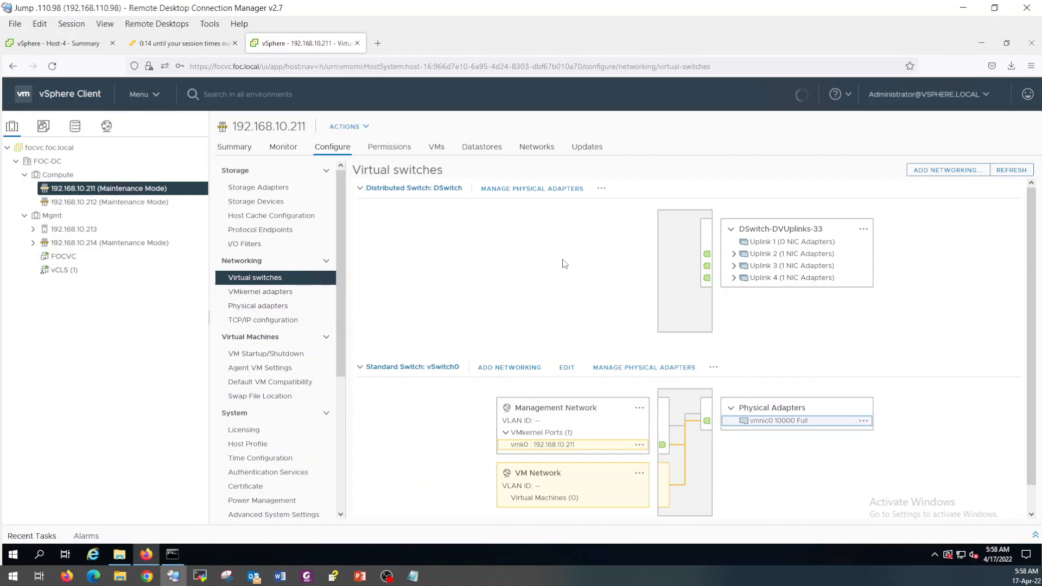
See the failed network update in Recent Tasks, then view Mgmt-10's Summary with hosts 192.168.10.211–214.
{"action": "left_click", "coordinate": [1035, 536]}
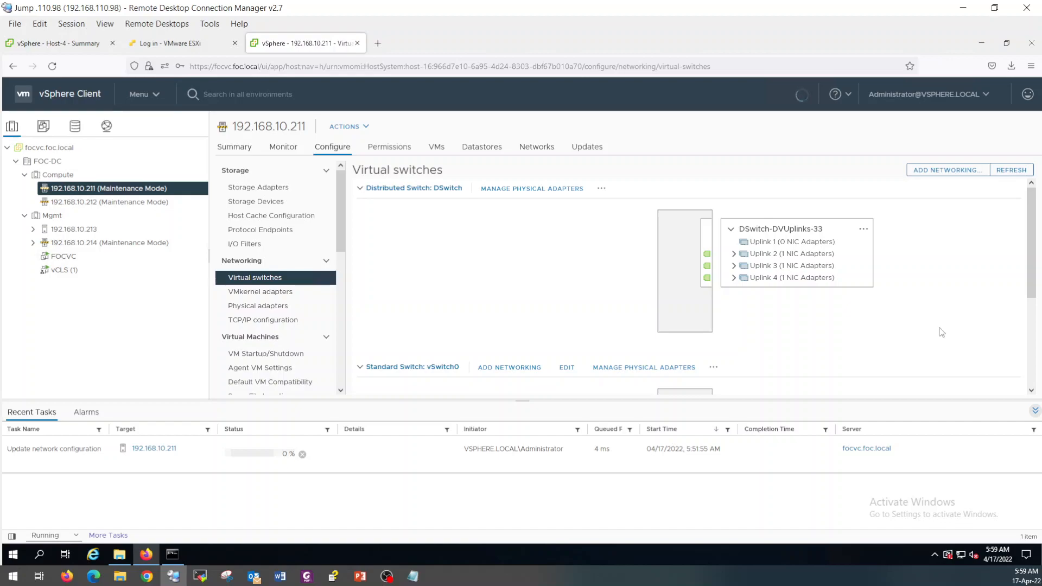
{"action": "mouse_move", "coordinate": [997, 553]}
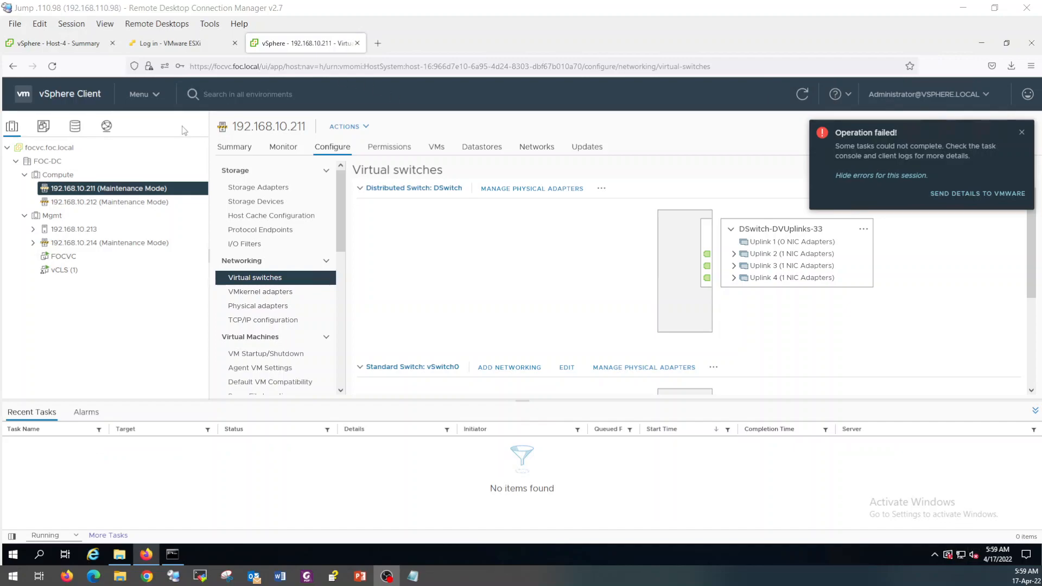
{"action": "left_click", "coordinate": [110, 132]}
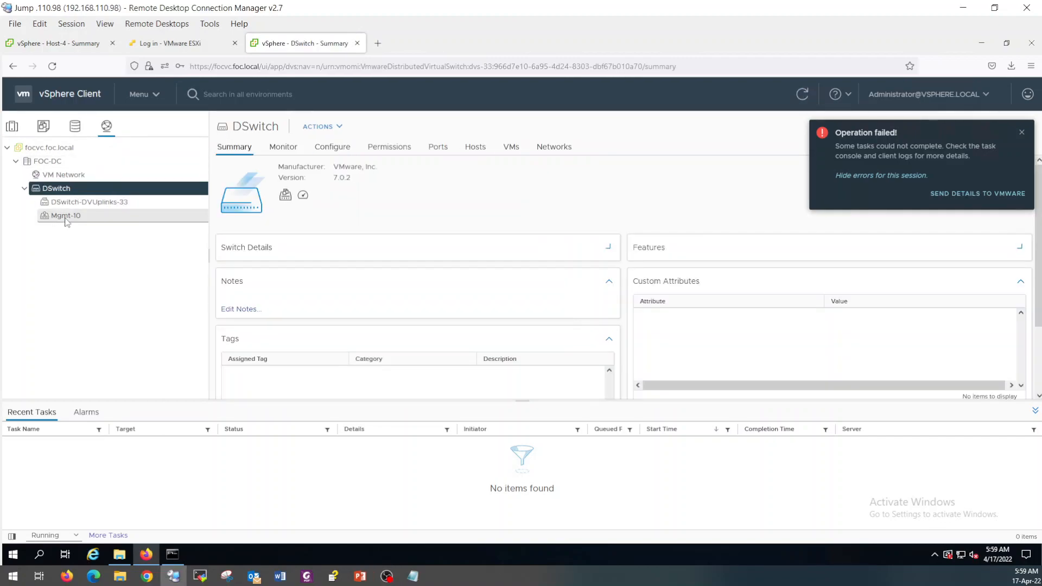
{"action": "left_click", "coordinate": [65, 216]}
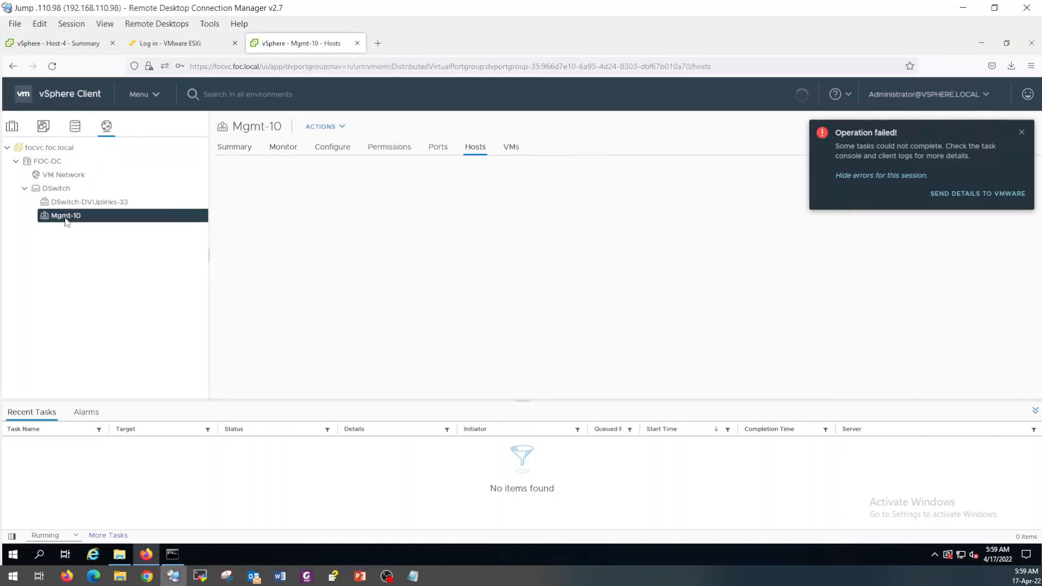
{"action": "left_click", "coordinate": [243, 148]}
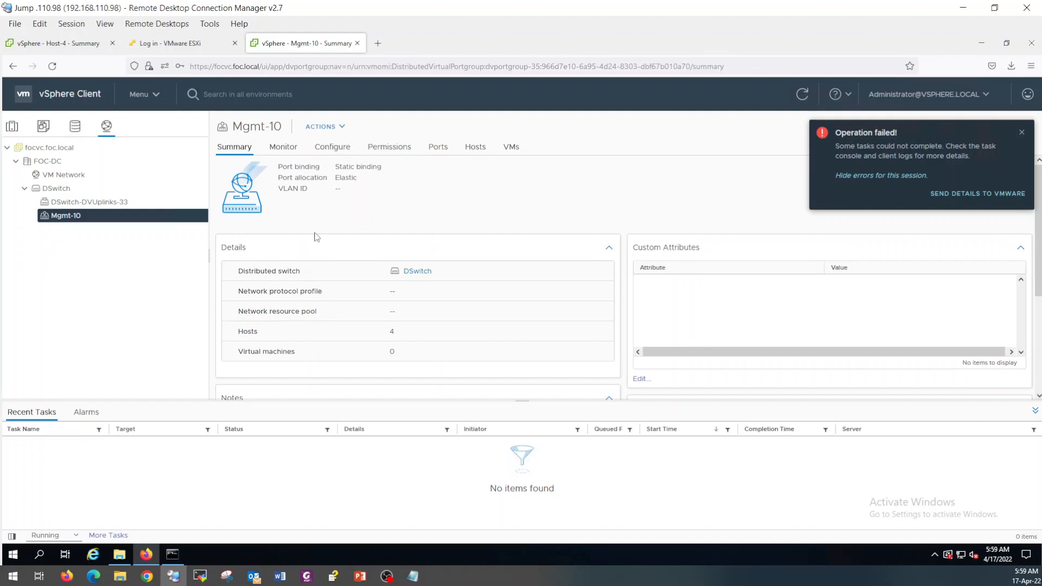
Set the Mgmt-10 port group's VLAN type to VLAN with ID 10.
{"action": "right_click", "coordinate": [73, 221]}
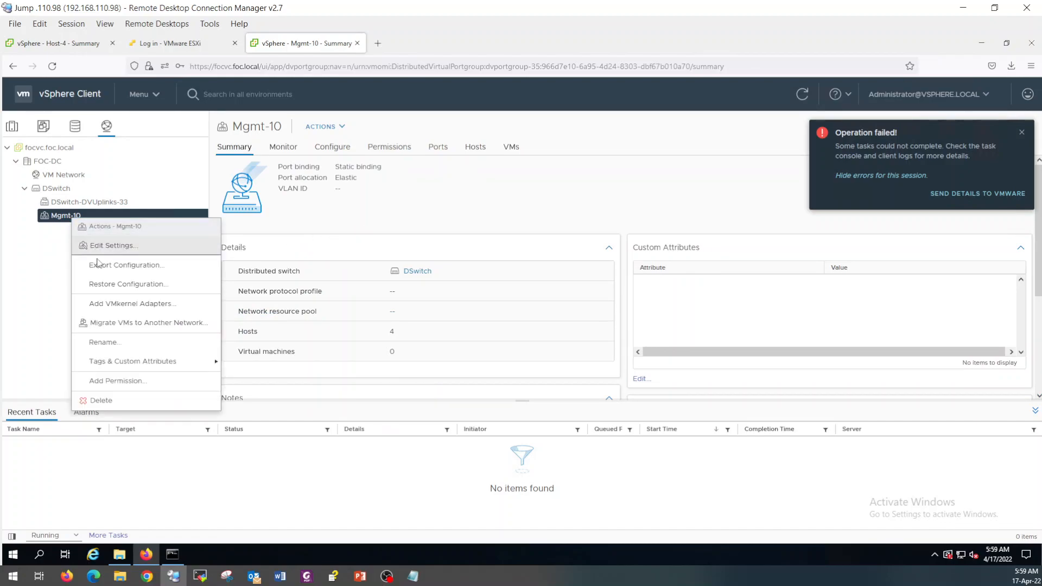
{"action": "left_click", "coordinate": [113, 246]}
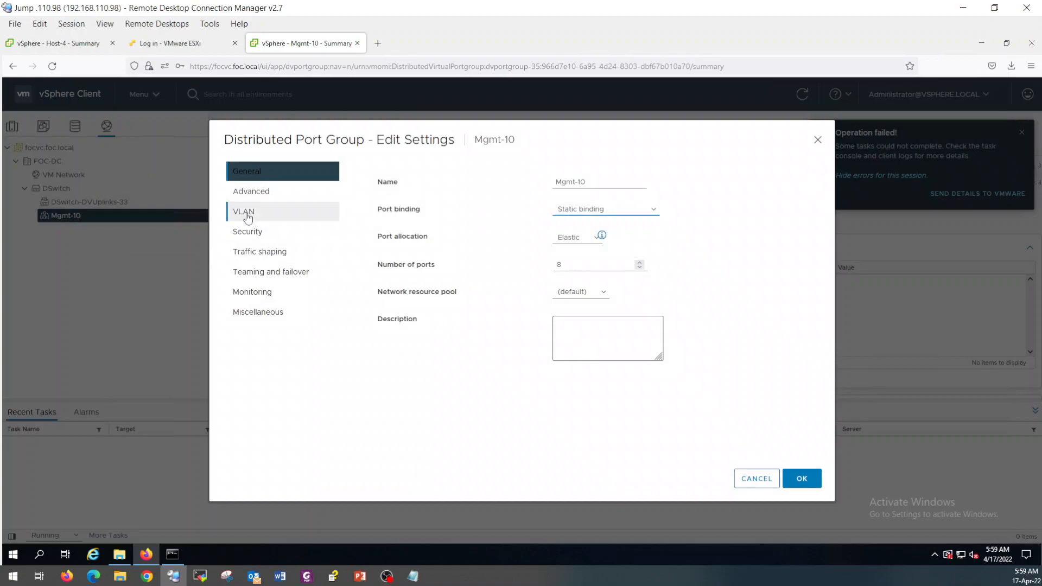
{"action": "left_click", "coordinate": [248, 217]}
{"action": "left_click", "coordinate": [590, 179]}
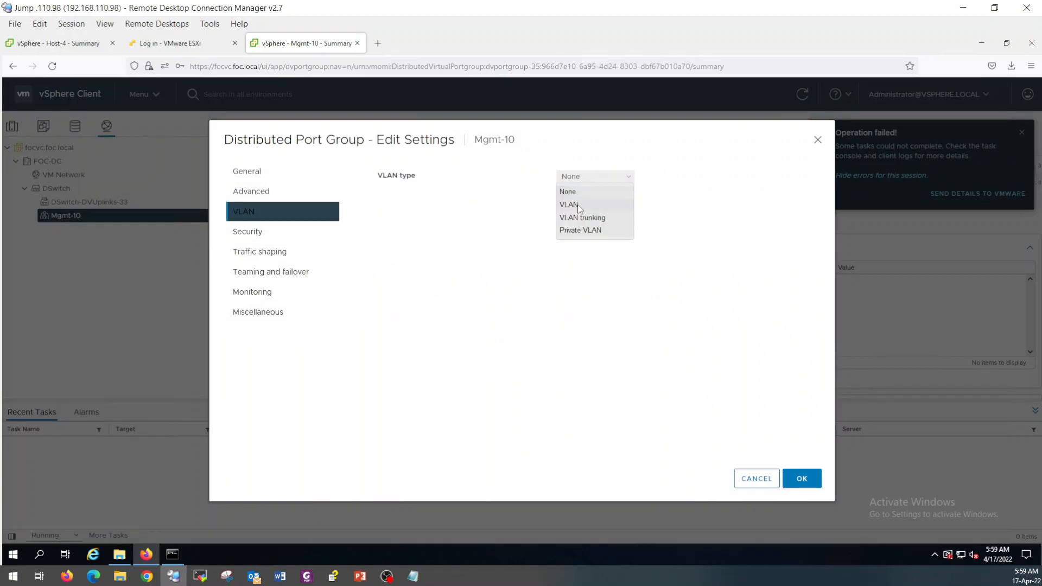
{"action": "left_click", "coordinate": [579, 205]}
{"action": "left_click", "coordinate": [581, 205]}
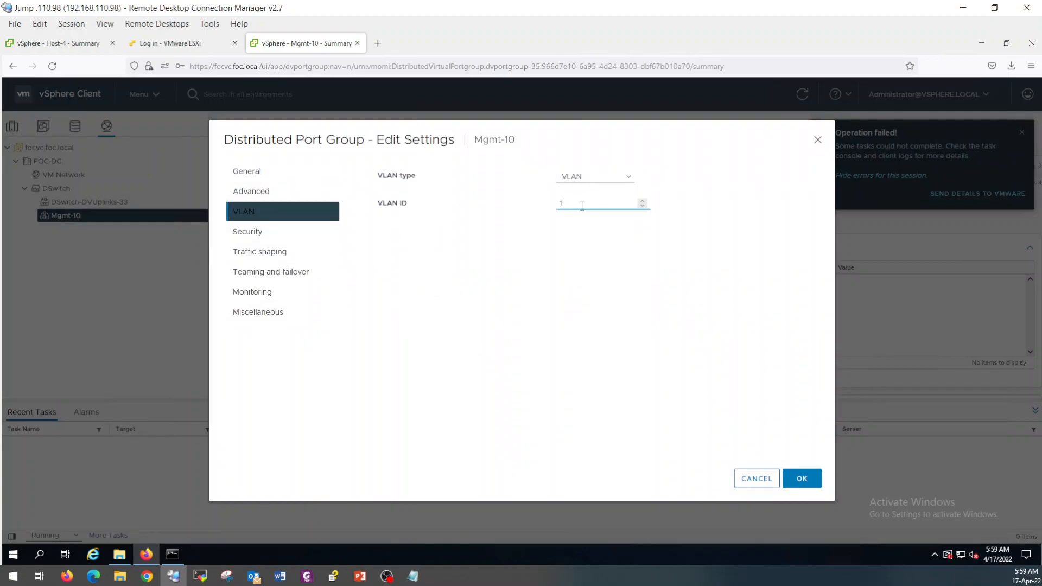
{"action": "left_click", "coordinate": [813, 474]}
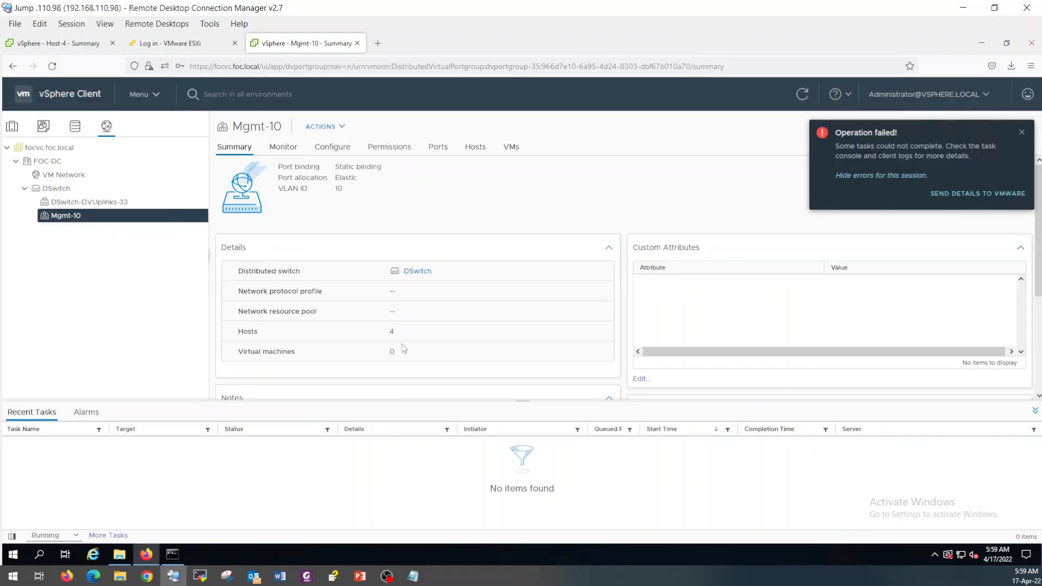
Review Mgmt-10's Policies page to confirm VLAN ID 10.
{"action": "left_click", "coordinate": [326, 149]}
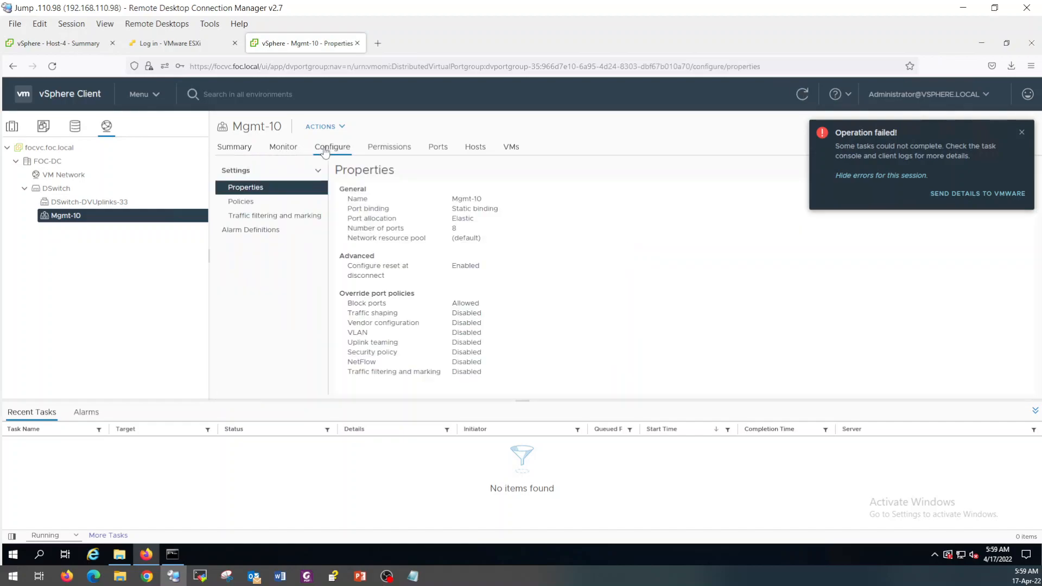
{"action": "left_click", "coordinate": [1034, 411]}
{"action": "left_click", "coordinate": [1021, 132]}
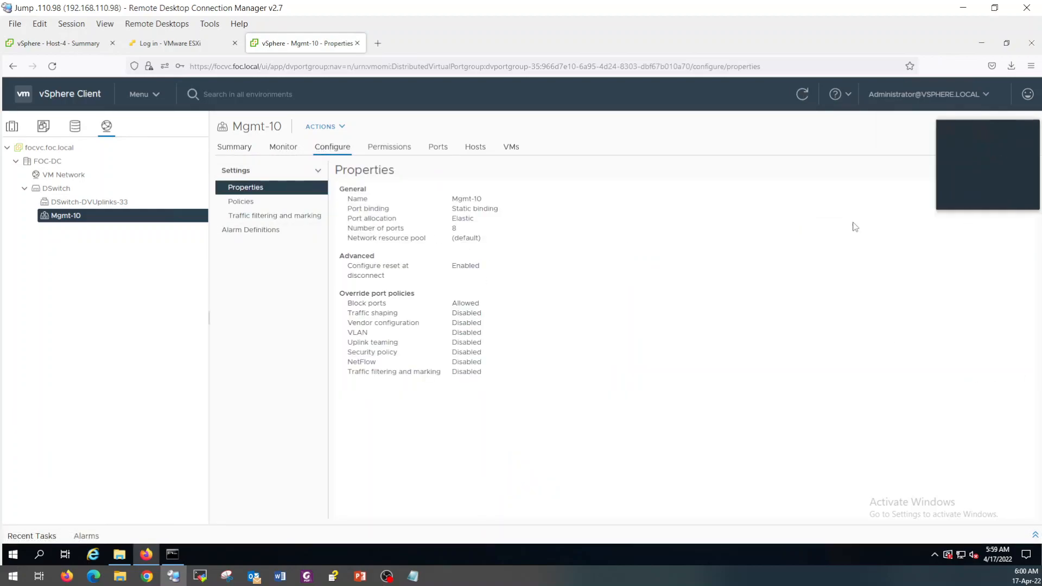
{"action": "left_click", "coordinate": [244, 205]}
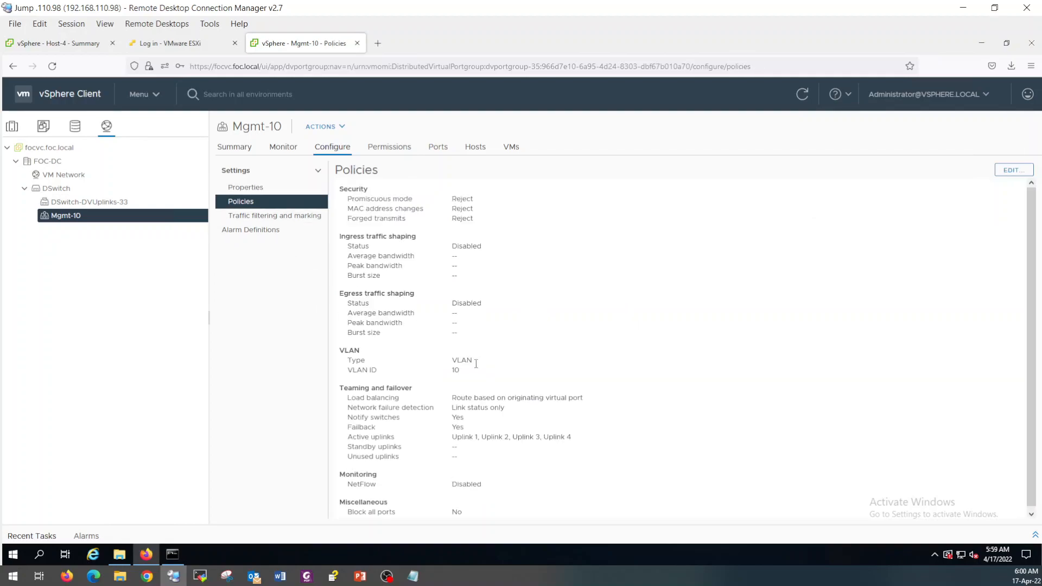
Go back to host 192.168.10.211 and start Migrate Networking on DSwitch.
{"action": "left_click_drag", "start_coordinate": [462, 371], "coordinate": [451, 371]}
{"action": "left_click", "coordinate": [17, 128]}
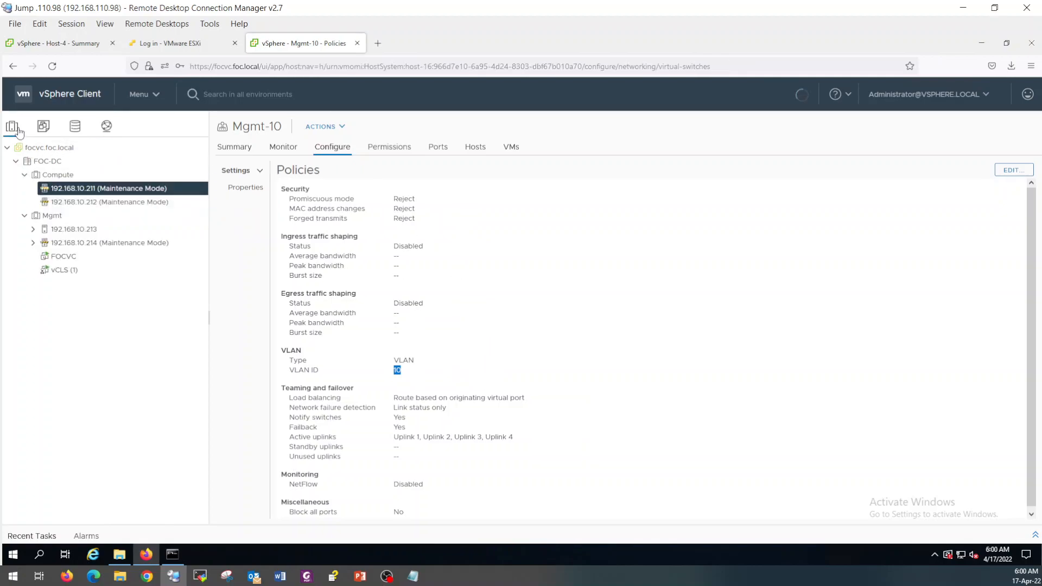
{"action": "left_click", "coordinate": [602, 190]}
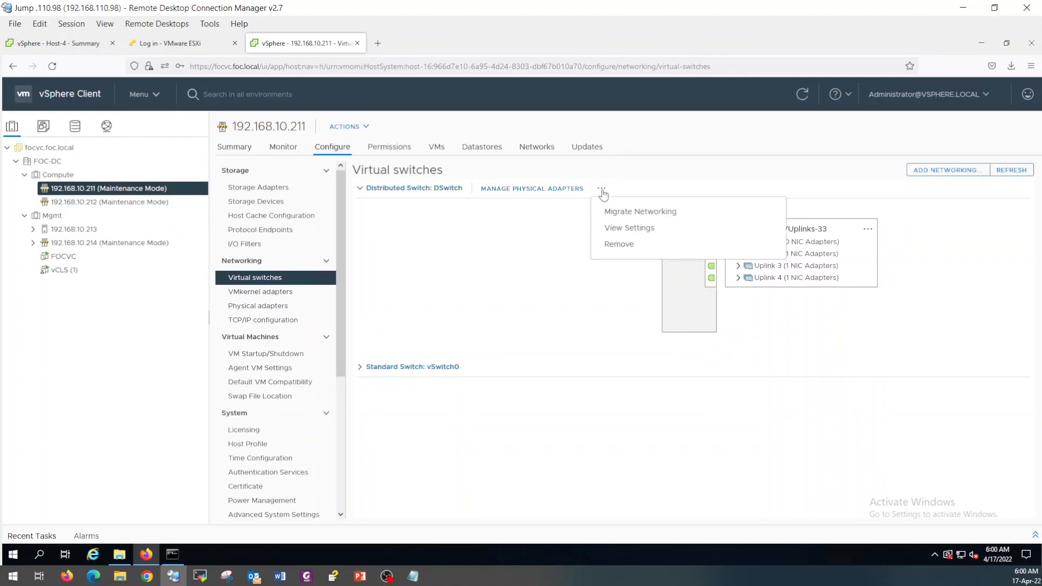
{"action": "left_click", "coordinate": [618, 212]}
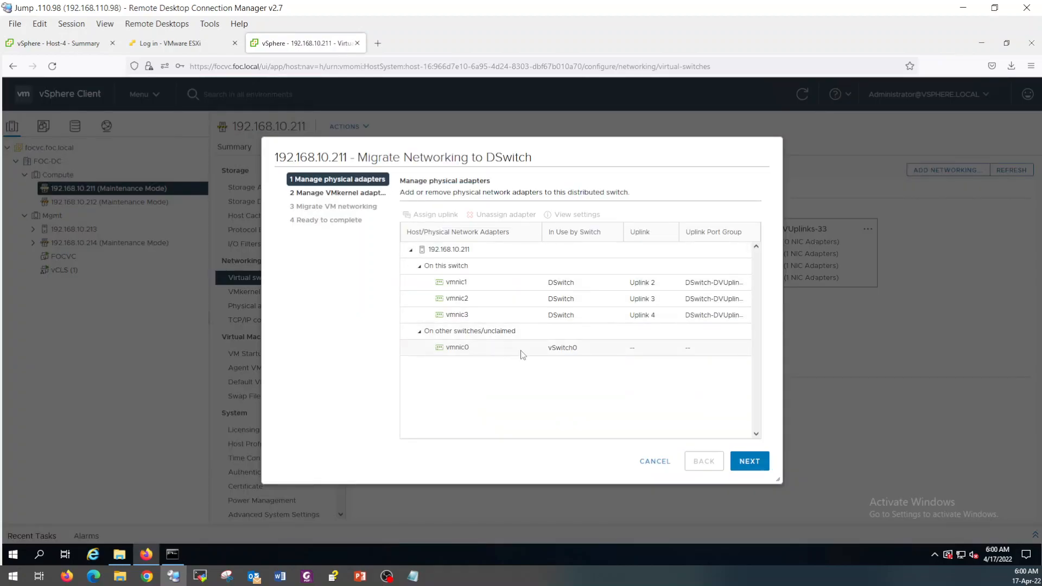
Assign vmk0 to Mgmt-10 and complete the migration wizard.
{"action": "left_click", "coordinate": [749, 460]}
{"action": "left_click", "coordinate": [486, 300]}
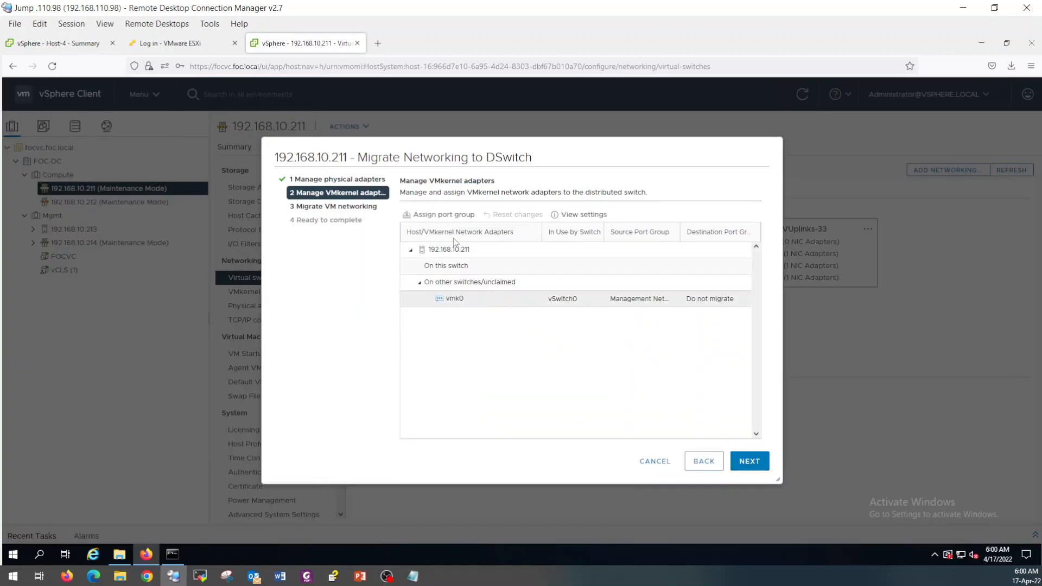
{"action": "left_click", "coordinate": [440, 215]}
{"action": "left_click", "coordinate": [428, 270]}
{"action": "left_click", "coordinate": [645, 414]}
{"action": "left_click", "coordinate": [750, 463]}
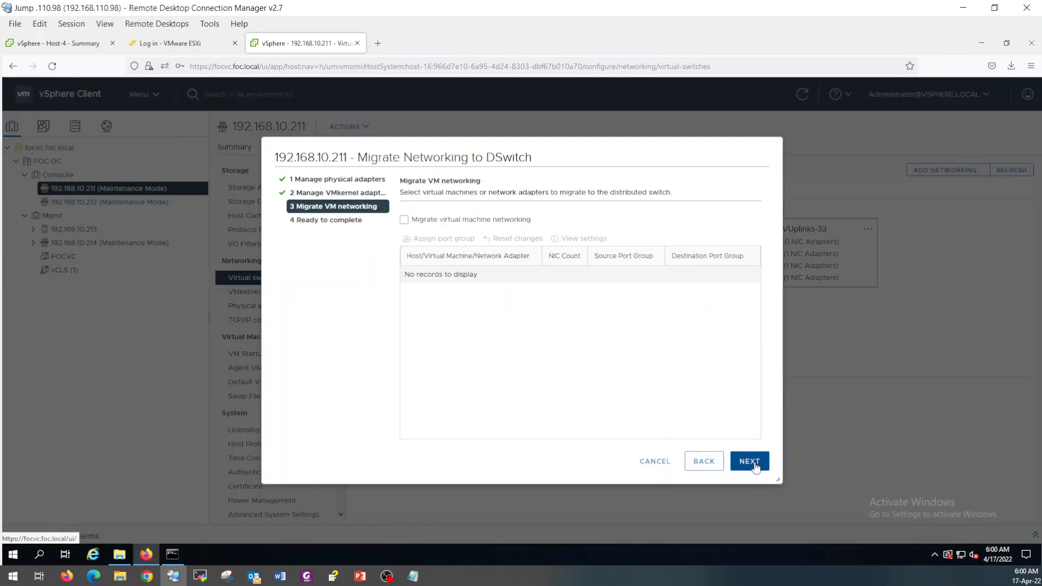
{"action": "left_click", "coordinate": [750, 462]}
{"action": "left_click", "coordinate": [755, 463]}
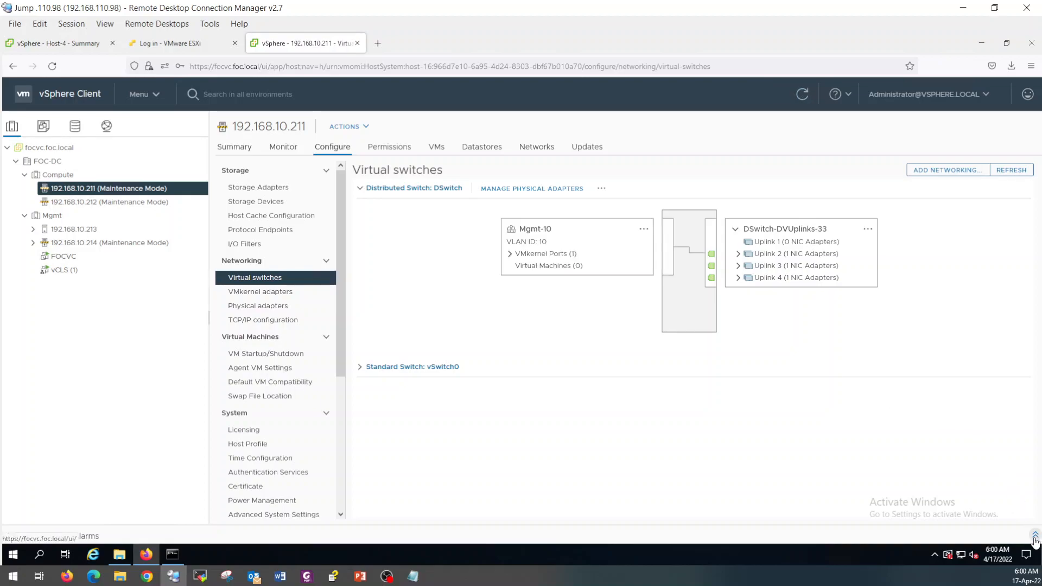
Check vmk0 on Mgmt-10 and what vmnic0 still connects to on vSwitch0.
{"action": "left_click", "coordinate": [509, 254]}
{"action": "left_click", "coordinate": [543, 266]}
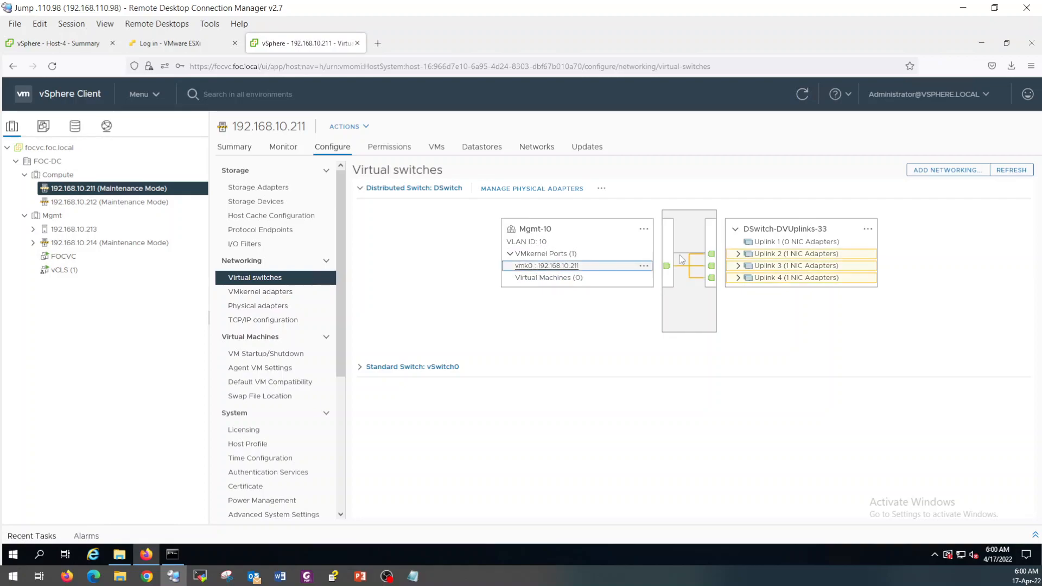
{"action": "left_click", "coordinate": [360, 367]}
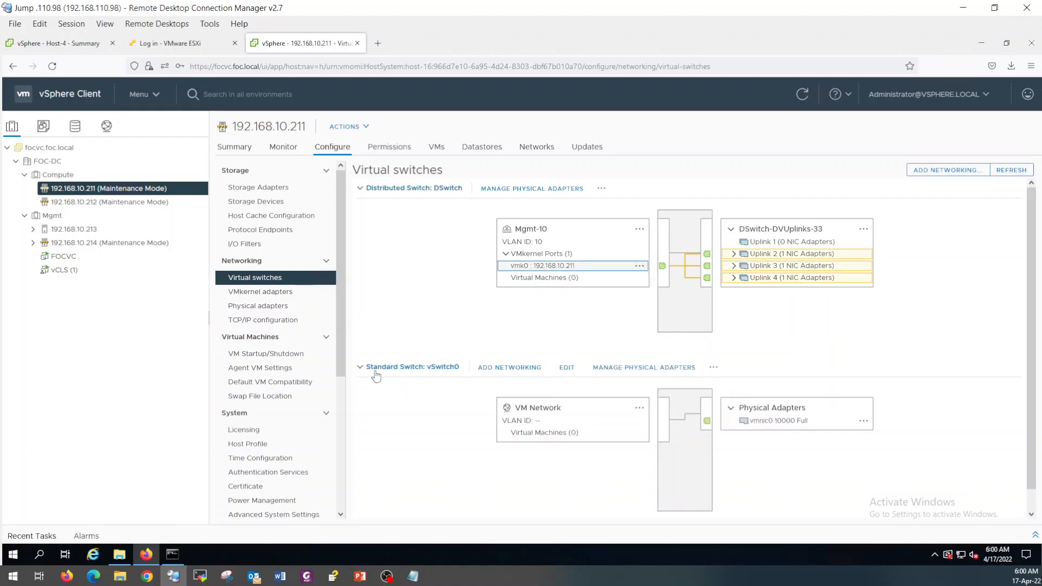
{"action": "left_click", "coordinate": [774, 429]}
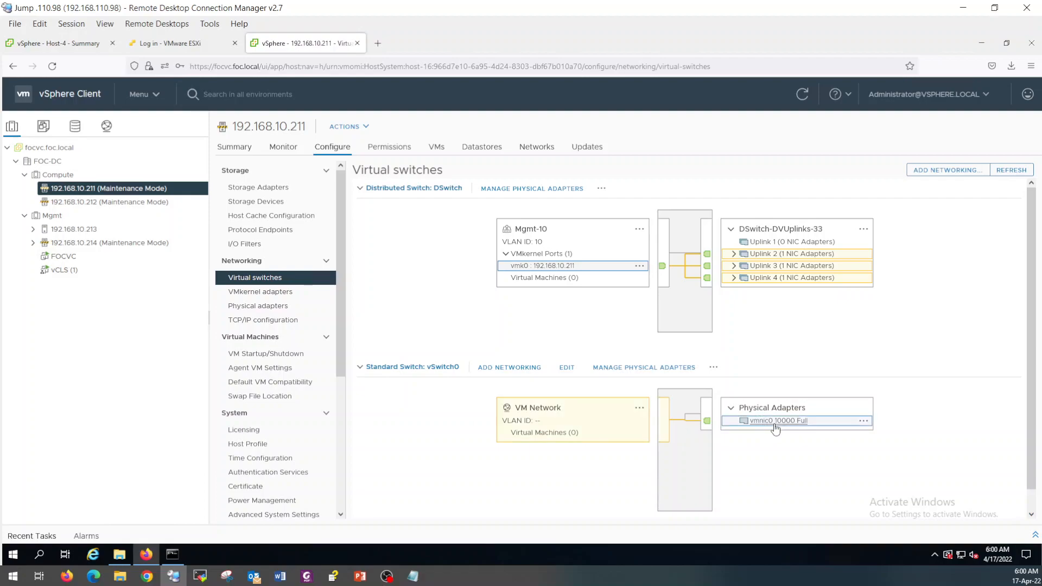
Migrate vmnic0 to DSwitch Uplink 1 through the Migrate Networking wizard.
{"action": "left_click", "coordinate": [601, 189]}
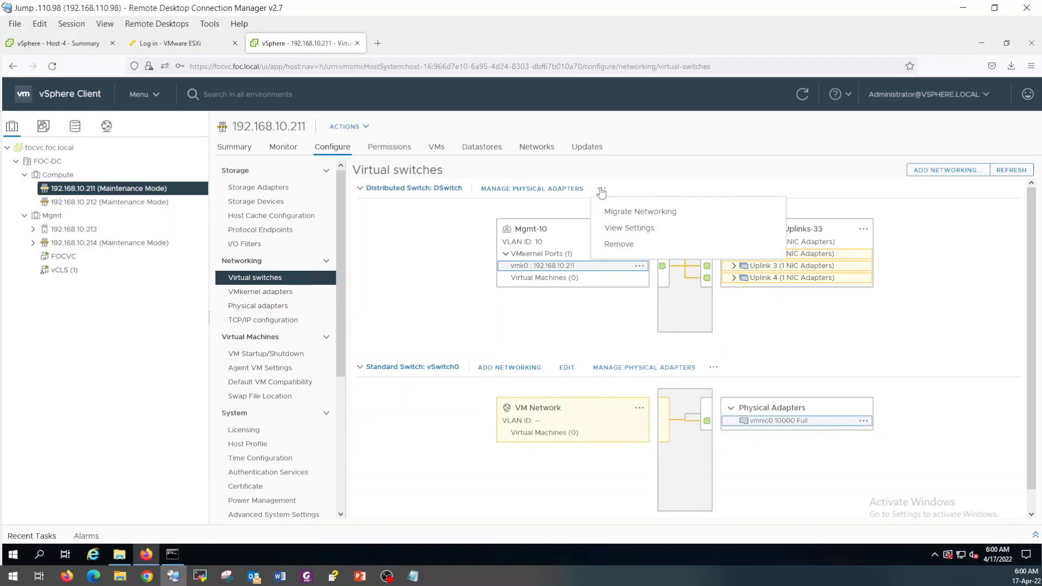
{"action": "left_click", "coordinate": [610, 210]}
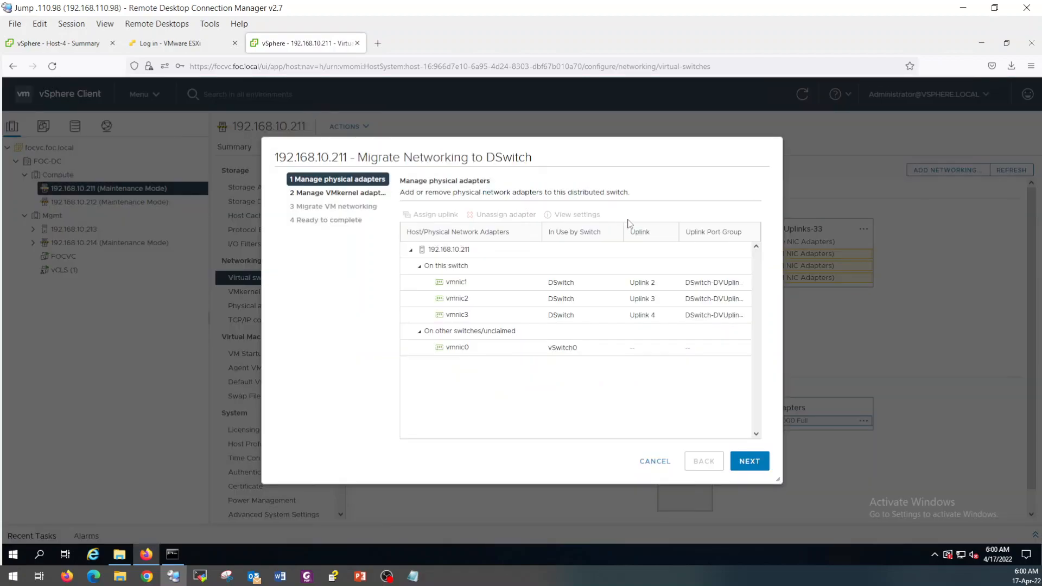
{"action": "left_click", "coordinate": [481, 356]}
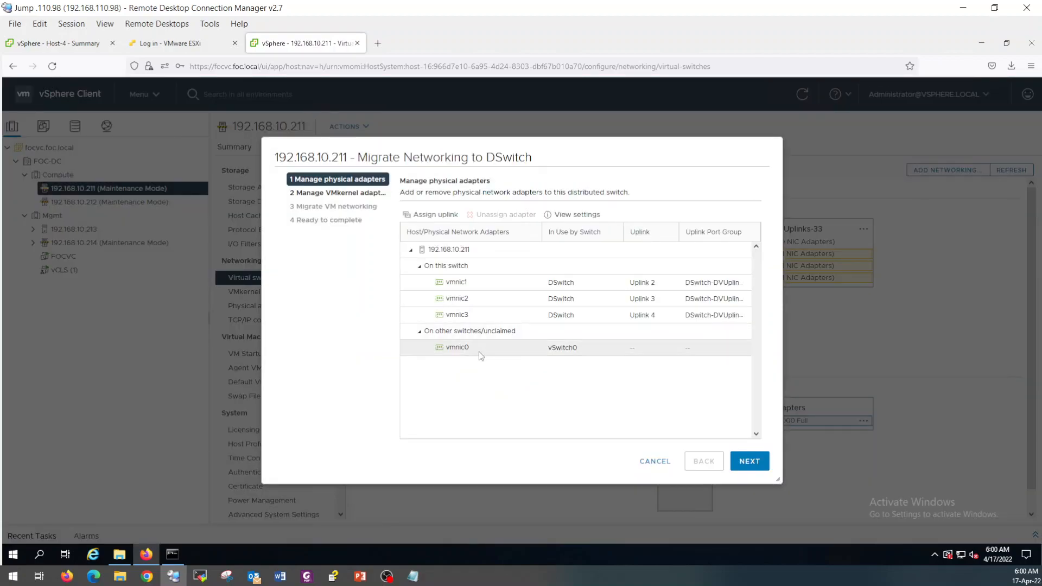
{"action": "left_click", "coordinate": [431, 215]}
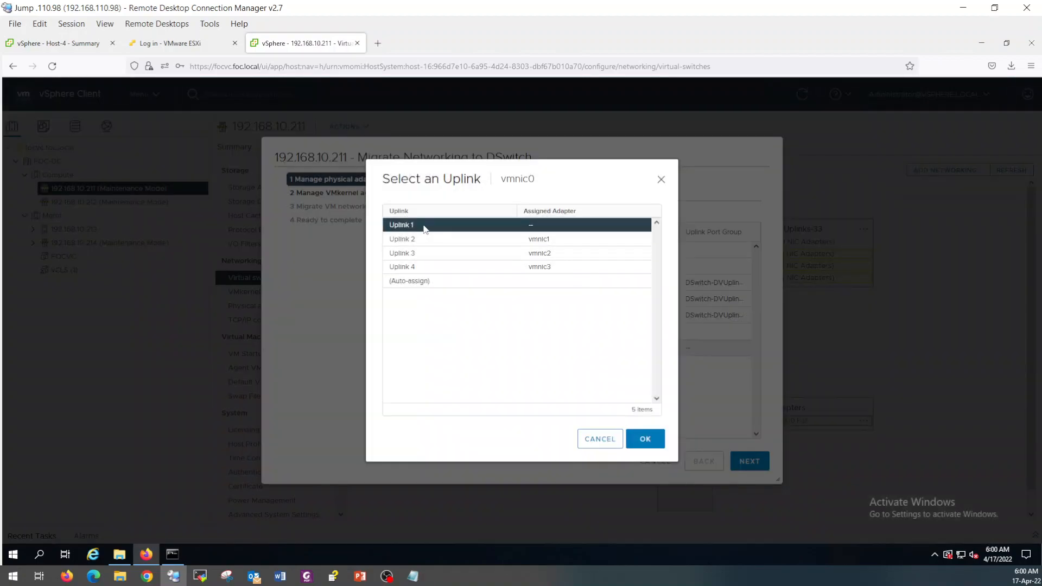
{"action": "left_click", "coordinate": [646, 438]}
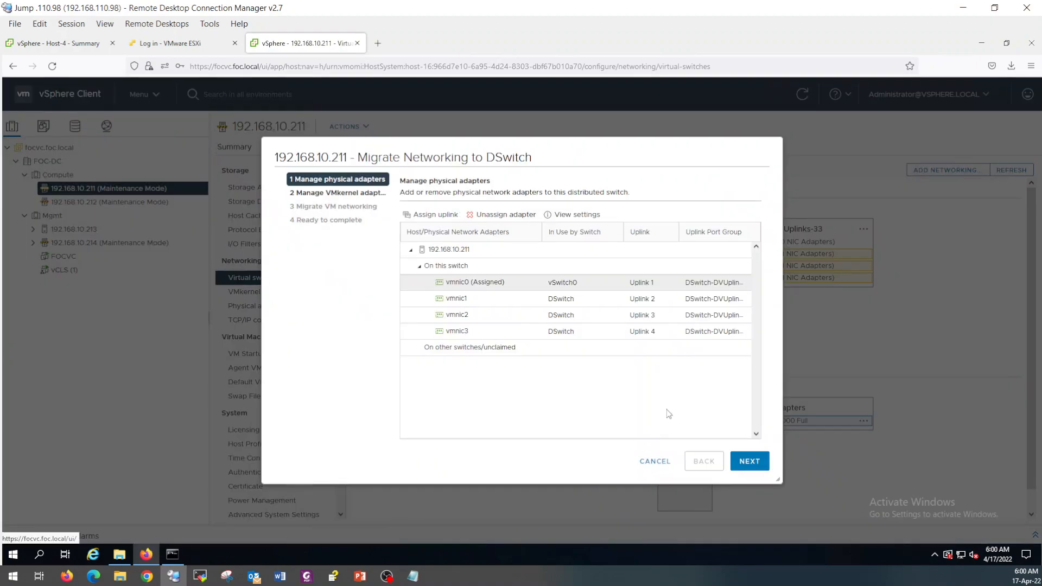
{"action": "left_click", "coordinate": [743, 462]}
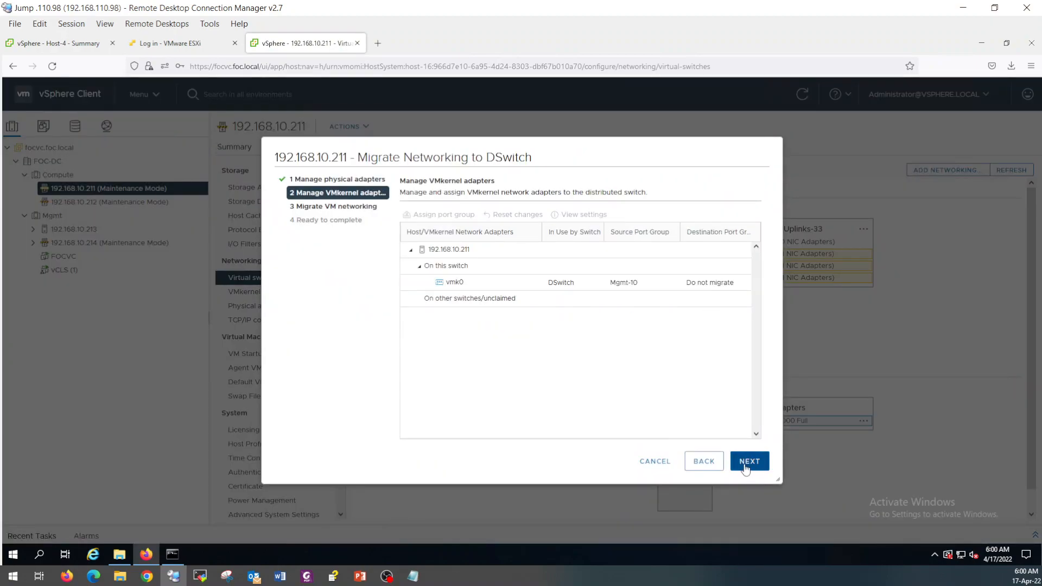
{"action": "left_click", "coordinate": [745, 468]}
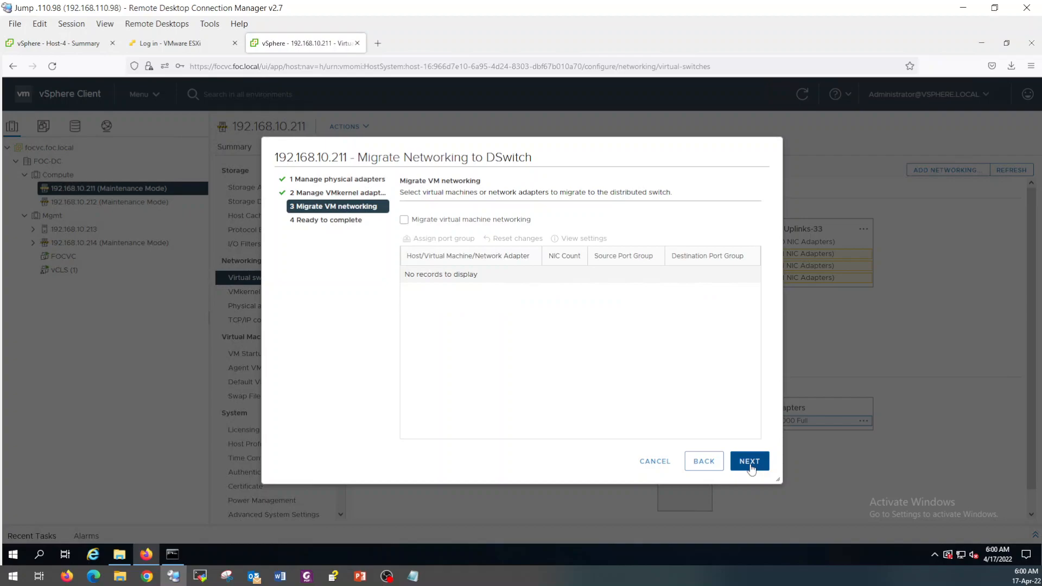
{"action": "left_click", "coordinate": [749, 467]}
{"action": "left_click", "coordinate": [750, 464]}
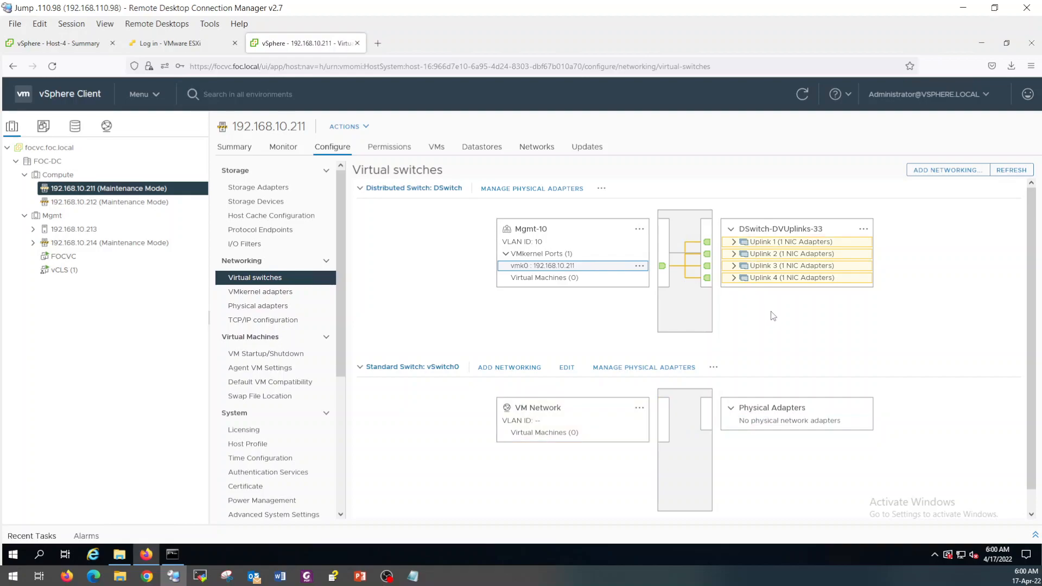
Expand Uplinks 1–4 to verify vmnic0–3 are each assigned.
{"action": "left_click", "coordinate": [733, 241]}
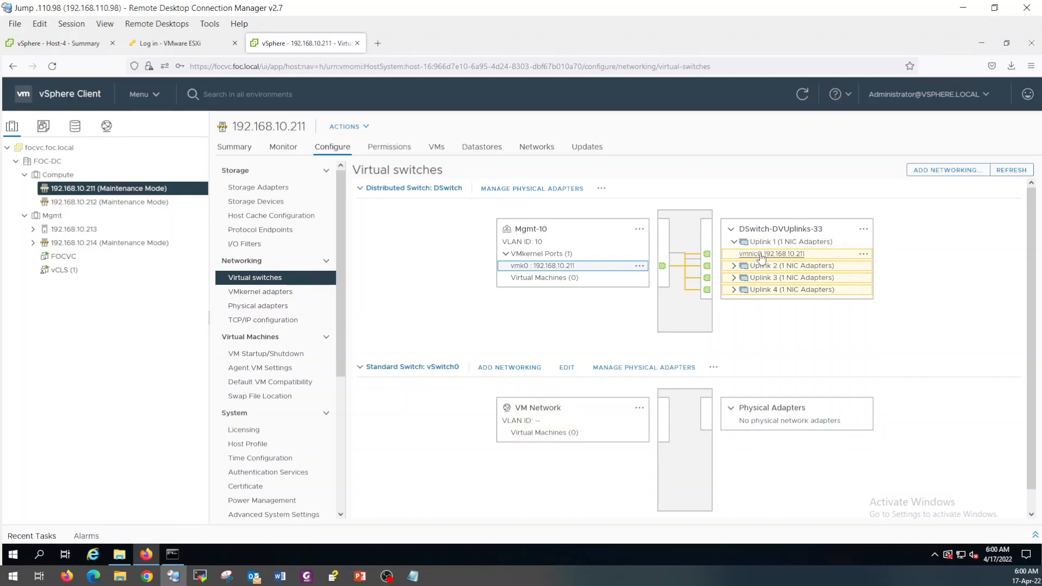
{"action": "left_click", "coordinate": [733, 266]}
{"action": "left_click", "coordinate": [734, 289]}
{"action": "left_click", "coordinate": [734, 314]}
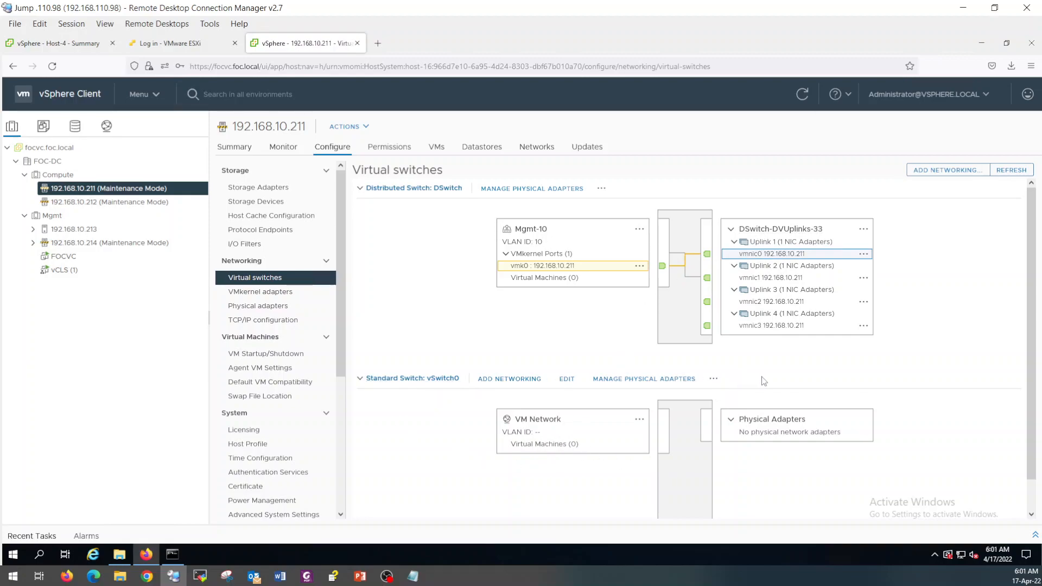
In the outer vCenter, switch Host-1's Network adapter 1 to TrunkPG and save.
{"action": "left_click", "coordinate": [78, 47]}
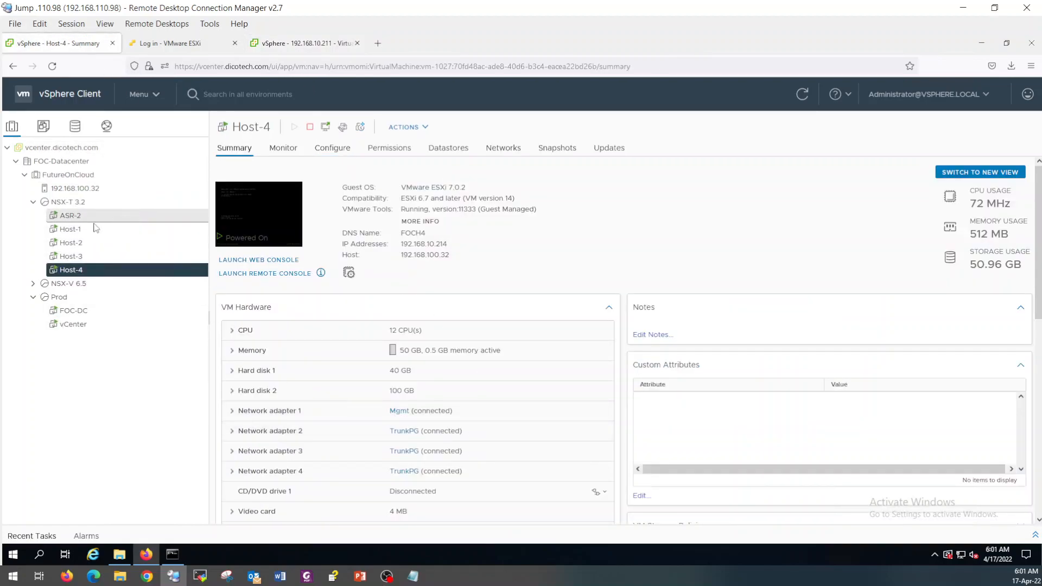
{"action": "left_click", "coordinate": [84, 230]}
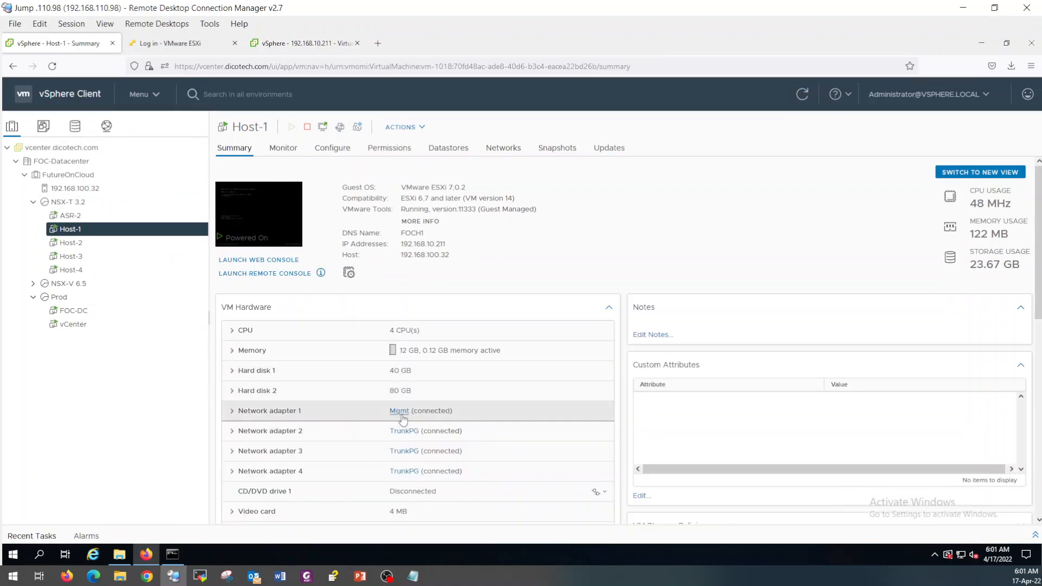
{"action": "left_click", "coordinate": [340, 127]}
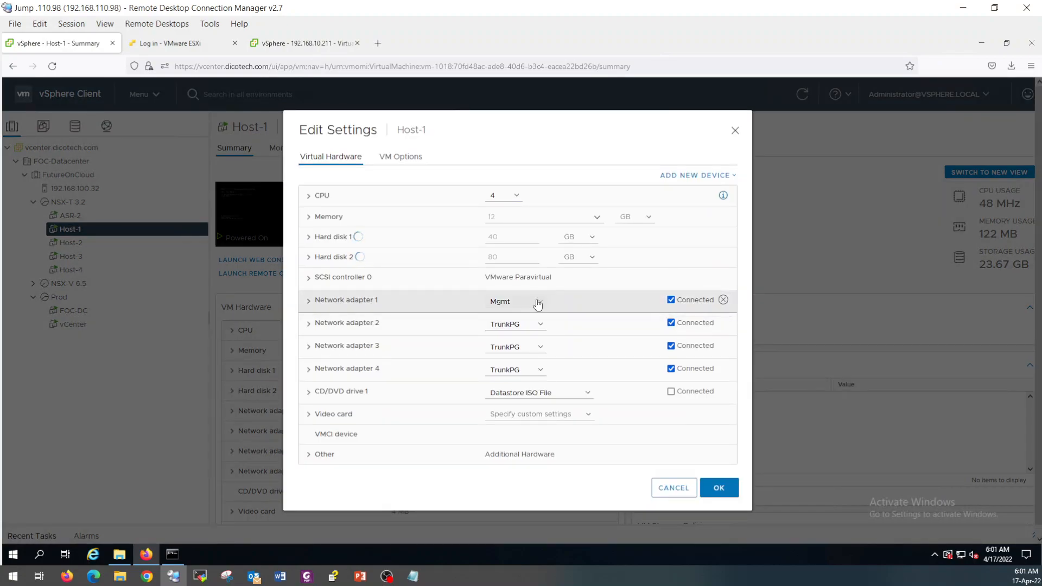
{"action": "left_click", "coordinate": [537, 304]}
{"action": "left_click", "coordinate": [505, 330]}
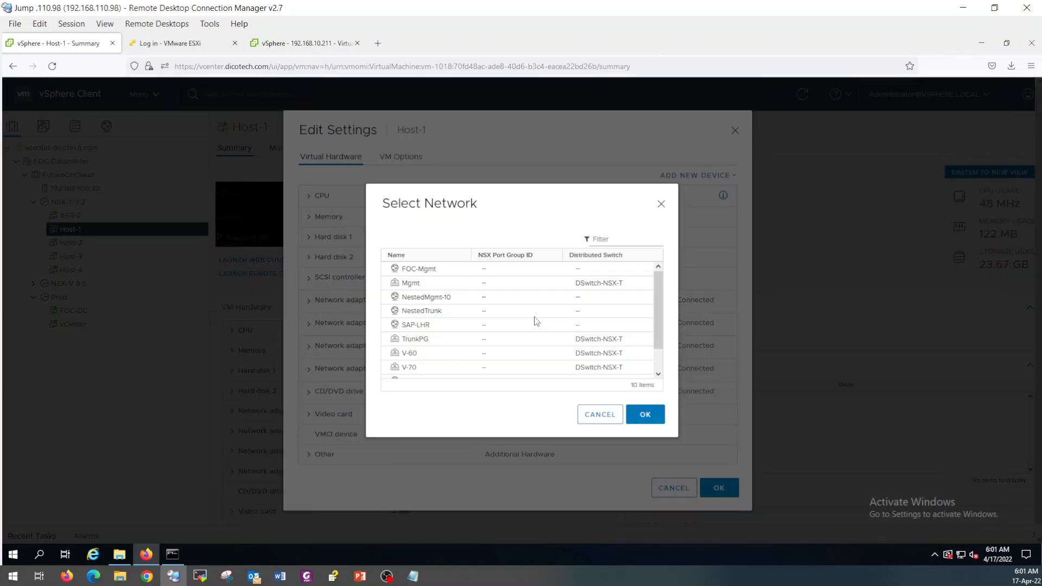
{"action": "left_click", "coordinate": [442, 339]}
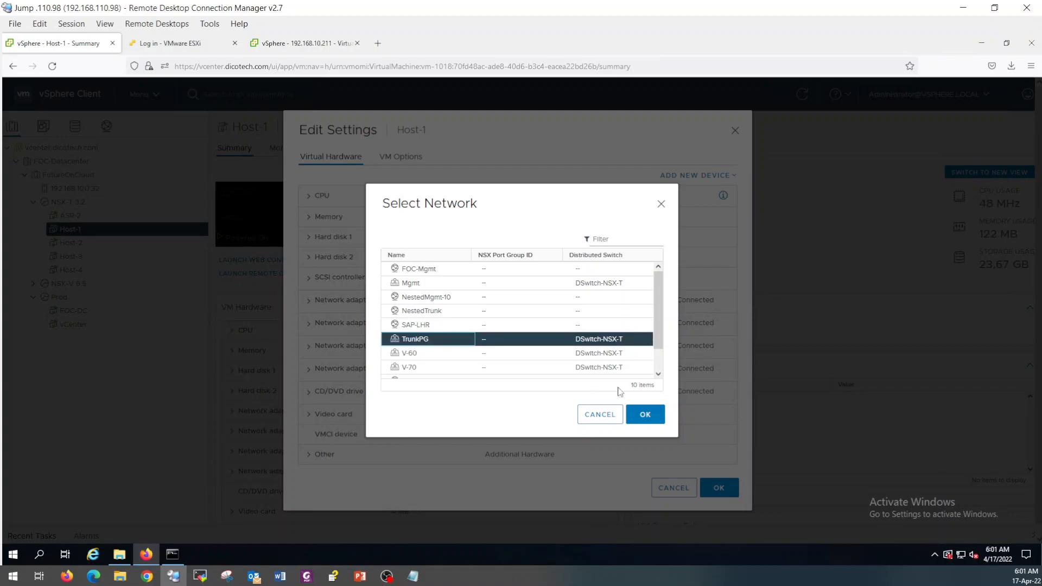
{"action": "left_click", "coordinate": [645, 415]}
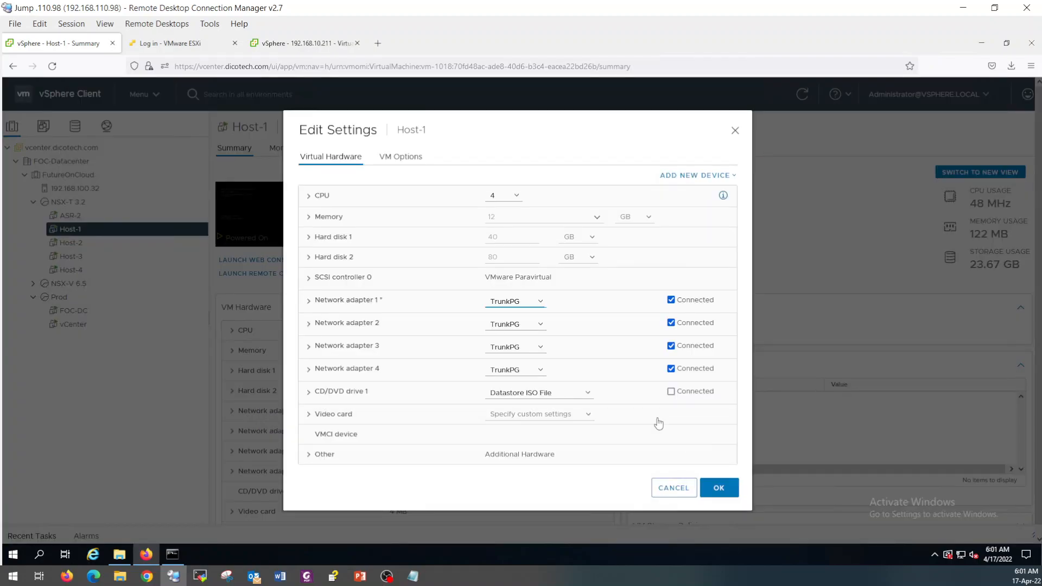
{"action": "left_click", "coordinate": [719, 488]}
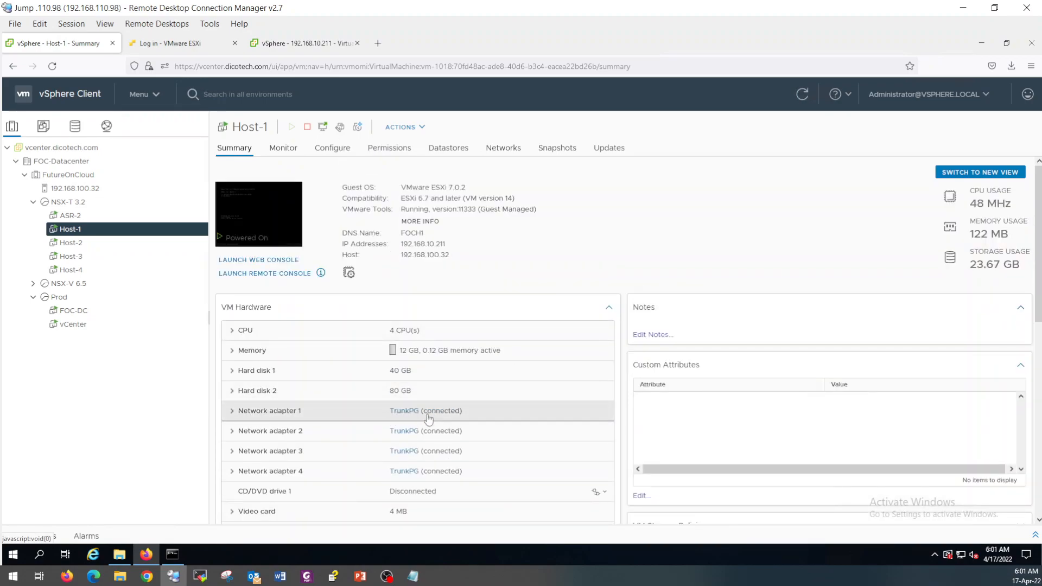
Return to the nested vCenter and show the DSwitch Summary page.
{"action": "left_click", "coordinate": [106, 128]}
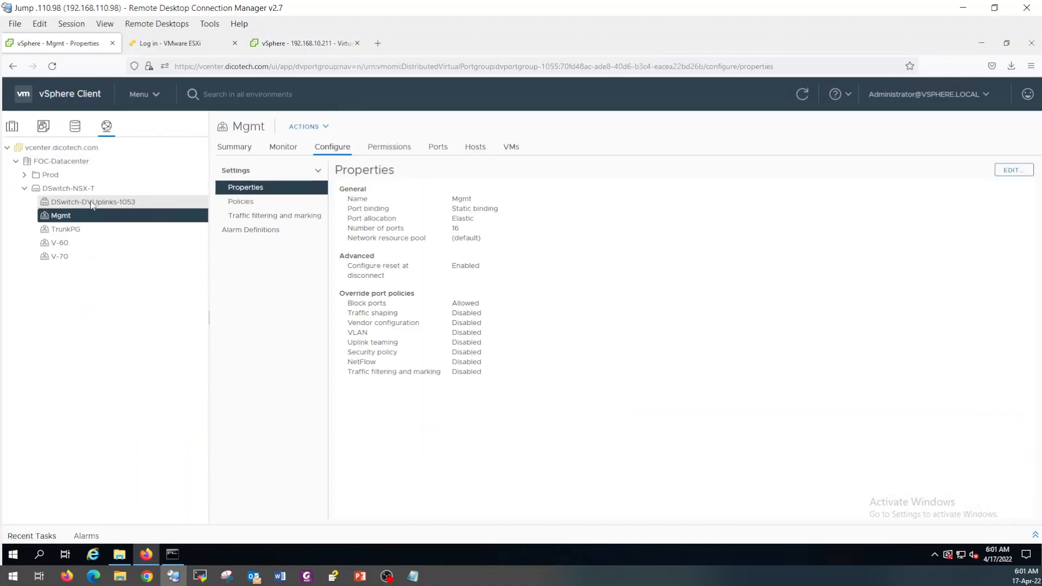
{"action": "left_click", "coordinate": [285, 46]}
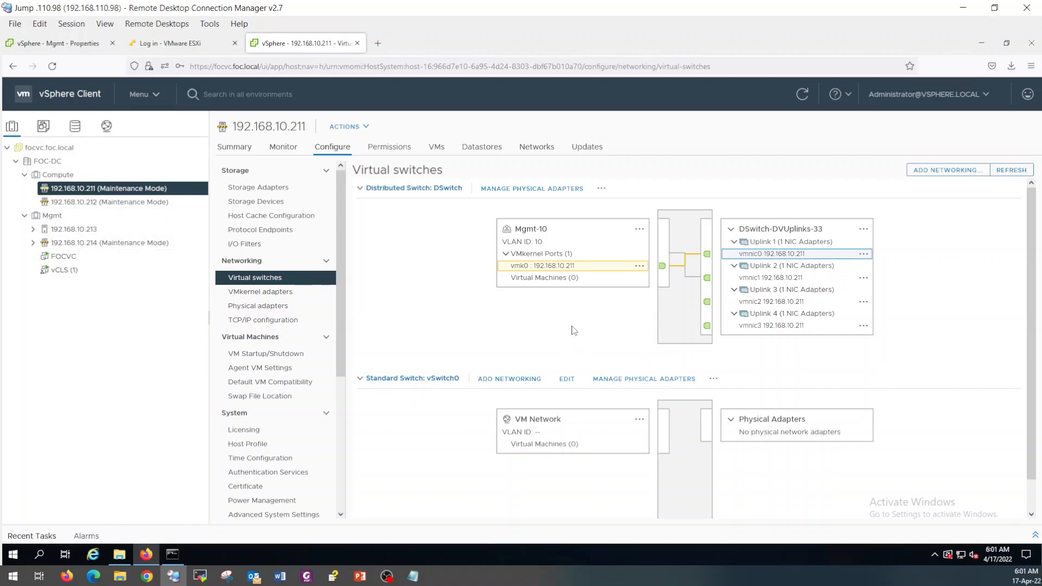
{"action": "left_click", "coordinate": [105, 127]}
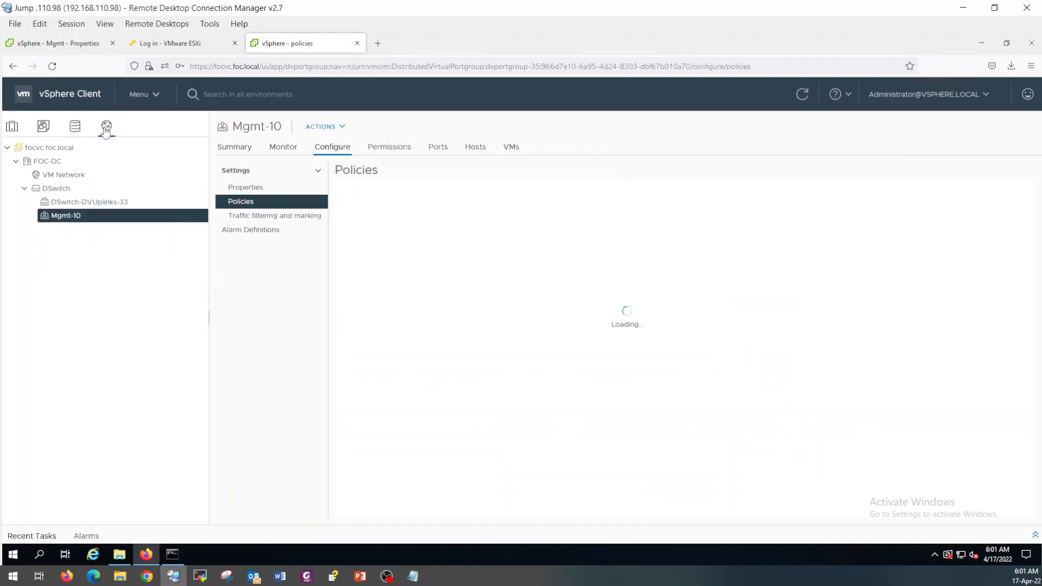
{"action": "left_click", "coordinate": [58, 191]}
Start DSwitch's Add and Manage Hosts wizard to manage networking for attached hosts .212, .213 and .214.
{"action": "right_click", "coordinate": [57, 191]}
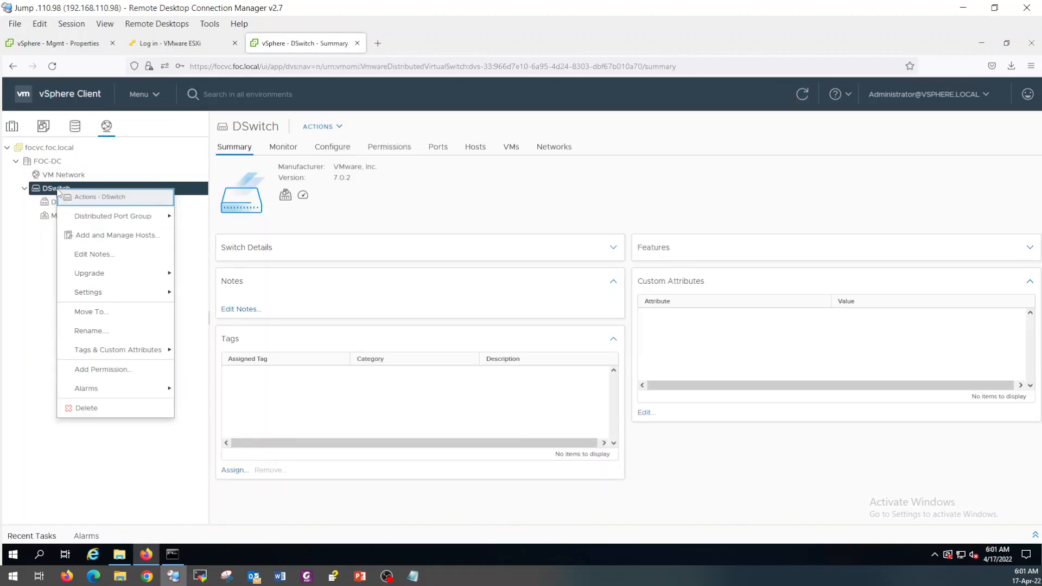
{"action": "left_click", "coordinate": [132, 237]}
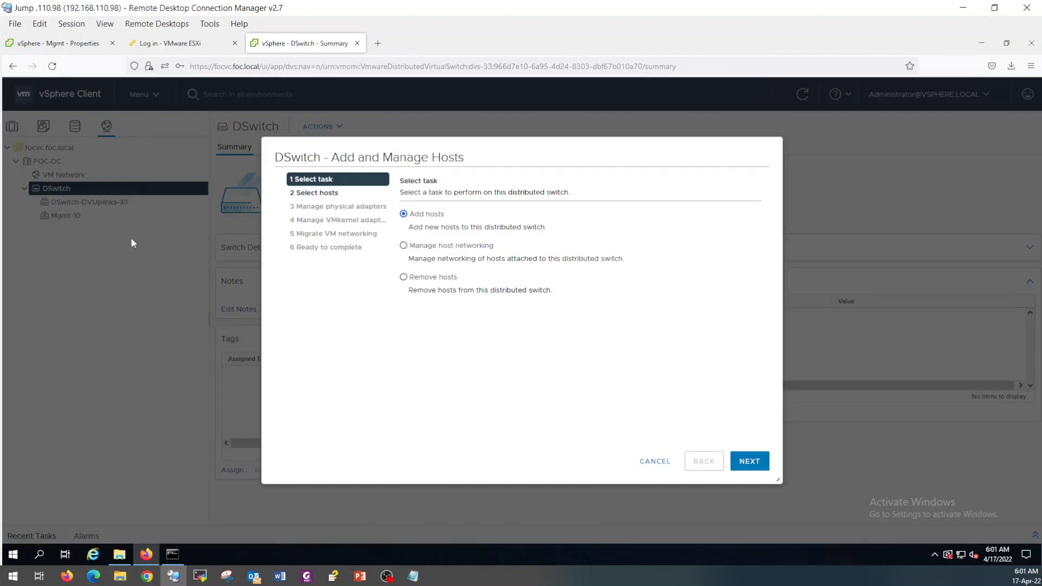
{"action": "left_click", "coordinate": [412, 252]}
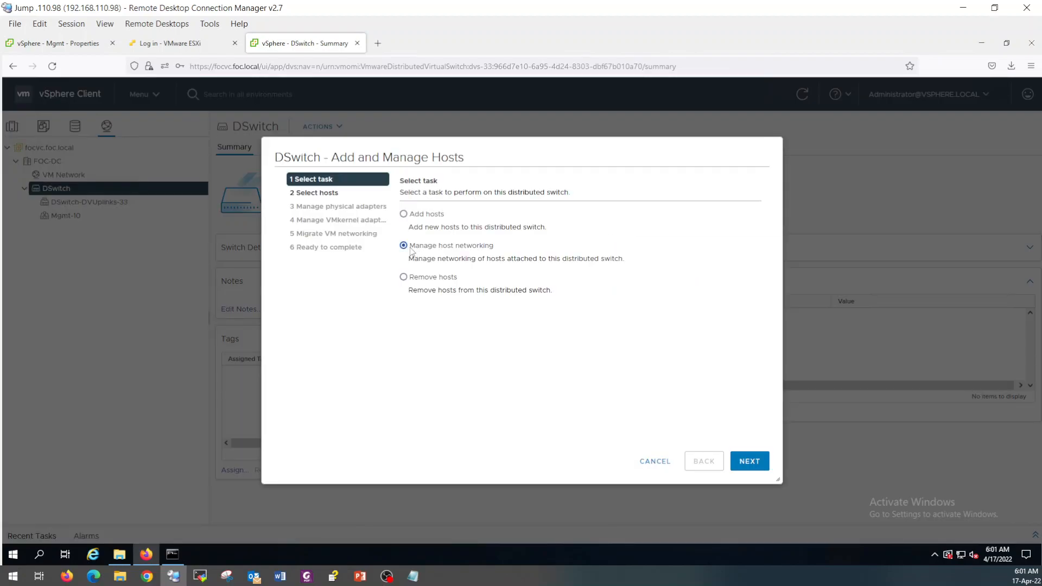
{"action": "left_click", "coordinate": [758, 463]}
{"action": "left_click", "coordinate": [436, 218]}
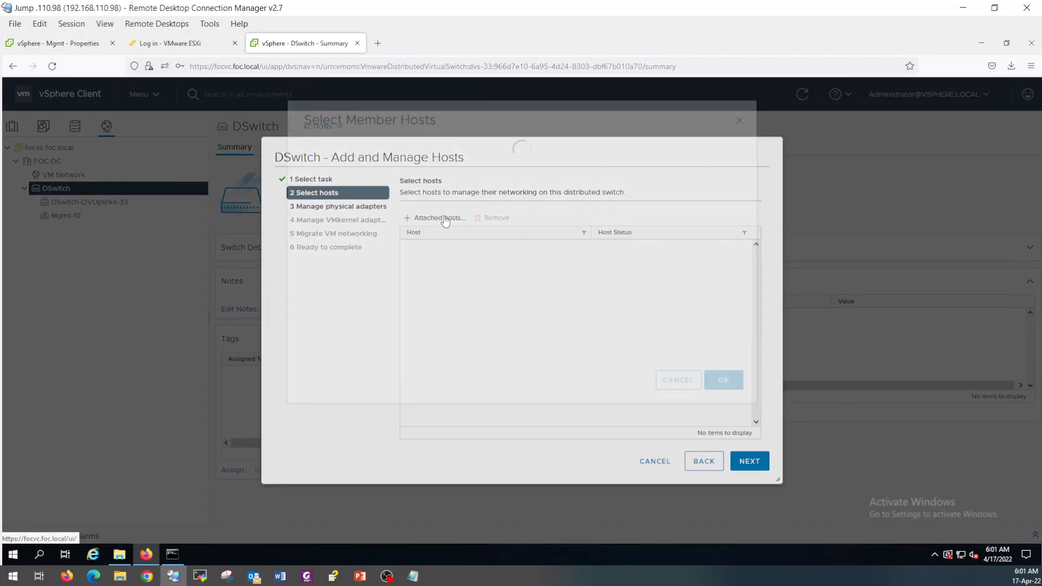
{"action": "left_click", "coordinate": [315, 220]}
{"action": "left_click", "coordinate": [314, 234]}
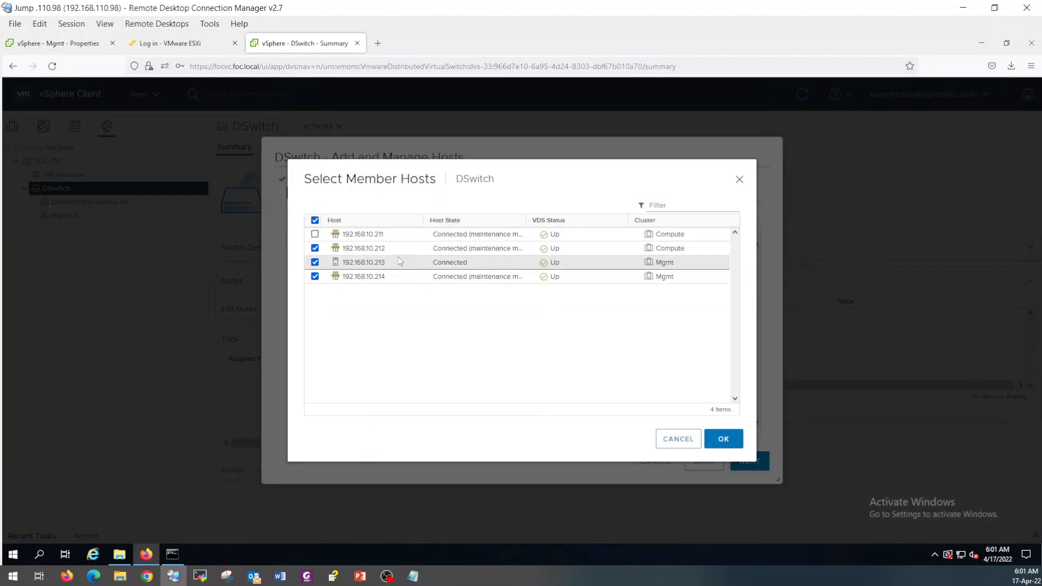
{"action": "left_click", "coordinate": [730, 440]}
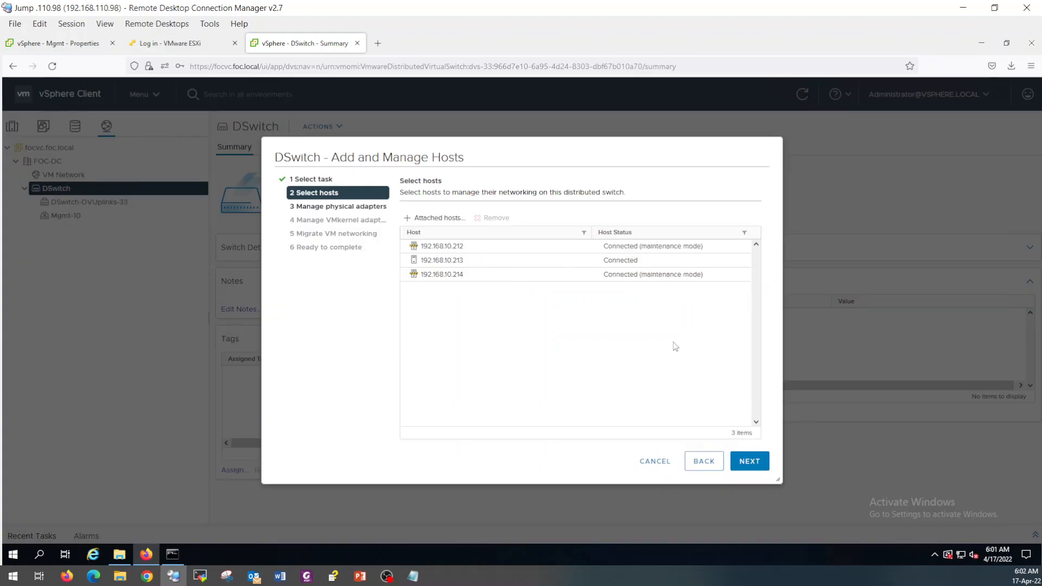
Reassign vmk0 to the Mgmt-10 port group on all three hosts.
{"action": "left_click", "coordinate": [749, 461]}
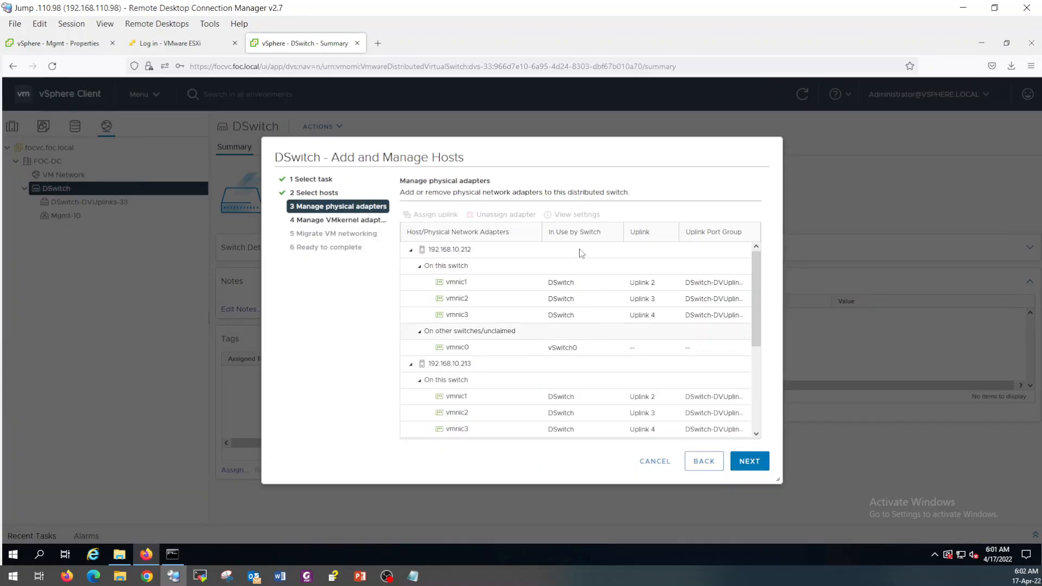
{"action": "left_click", "coordinate": [748, 461]}
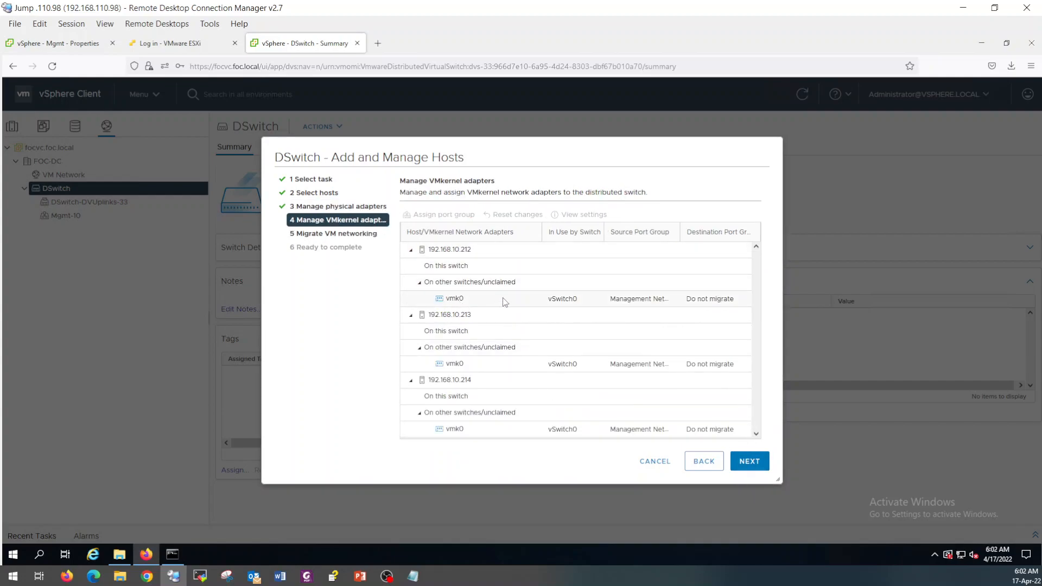
{"action": "left_click", "coordinate": [504, 302]}
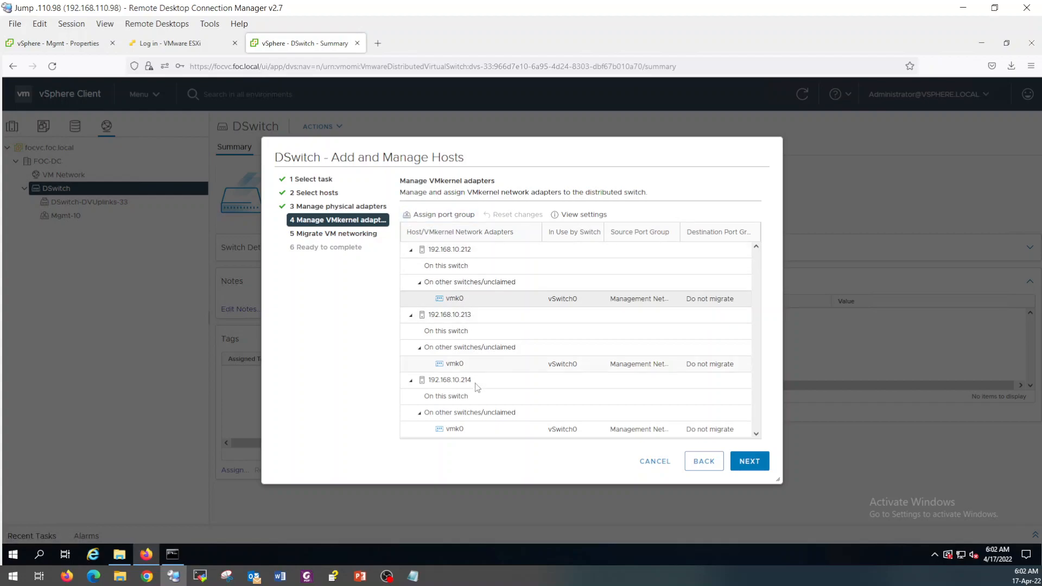
{"action": "left_click", "coordinate": [446, 215]}
{"action": "left_click", "coordinate": [439, 257]}
{"action": "left_click", "coordinate": [385, 391]}
{"action": "left_click", "coordinate": [645, 427]}
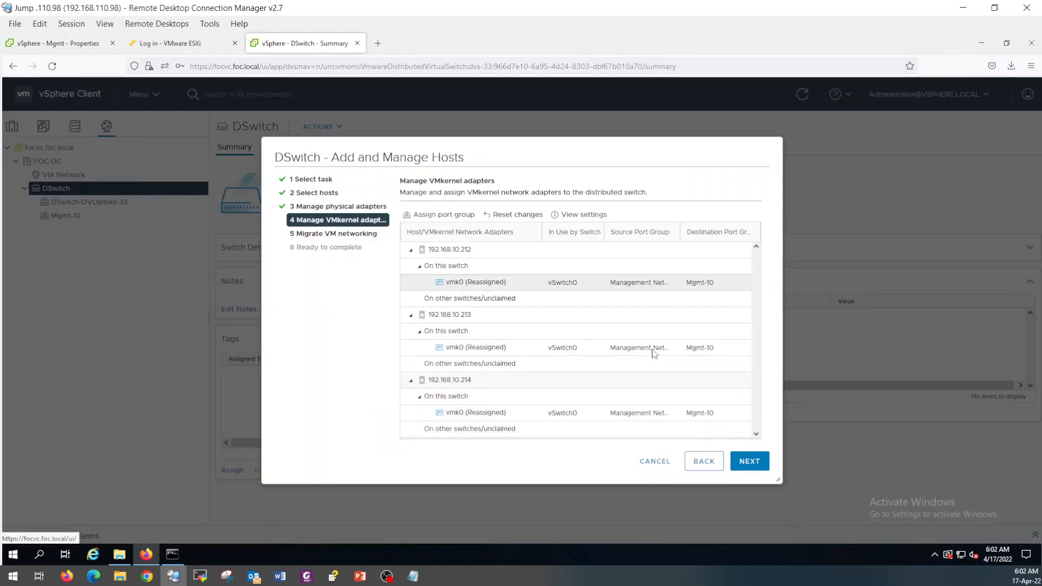
Migrate the FOCVC virtual machine's networking to Mgmt-10.
{"action": "left_click", "coordinate": [749, 462]}
{"action": "left_click", "coordinate": [405, 220]}
{"action": "left_click", "coordinate": [471, 295]}
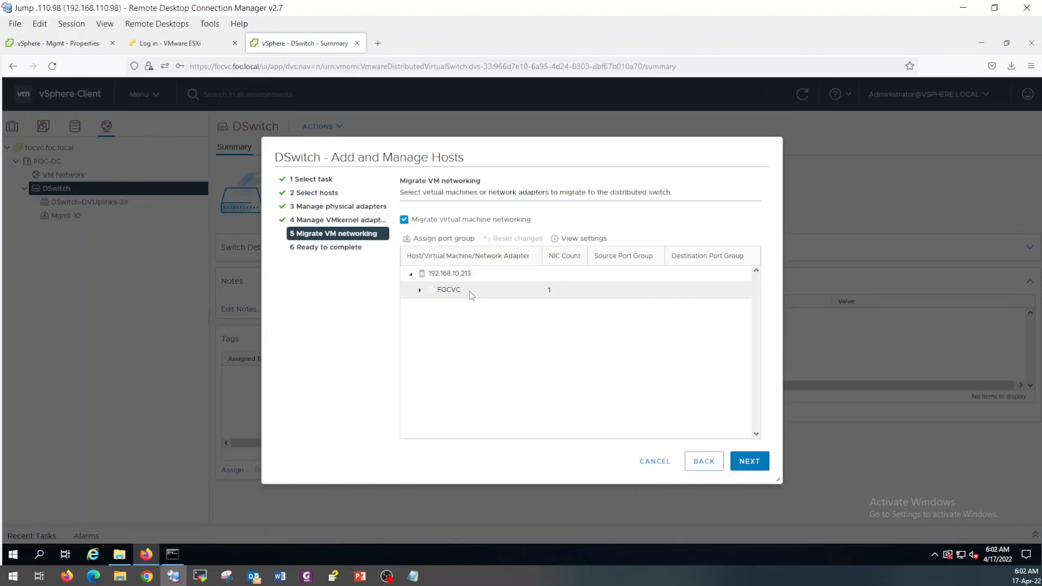
{"action": "left_click", "coordinate": [424, 240]}
{"action": "left_click", "coordinate": [437, 270]}
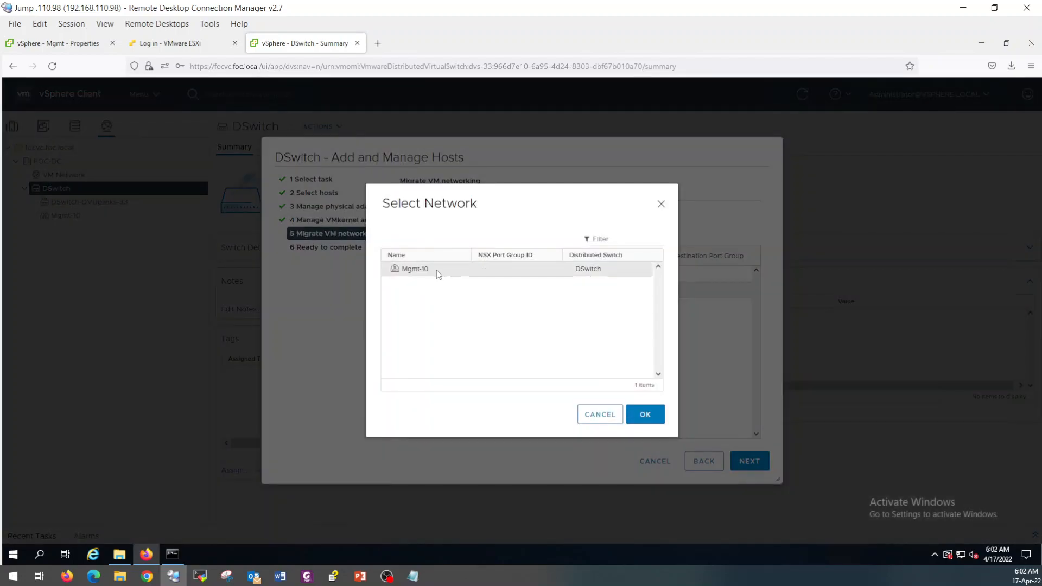
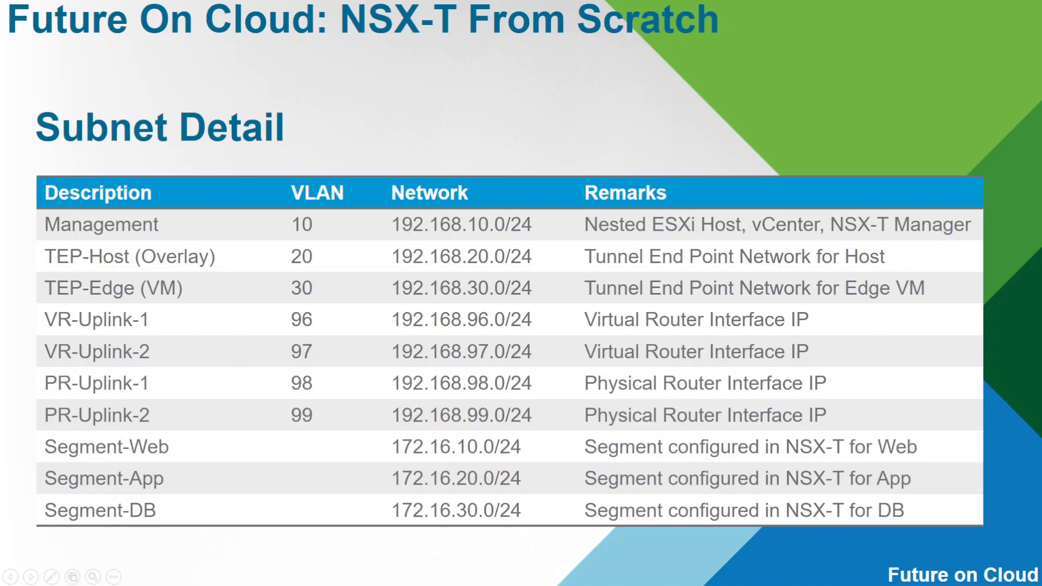
Confirm Mgmt-10 as FOCVC's network and finish the DSwitch Add and Manage Hosts wizard.
{"action": "key", "text": "alt+Tab"}
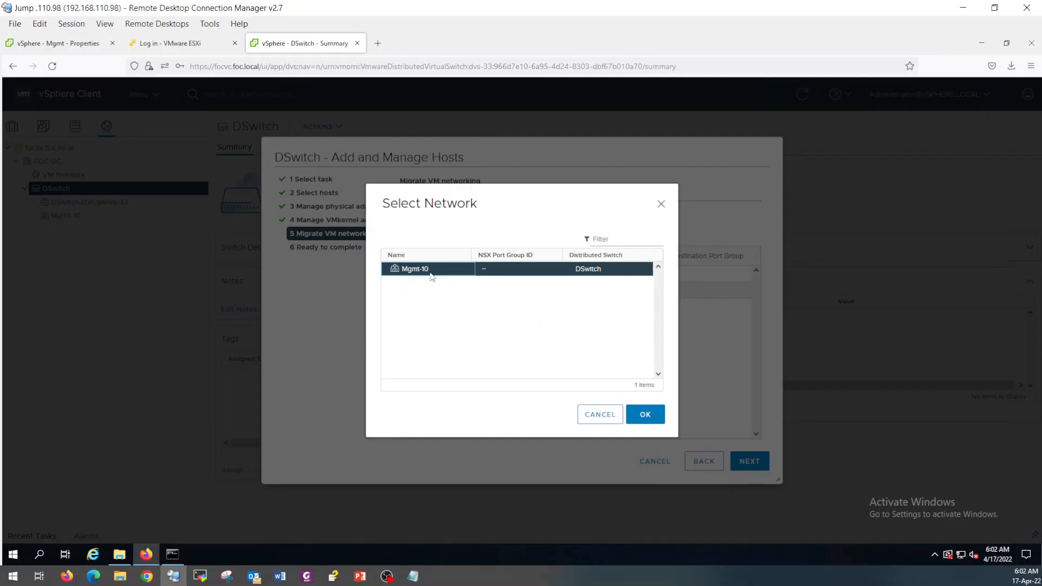
{"action": "left_click", "coordinate": [645, 415]}
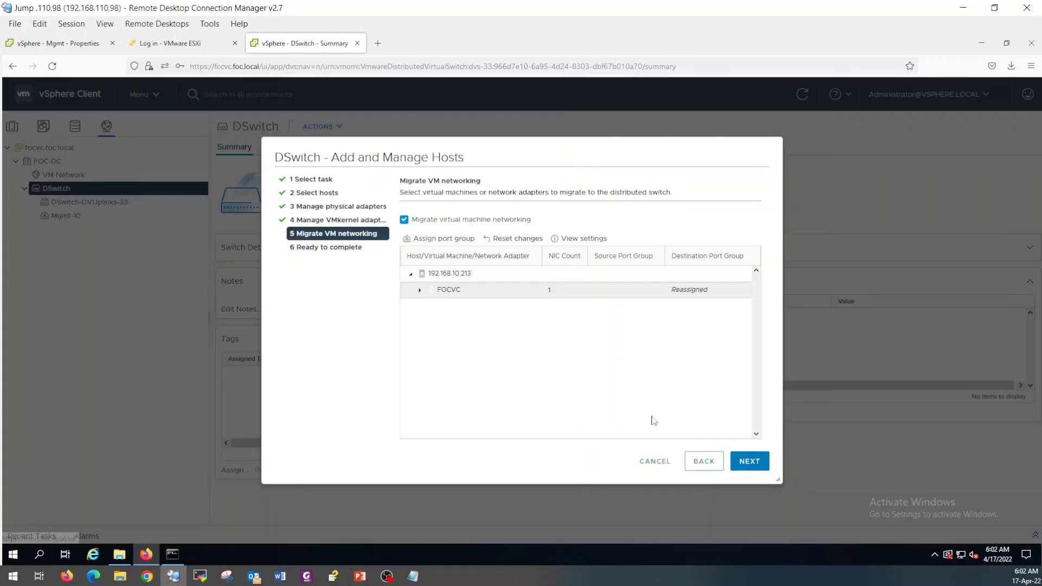
{"action": "left_click", "coordinate": [755, 462]}
{"action": "left_click", "coordinate": [756, 462]}
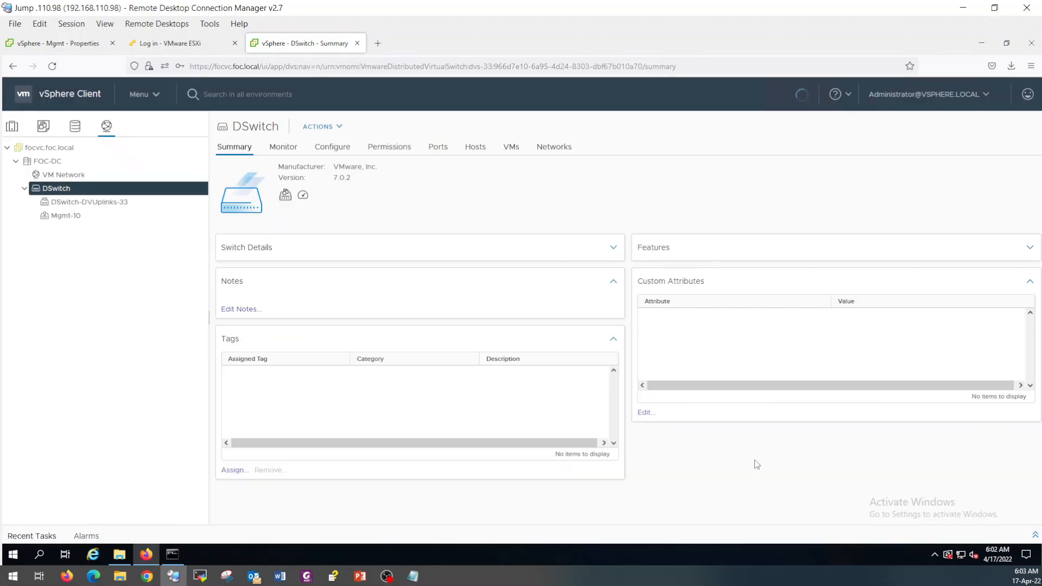
Confirm vmk0 and FOCVC sit on Mgmt-10 for hosts 192.168.10.212 and .213.
{"action": "left_click", "coordinate": [508, 154]}
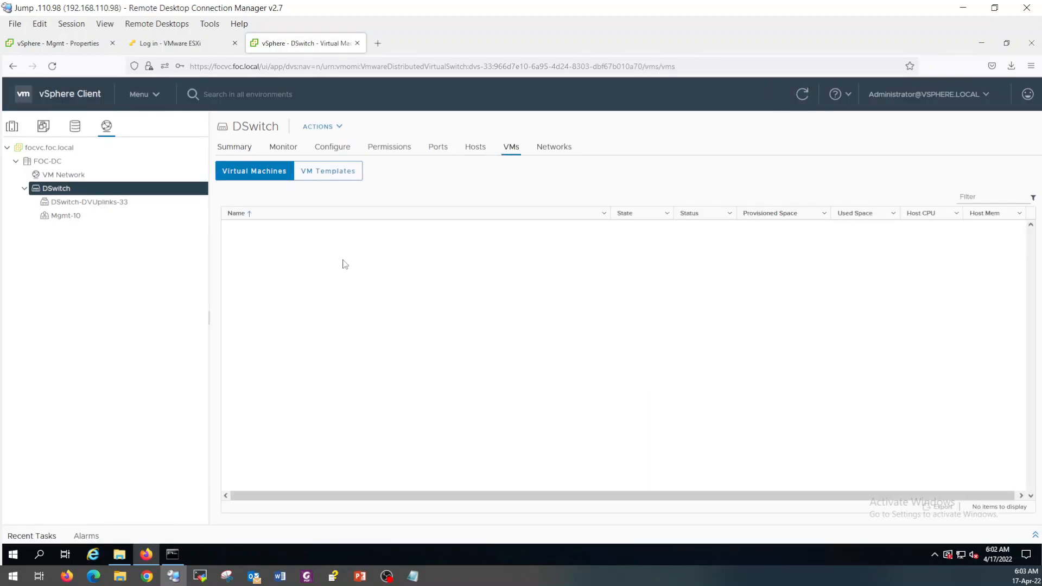
{"action": "left_click", "coordinate": [13, 133]}
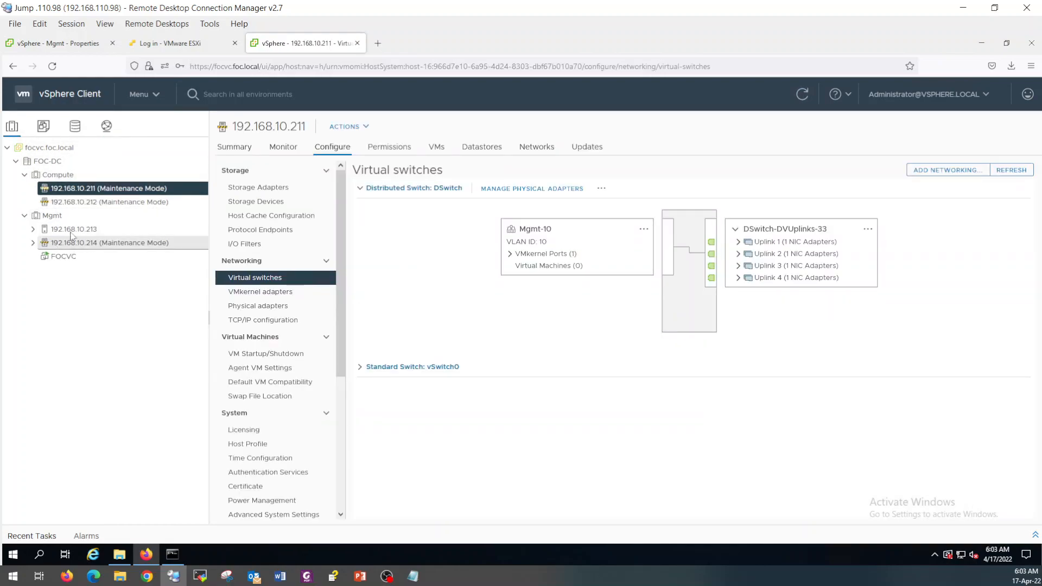
{"action": "left_click", "coordinate": [125, 201]}
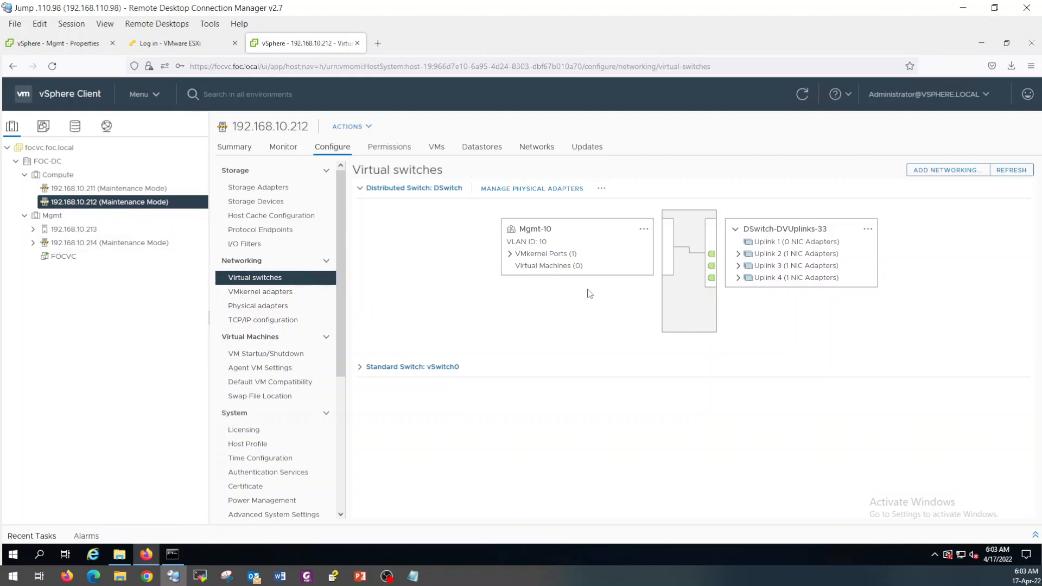
{"action": "left_click", "coordinate": [511, 254]}
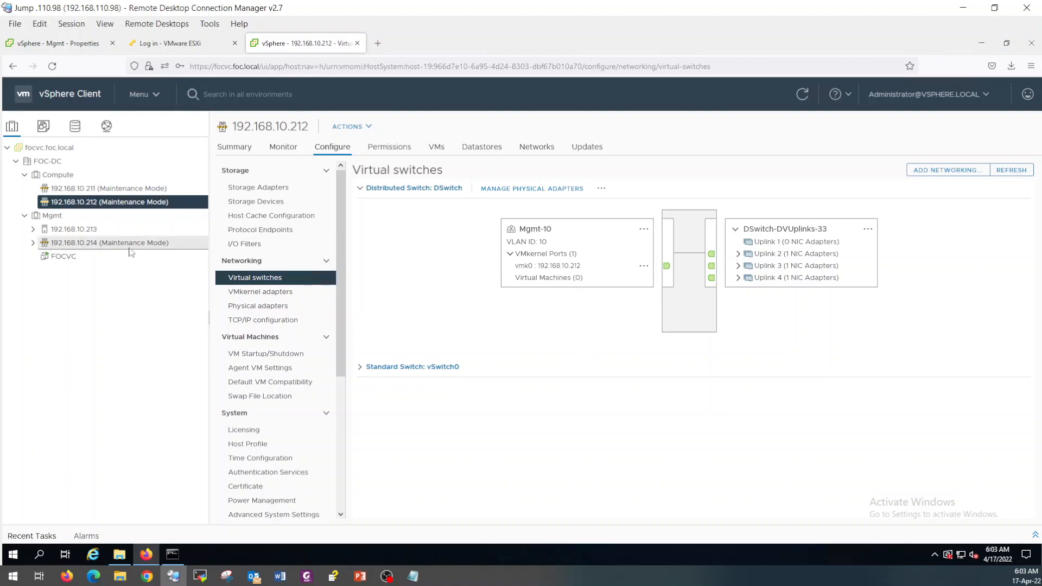
{"action": "left_click", "coordinate": [79, 231]}
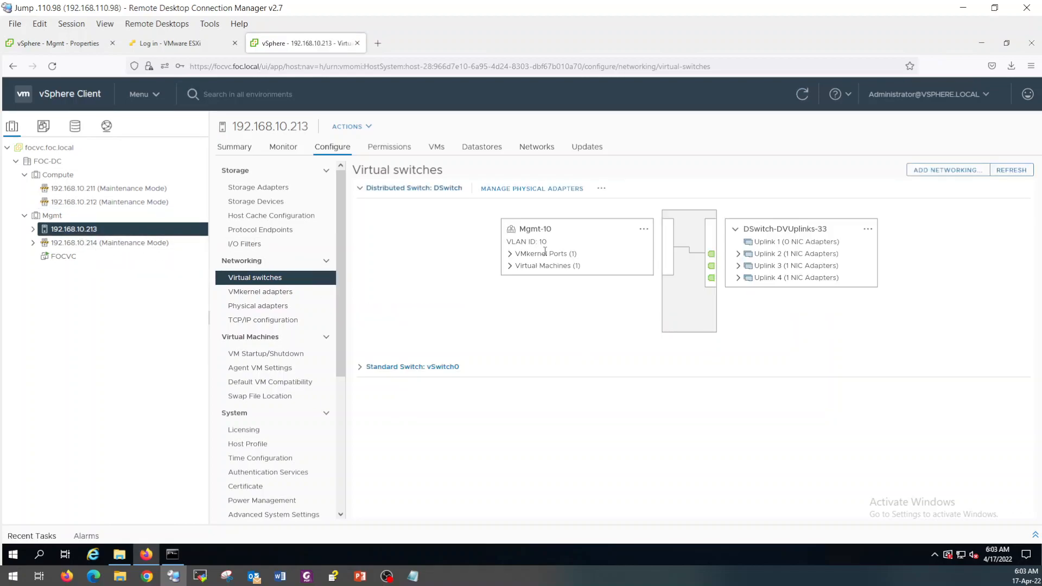
{"action": "left_click", "coordinate": [510, 267]}
{"action": "left_click", "coordinate": [543, 278]}
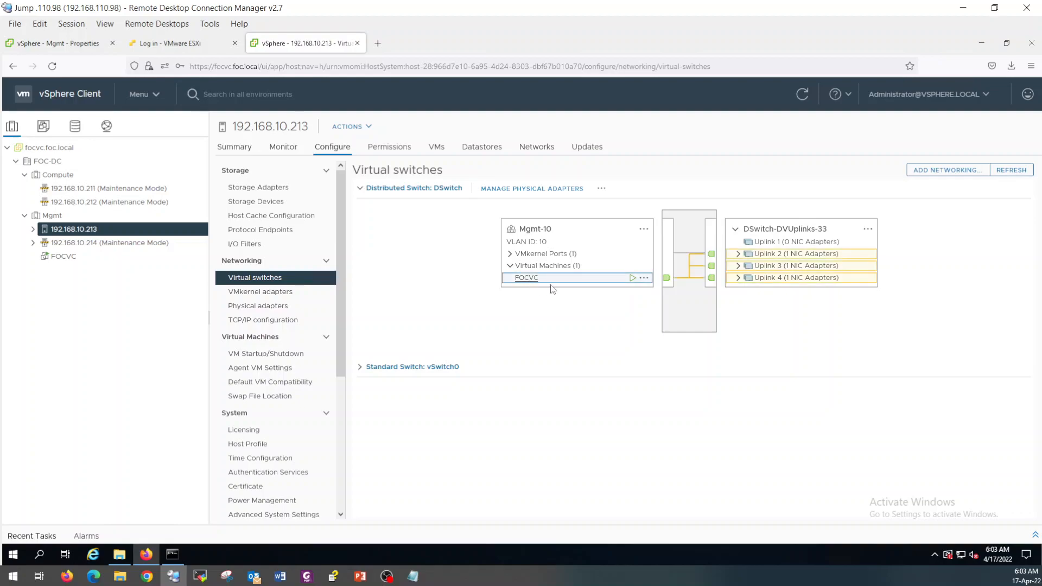
{"action": "left_click", "coordinate": [510, 254]}
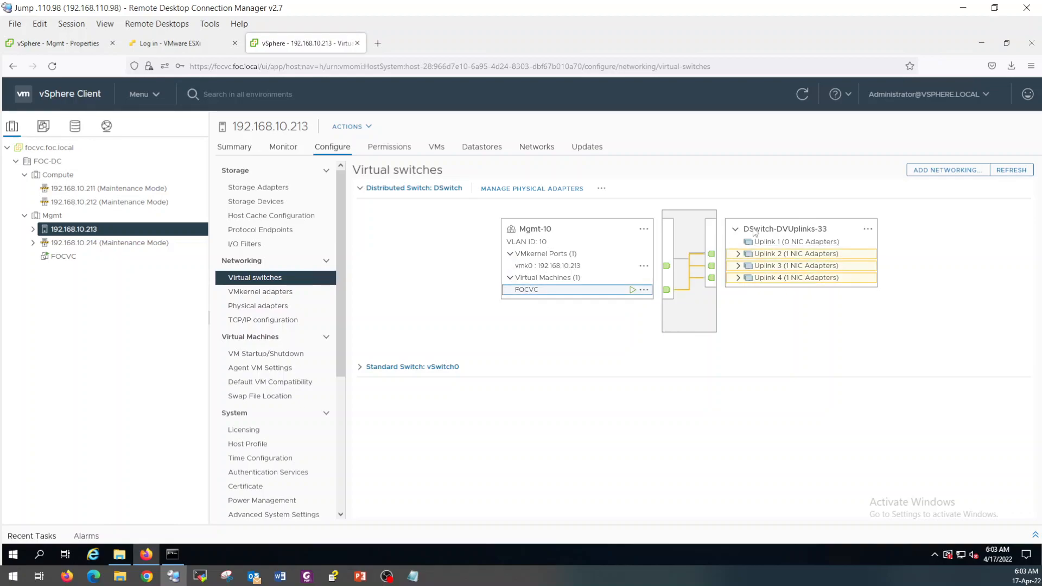
Inspect vSwitch0 on hosts .213, .212 and .214, which still hold vmnic0.
{"action": "left_click", "coordinate": [360, 367]}
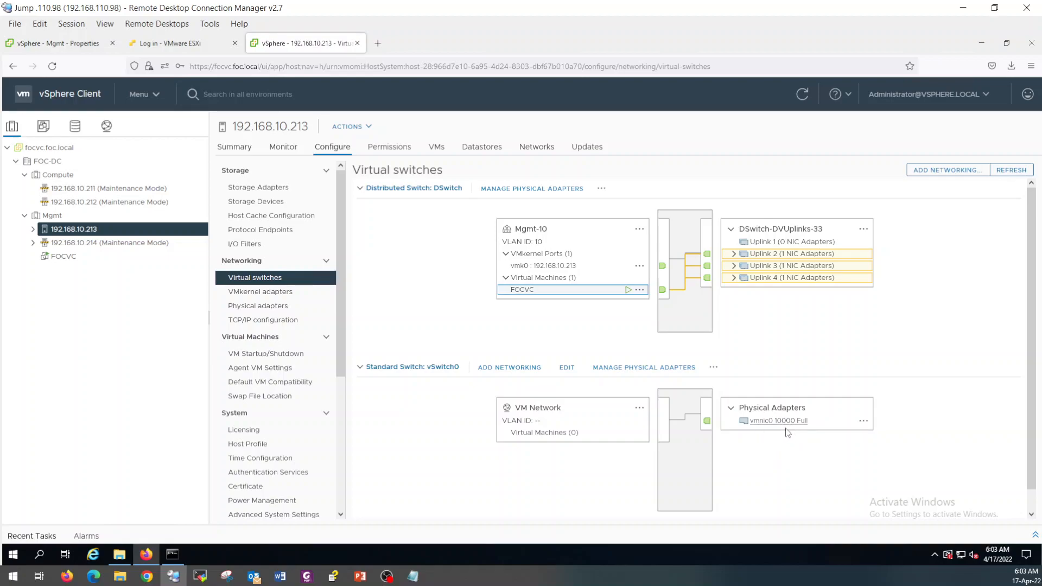
{"action": "left_click", "coordinate": [98, 201]}
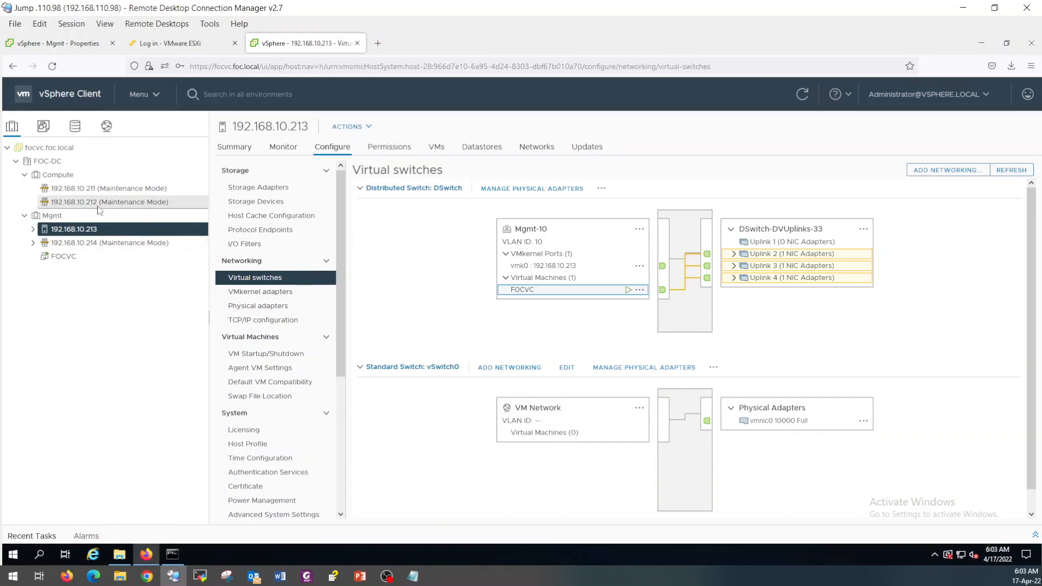
{"action": "left_click", "coordinate": [359, 368]}
{"action": "left_click", "coordinate": [101, 243]}
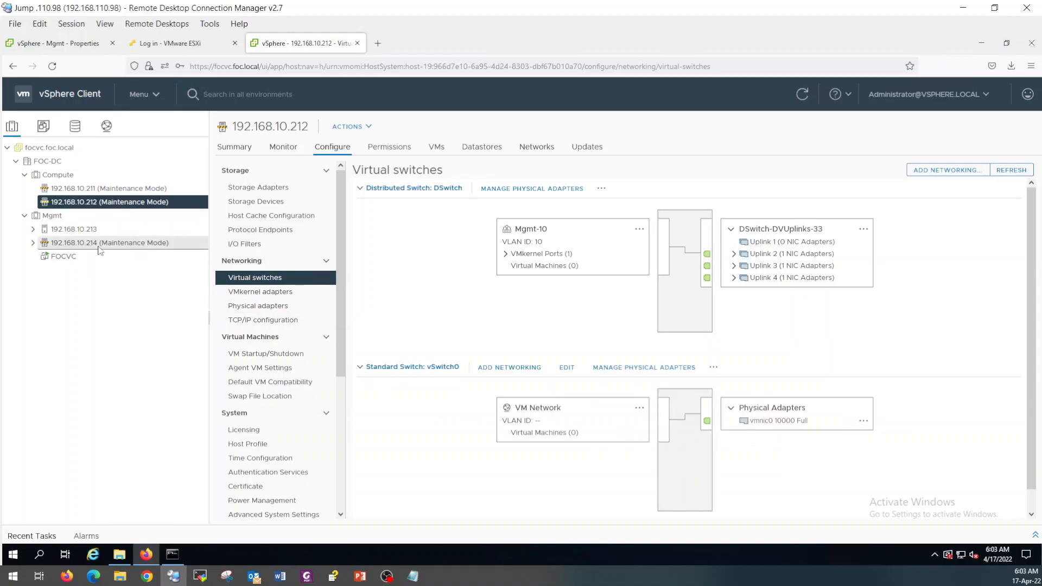
{"action": "left_click", "coordinate": [361, 369]}
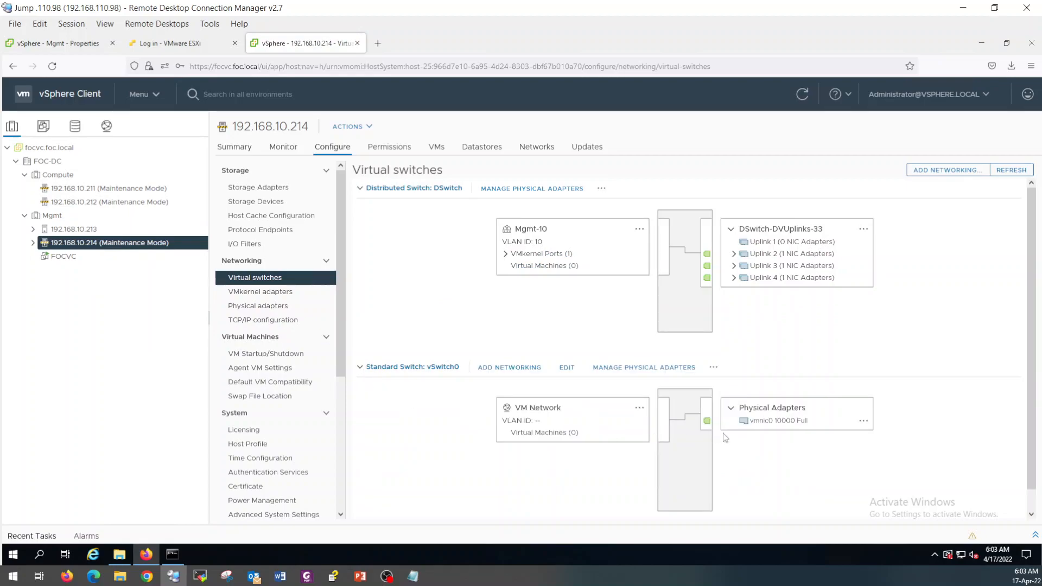
{"action": "left_click", "coordinate": [106, 126]}
Start managing DSwitch host networking for hosts .212, .213 and .214, excluding .211.
{"action": "right_click", "coordinate": [58, 188]}
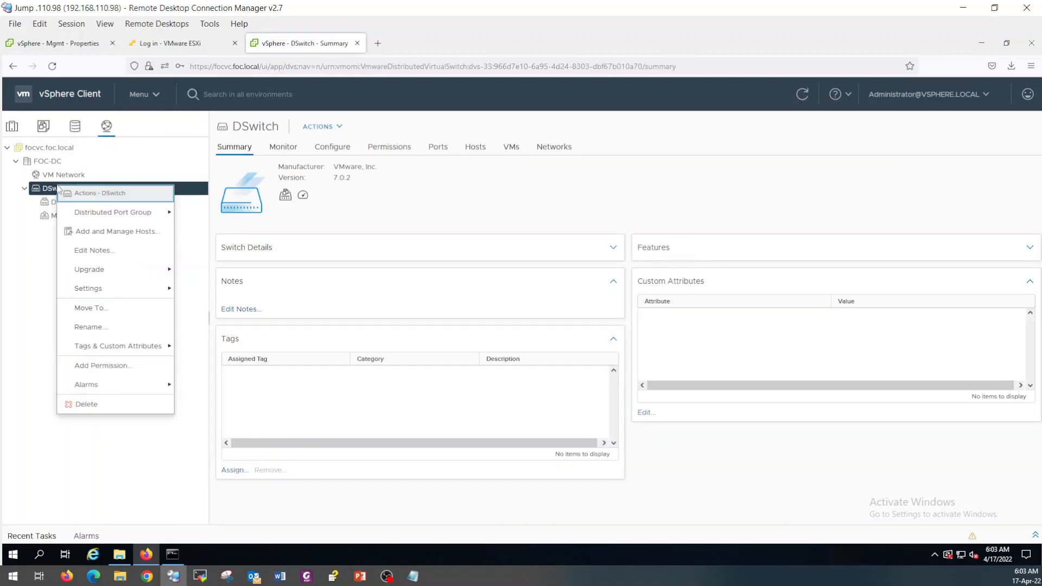
{"action": "left_click", "coordinate": [87, 235]}
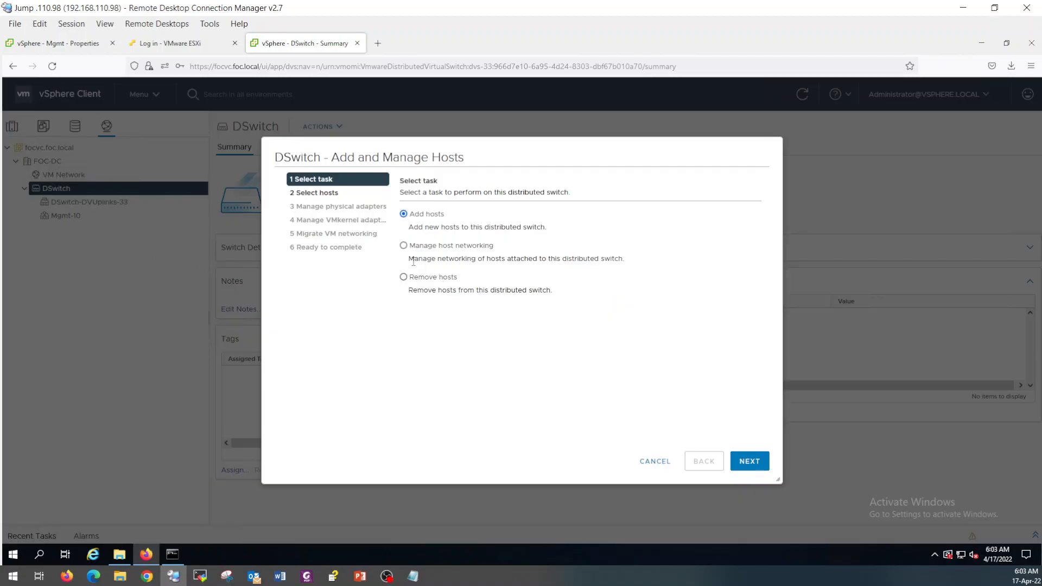
{"action": "left_click", "coordinate": [749, 461]}
{"action": "left_click", "coordinate": [434, 218]}
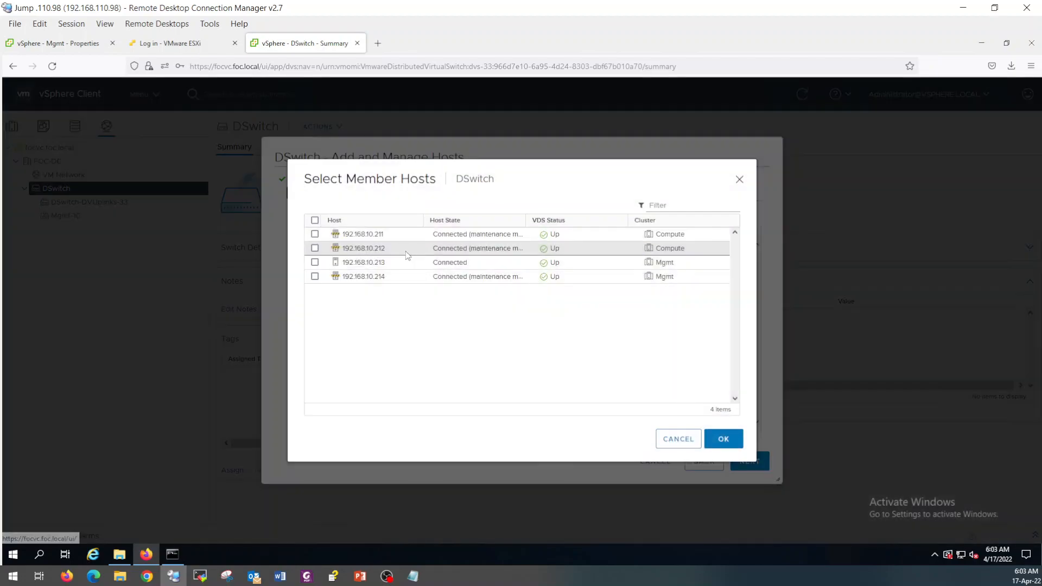
{"action": "left_click", "coordinate": [315, 221]}
{"action": "left_click", "coordinate": [315, 234]}
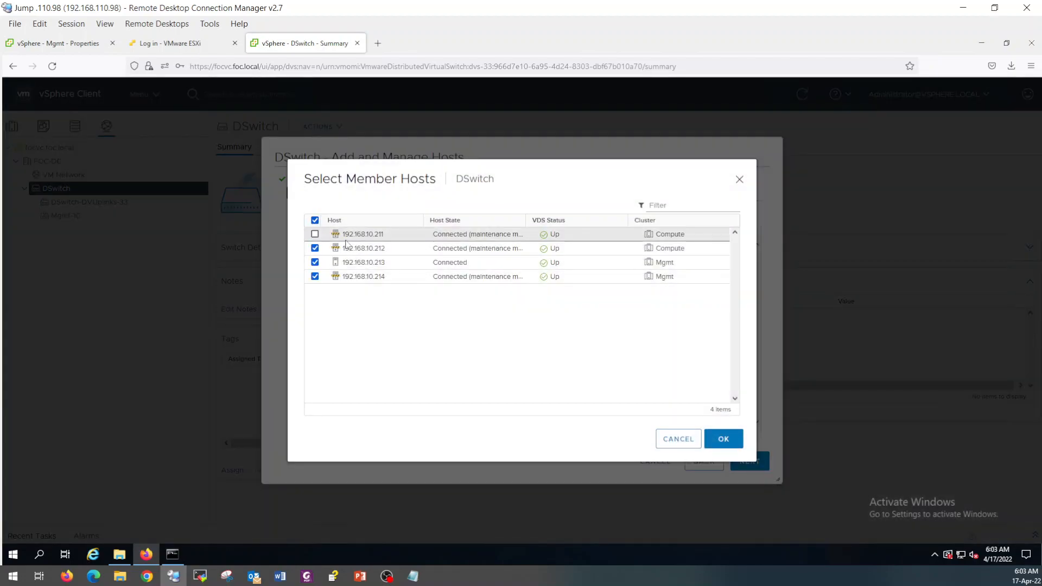
{"action": "left_click", "coordinate": [724, 441]}
{"action": "left_click", "coordinate": [745, 460]}
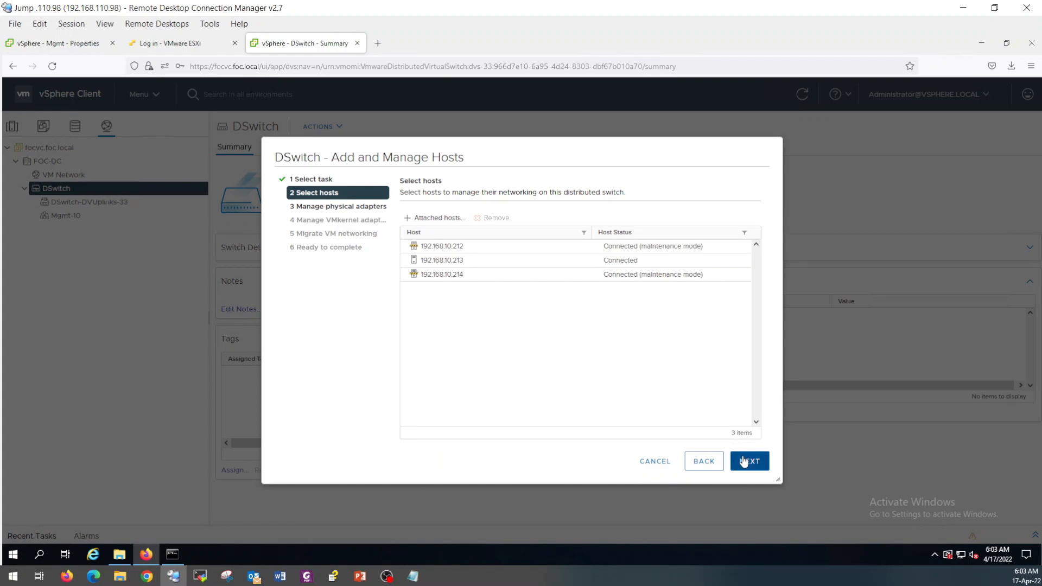
Assign vmnic0 to Uplink 1 on all three hosts and finish the wizard.
{"action": "left_click", "coordinate": [488, 348]}
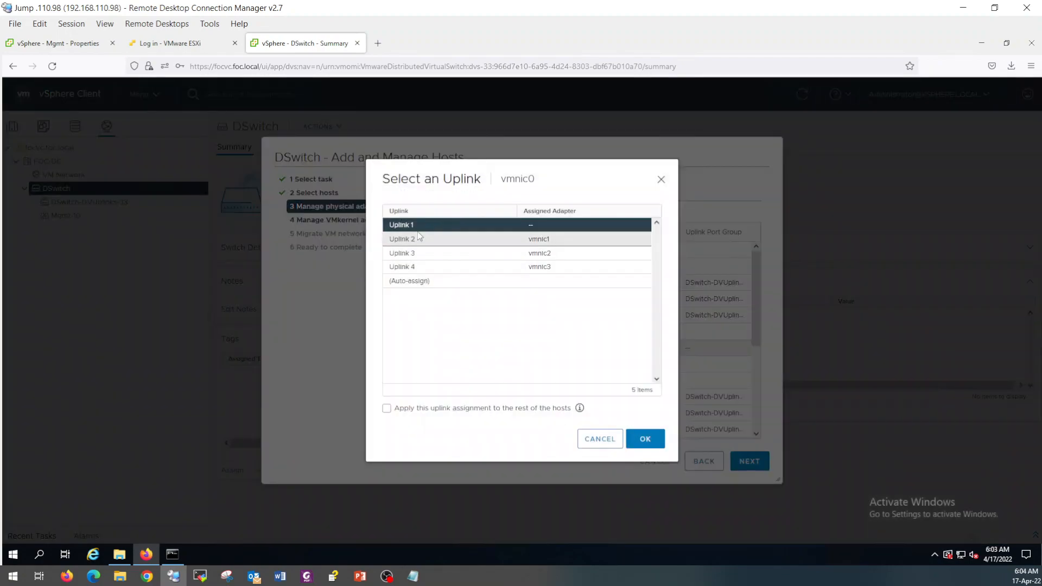
{"action": "left_click", "coordinate": [387, 408]}
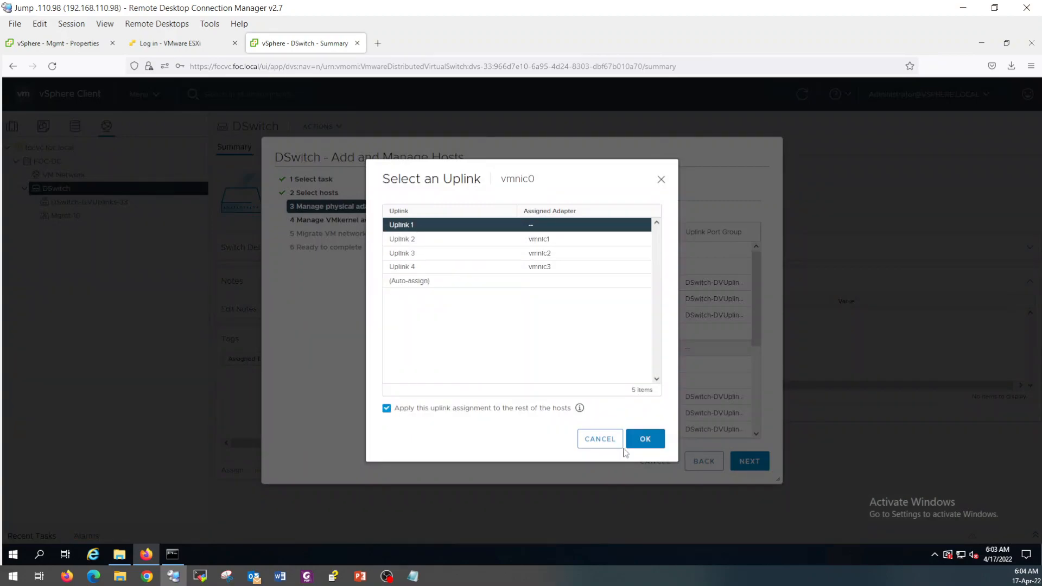
{"action": "left_click", "coordinate": [641, 439]}
{"action": "left_click", "coordinate": [758, 467]}
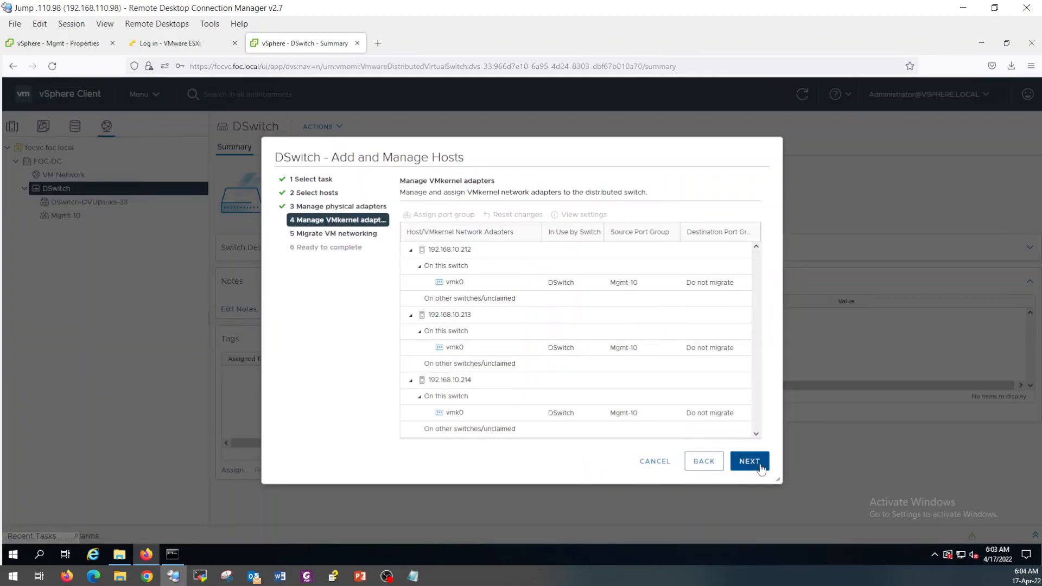
{"action": "left_click", "coordinate": [760, 468]}
{"action": "left_click", "coordinate": [760, 469]}
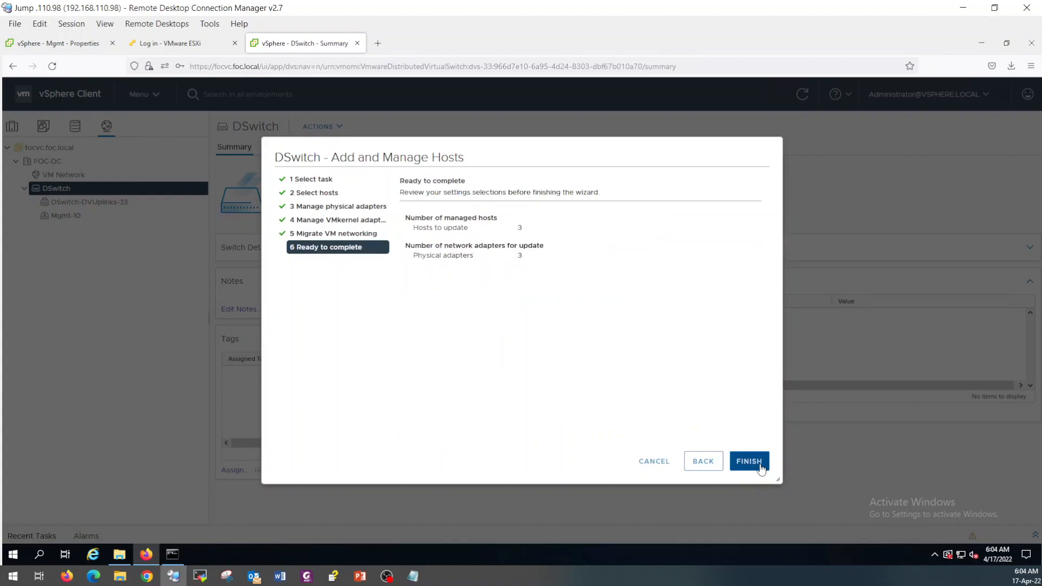
{"action": "left_click", "coordinate": [760, 469]}
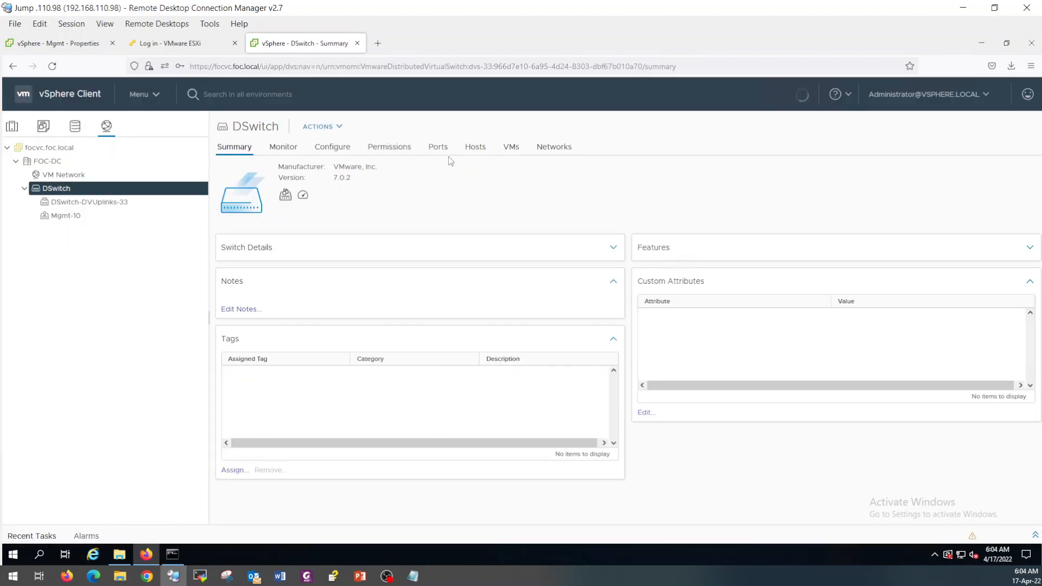
Inspect DSwitch's uplink ports for vmnic0 and vmnic3 on .213 and vmnic0 on .211.
{"action": "left_click", "coordinate": [477, 148]}
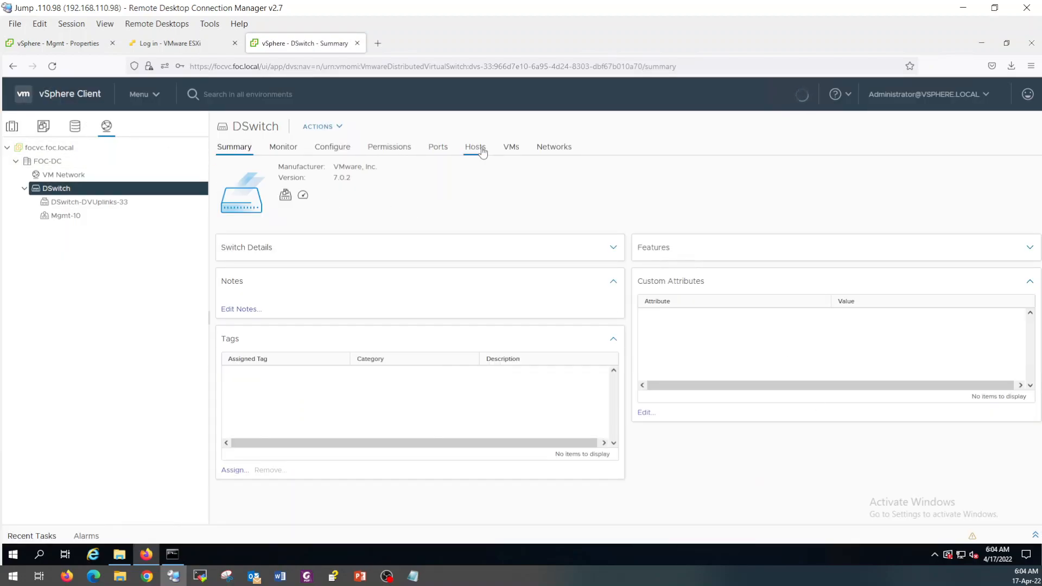
{"action": "left_click", "coordinate": [445, 150]}
{"action": "left_click", "coordinate": [422, 317]}
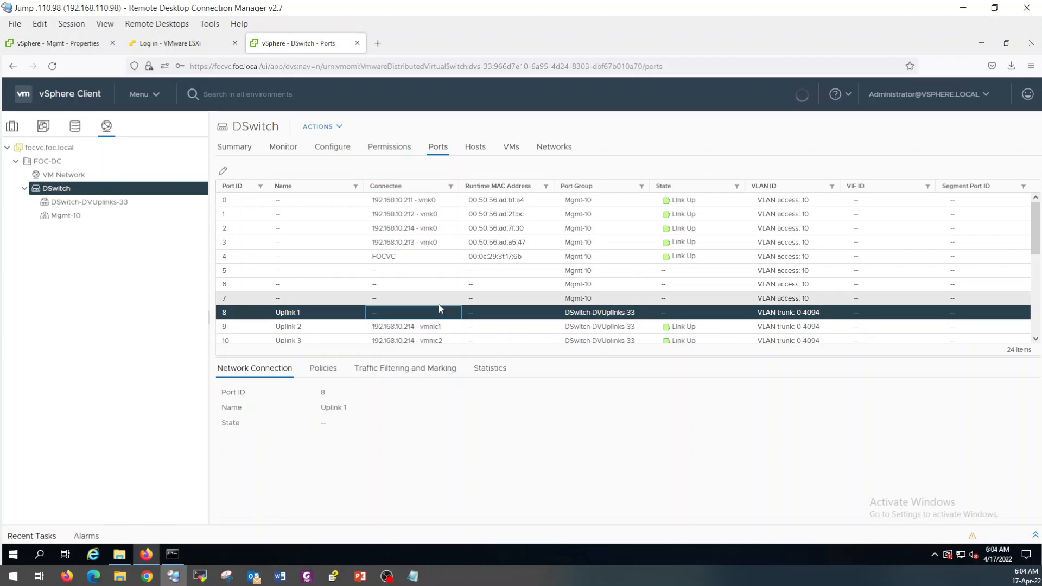
{"action": "scroll", "coordinate": [439, 308], "scroll_direction": "down", "scroll_amount": 3}
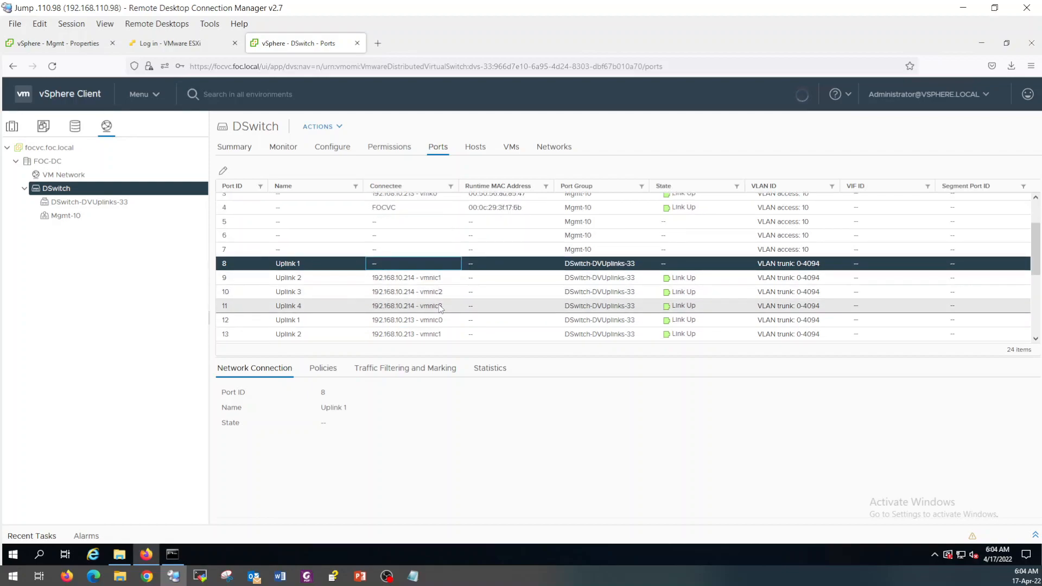
{"action": "left_click", "coordinate": [442, 288]}
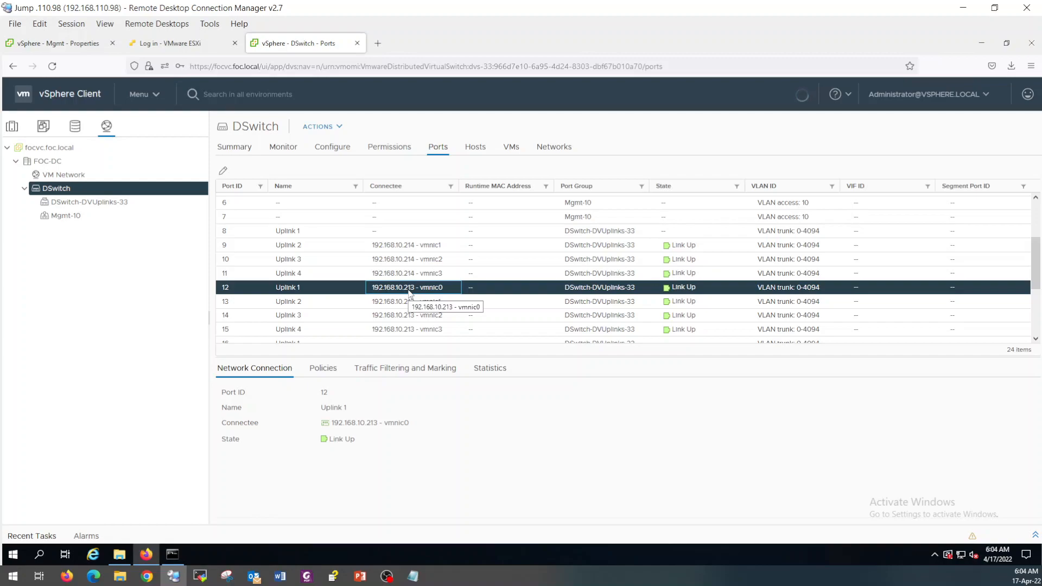
{"action": "scroll", "coordinate": [409, 293], "scroll_direction": "down", "scroll_amount": 1}
{"action": "left_click", "coordinate": [434, 315]}
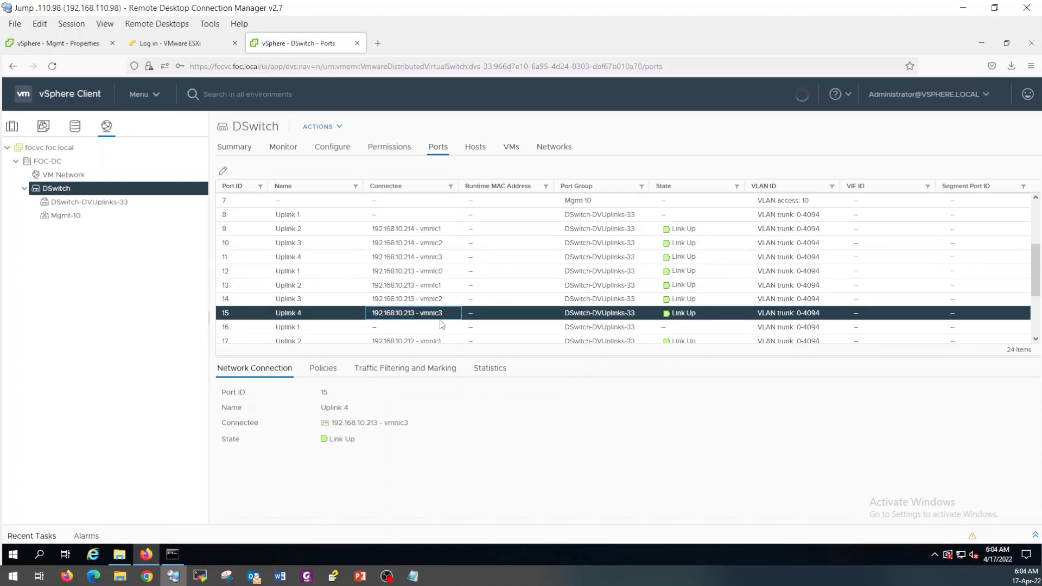
{"action": "scroll", "coordinate": [459, 320], "scroll_direction": "down", "scroll_amount": 3}
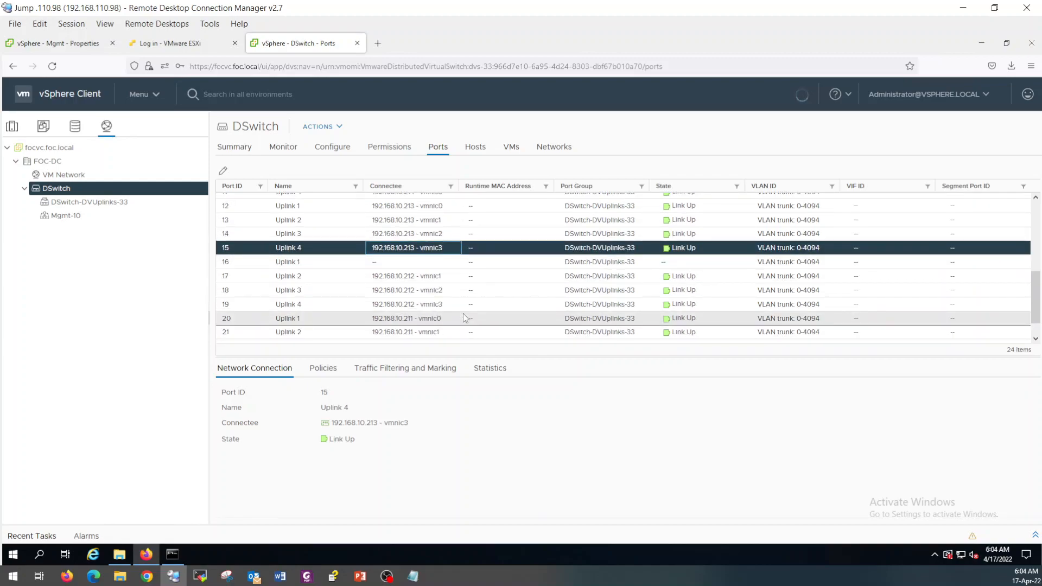
{"action": "left_click", "coordinate": [409, 319]}
{"action": "scroll", "coordinate": [409, 320], "scroll_direction": "down", "scroll_amount": 1}
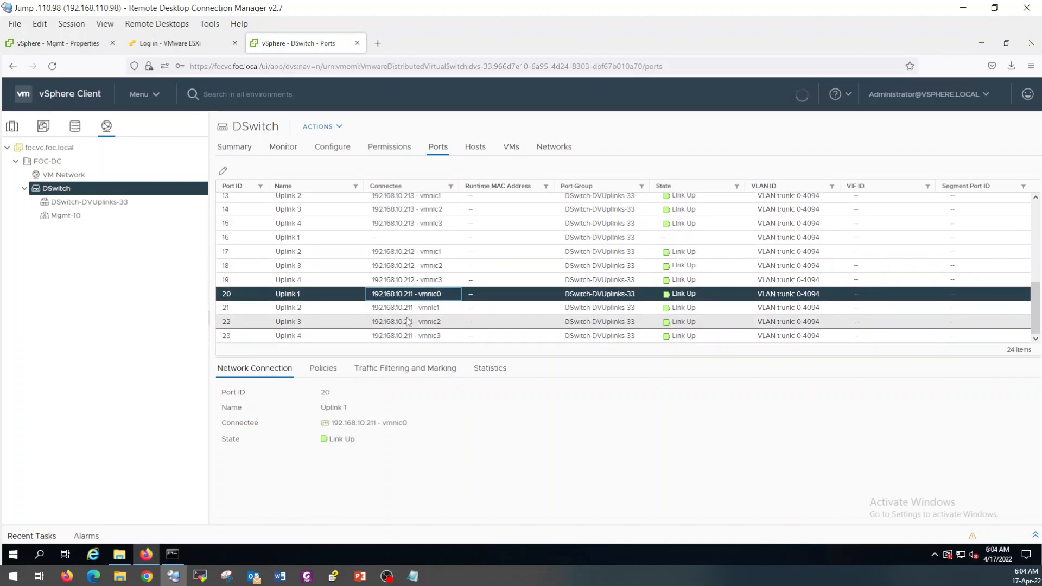
Review host .214's vmk0 on Mgmt-10 and vSwitch0, and check recent tasks.
{"action": "left_click", "coordinate": [18, 130]}
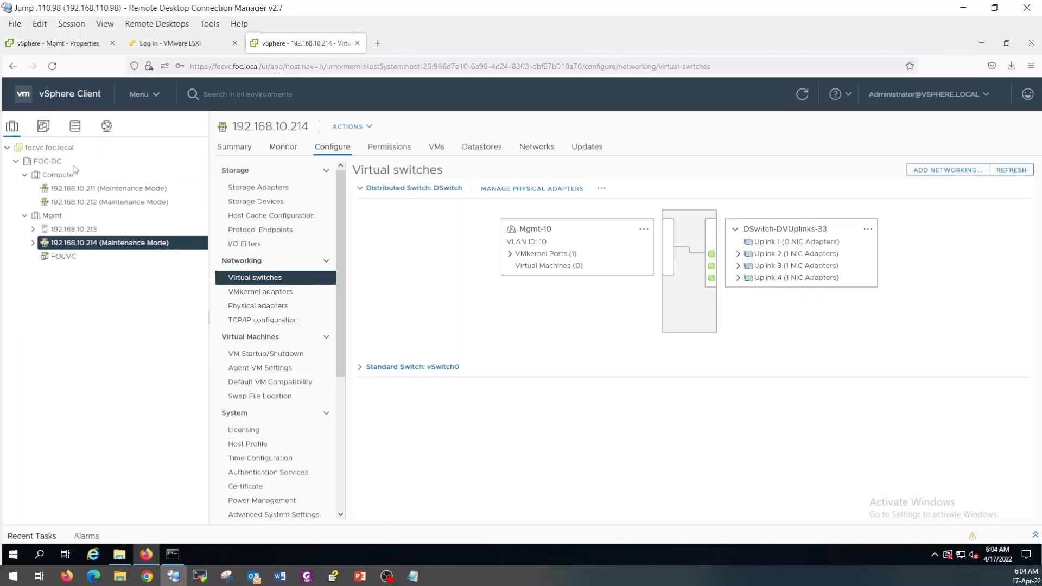
{"action": "left_click", "coordinate": [510, 254]}
{"action": "left_click", "coordinate": [359, 368]}
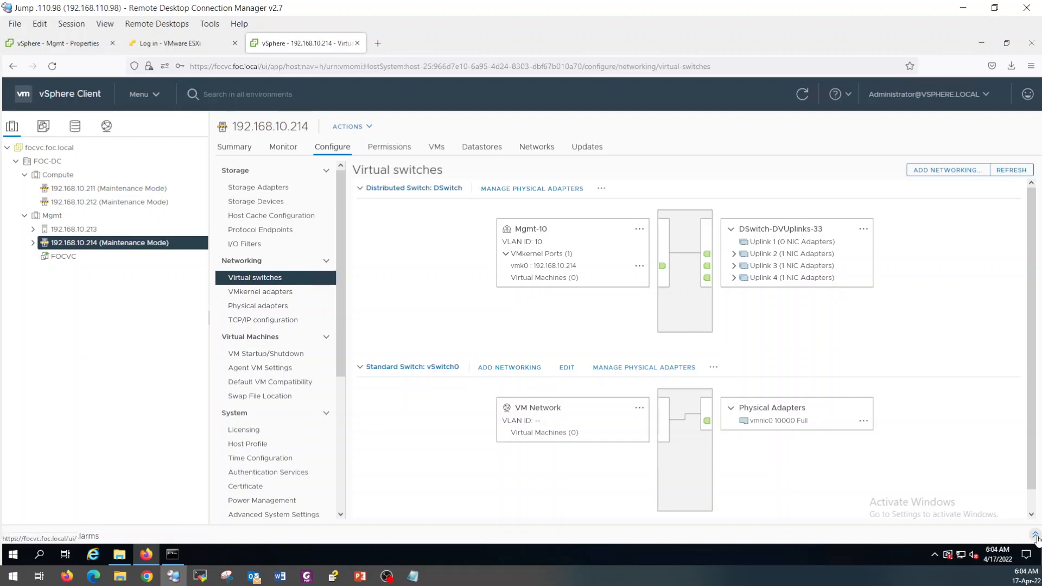
{"action": "left_click", "coordinate": [1034, 536]}
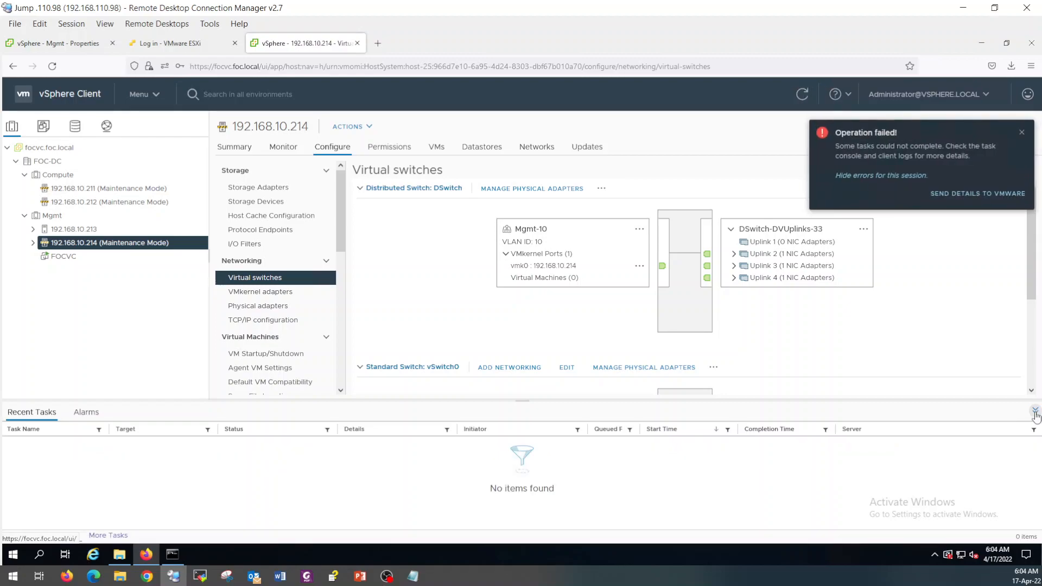
{"action": "left_click", "coordinate": [1035, 412]}
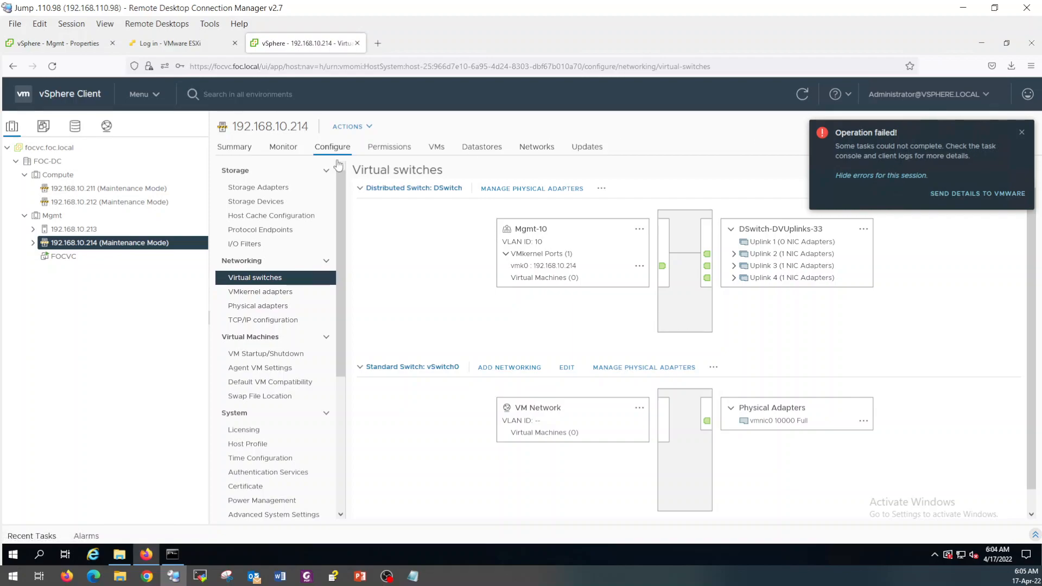
Check host .212's vSwitch0, then view the outer vCenter's Mgmt port group.
{"action": "left_click", "coordinate": [83, 201]}
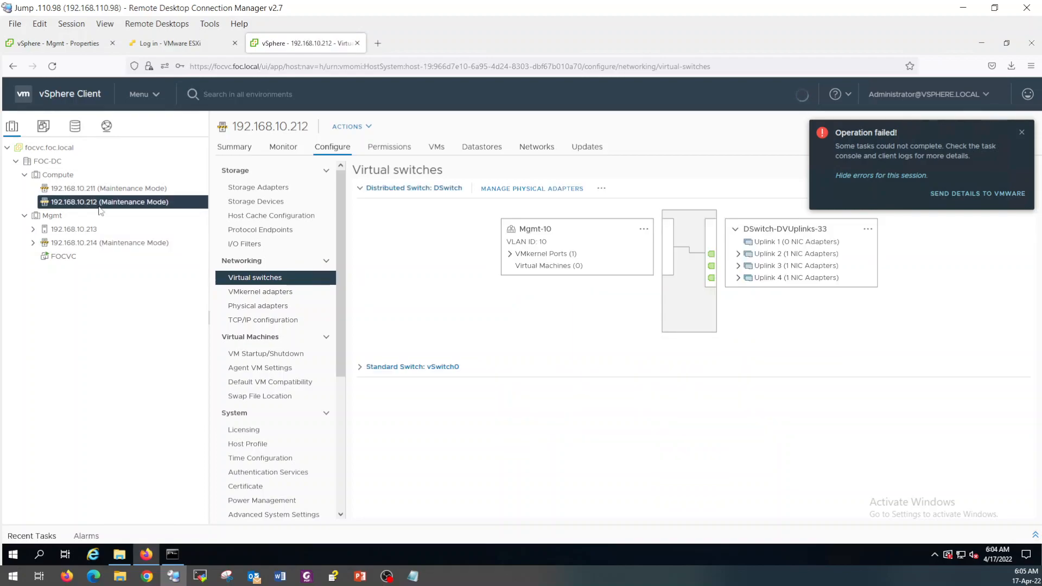
{"action": "left_click", "coordinate": [359, 368]}
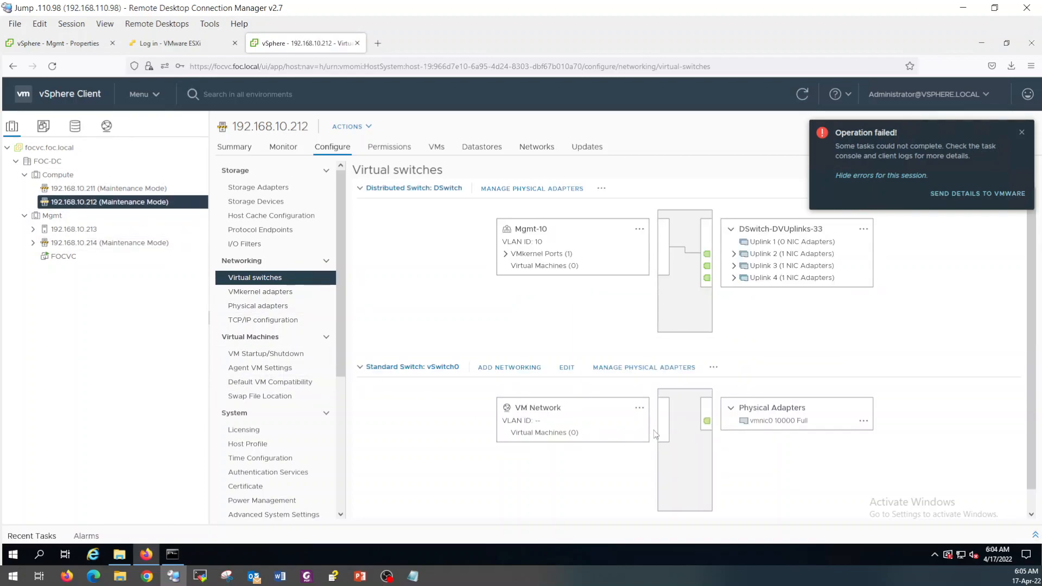
{"action": "left_click", "coordinate": [65, 44]}
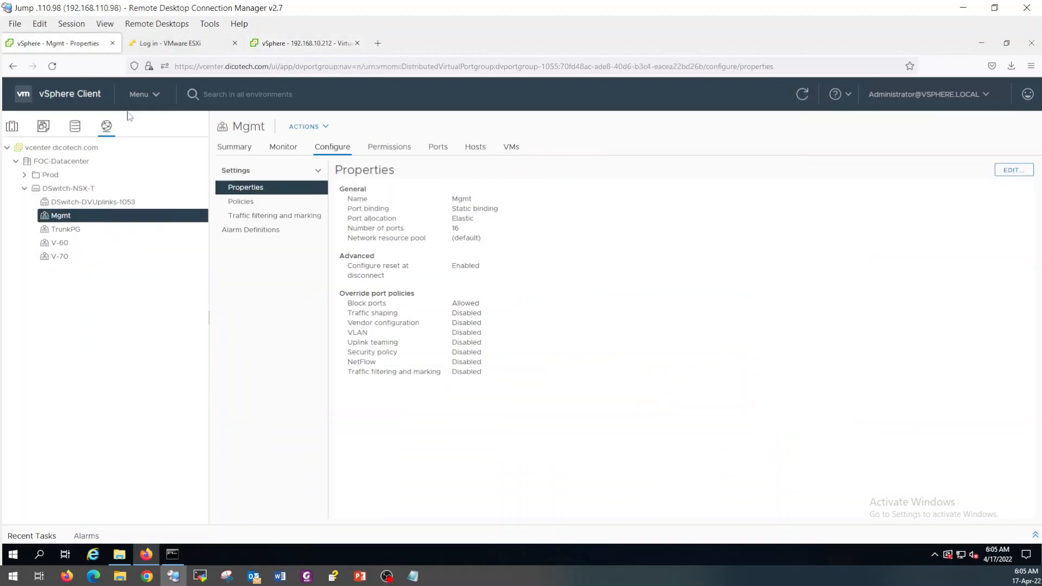
Switch Host-2's network adapter 1 from Mgmt to TrunkPG and save the VM settings.
{"action": "left_click", "coordinate": [12, 126]}
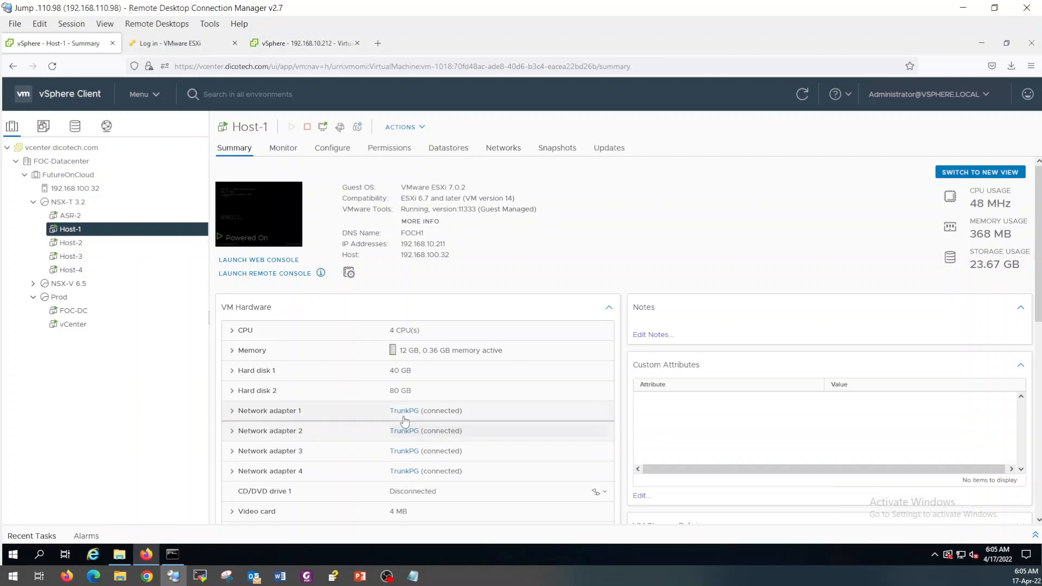
{"action": "left_click", "coordinate": [81, 244]}
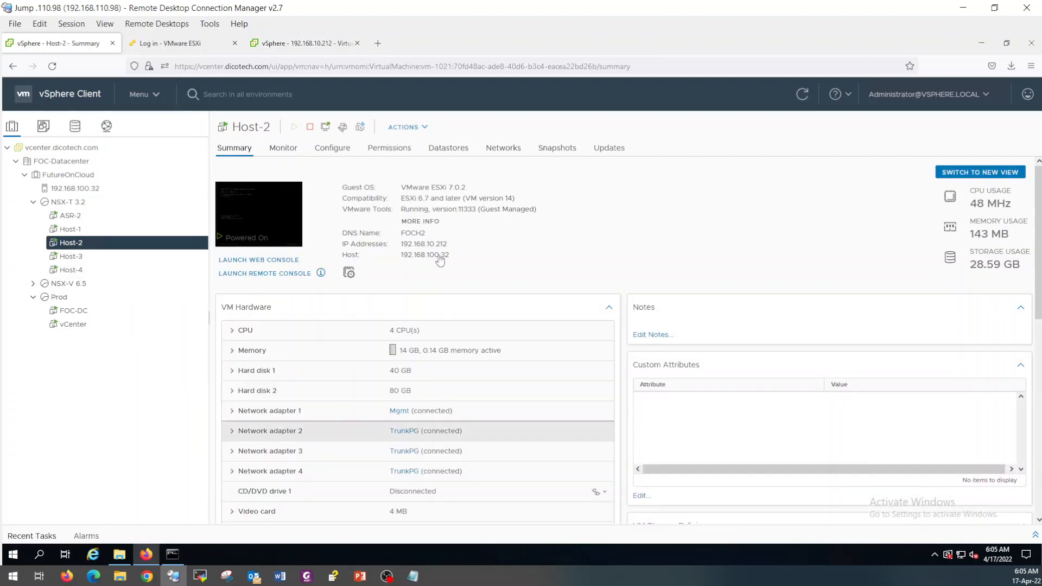
{"action": "left_click", "coordinate": [342, 126]}
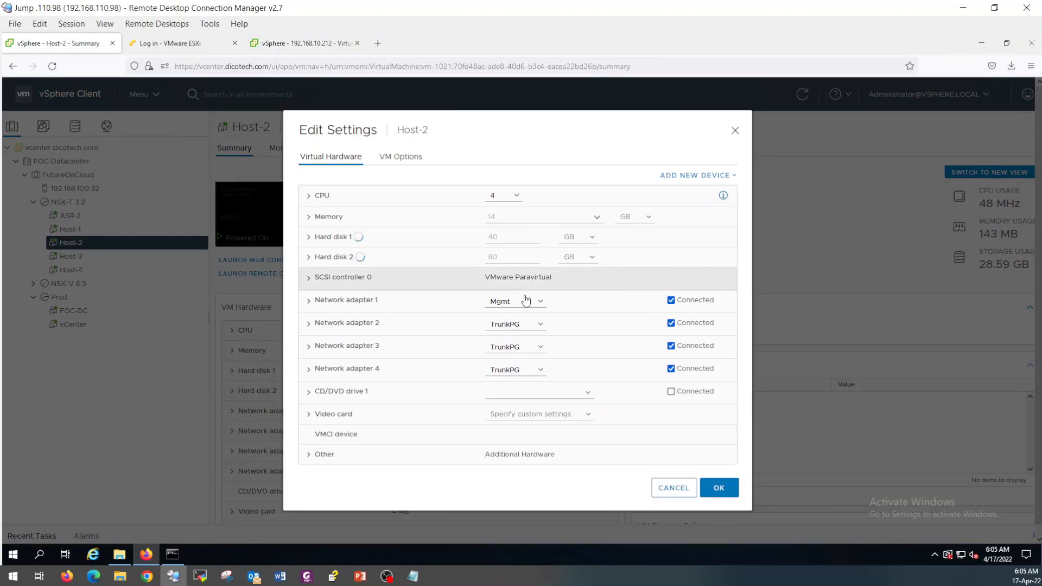
{"action": "left_click", "coordinate": [523, 302]}
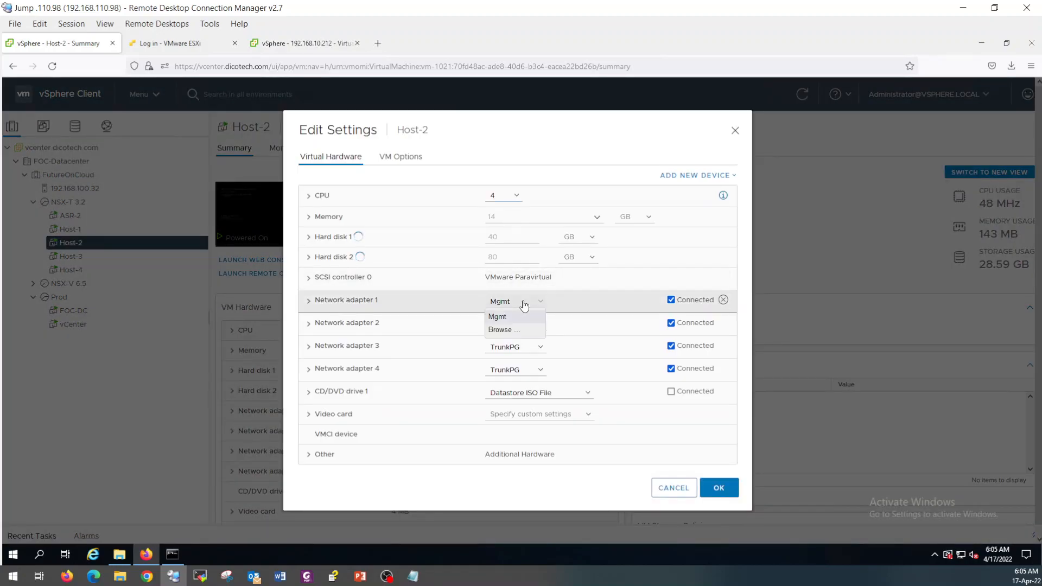
{"action": "left_click", "coordinate": [541, 313]}
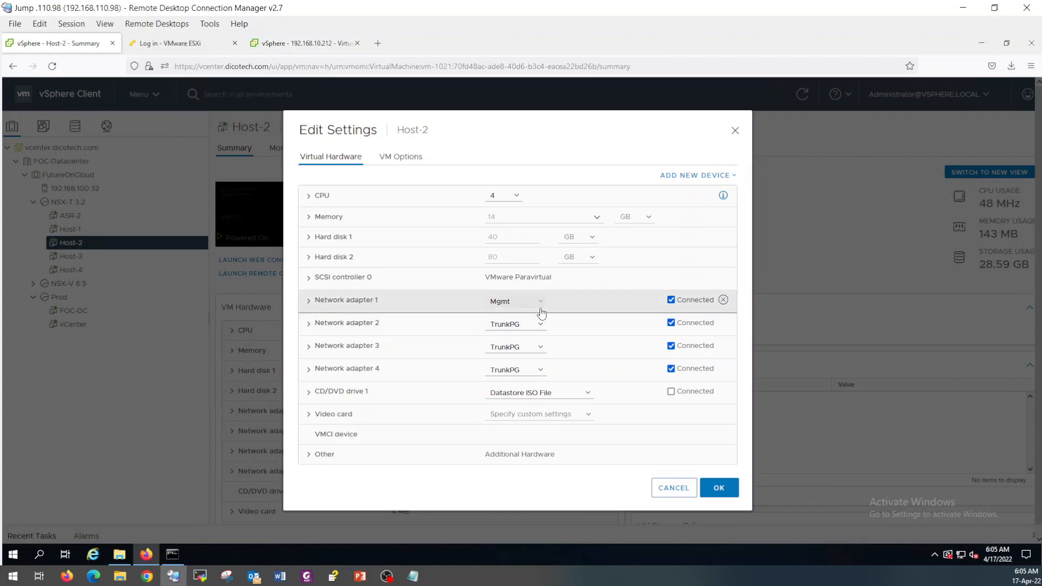
{"action": "left_click", "coordinate": [542, 307]}
{"action": "left_click", "coordinate": [513, 327]}
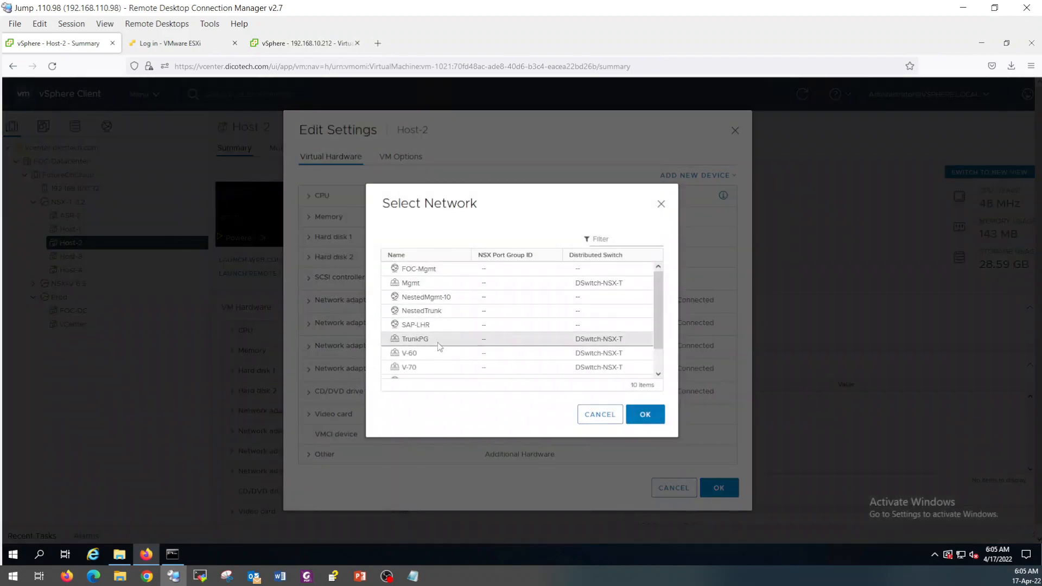
{"action": "left_click", "coordinate": [439, 342]}
{"action": "left_click", "coordinate": [641, 417]}
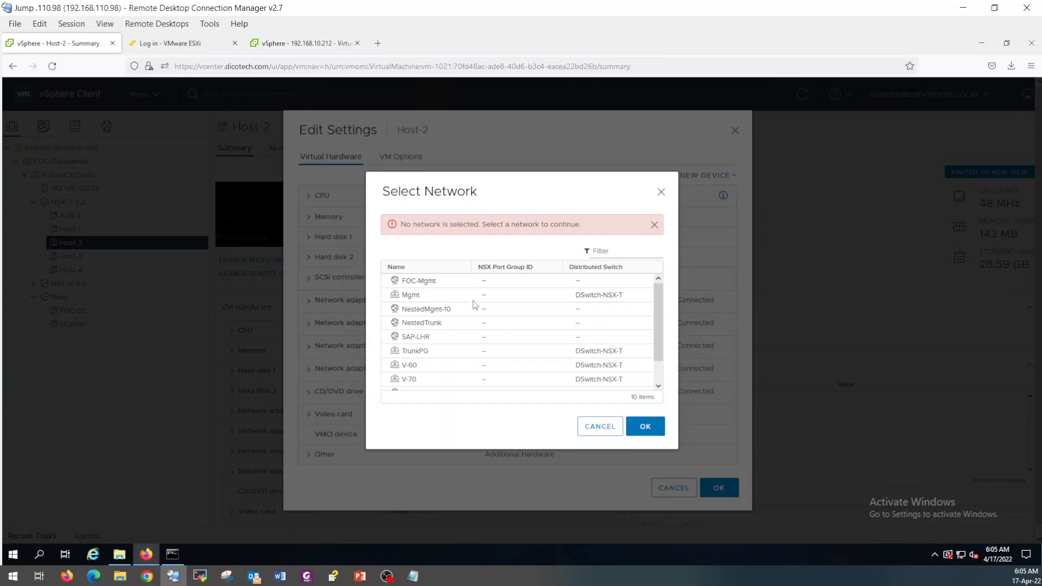
{"action": "left_click", "coordinate": [472, 351]}
{"action": "left_click", "coordinate": [644, 428]}
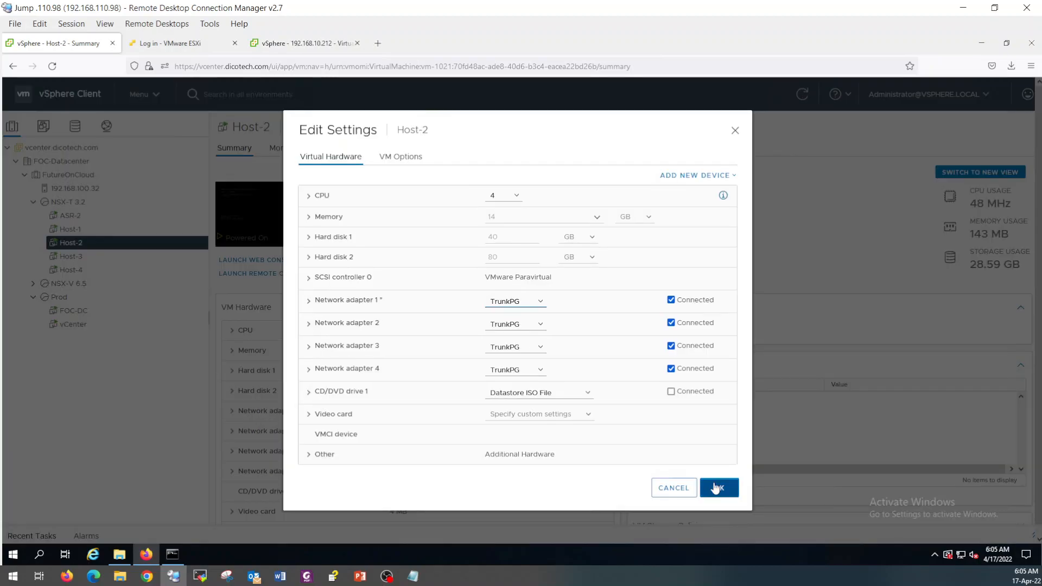
{"action": "left_click", "coordinate": [716, 488]}
{"action": "left_click", "coordinate": [87, 256]}
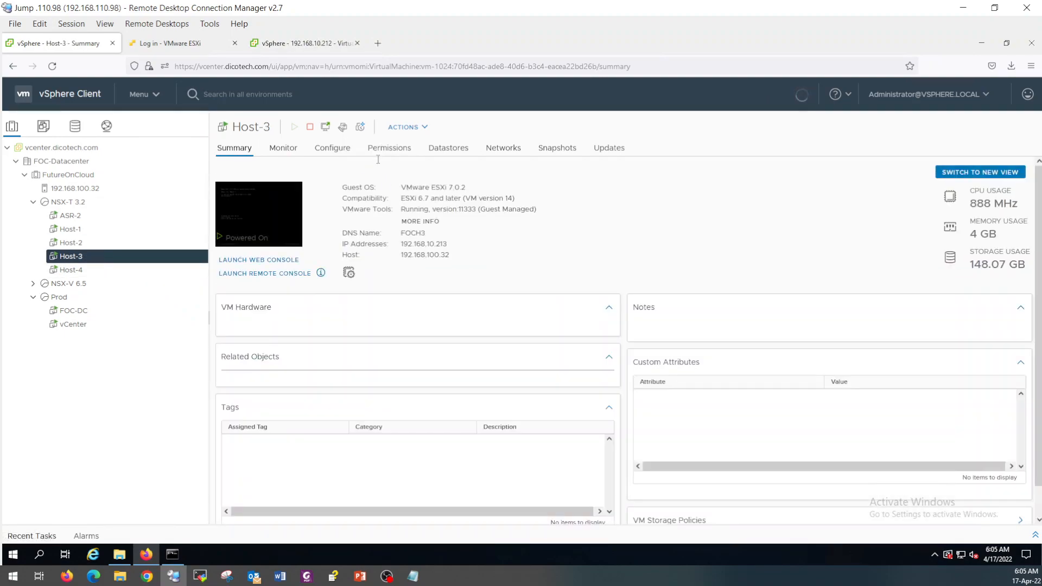
Set Host-3's network adapter 1 to TrunkPG and save.
{"action": "left_click", "coordinate": [342, 127]}
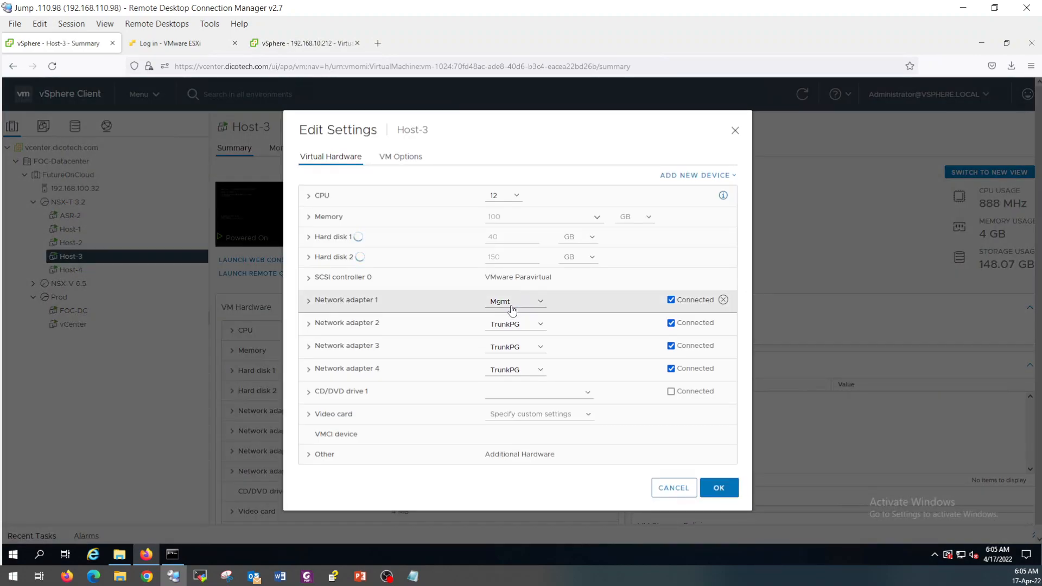
{"action": "left_click", "coordinate": [511, 307]}
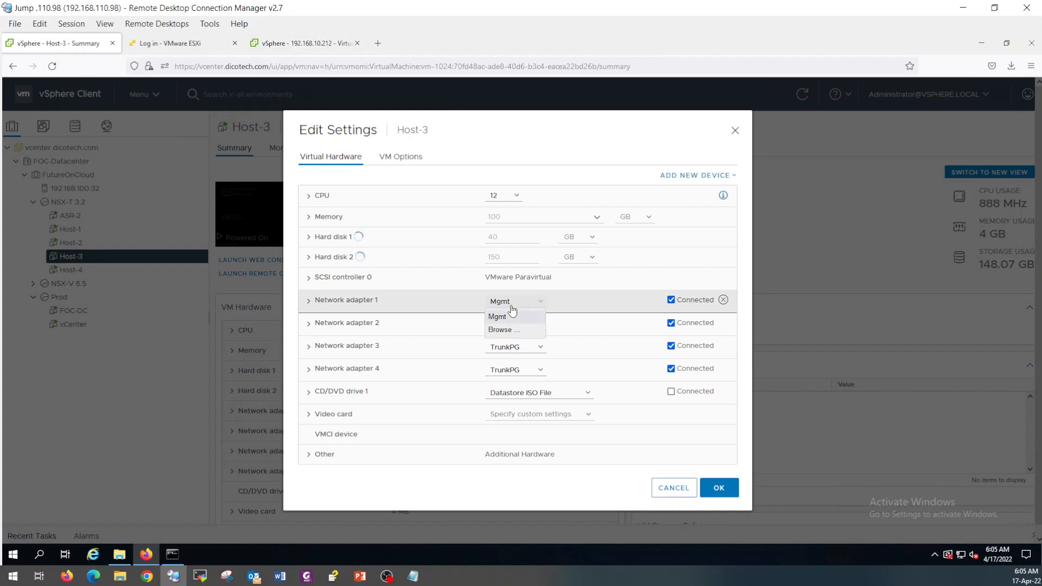
{"action": "left_click", "coordinate": [501, 325]}
{"action": "left_click", "coordinate": [500, 329]}
{"action": "left_click", "coordinate": [503, 306]}
{"action": "left_click", "coordinate": [503, 304]}
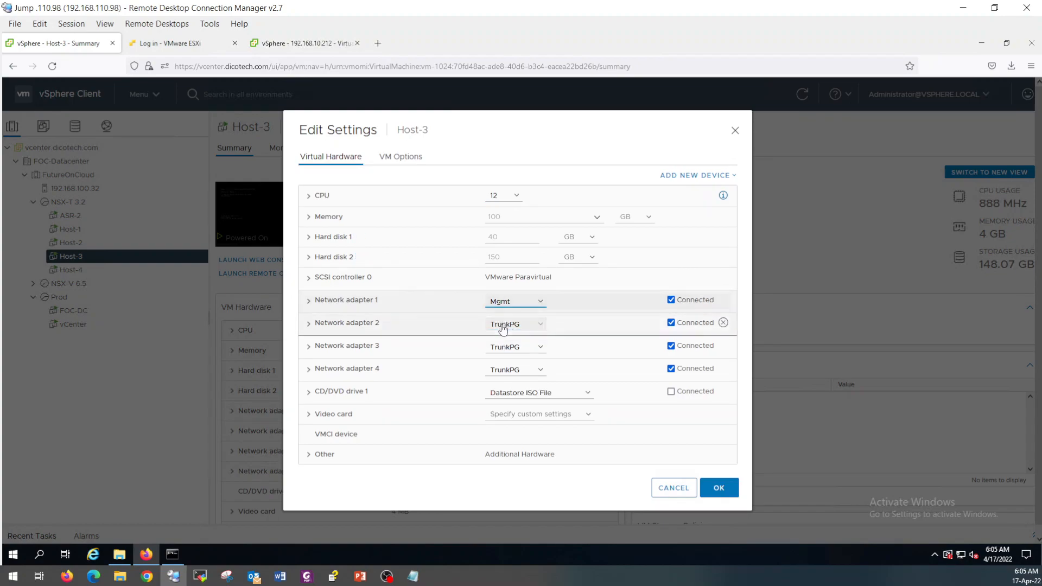
{"action": "left_click", "coordinate": [519, 302]}
{"action": "left_click", "coordinate": [504, 330]}
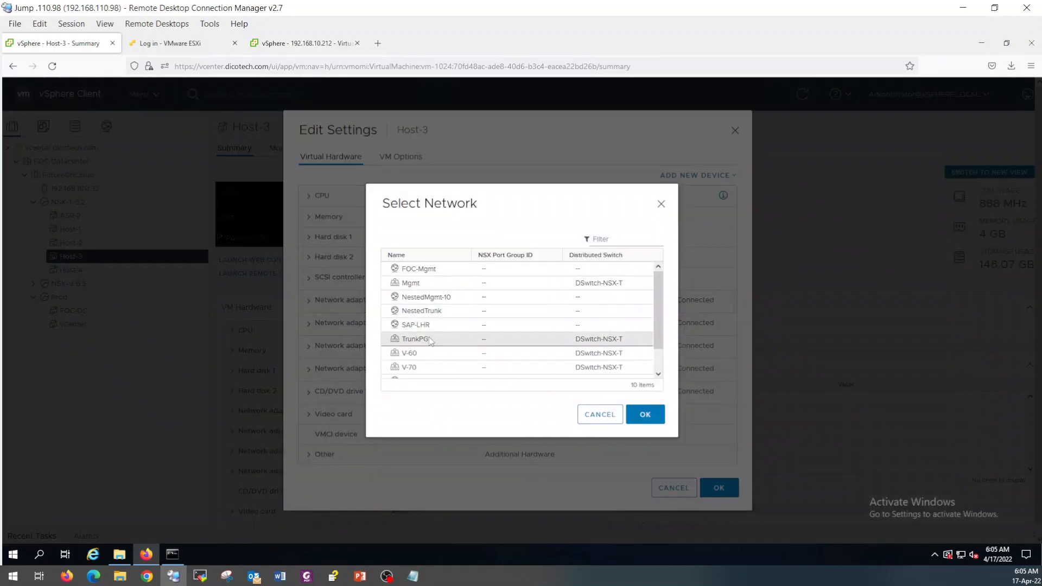
{"action": "left_click", "coordinate": [430, 340]}
{"action": "left_click", "coordinate": [642, 417]}
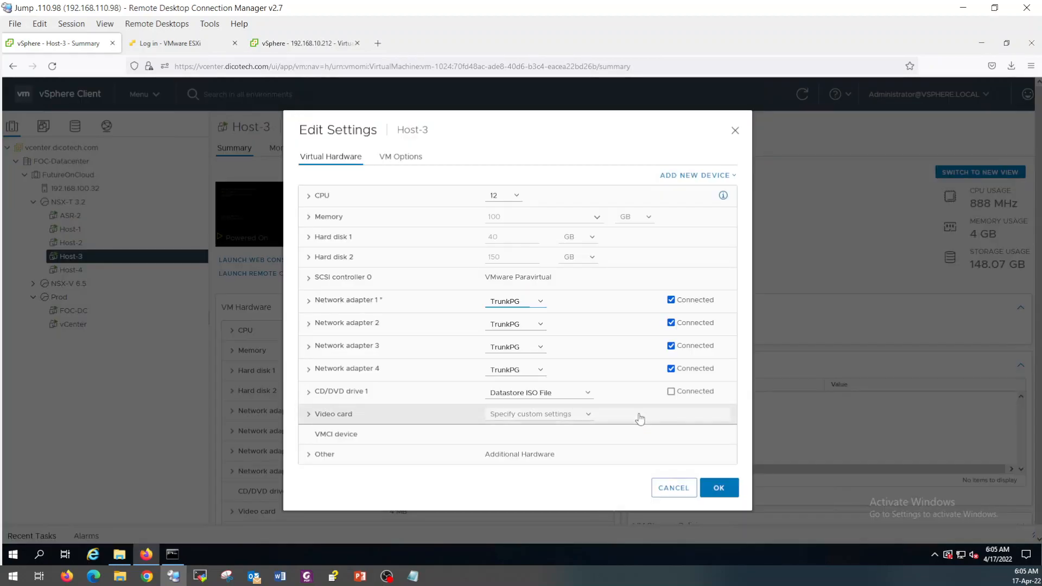
{"action": "left_click", "coordinate": [721, 487]}
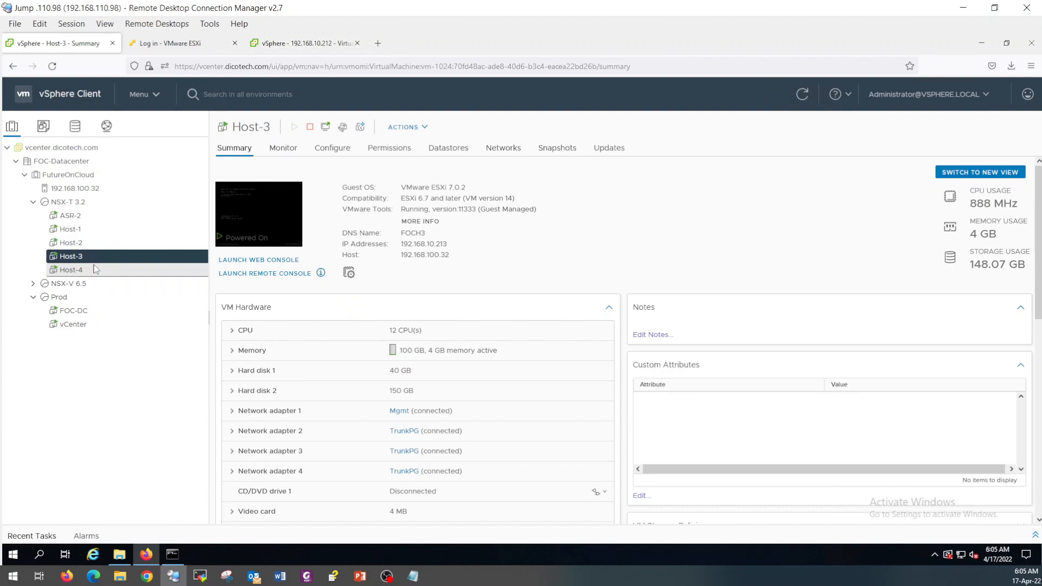
Set Host-4's network adapter 1 to TrunkPG, then review Host-3 and Host-2 summaries.
{"action": "left_click", "coordinate": [70, 270]}
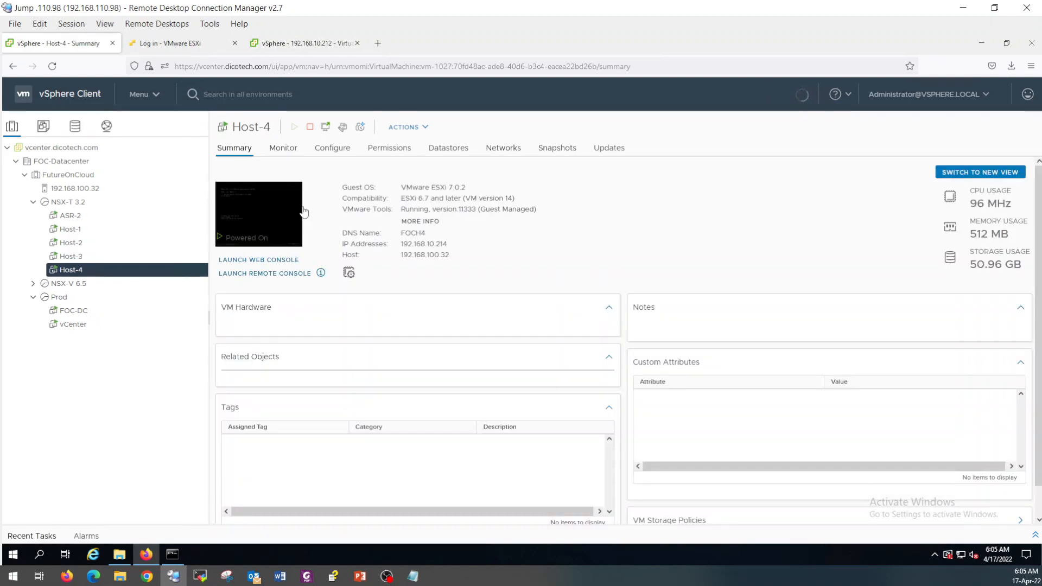
{"action": "left_click", "coordinate": [344, 128]}
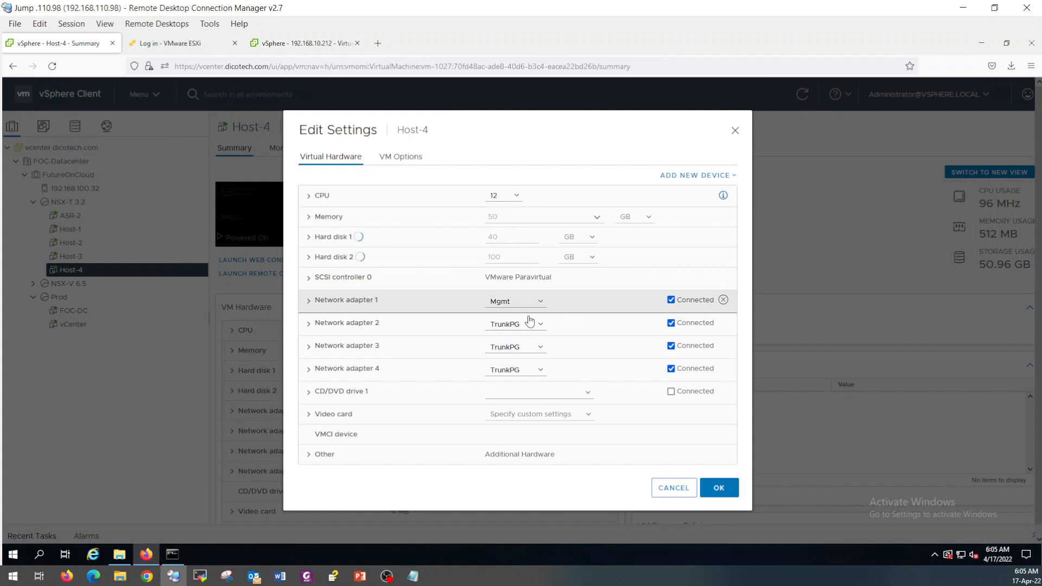
{"action": "left_click", "coordinate": [515, 306]}
{"action": "left_click", "coordinate": [510, 332]}
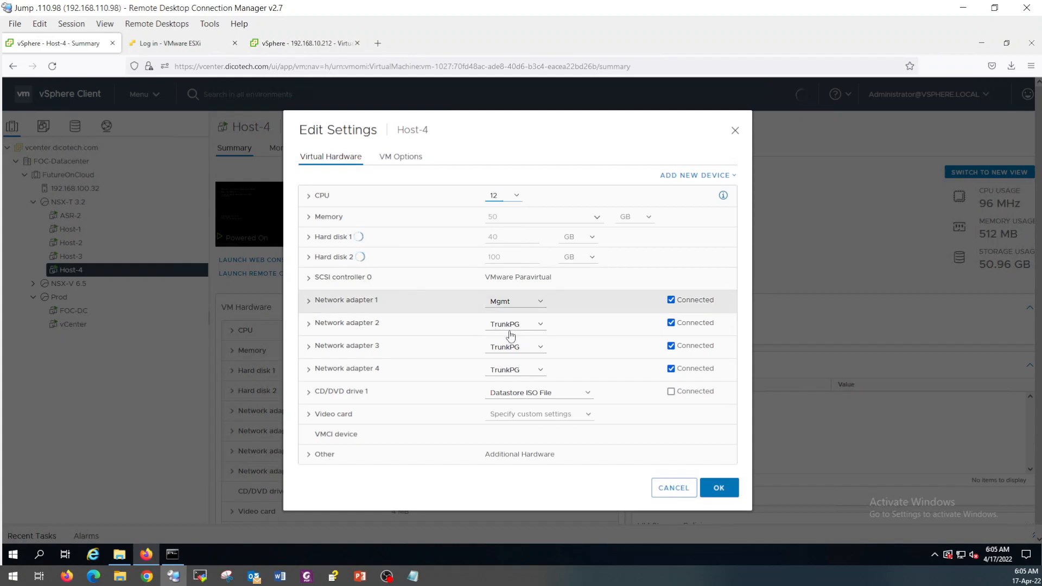
{"action": "left_click", "coordinate": [518, 302]}
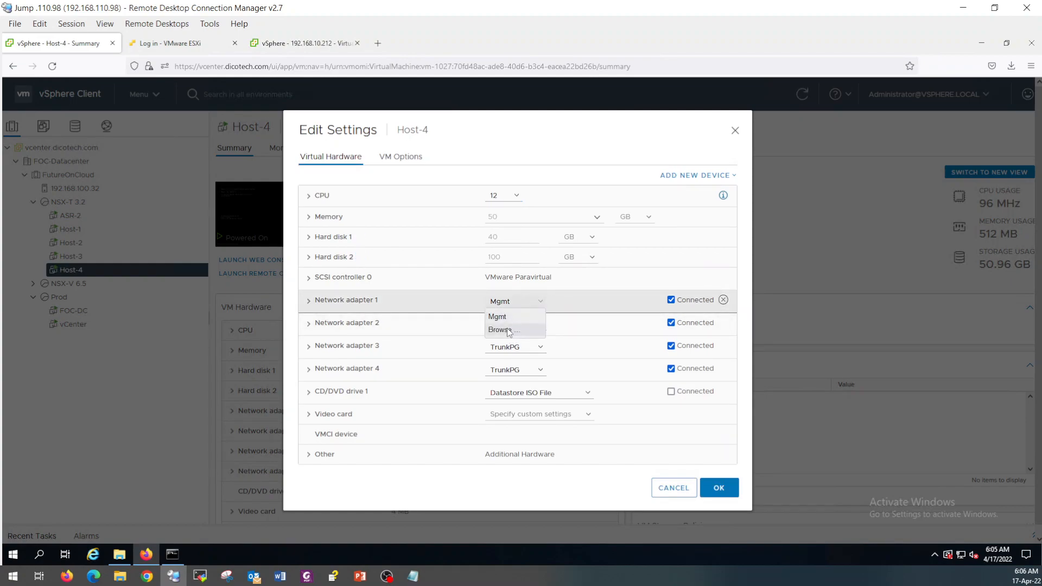
{"action": "left_click", "coordinate": [509, 331]}
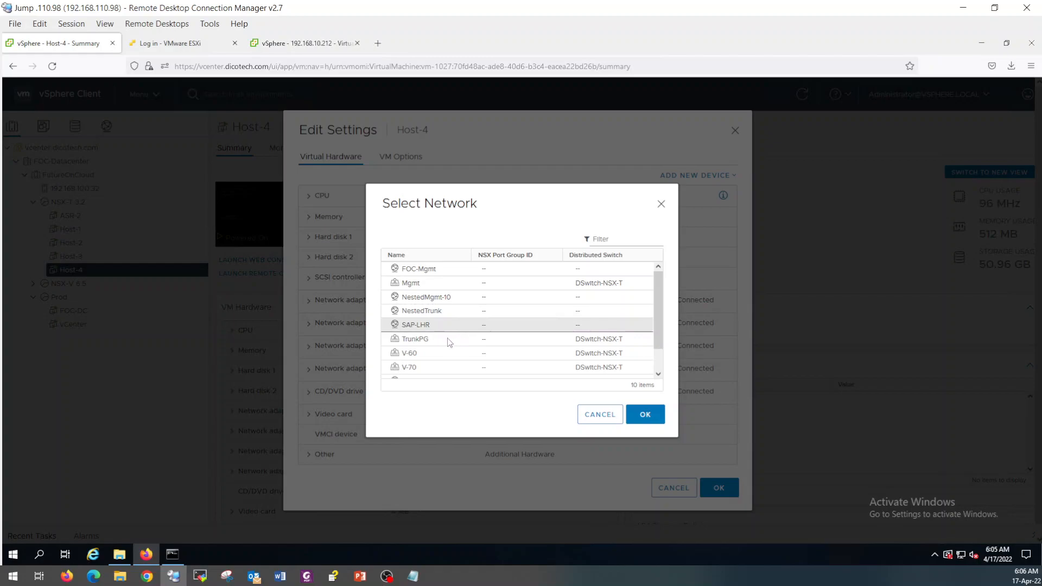
{"action": "left_click", "coordinate": [452, 341]}
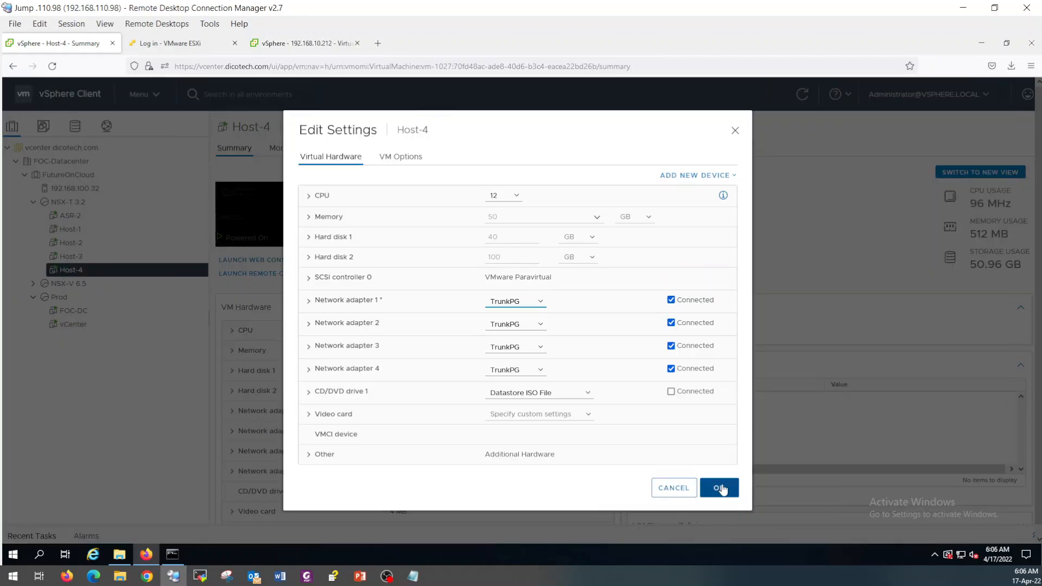
{"action": "left_click", "coordinate": [720, 487]}
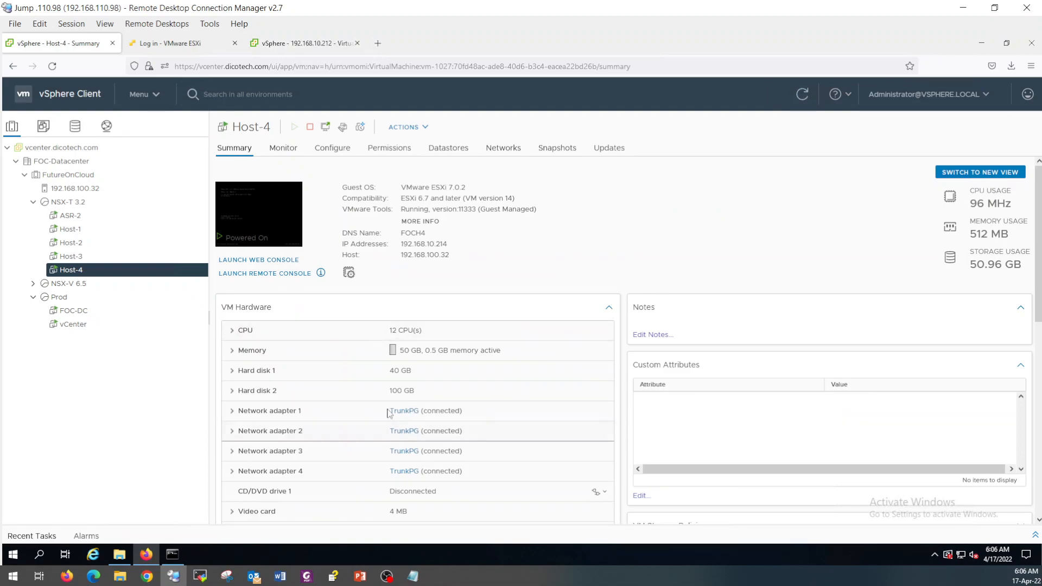
{"action": "left_click", "coordinate": [77, 260]}
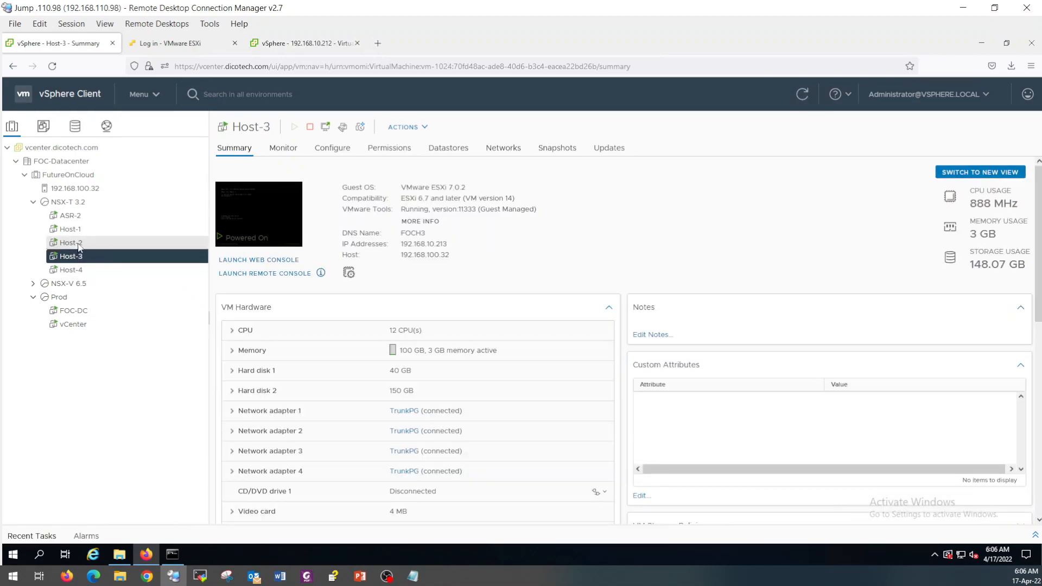
{"action": "left_click", "coordinate": [78, 245]}
In the nested vCenter, start managing DSwitch networking for hosts .212, .213 and .214.
{"action": "left_click", "coordinate": [320, 47]}
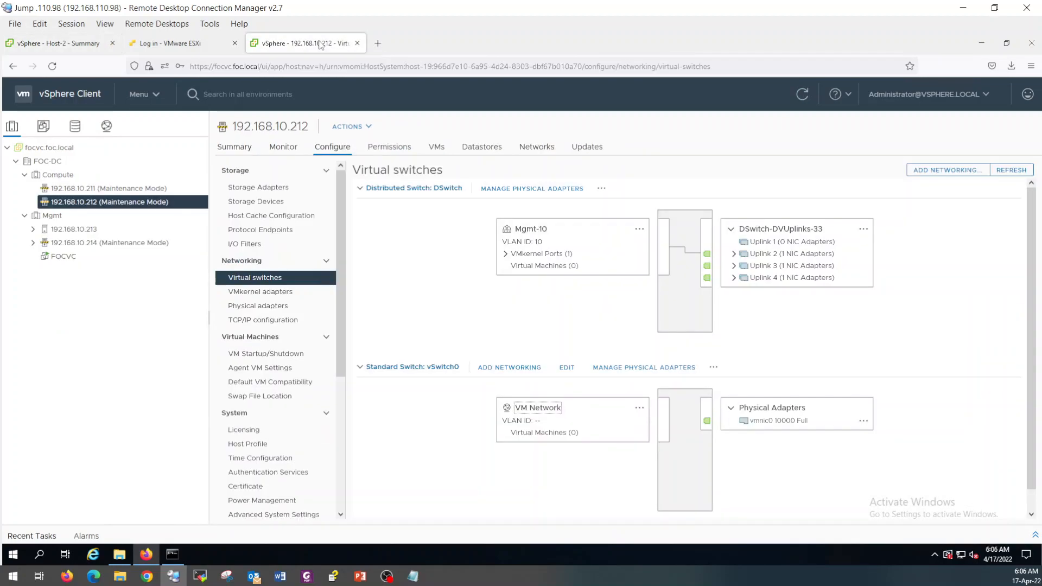
{"action": "left_click", "coordinate": [107, 126]}
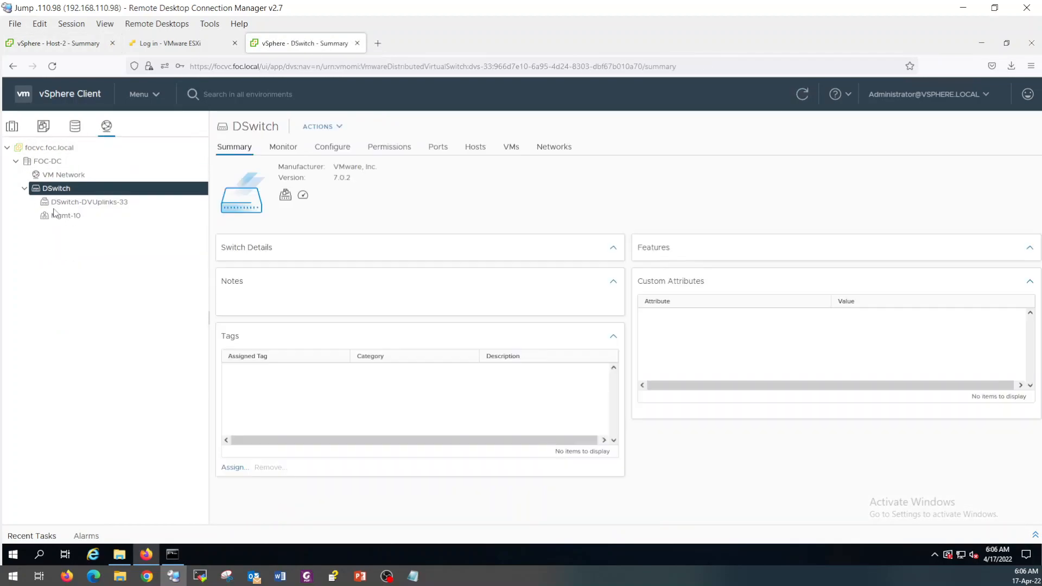
{"action": "right_click", "coordinate": [63, 188]}
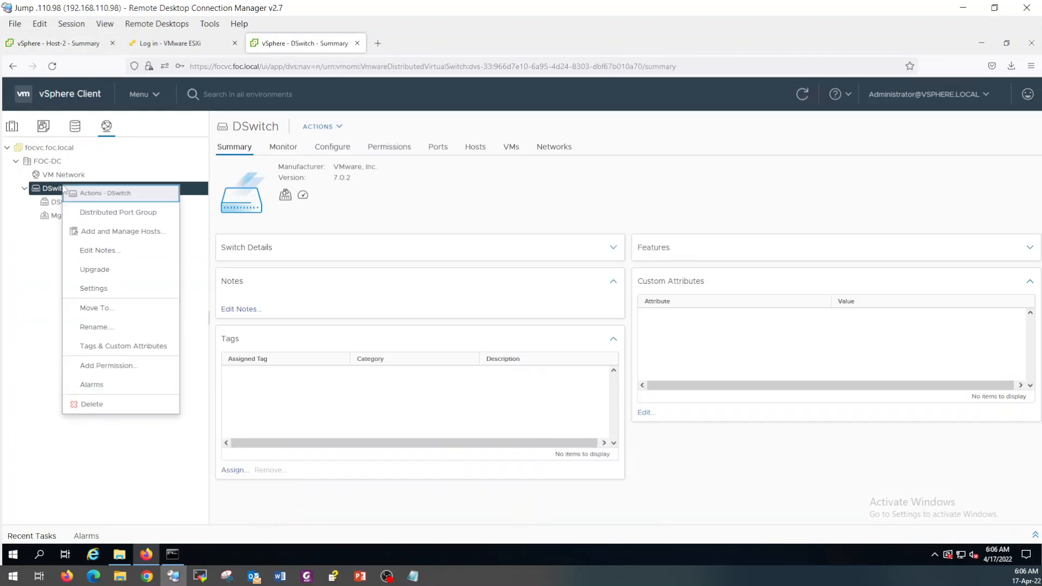
{"action": "left_click", "coordinate": [114, 232]}
{"action": "left_click", "coordinate": [424, 254]}
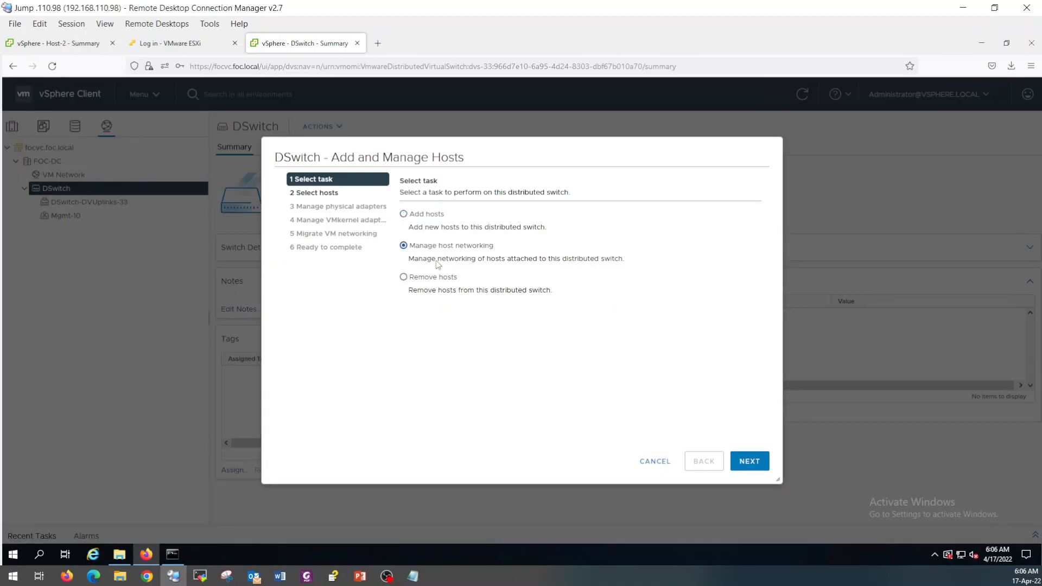
{"action": "left_click", "coordinate": [751, 463]}
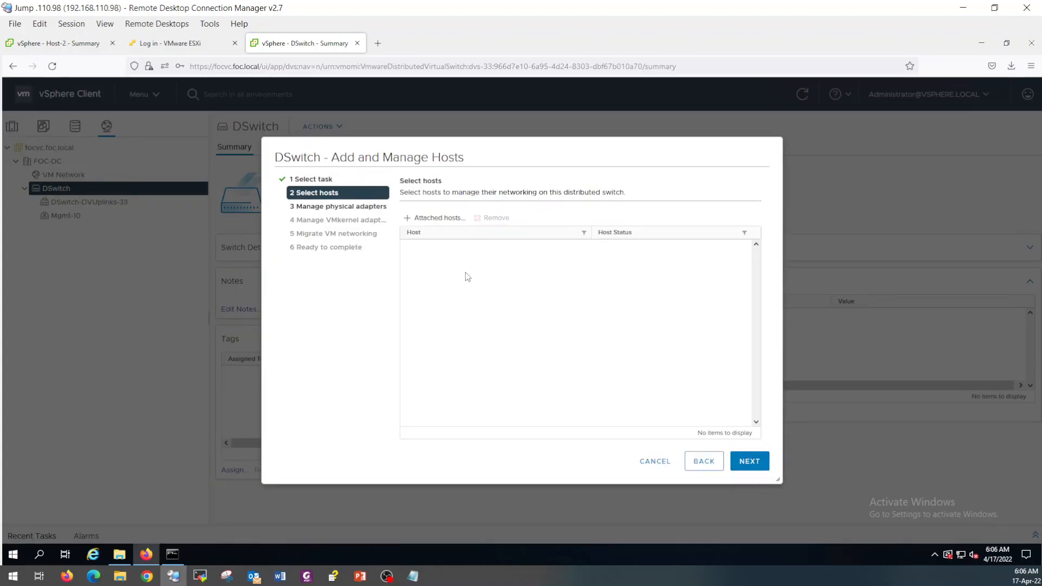
{"action": "left_click", "coordinate": [441, 221]}
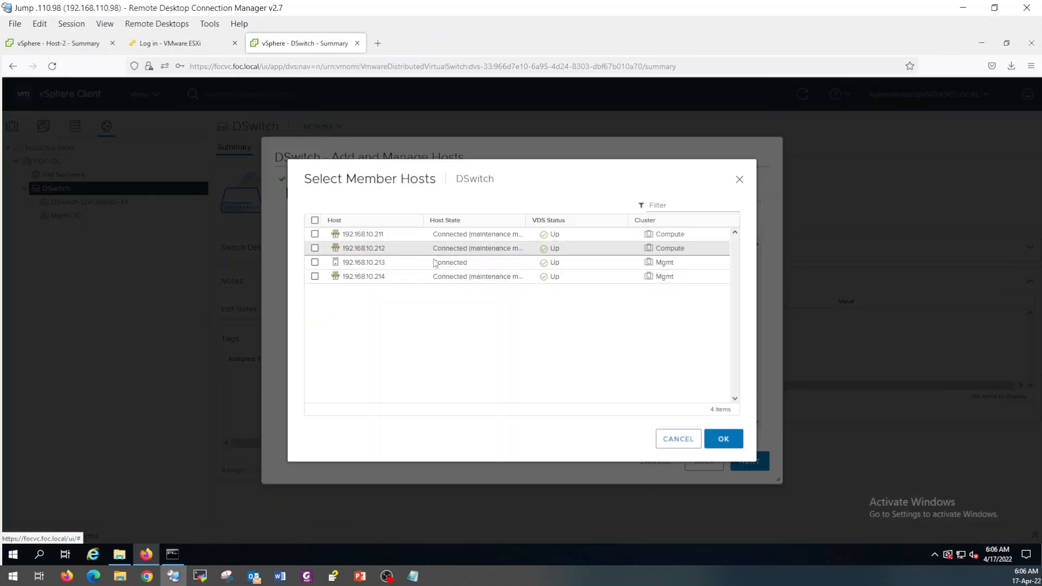
{"action": "left_click", "coordinate": [315, 220]}
{"action": "left_click", "coordinate": [315, 234]}
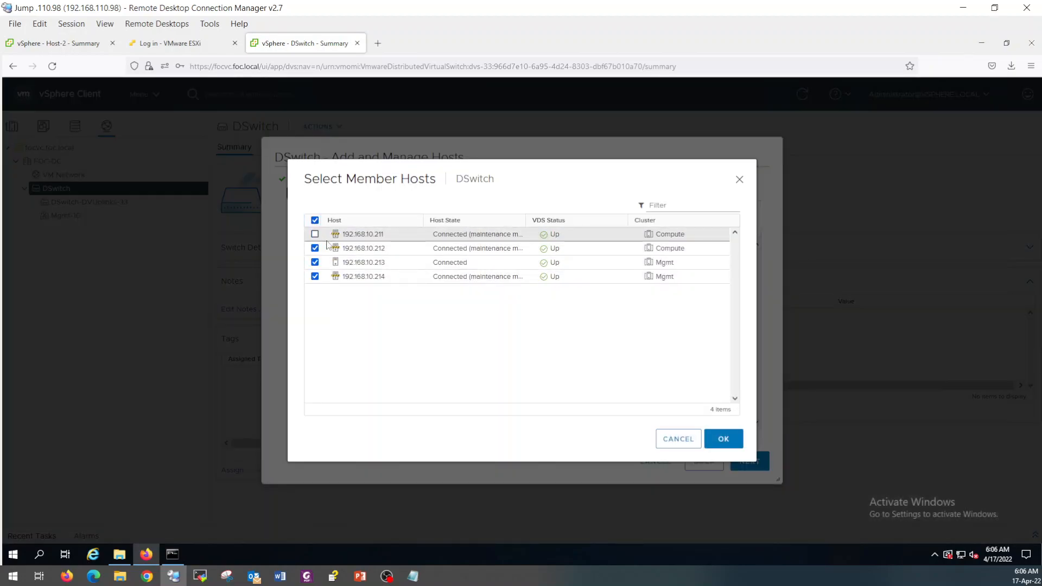
{"action": "left_click", "coordinate": [723, 438]}
{"action": "left_click", "coordinate": [753, 461]}
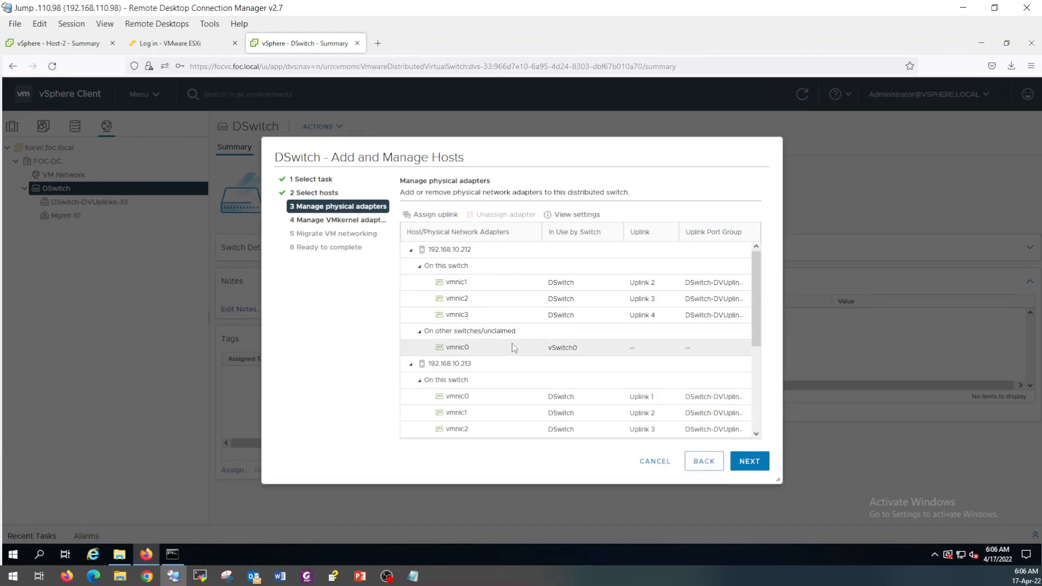
Put vmnic0 on Uplink 1 for all three hosts, skip migrations, and finish.
{"action": "left_click", "coordinate": [434, 214]}
{"action": "left_click", "coordinate": [429, 408]}
{"action": "left_click", "coordinate": [646, 440]}
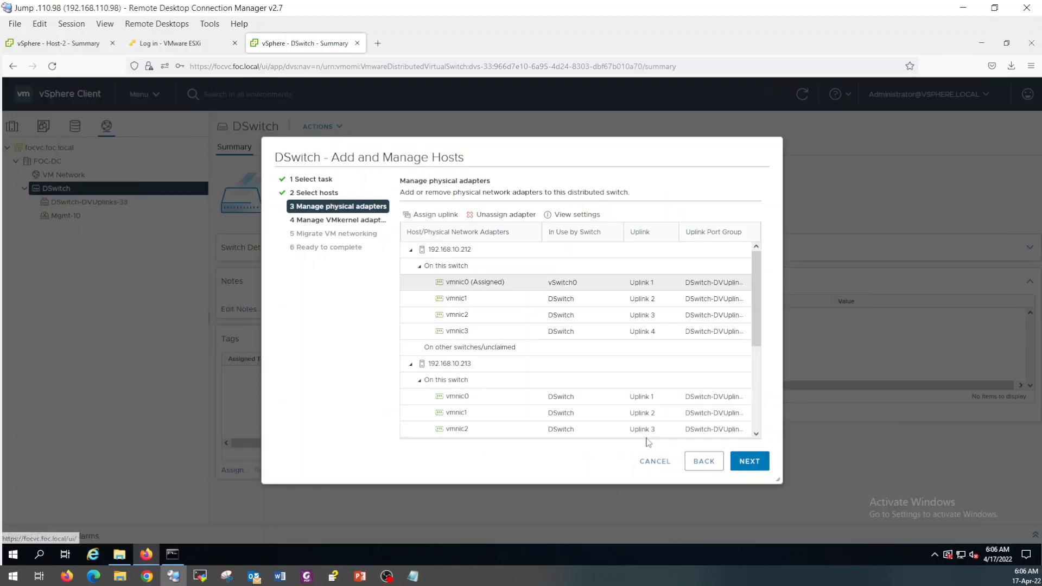
{"action": "left_click", "coordinate": [747, 462]}
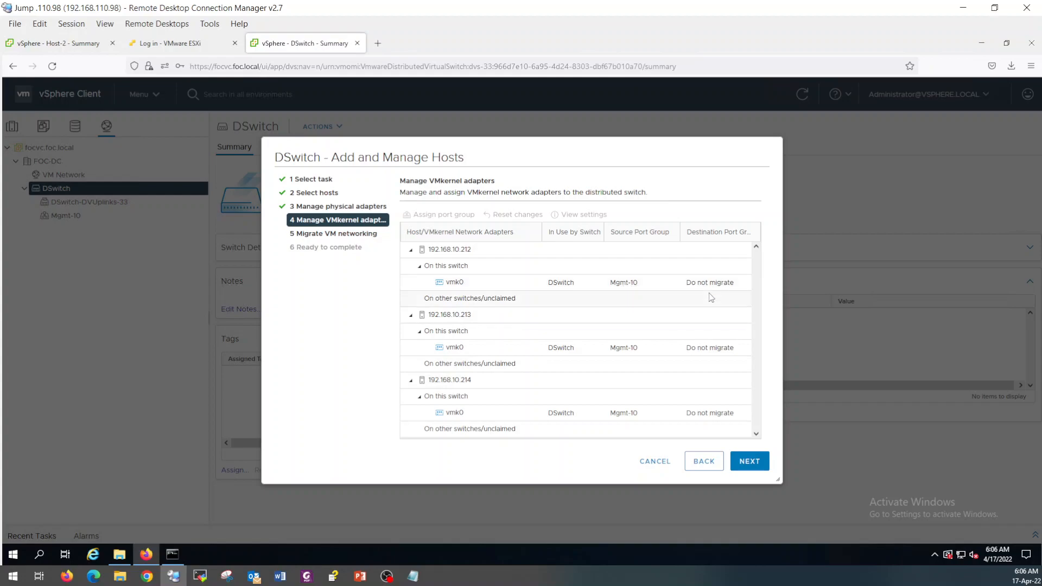
{"action": "left_click", "coordinate": [751, 461]}
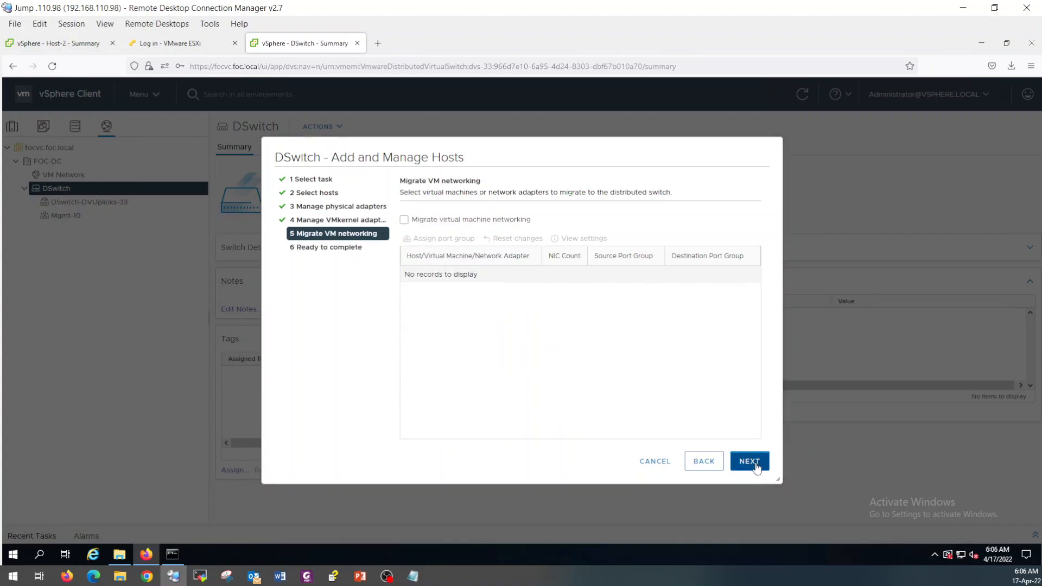
{"action": "left_click", "coordinate": [757, 463]}
{"action": "left_click", "coordinate": [759, 466]}
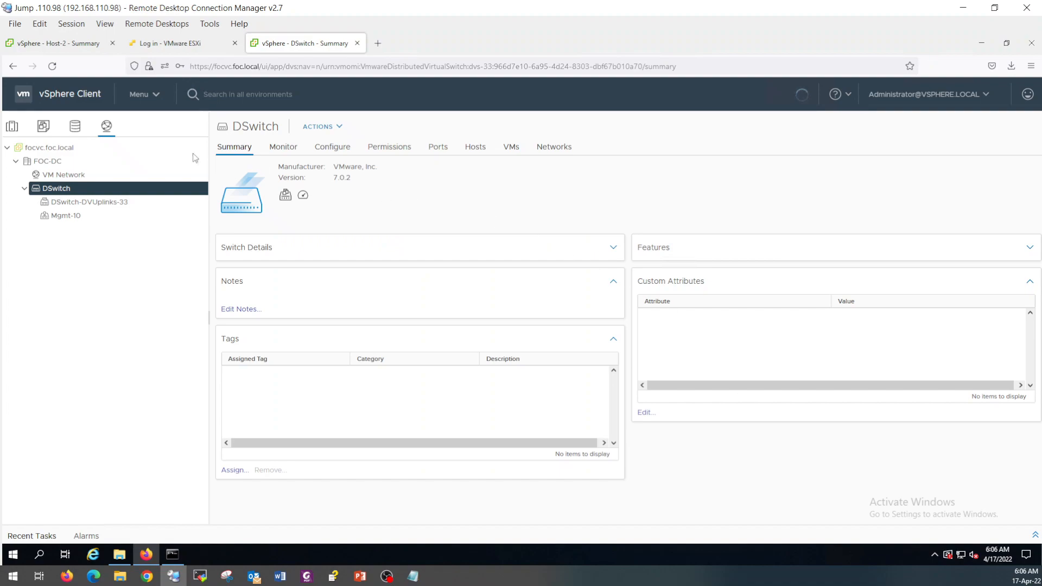
Verify vSwitch0 is empty on hosts .212, .213 and .214, with vmnic0 backing Uplink 1.
{"action": "left_click", "coordinate": [12, 126]}
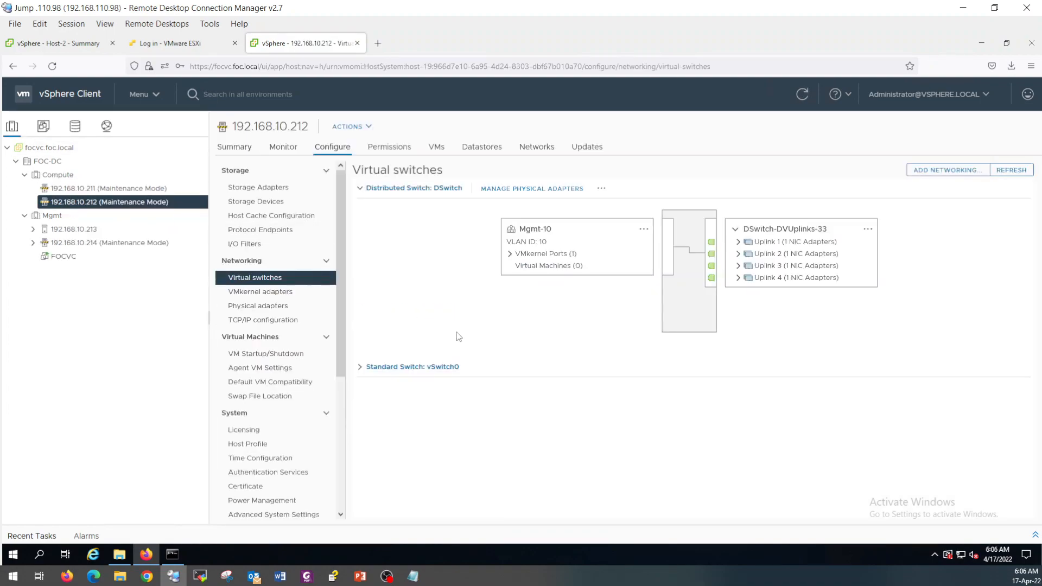
{"action": "left_click", "coordinate": [366, 374]}
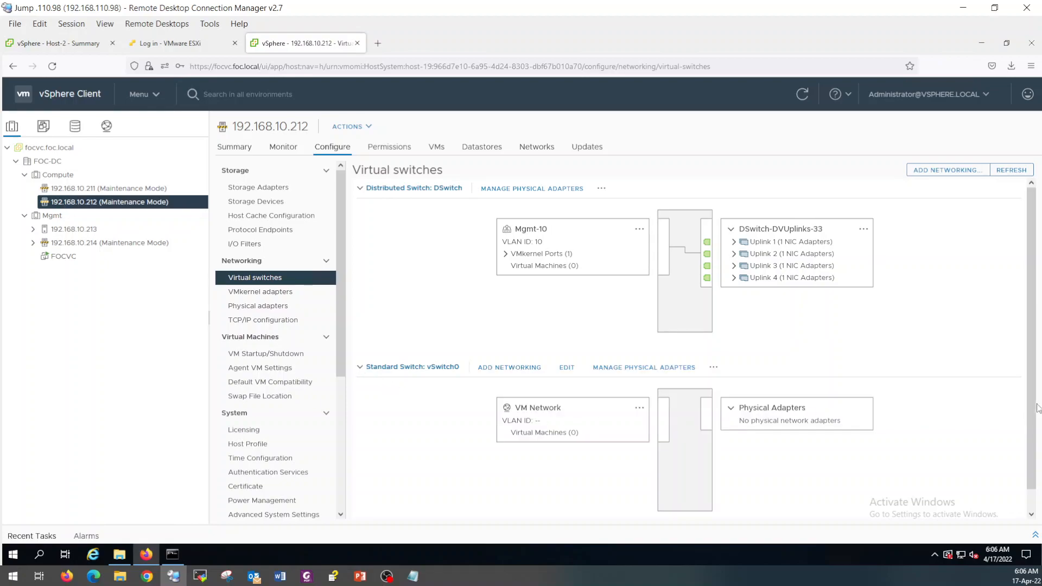
{"action": "left_click", "coordinate": [733, 241]}
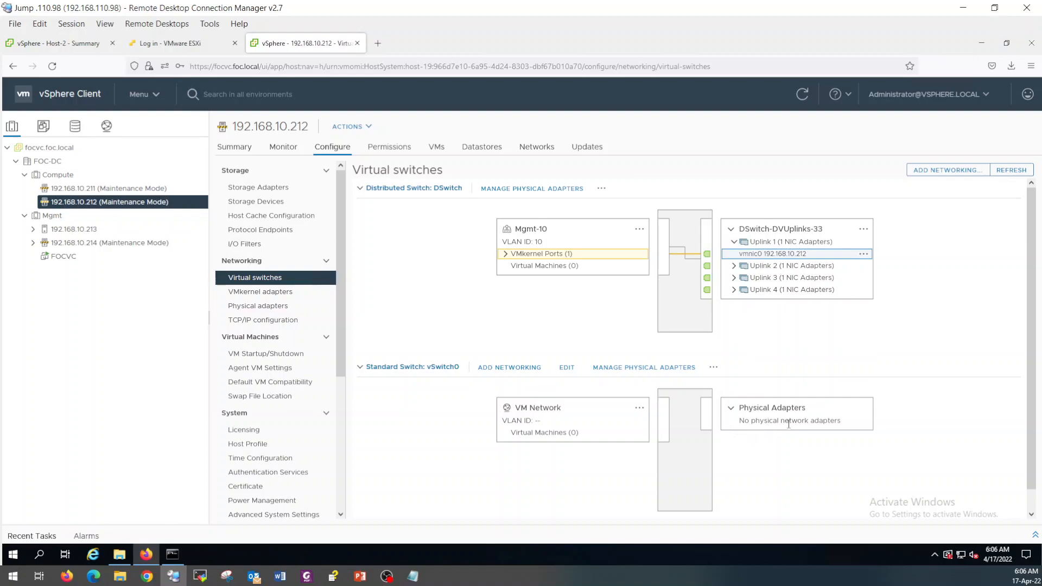
{"action": "left_click", "coordinate": [74, 229]}
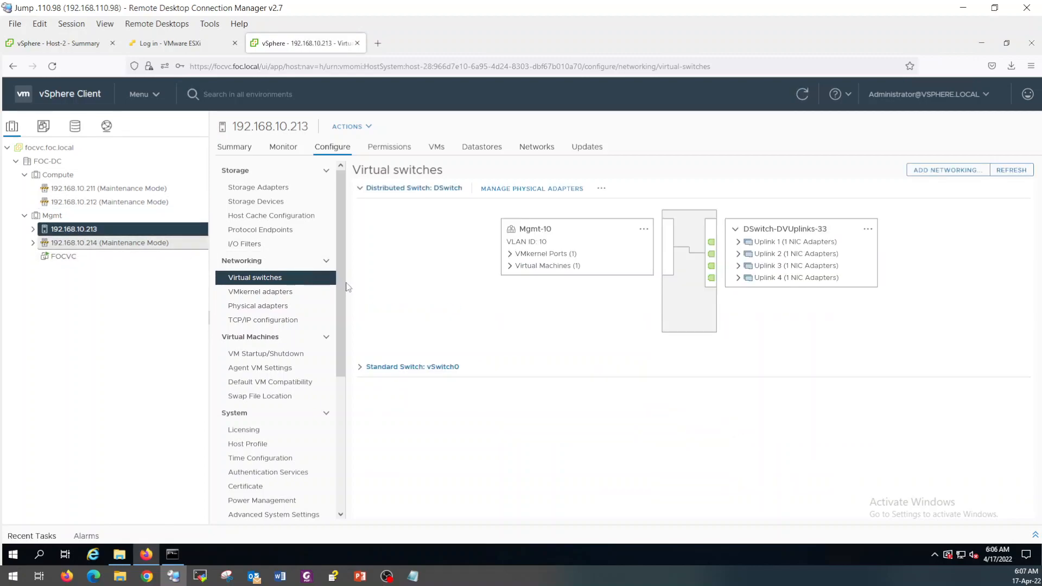
{"action": "left_click", "coordinate": [361, 367]}
{"action": "left_click", "coordinate": [44, 243]}
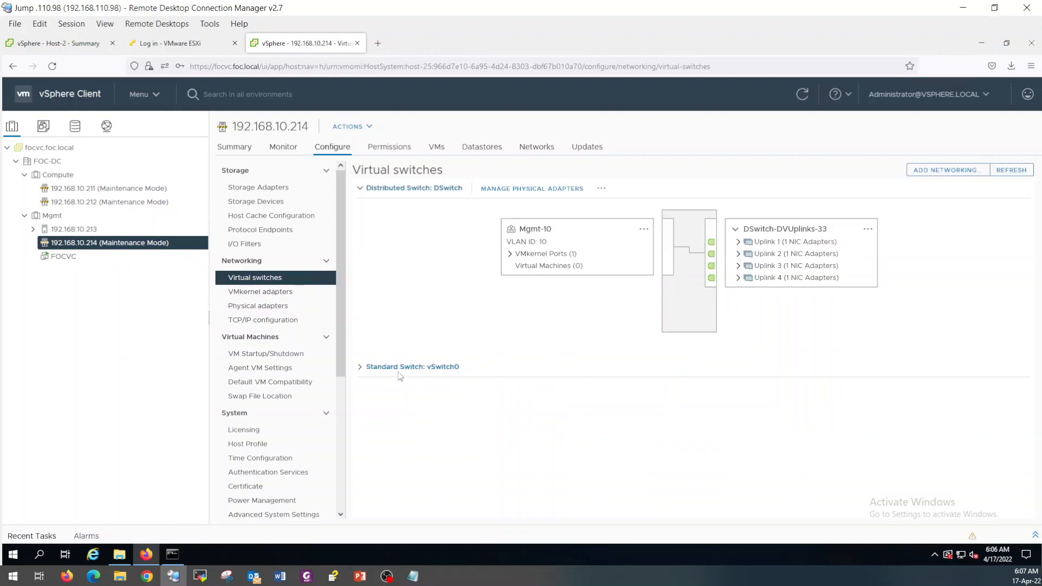
{"action": "left_click", "coordinate": [360, 368]}
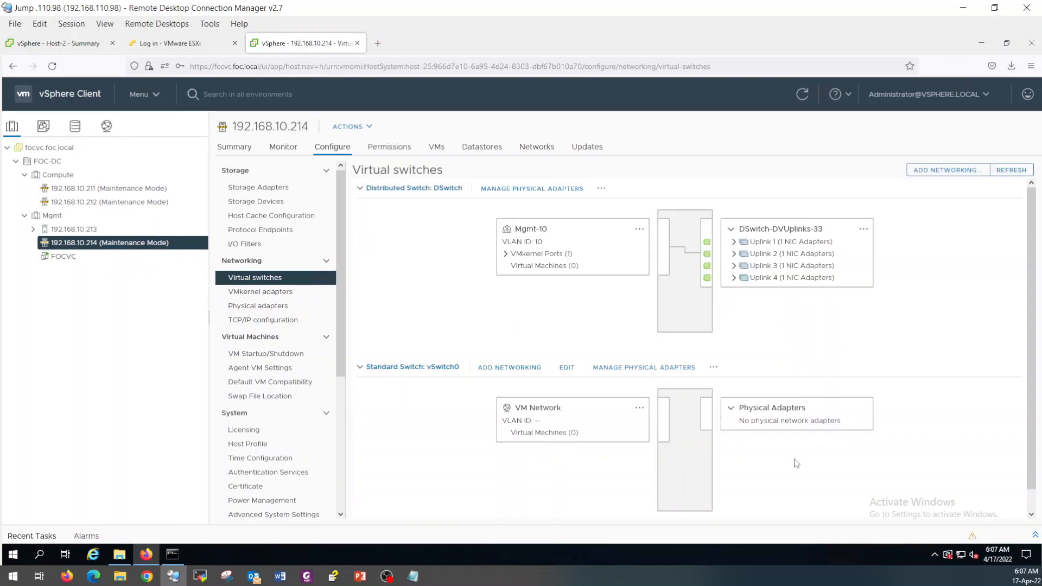